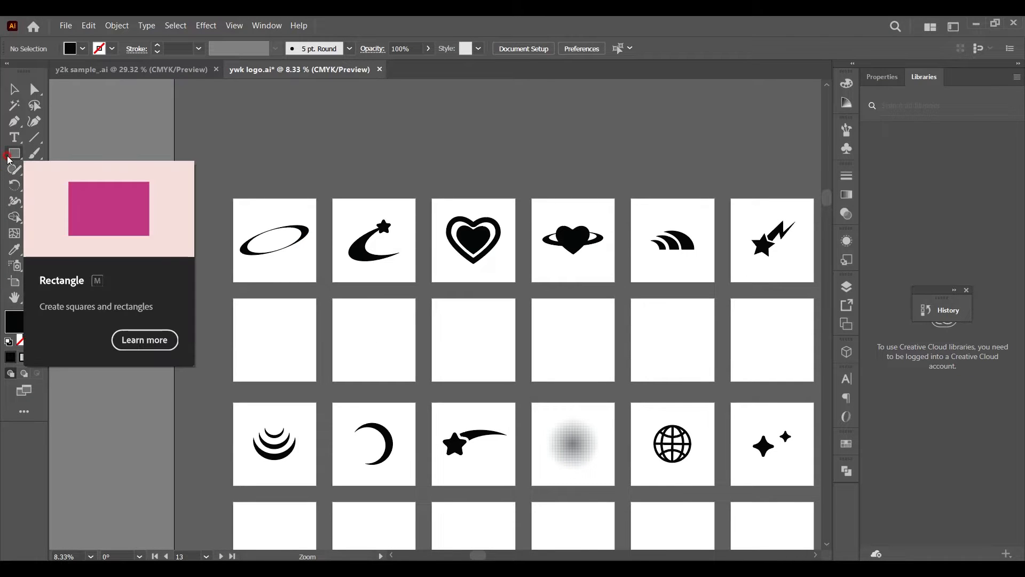
Draw a wide, filled black ellipse with the Ellipse tool on the first empty artboard of the second row
drag(17, 156, 67, 186)
drag(242, 321, 306, 347)
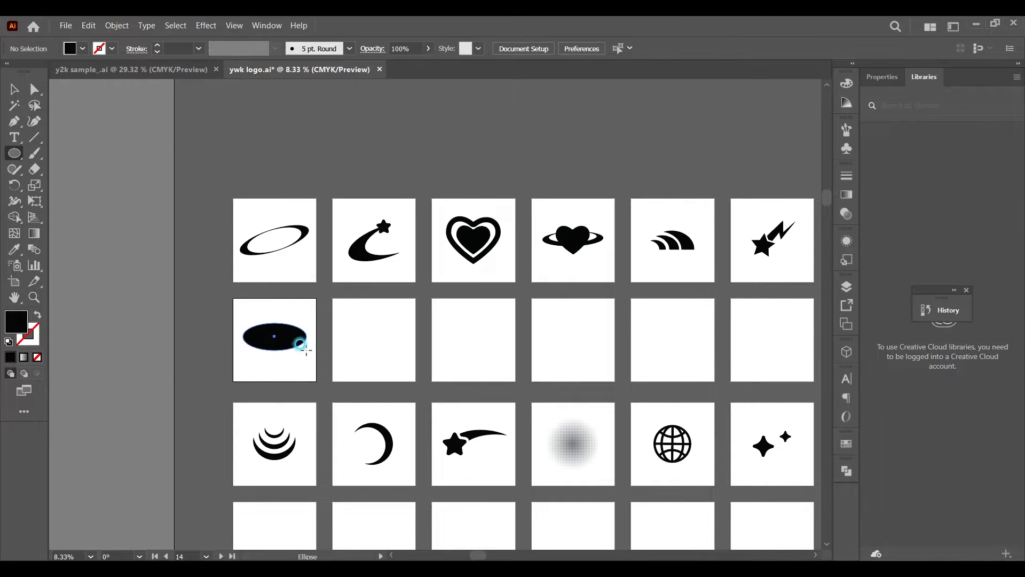
key(z)
drag(291, 283, 393, 268)
click(9, 89)
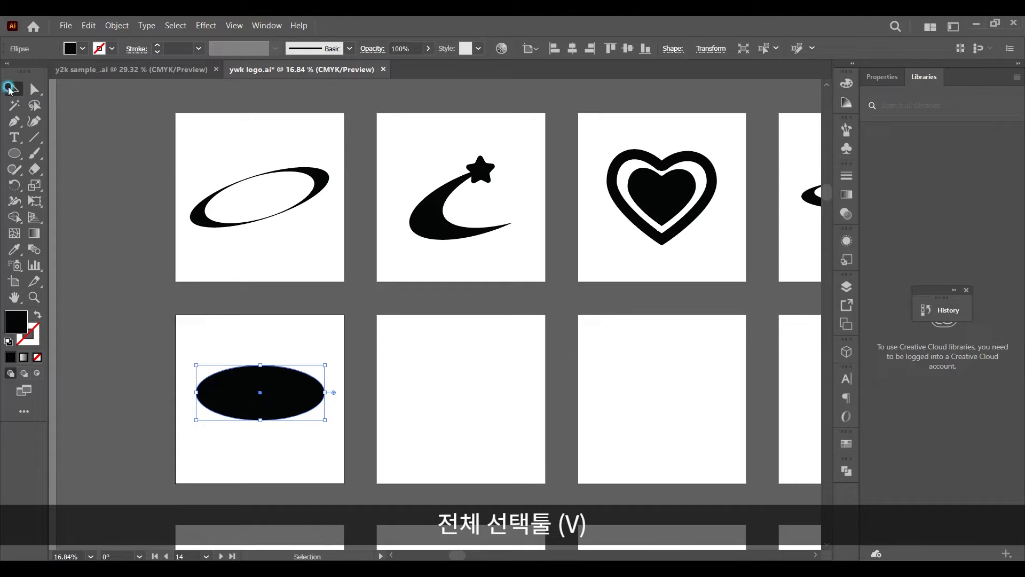
Paste a copy of the ellipse in place and shrink it about its centre, clearly narrower and slightly shorter than the original
key(ctrl+c)
key(ctrl+f)
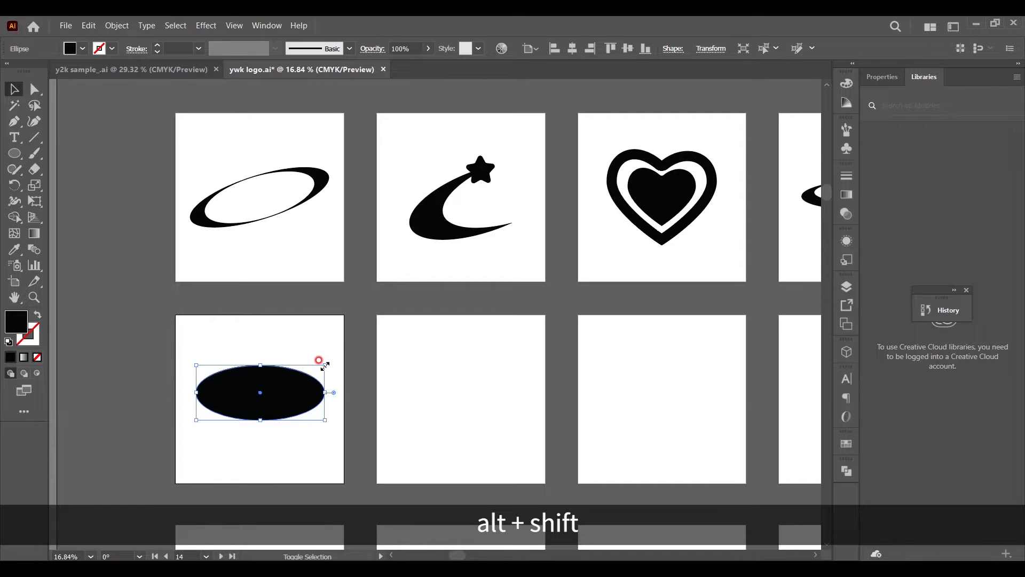
drag(325, 366, 261, 369)
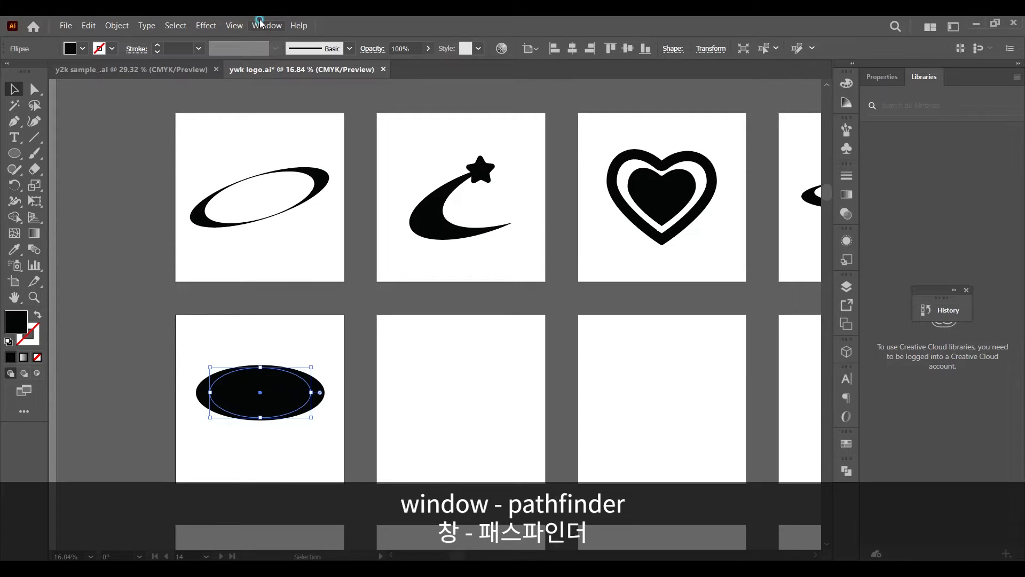
Cut the smaller ellipse out of the larger one with Pathfinder's Minus Front to form a ring
click(266, 25)
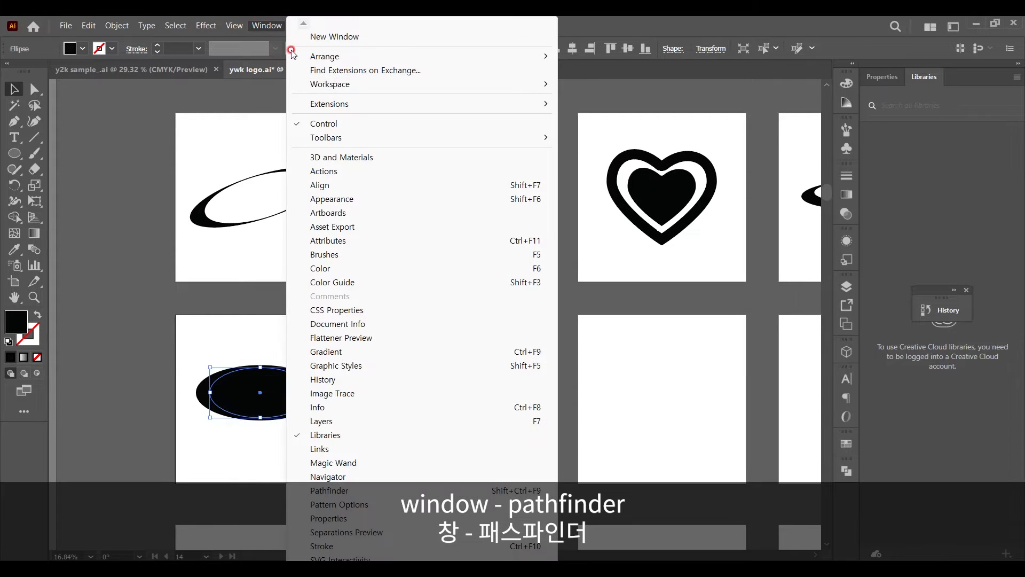
click(343, 490)
drag(778, 467, 468, 312)
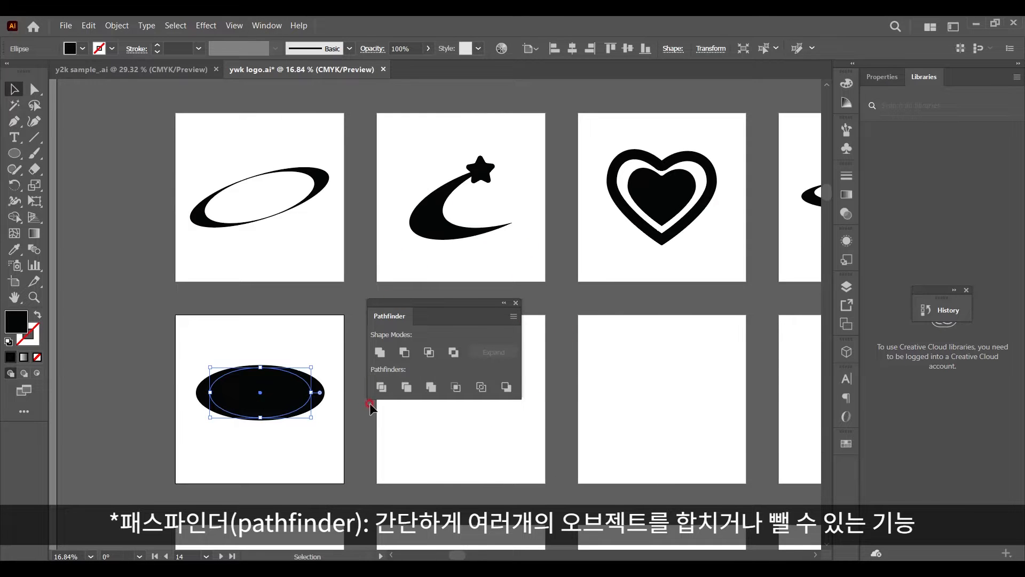
drag(404, 314, 414, 314)
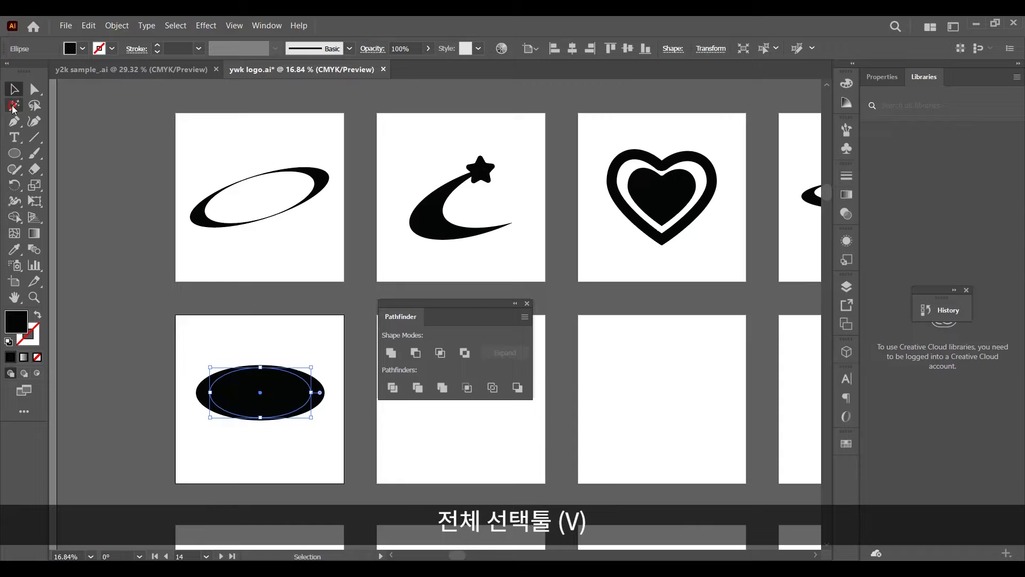
drag(334, 328, 187, 428)
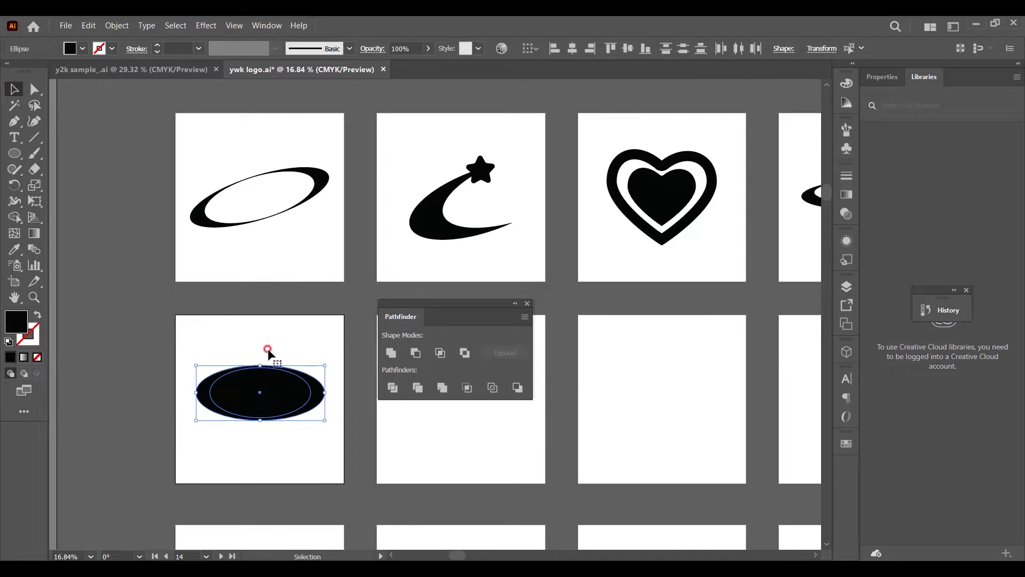
drag(388, 316, 379, 316)
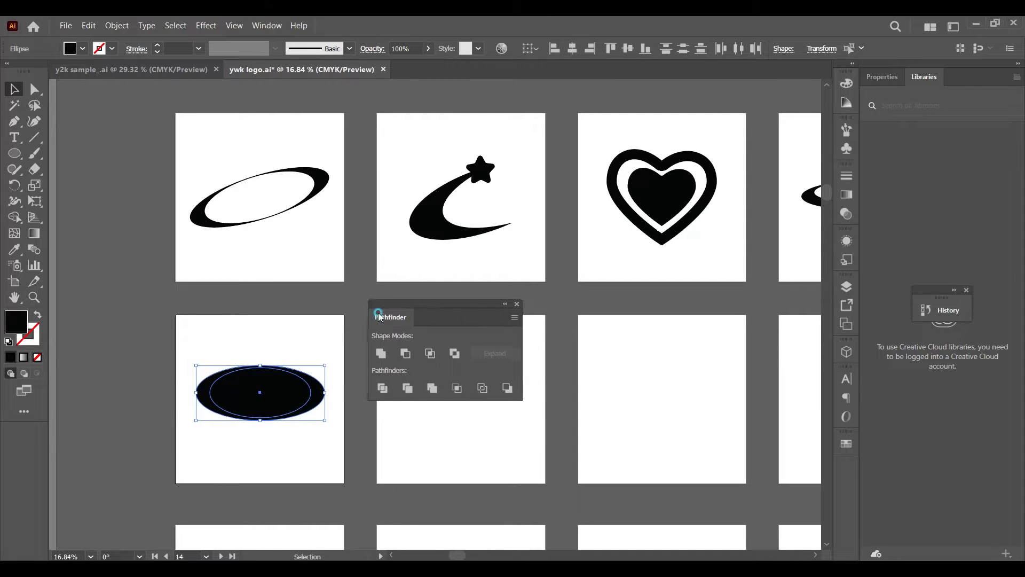
click(408, 353)
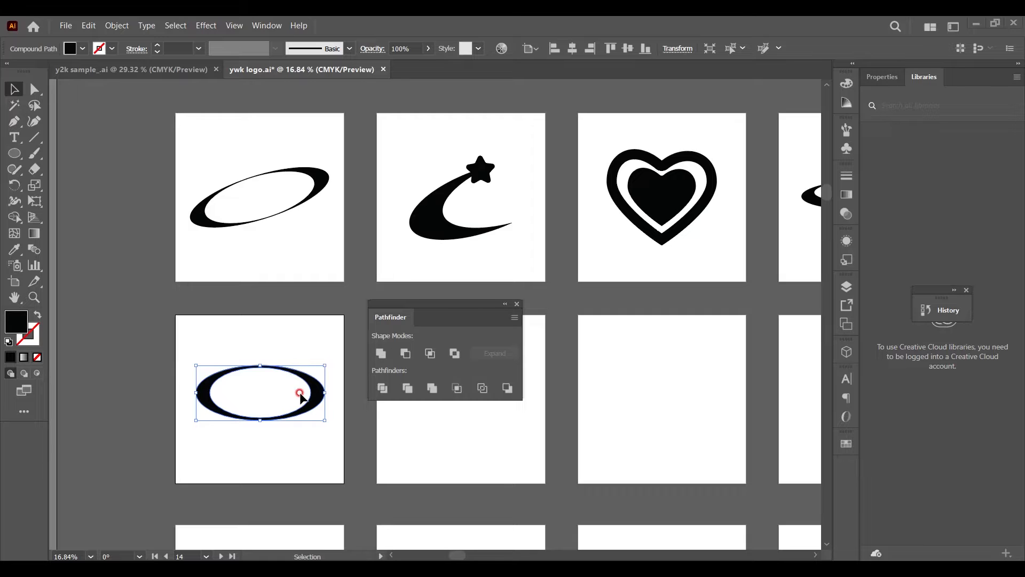
Flatten the ring slightly about its centre and rotate it counterclockwise to match the tilted sample ring above
key(alt)
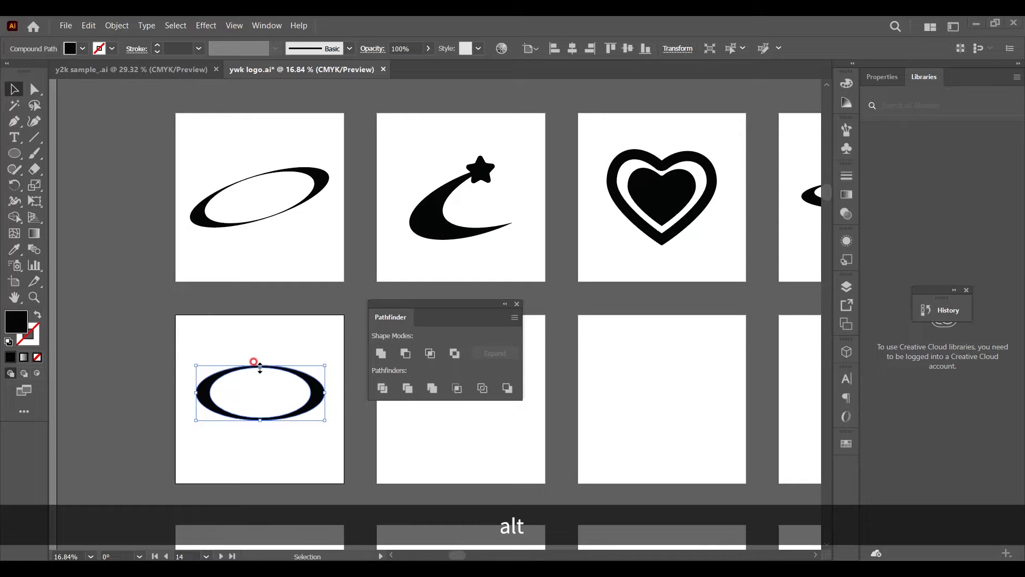
drag(260, 366, 260, 374)
drag(328, 367, 324, 346)
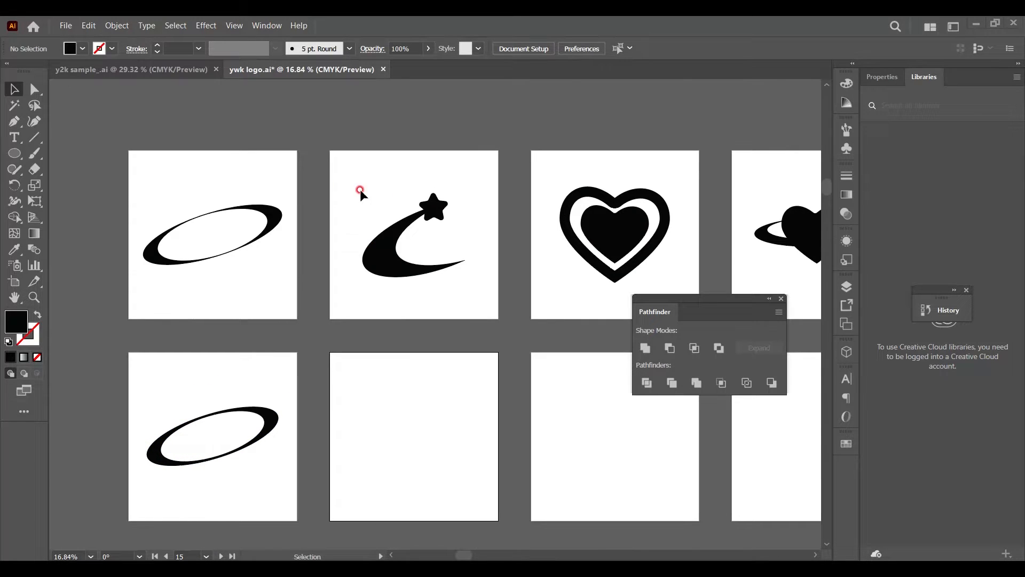
Draw a wide, filled black ellipse on the second artboard of the second row, below the star-and-crescent sample
drag(360, 189, 473, 292)
click(473, 292)
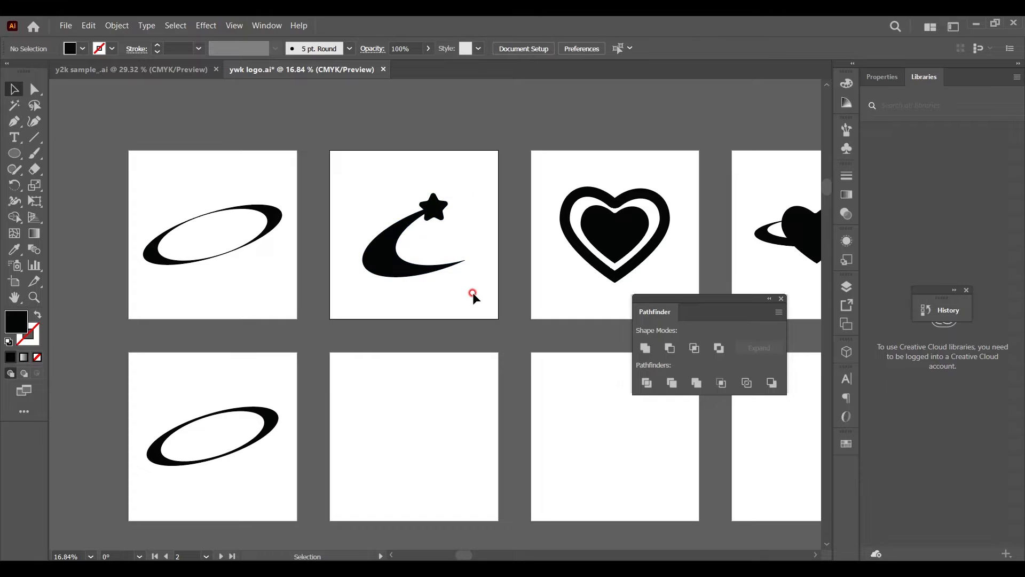
click(15, 154)
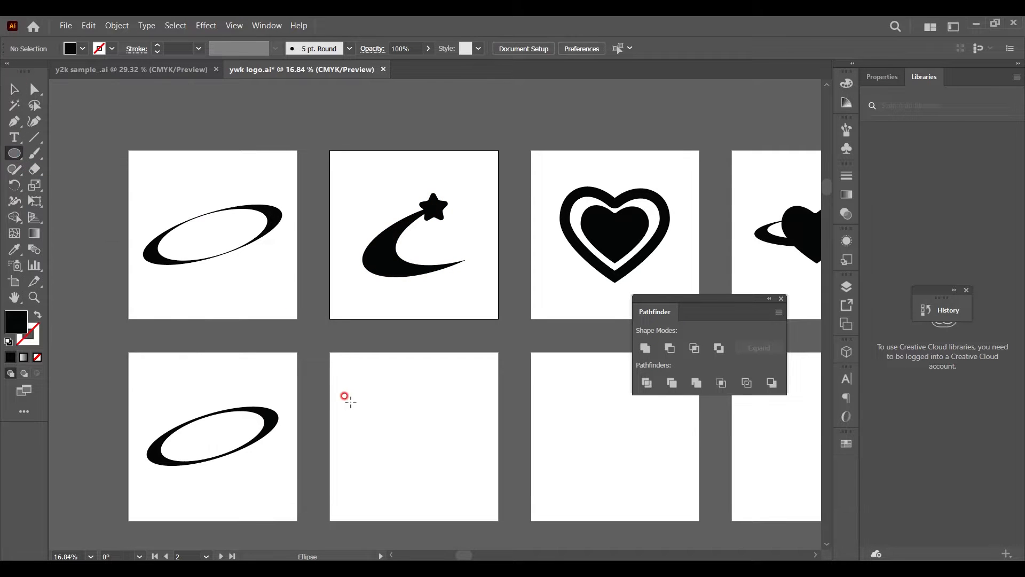
mouse_move(343, 399)
mouse_down()
mouse_move(469, 465)
mouse_move(457, 458)
mouse_up()
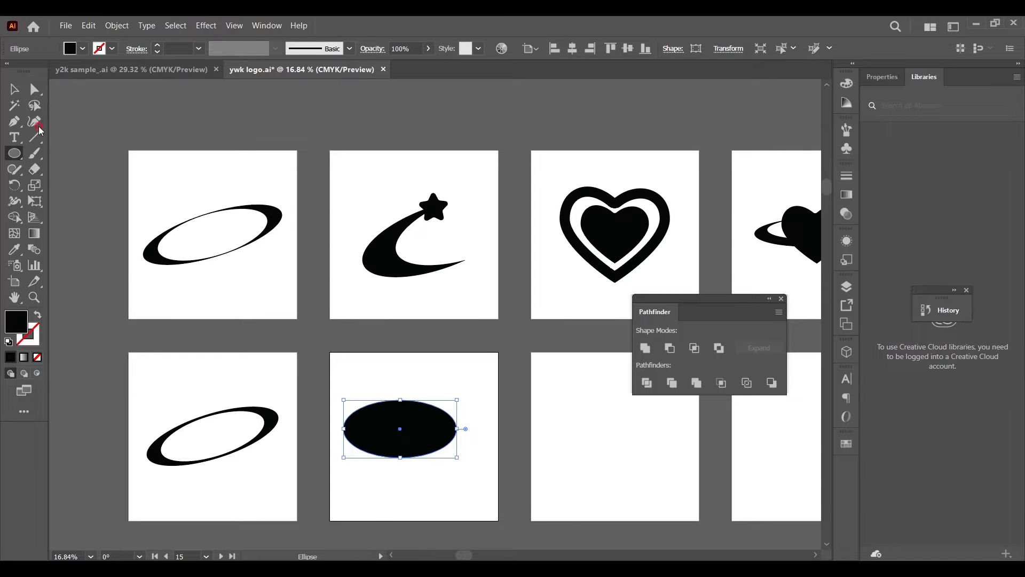
click(15, 91)
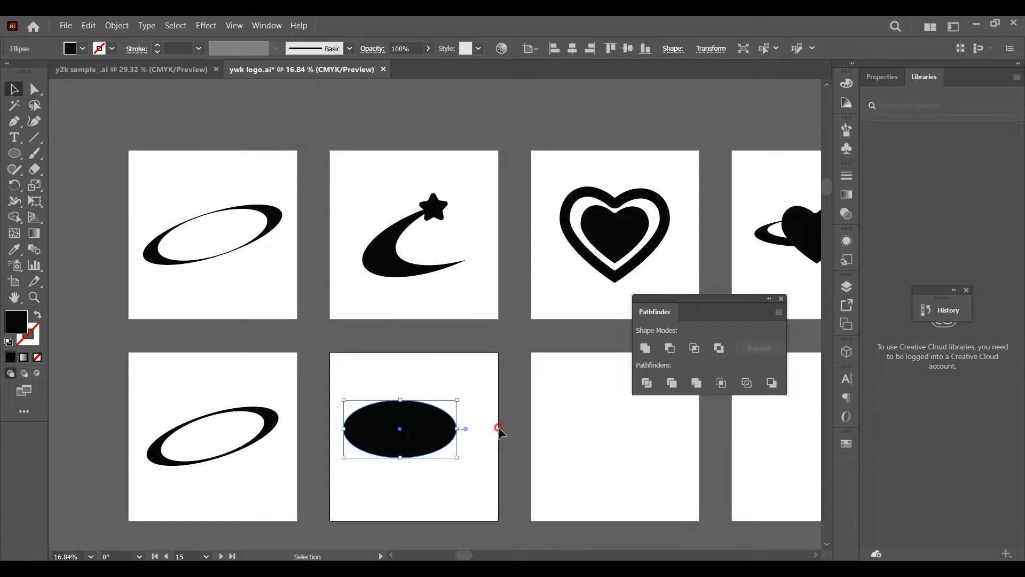
Paste a copy of the ellipse in place and shift it horizontally to the right so the two overlap
key(ctrl+c)
key(ctrl+f)
key(shift)
drag(382, 418, 406, 418)
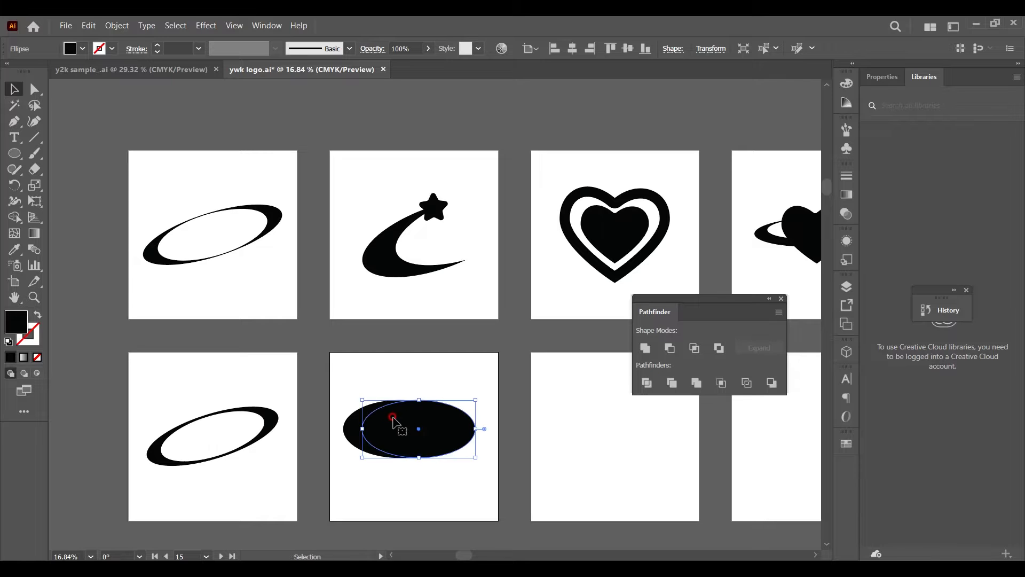
Subtract the shifted ellipse from the original with Minus Front and rotate the resulting crescent counterclockwise to match the sample
drag(341, 367, 489, 472)
drag(660, 298, 556, 338)
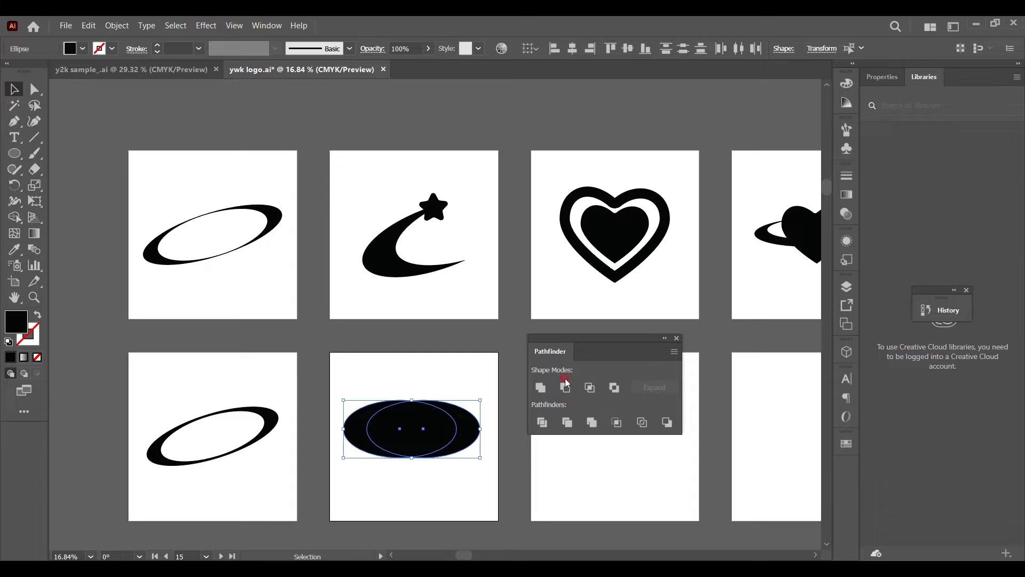
click(572, 394)
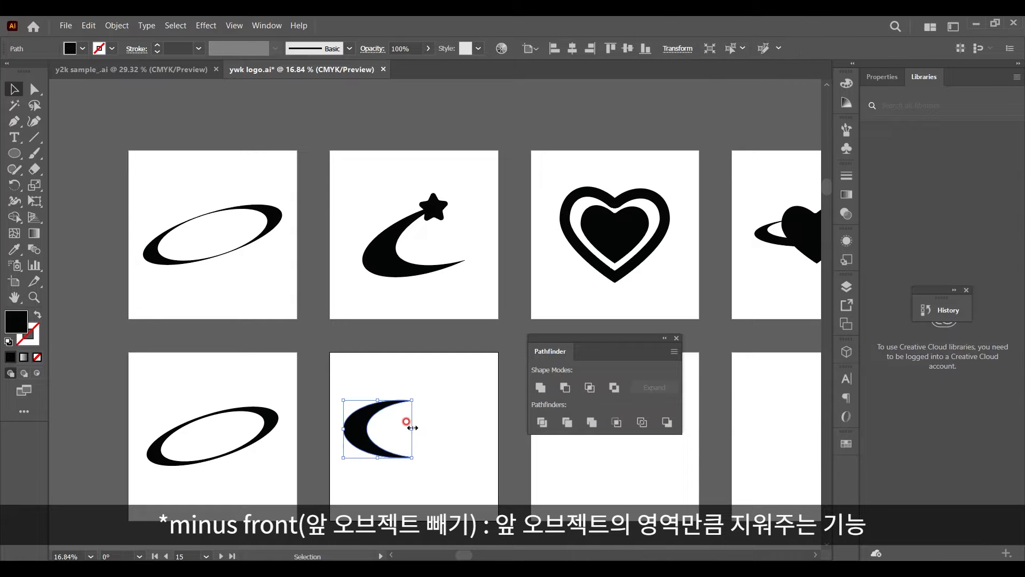
drag(412, 428, 423, 369)
click(447, 392)
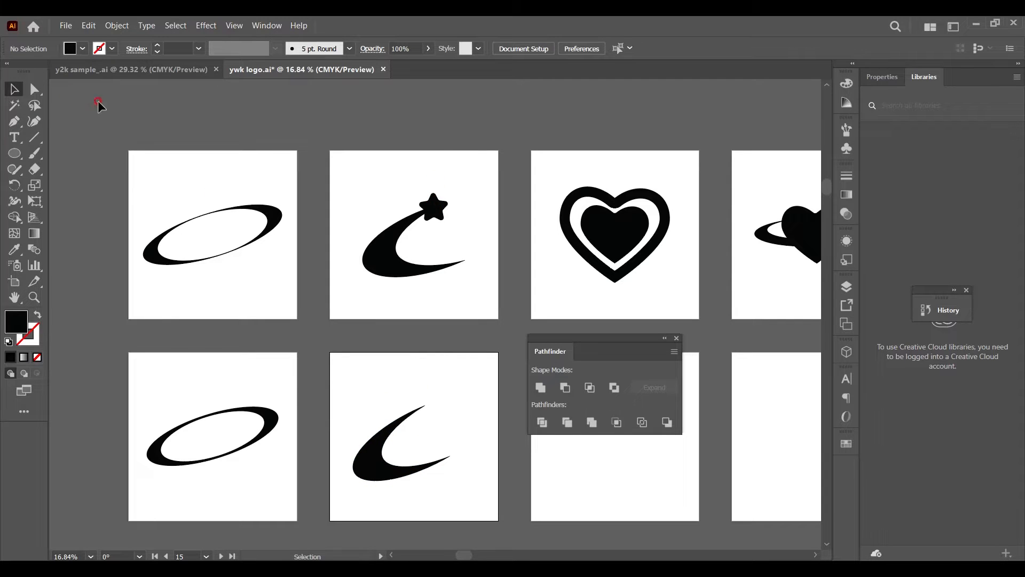
Draw an upright five-pointed star at the crescent's upper tip and scale it down slightly in proportion
click(14, 155)
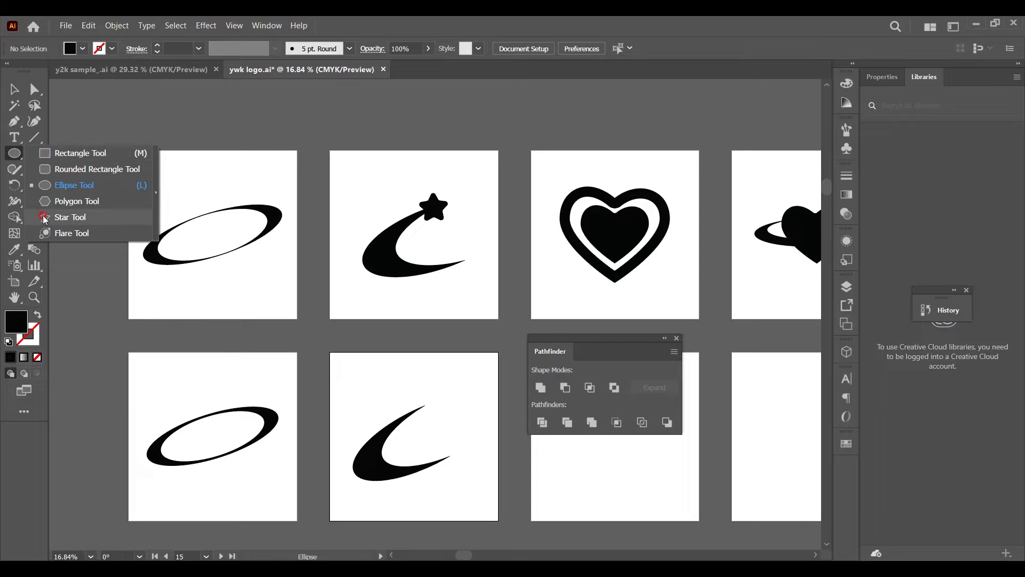
click(45, 218)
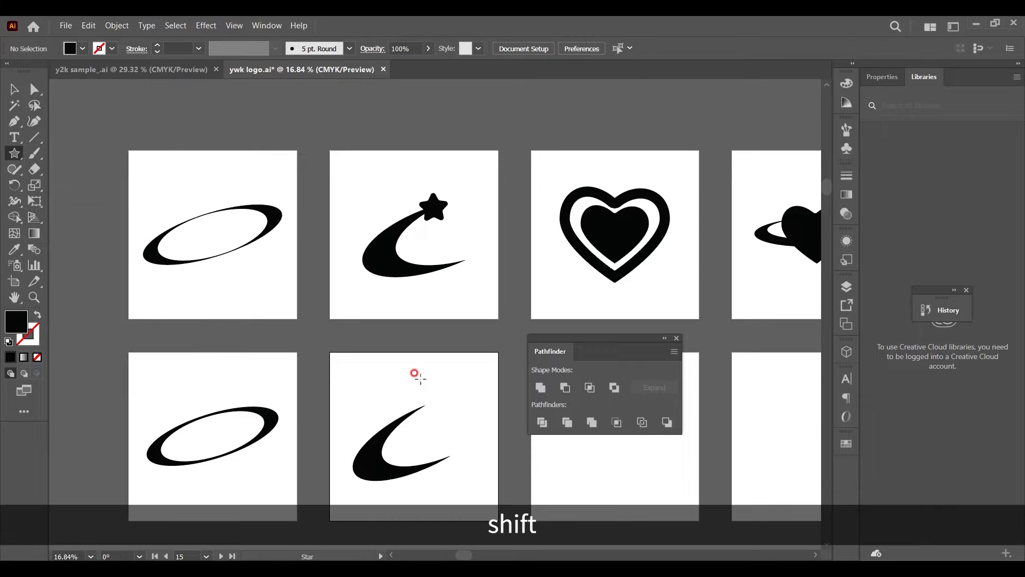
mouse_move(417, 382)
mouse_down()
mouse_move(433, 391)
mouse_move(417, 378)
mouse_move(421, 400)
mouse_up()
click(16, 94)
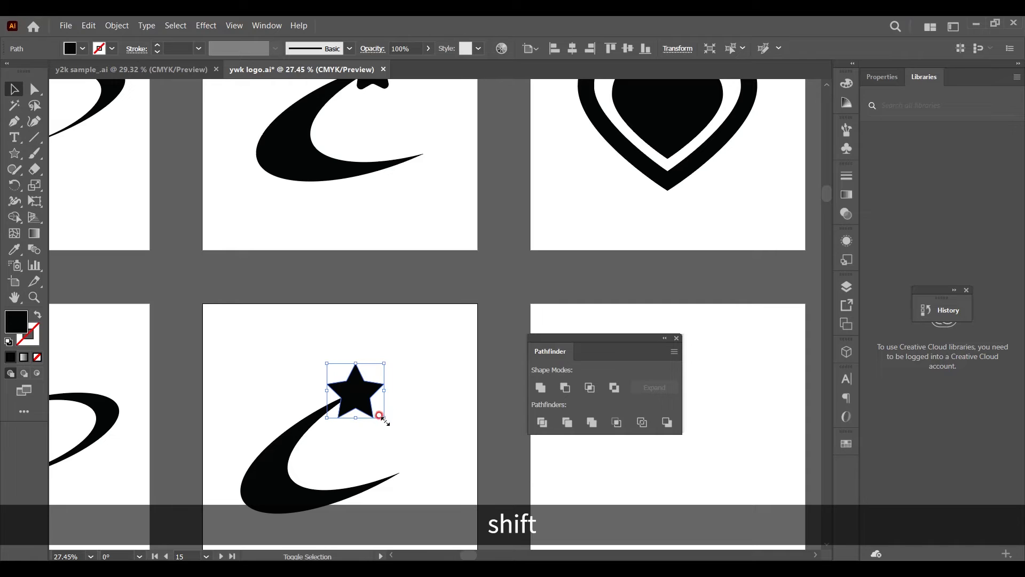
drag(380, 416, 378, 412)
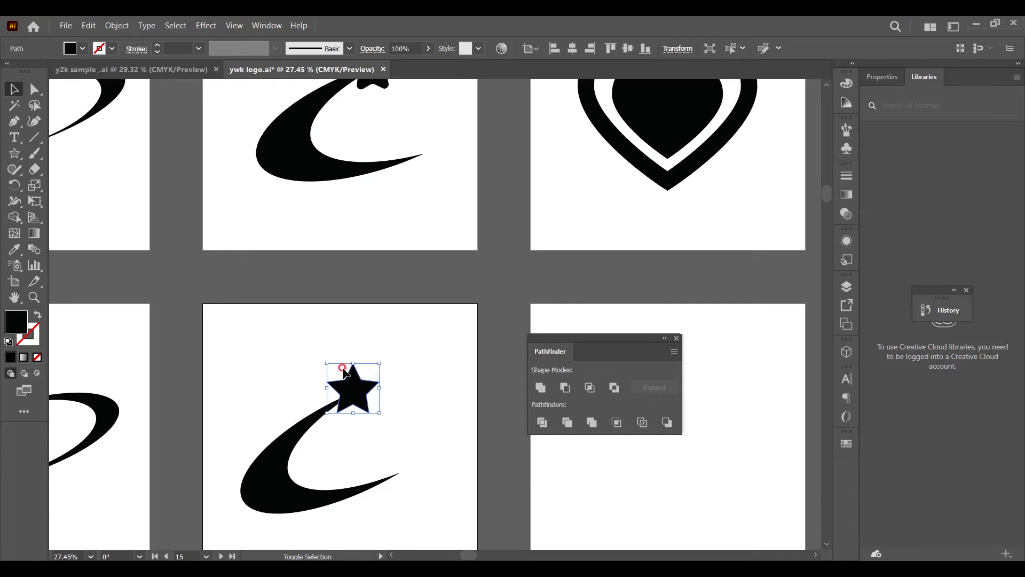
scroll(359, 399, up, 1)
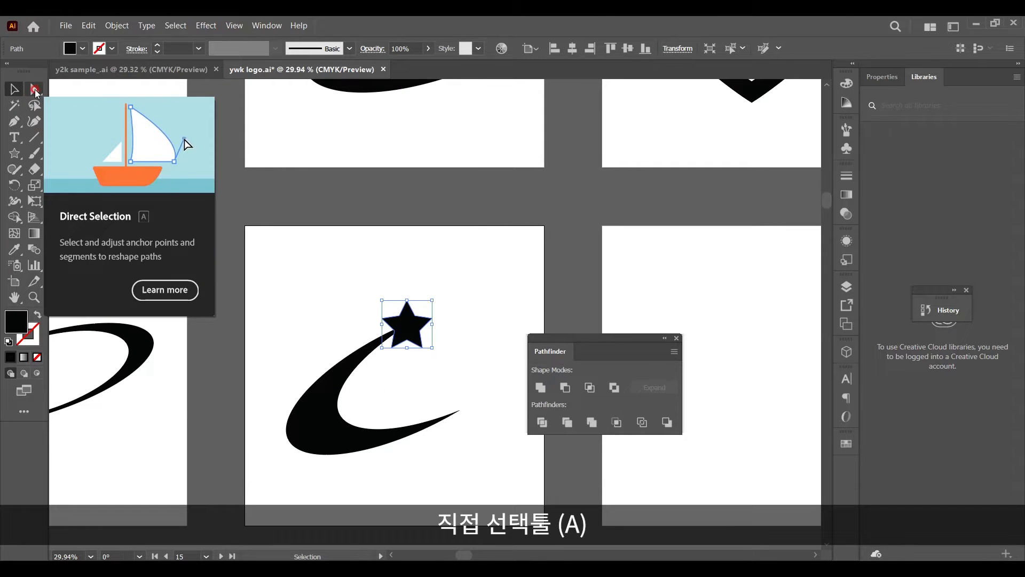
Round all corners of the star slightly with its live corner widgets
click(35, 91)
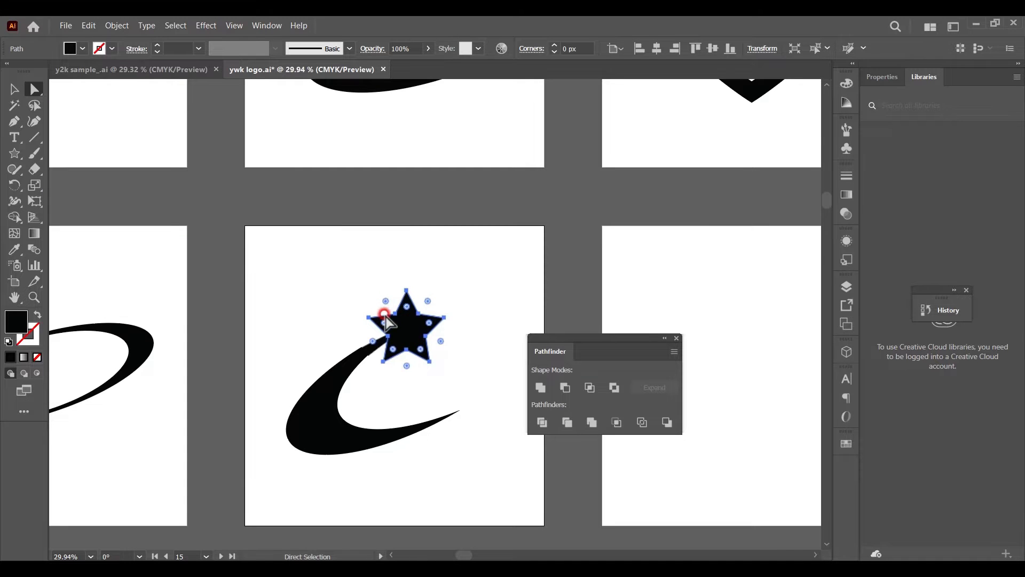
scroll(398, 313, up, 3)
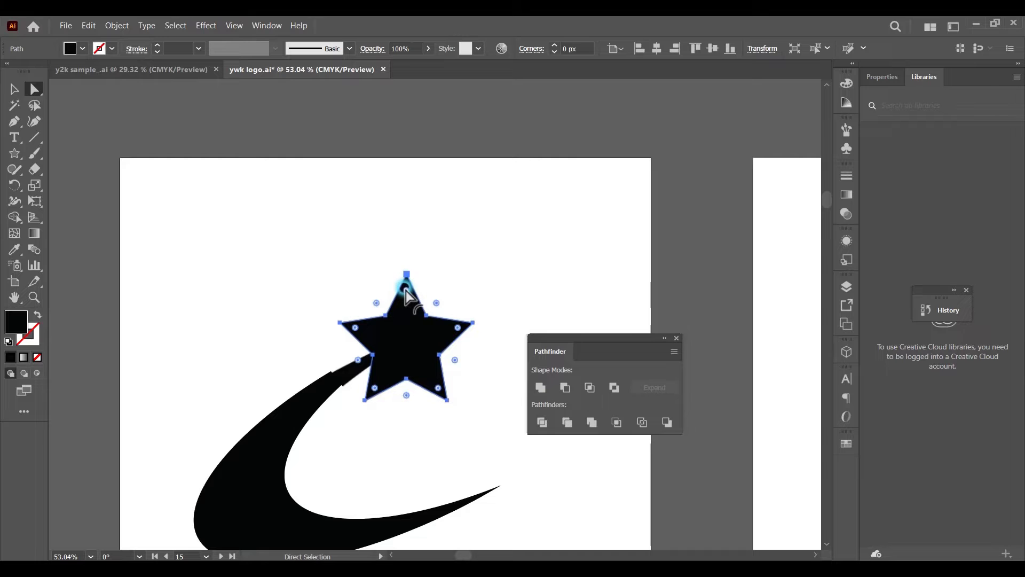
mouse_move(405, 290)
mouse_down()
mouse_move(406, 311)
mouse_move(410, 297)
mouse_up()
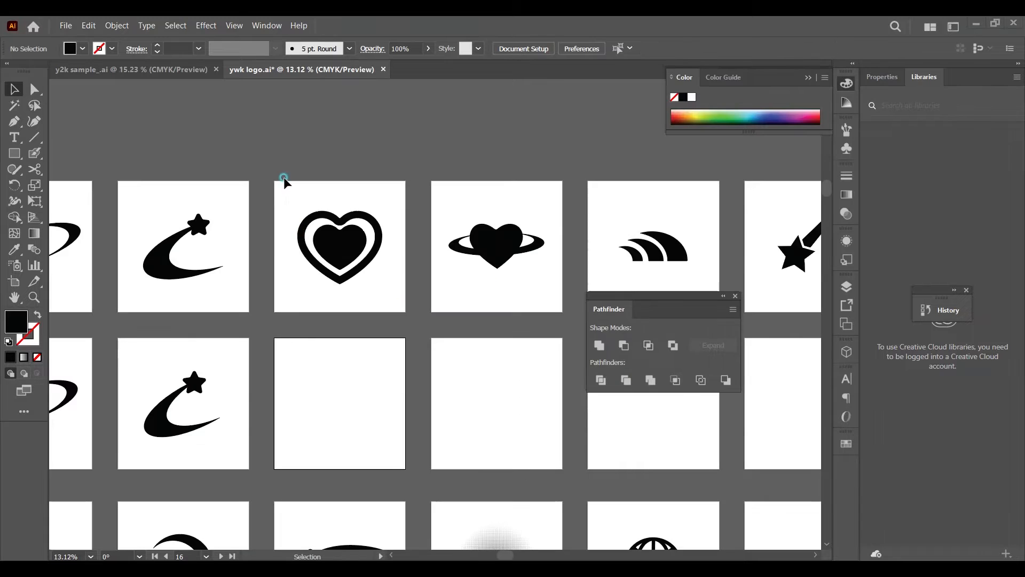
Draw a small black circle in the upper left of the third artboard of the second row, below the heart sample
drag(281, 176, 410, 312)
click(404, 309)
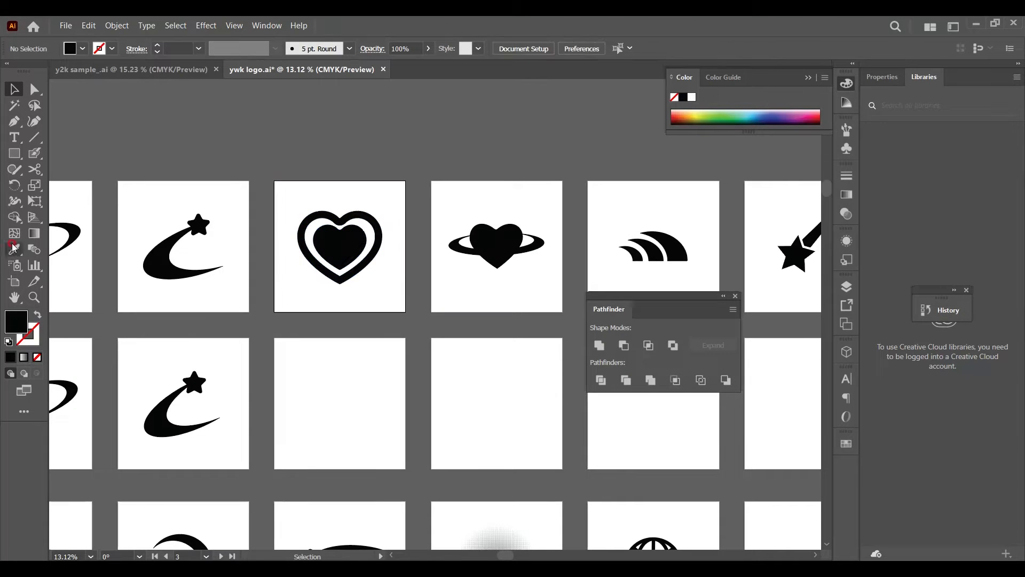
click(13, 155)
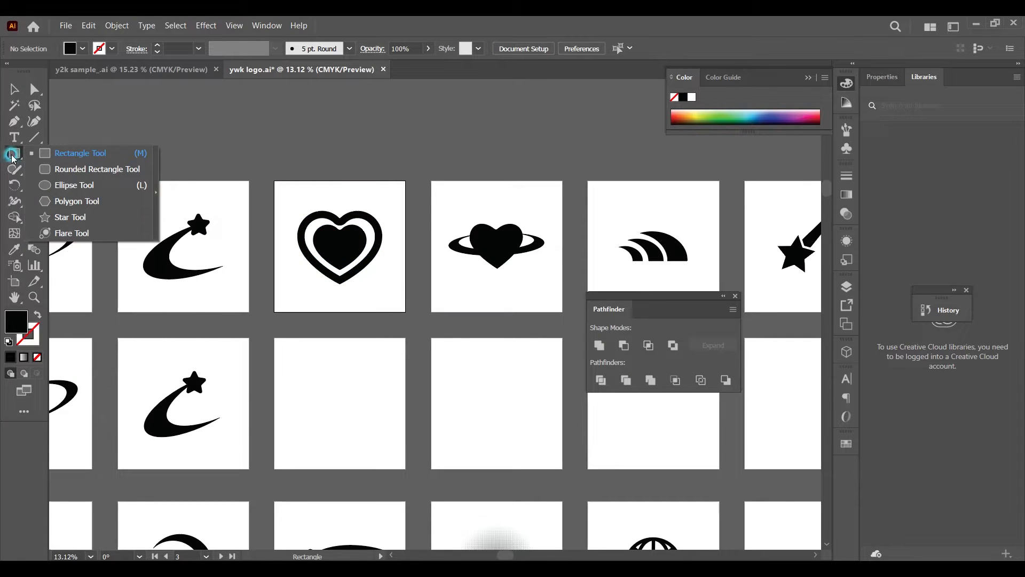
click(54, 185)
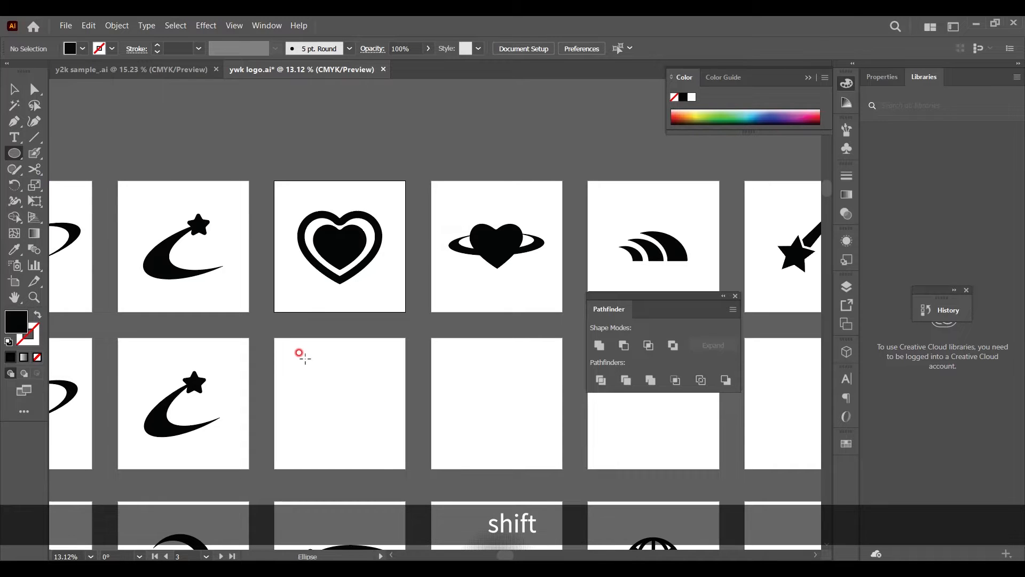
drag(296, 354, 332, 376)
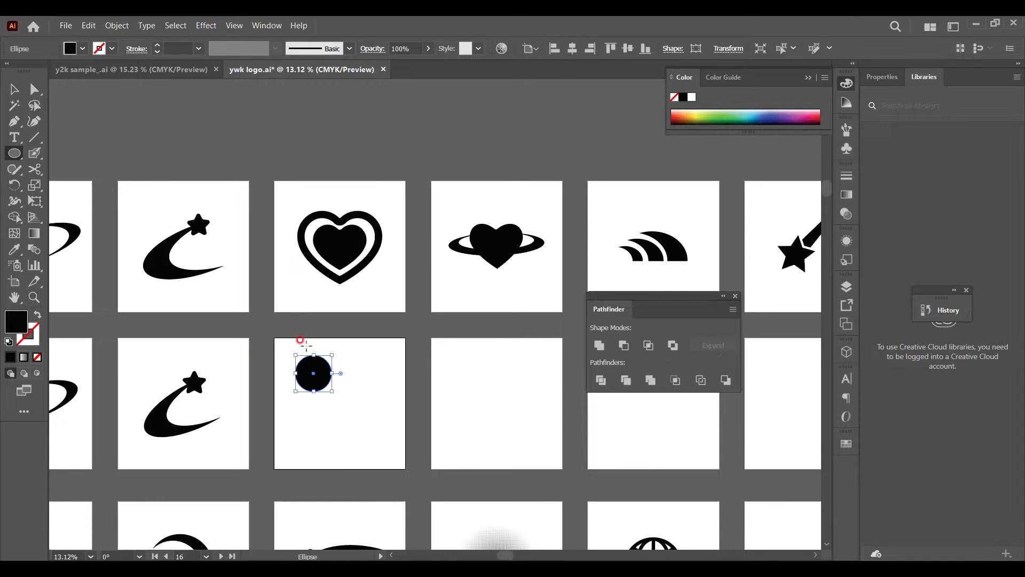
Duplicate the circle horizontally to the right so the two overlap, and merge both circles with Pathfinder's Unite
key(v)
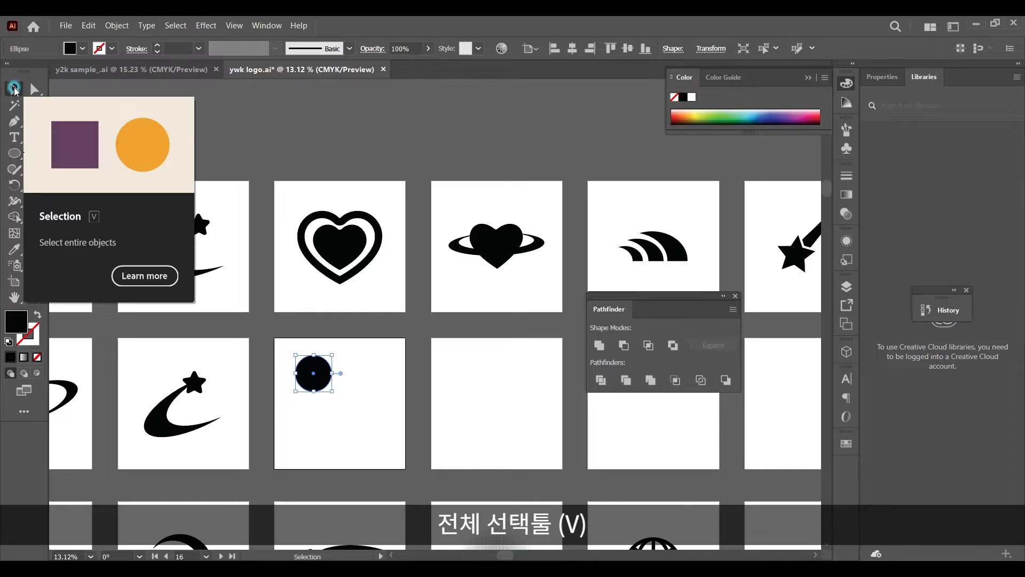
drag(322, 371, 350, 368)
drag(276, 414, 394, 348)
drag(600, 309, 442, 342)
click(443, 378)
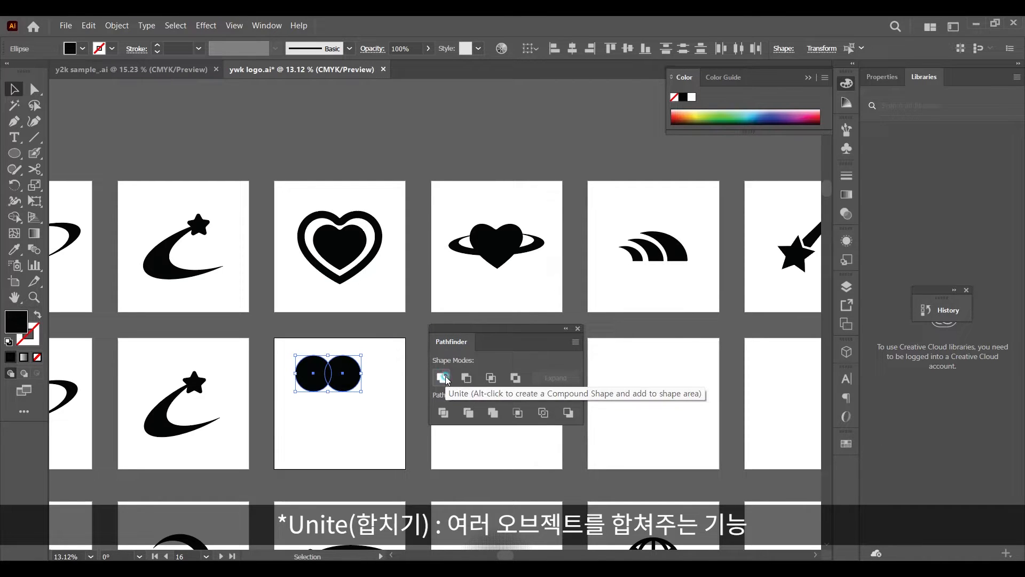
click(377, 353)
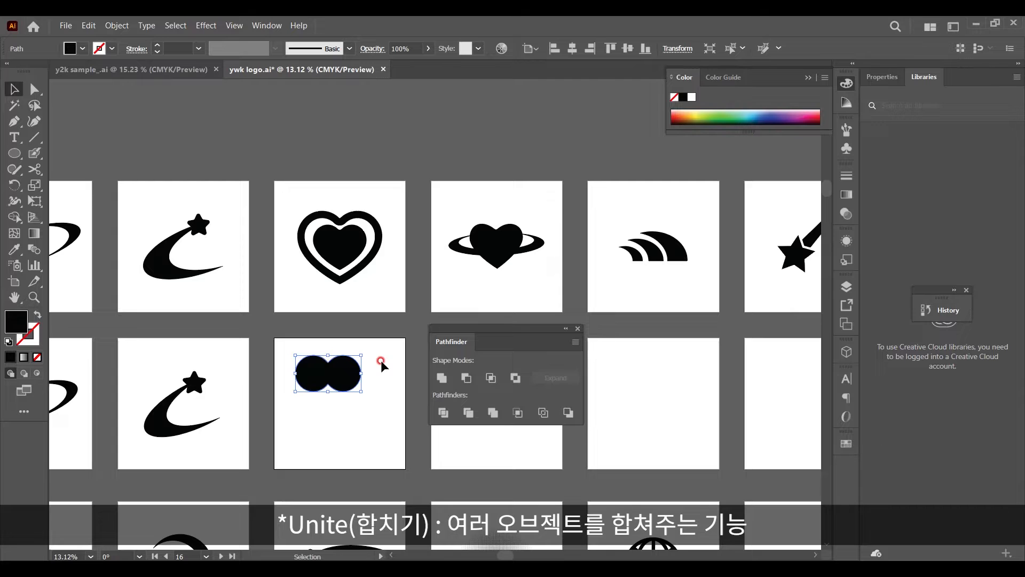
Delete the bottom anchor points of the merged circles, leaving only the two upper lobes with a flat lower edge
click(30, 93)
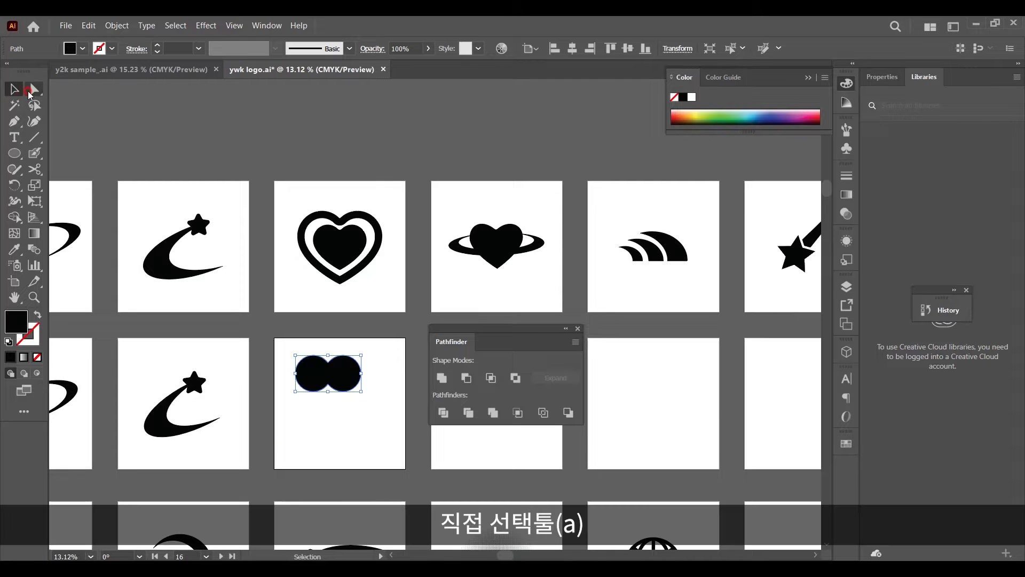
click(315, 383)
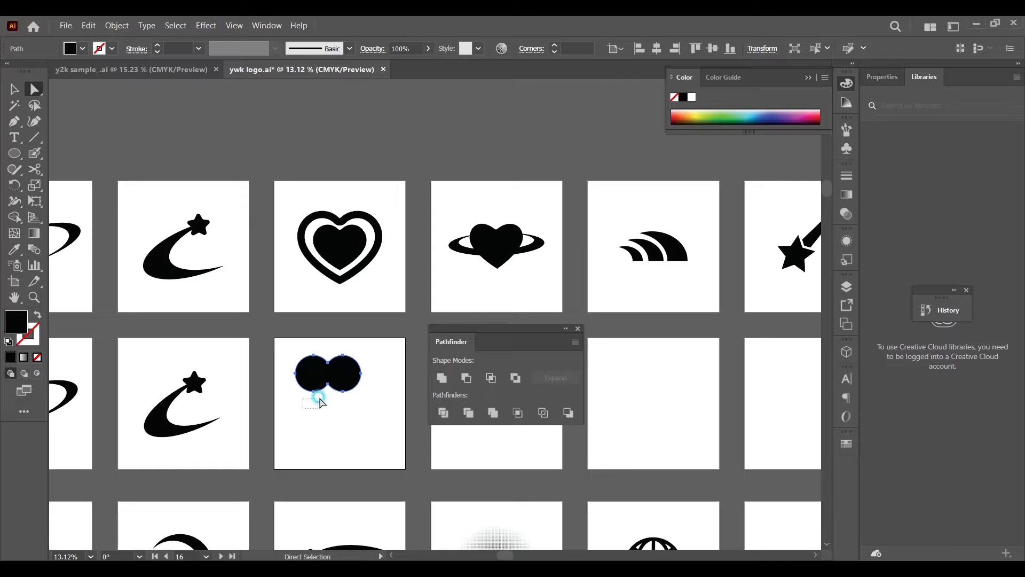
click(352, 379)
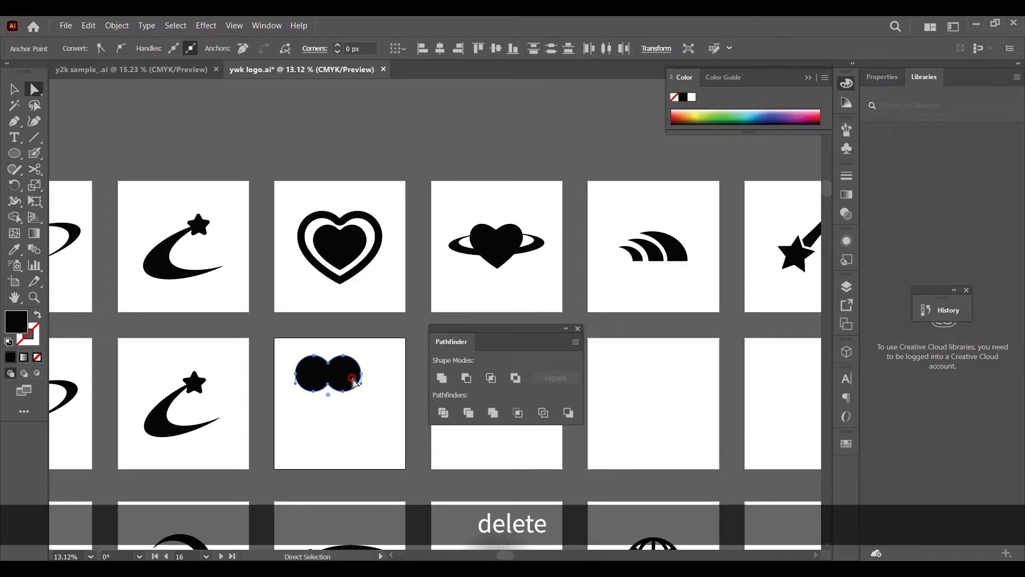
key(Delete)
Draw a black circle just below the two lobes, slightly narrower than their combined width
scroll(355, 377, up, 3)
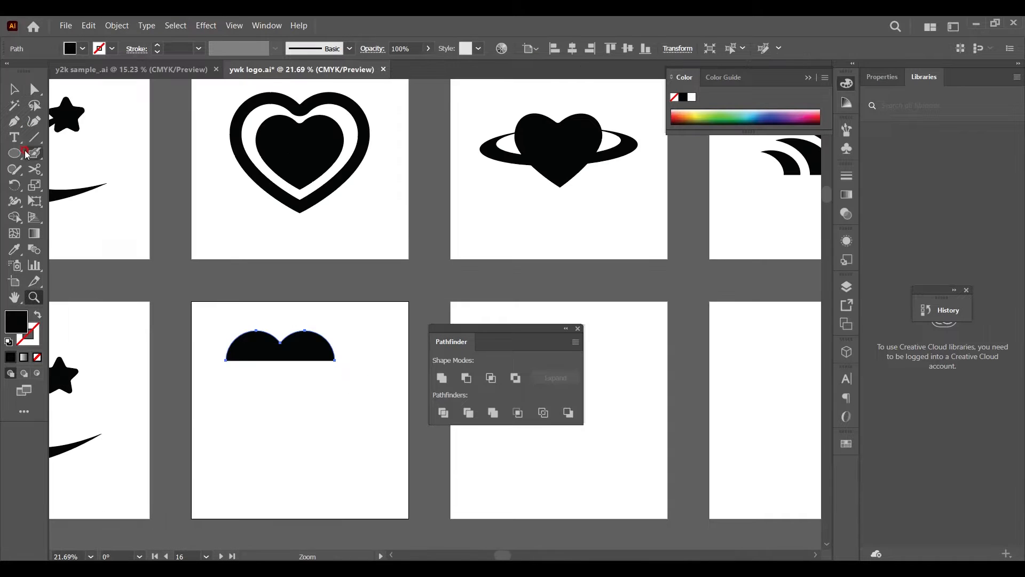
click(15, 155)
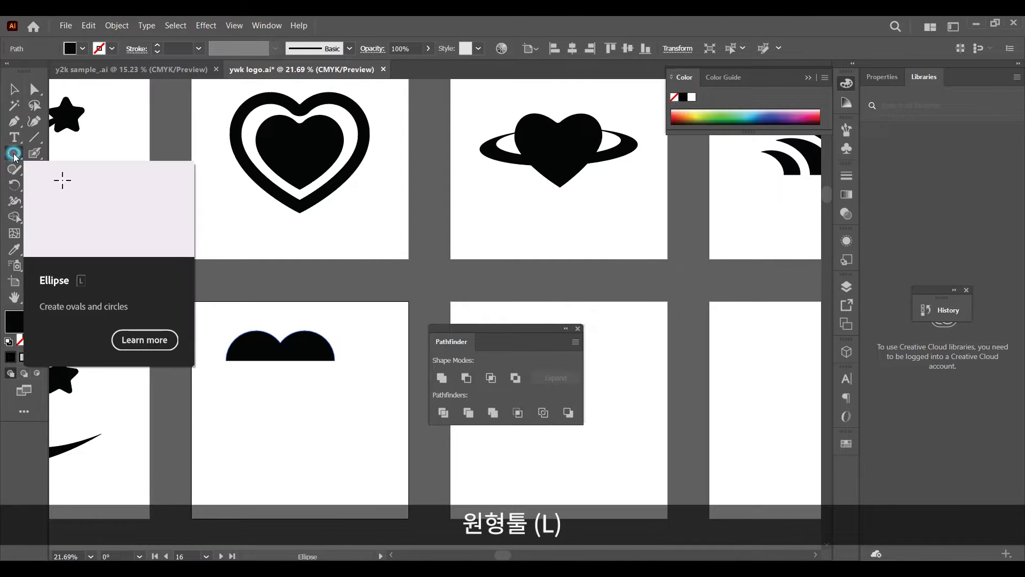
drag(220, 369, 319, 431)
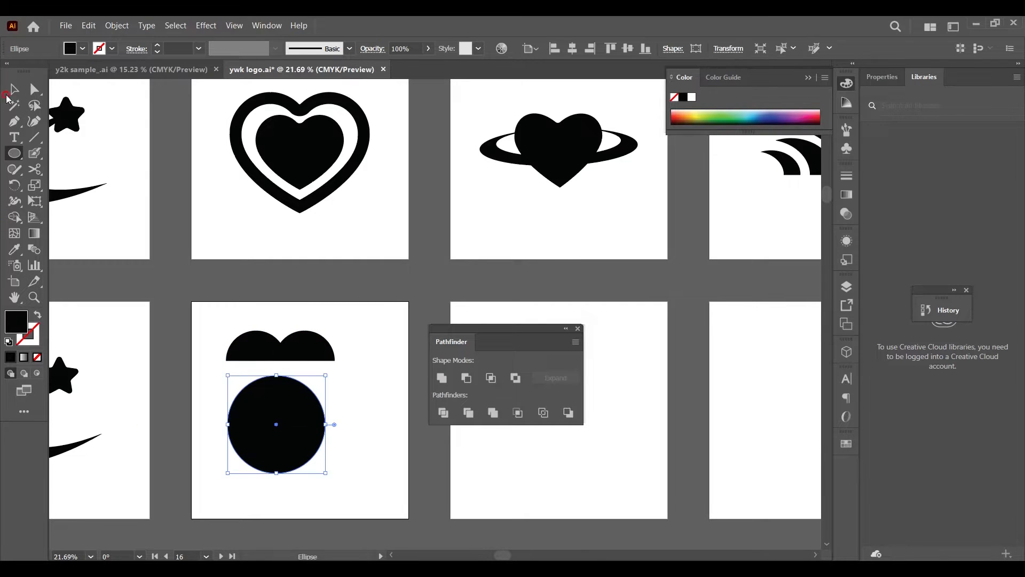
Delete the circle's top anchor point to leave its lower half, and move that half slightly upward
click(38, 88)
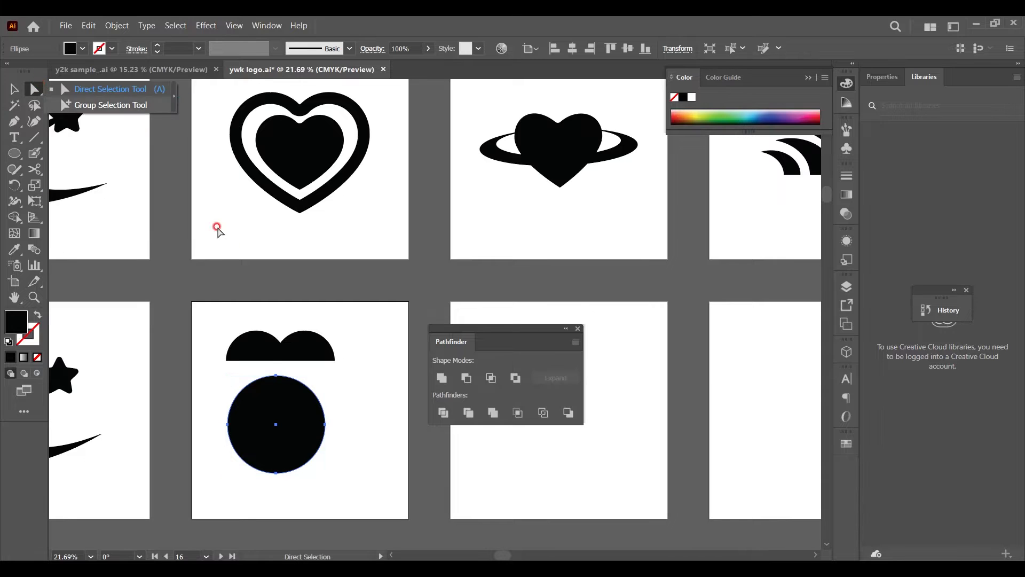
drag(267, 367, 285, 383)
key(Delete)
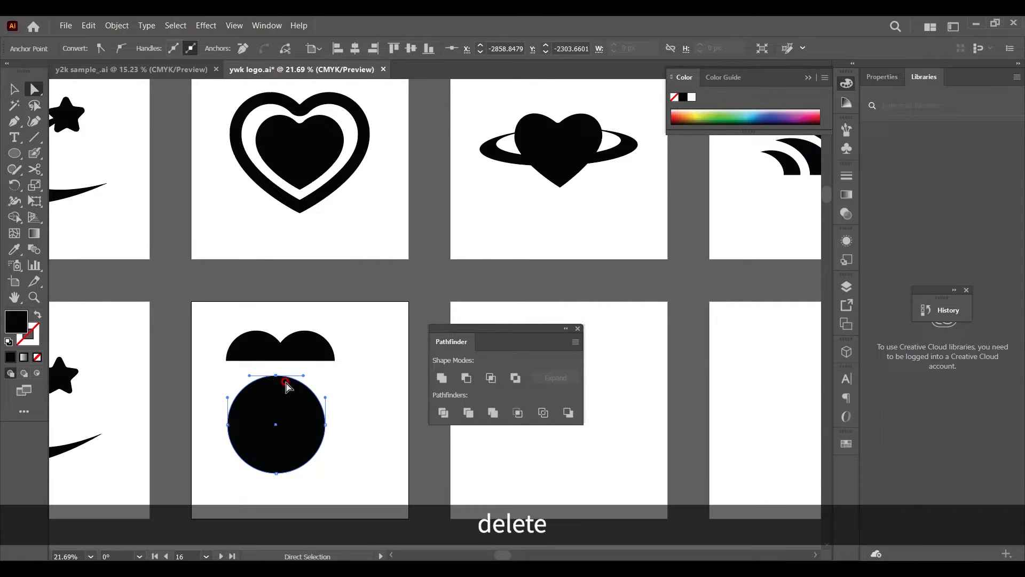
drag(276, 449, 278, 432)
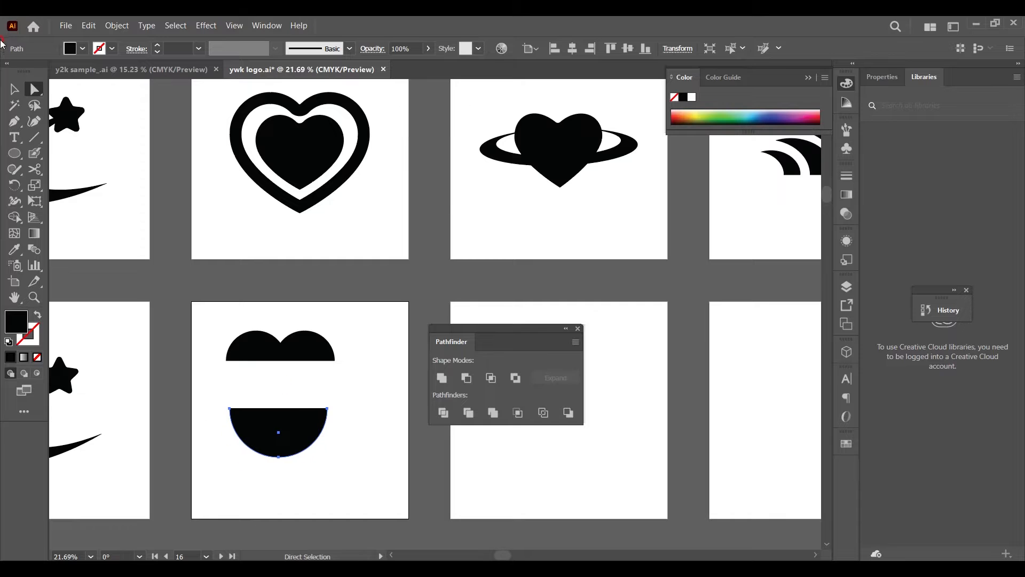
Convert the half circle's bottom anchor point to a sharp corner with the Anchor Point tool
click(15, 125)
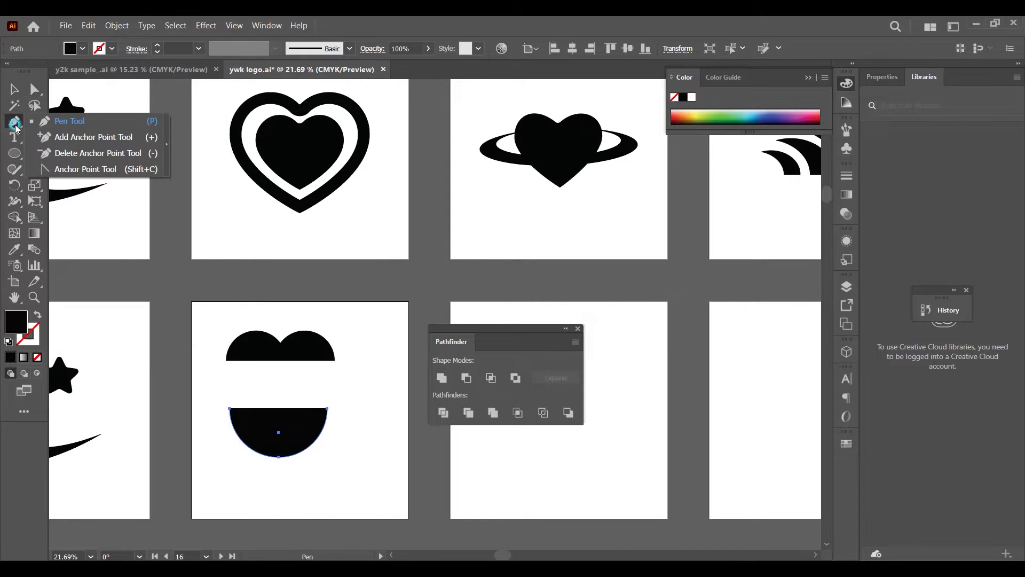
click(78, 169)
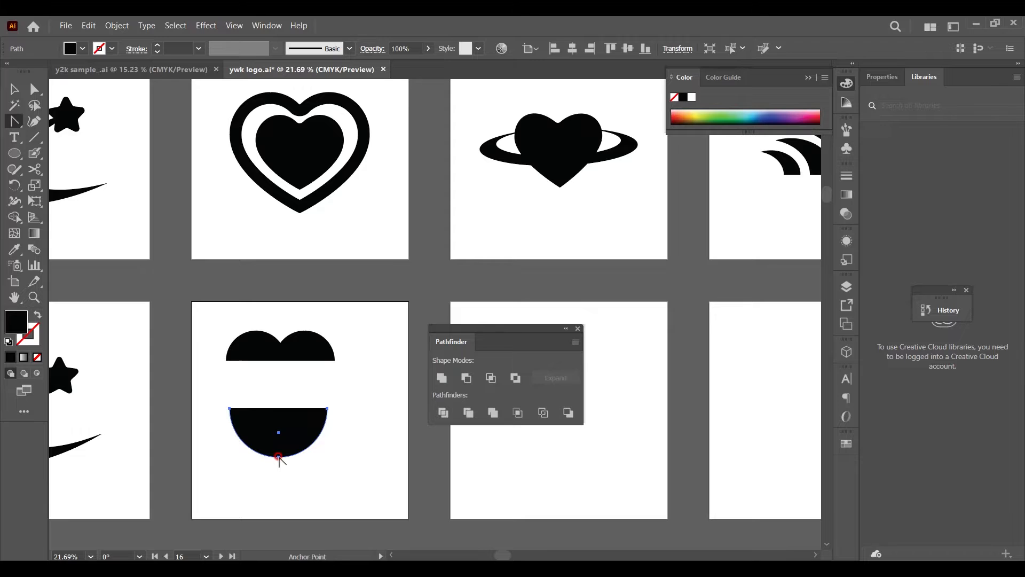
click(278, 457)
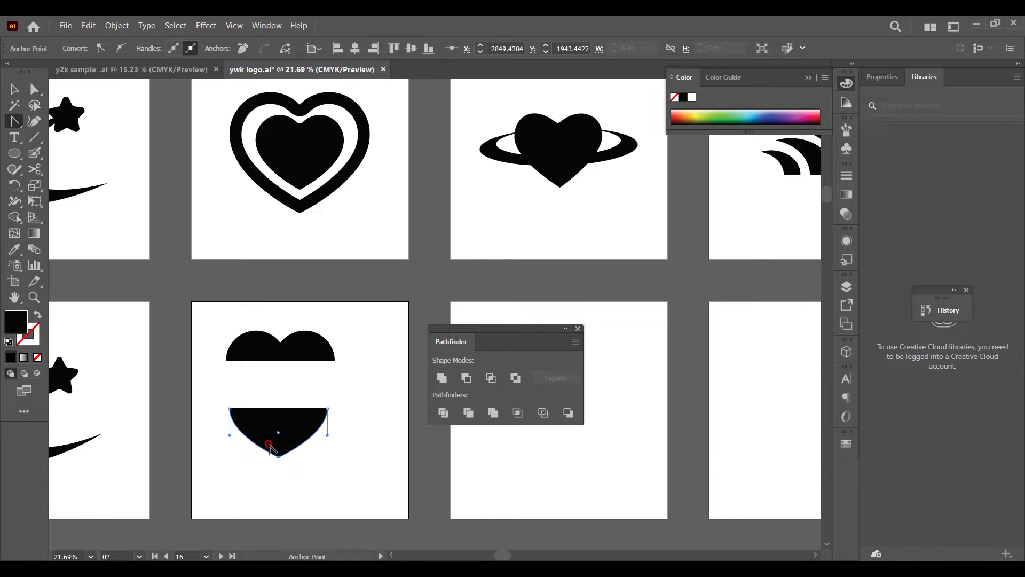
Move the pointed half up against the flat edge of the lobes and align both shapes on their horizontal centers
key(v)
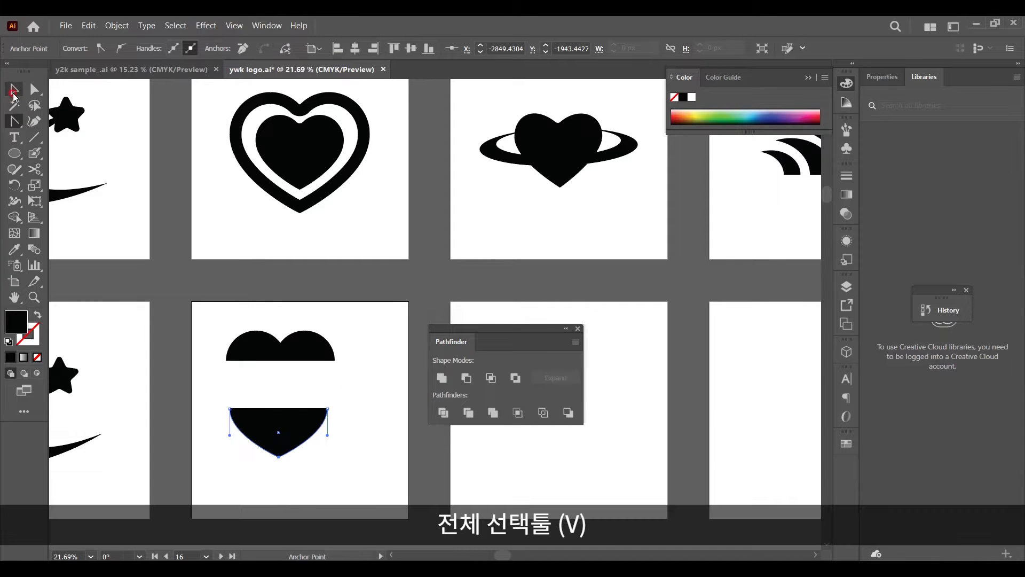
drag(294, 422, 297, 373)
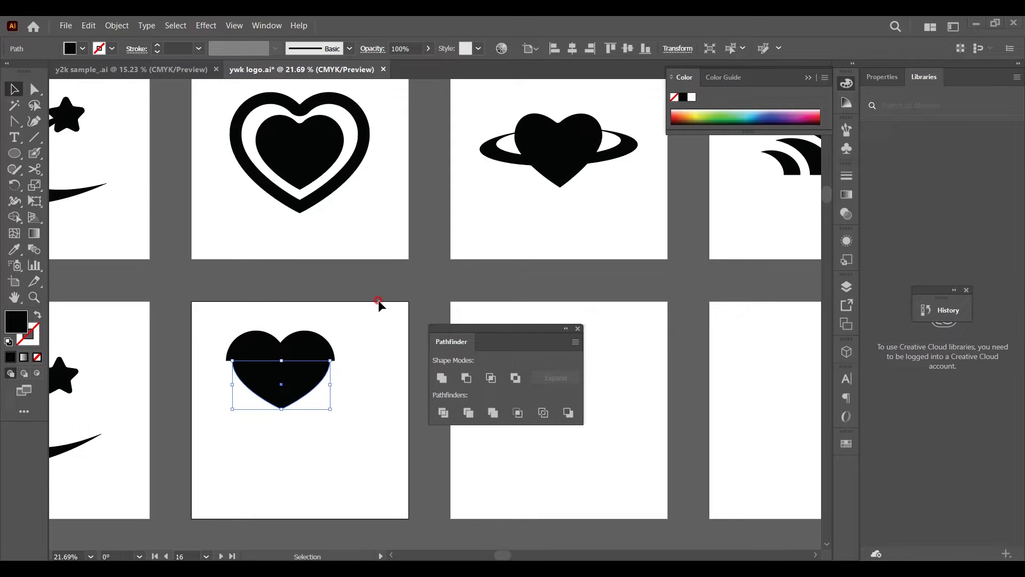
drag(378, 304, 211, 432)
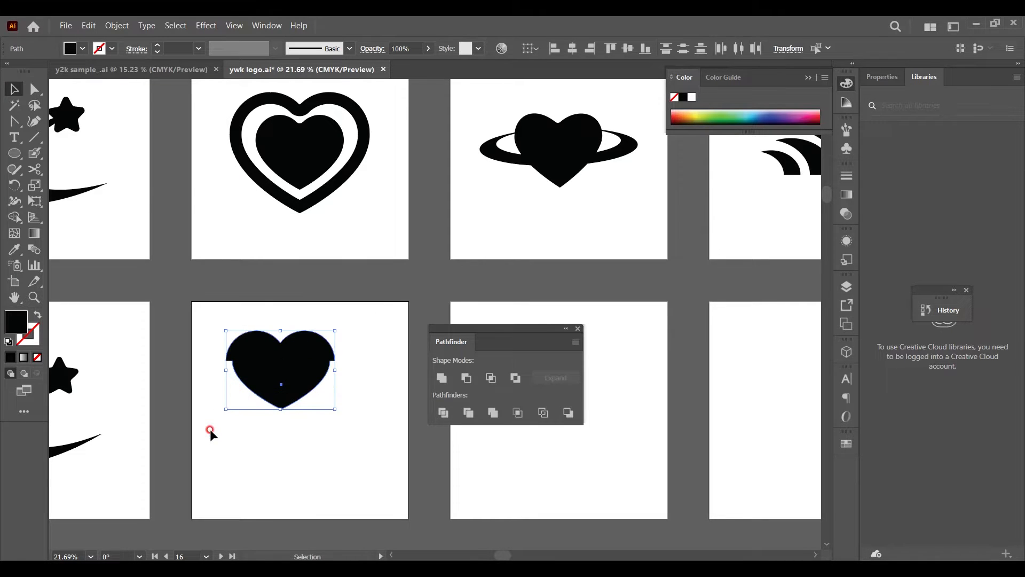
click(572, 48)
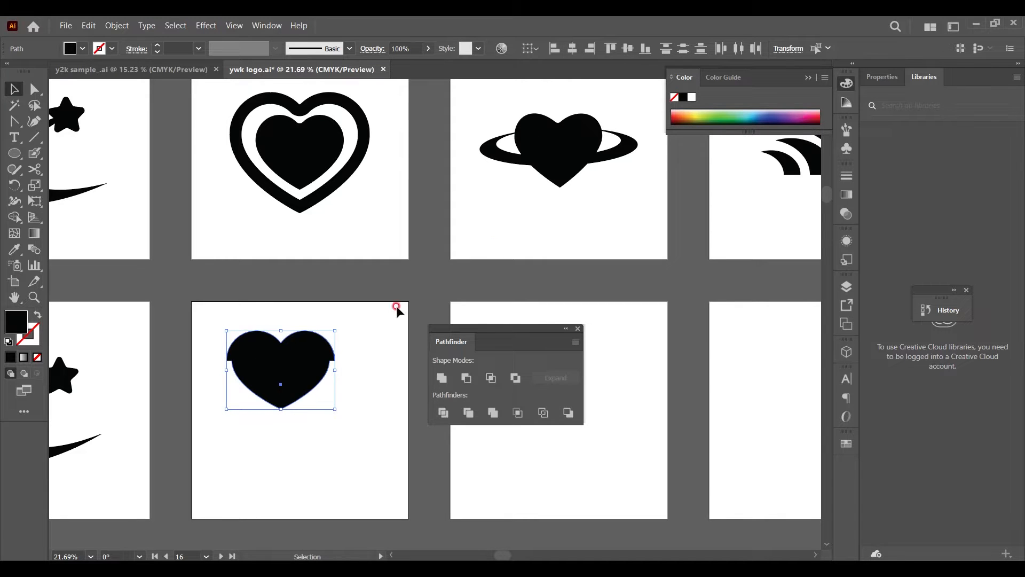
Turn on Smart Guides
click(328, 407)
click(236, 26)
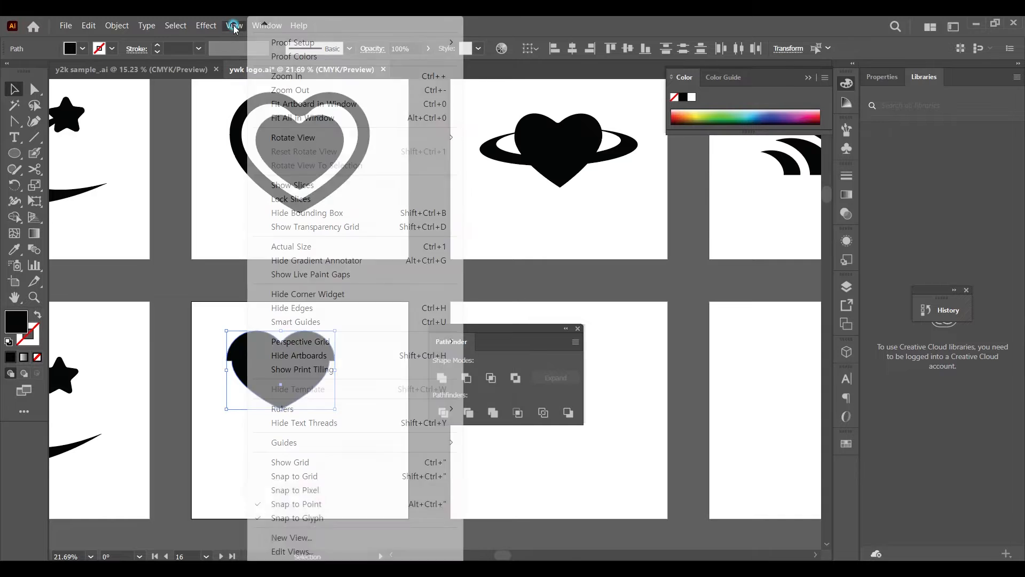
click(297, 322)
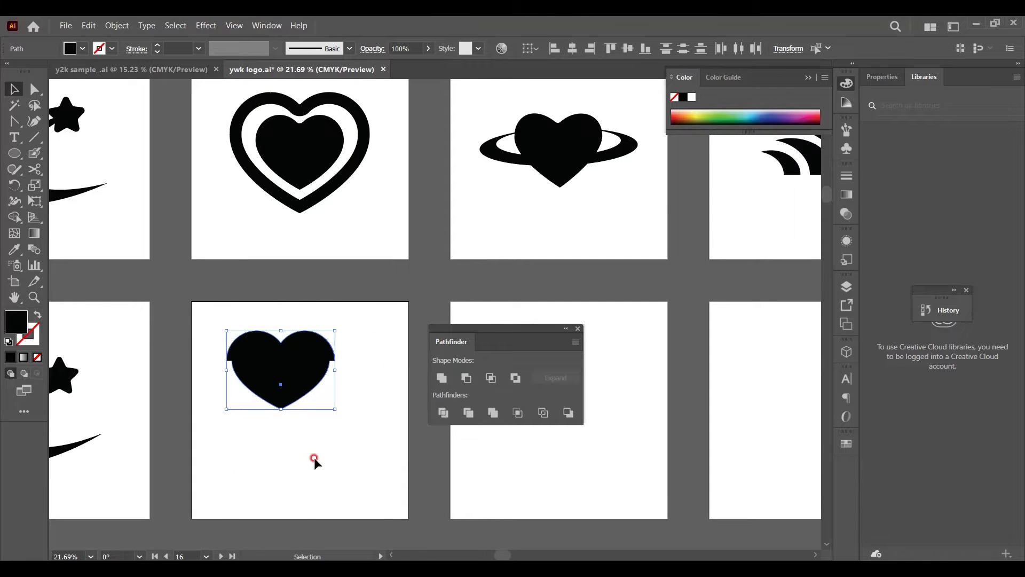
Widen the lower heart half symmetrically about its center to about 479 px, matching the width of the lobes
click(359, 403)
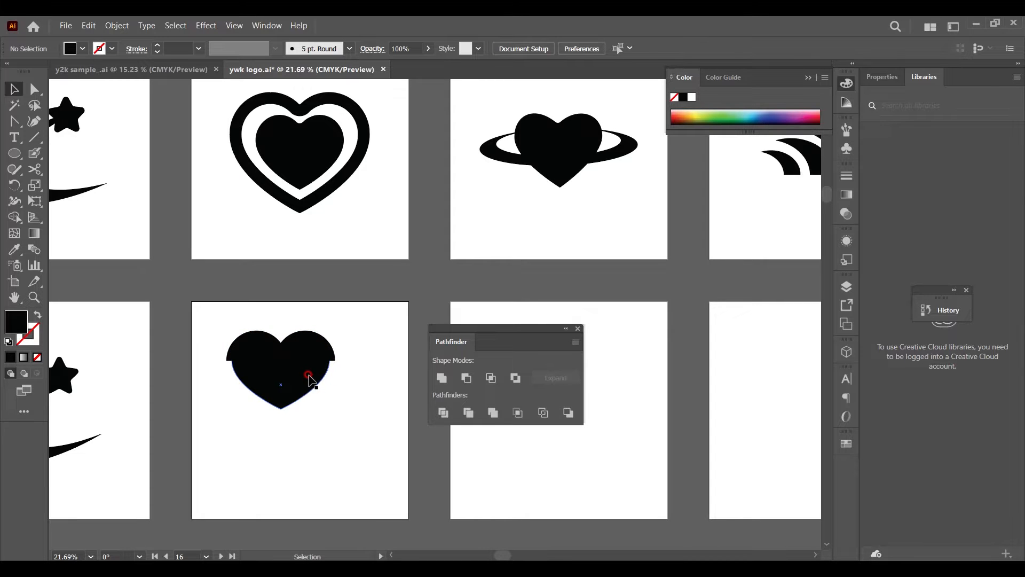
click(309, 376)
scroll(341, 343, up, 2)
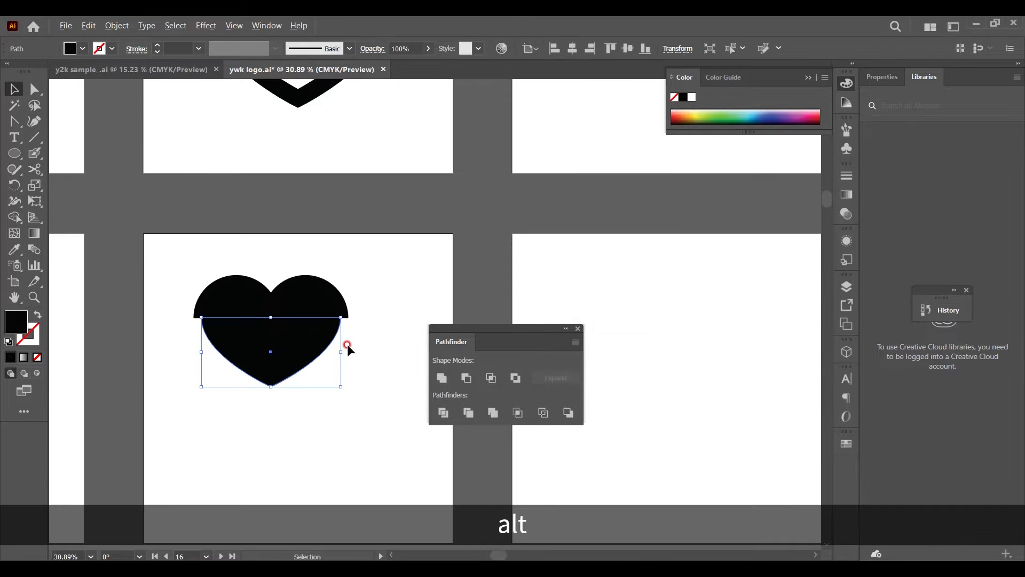
drag(340, 351, 347, 351)
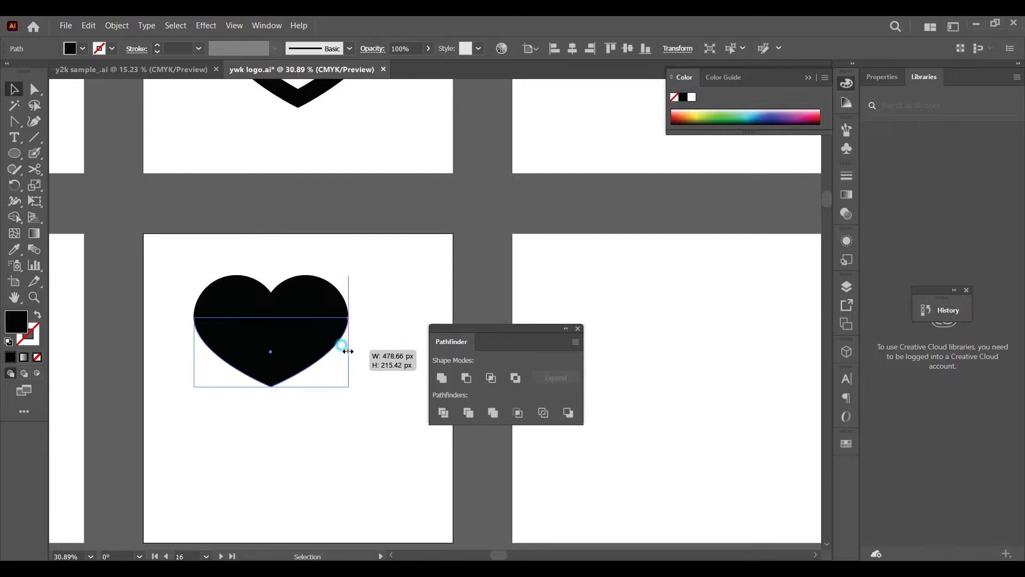
drag(348, 351, 347, 351)
Pull the bottom tip anchor of the heart's lower half slightly downward and deselect the shape
click(32, 90)
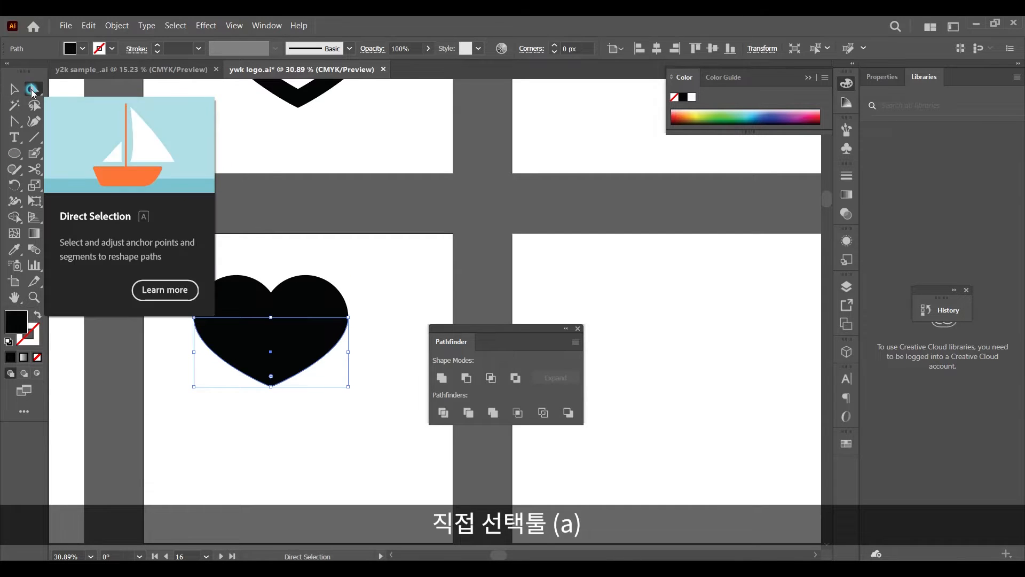
click(271, 386)
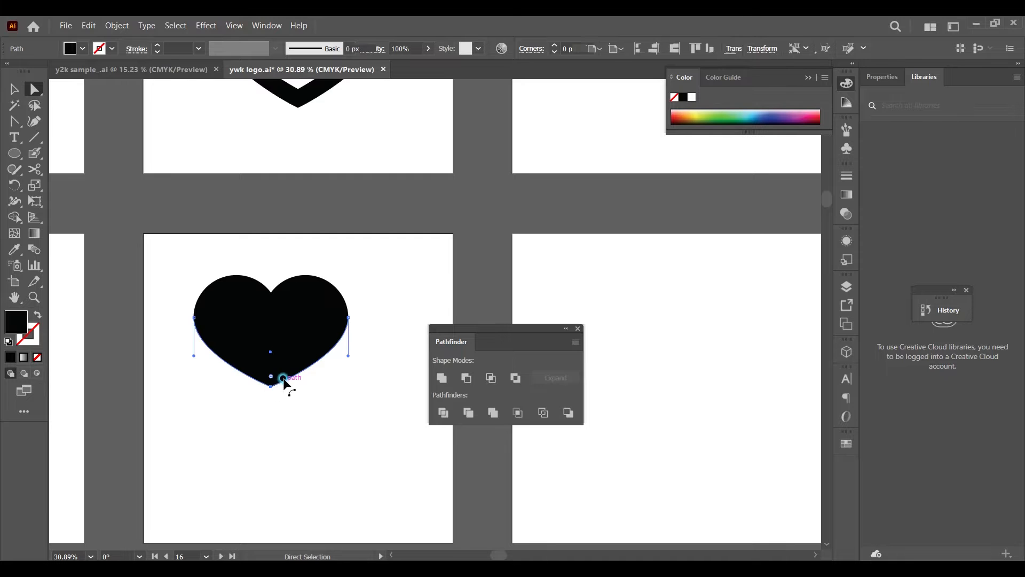
drag(273, 390, 269, 392)
key(ctrl+shift+a)
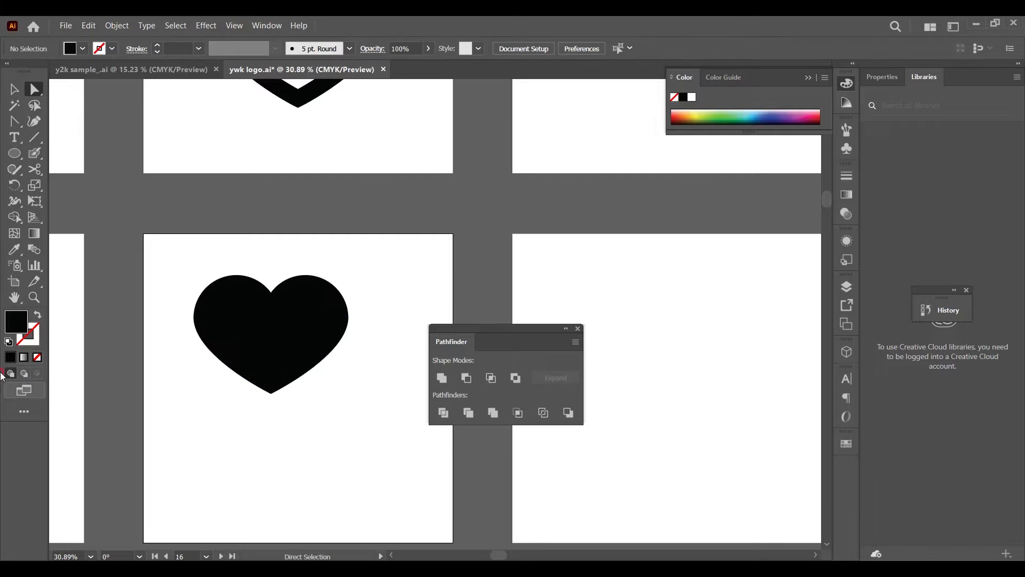
Merge the lobes and the pointed lower half into a single heart with Pathfinder's Unite
click(13, 91)
drag(142, 220, 386, 377)
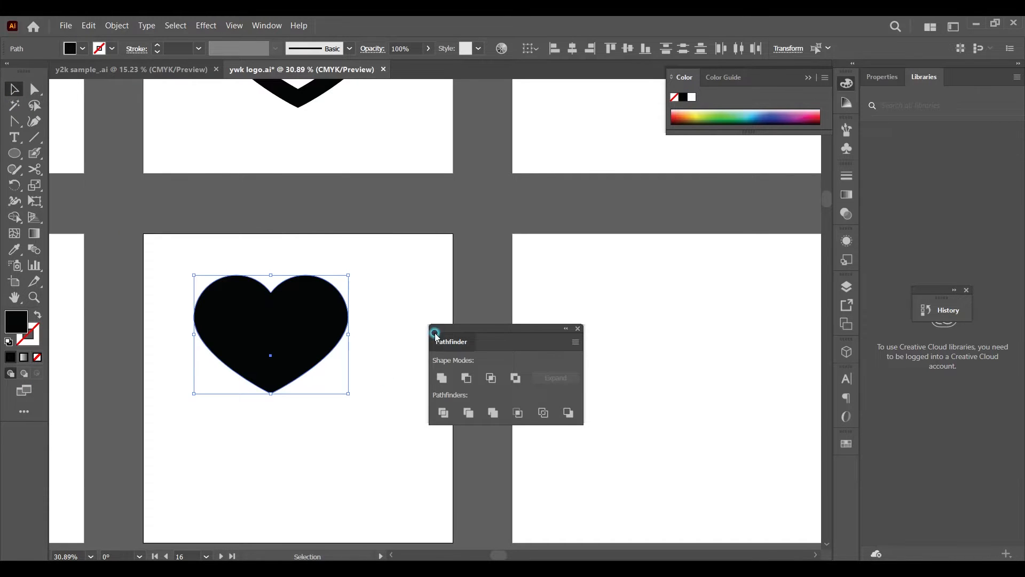
drag(437, 334, 430, 311)
click(435, 356)
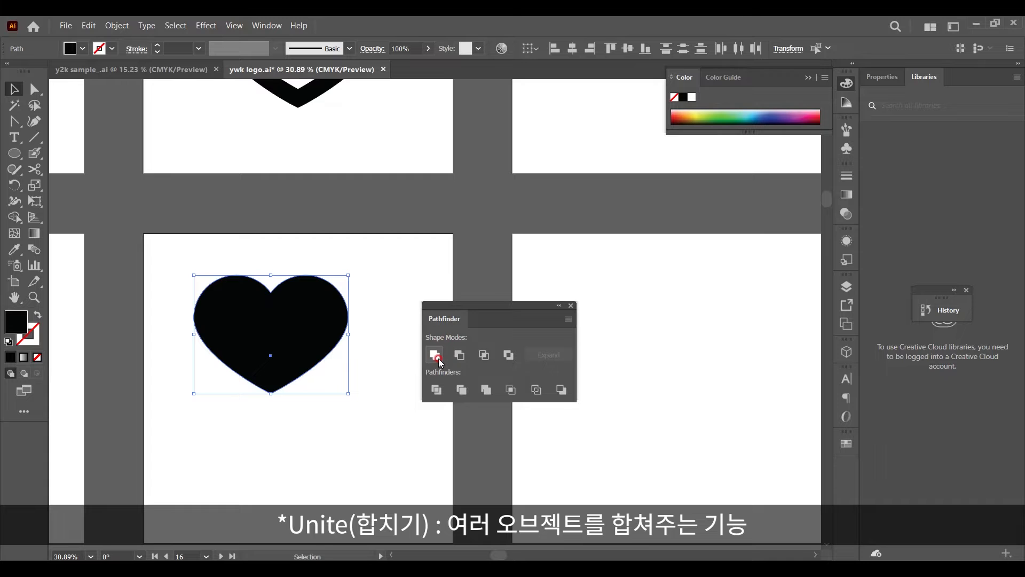
click(275, 363)
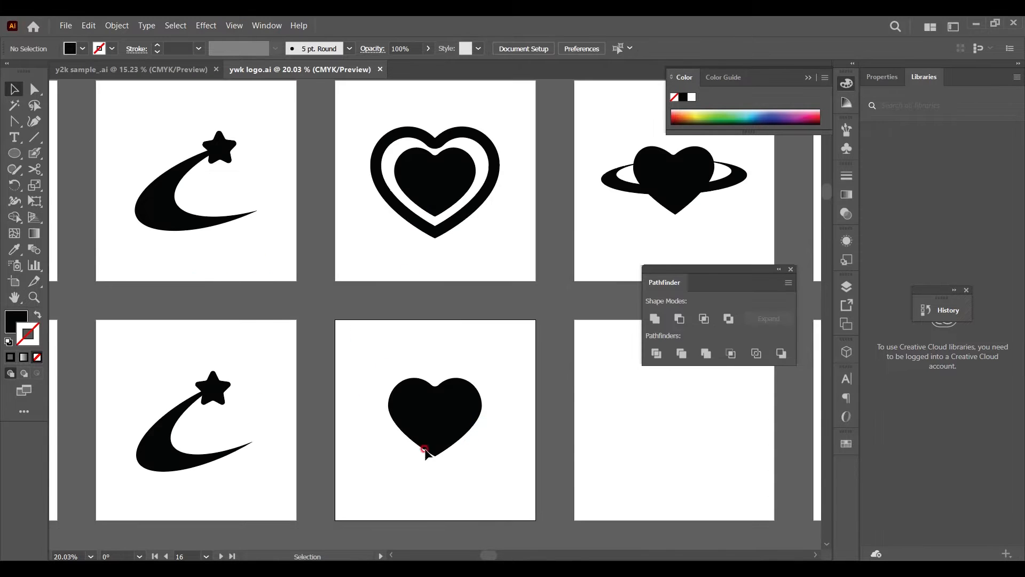
Paste a copy of the heart directly in front and swap its black fill to a black stroke with no fill
click(454, 400)
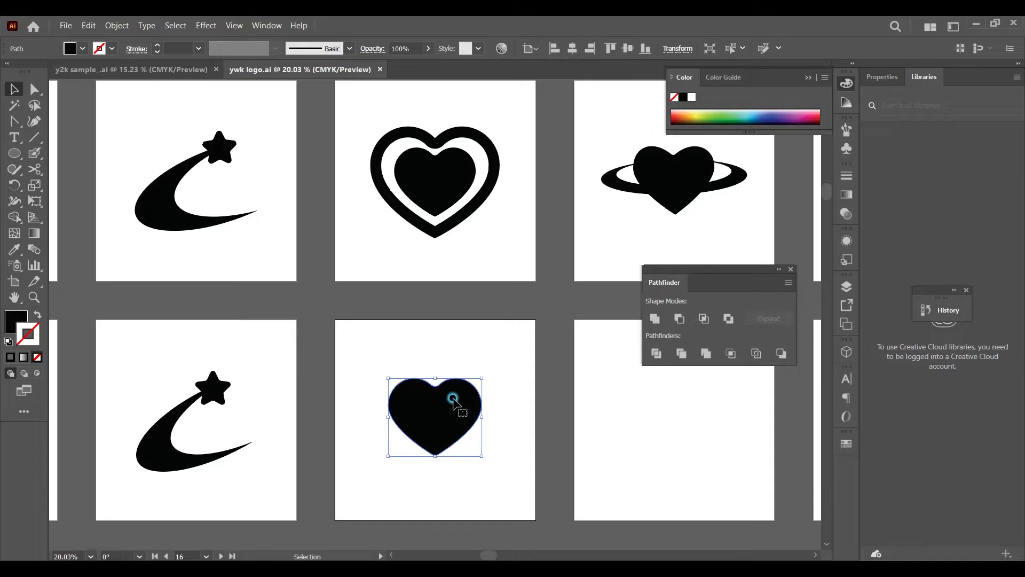
key(ctrl+c)
key(ctrl+f)
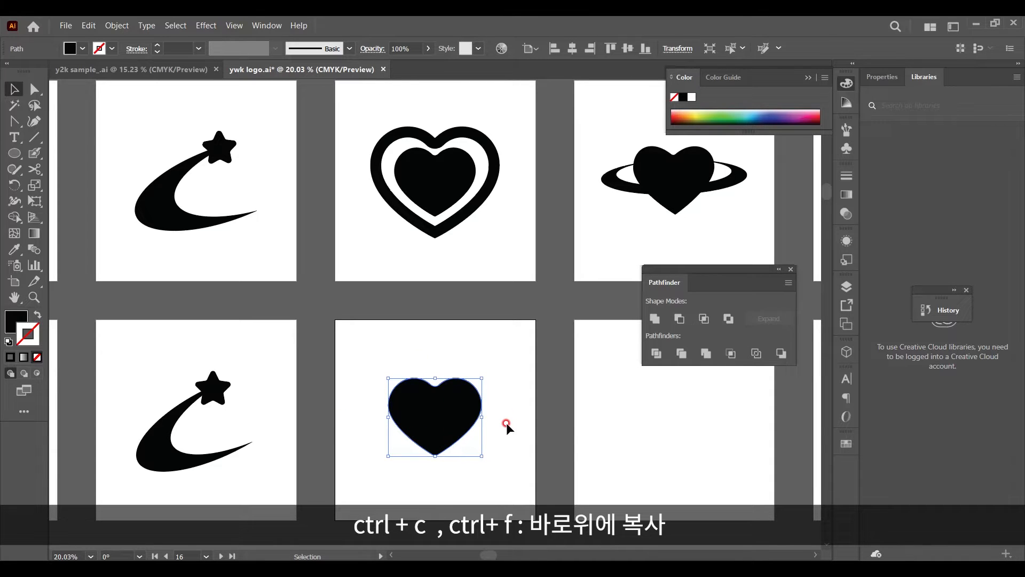
key(shift+x)
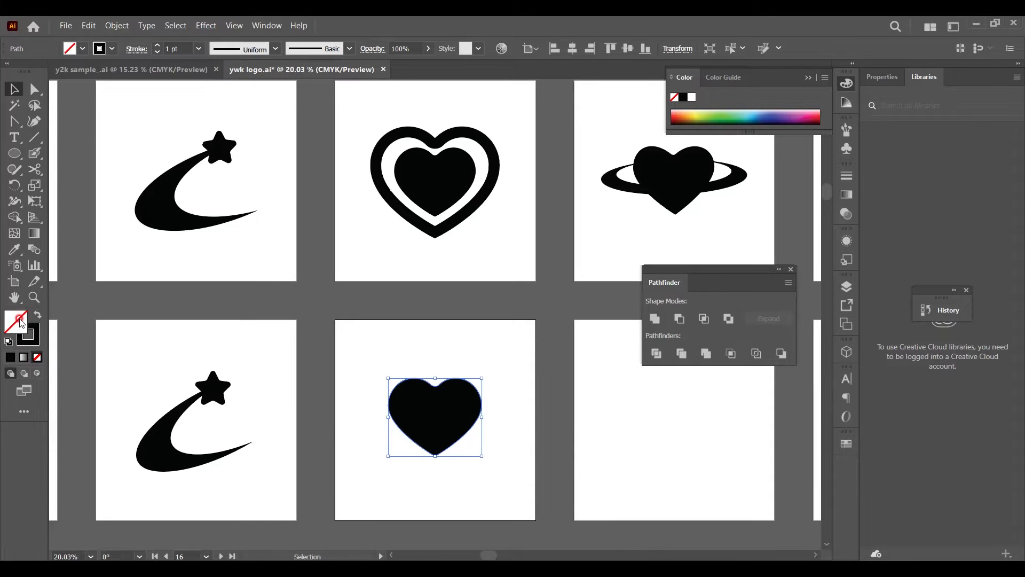
click(33, 339)
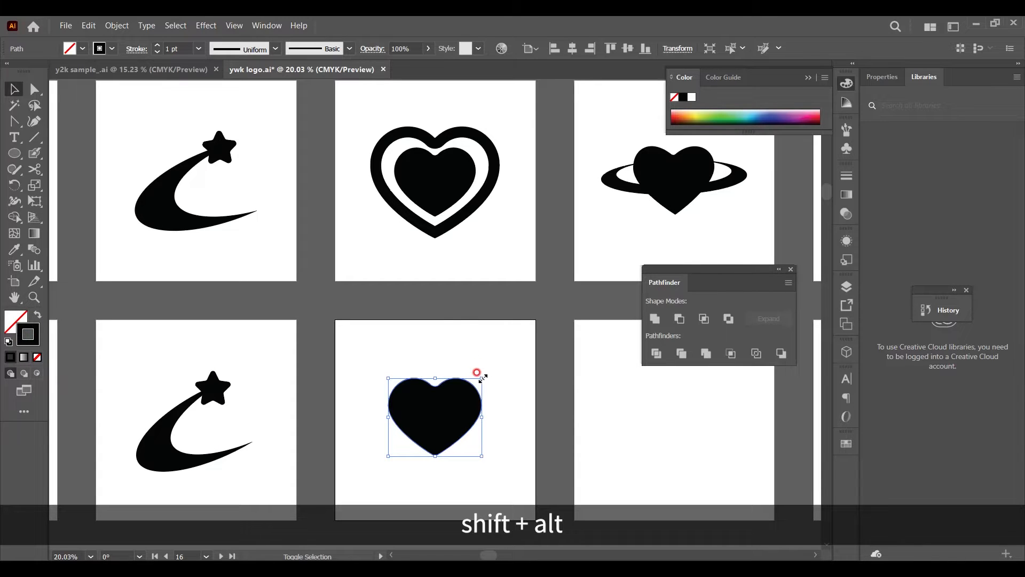
Enlarge the outlined heart copy proportionally from its center around the solid heart, and set its stroke weight to 43 pt
drag(482, 378, 497, 358)
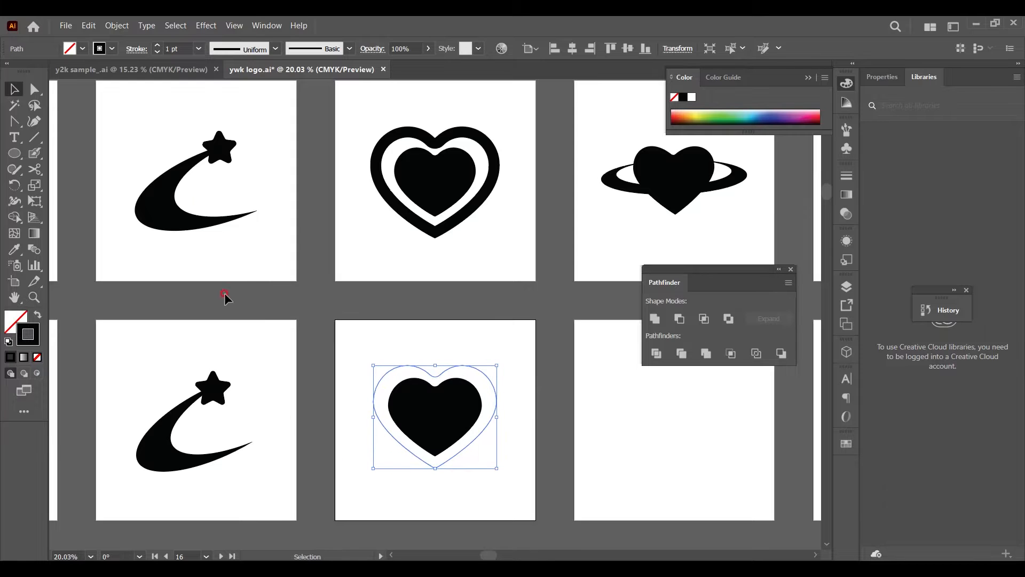
click(157, 48)
click(158, 47)
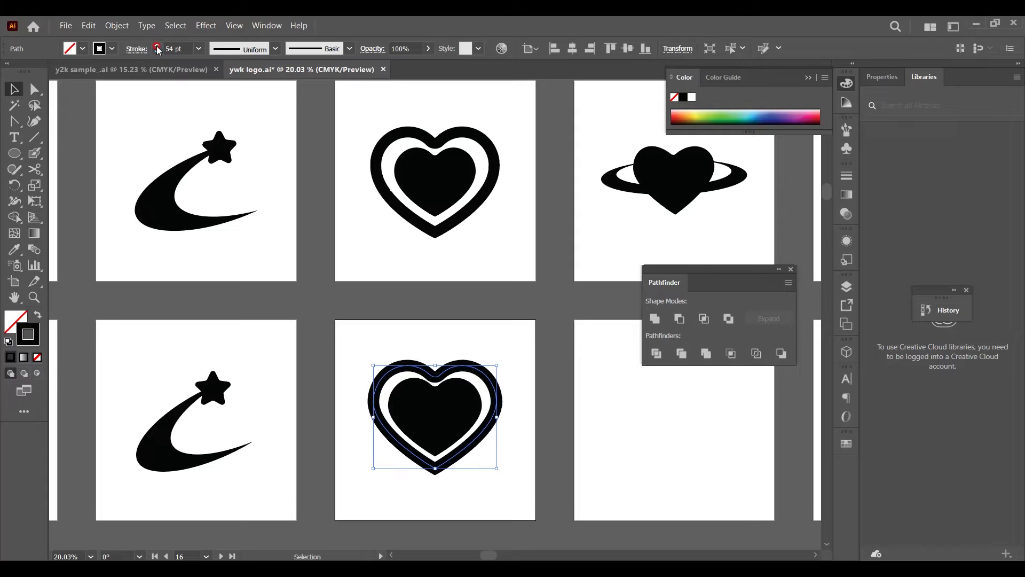
scroll(158, 49, down, 5)
Switch the document to Outline view to examine the paths of the heart shapes
key(ctrl)
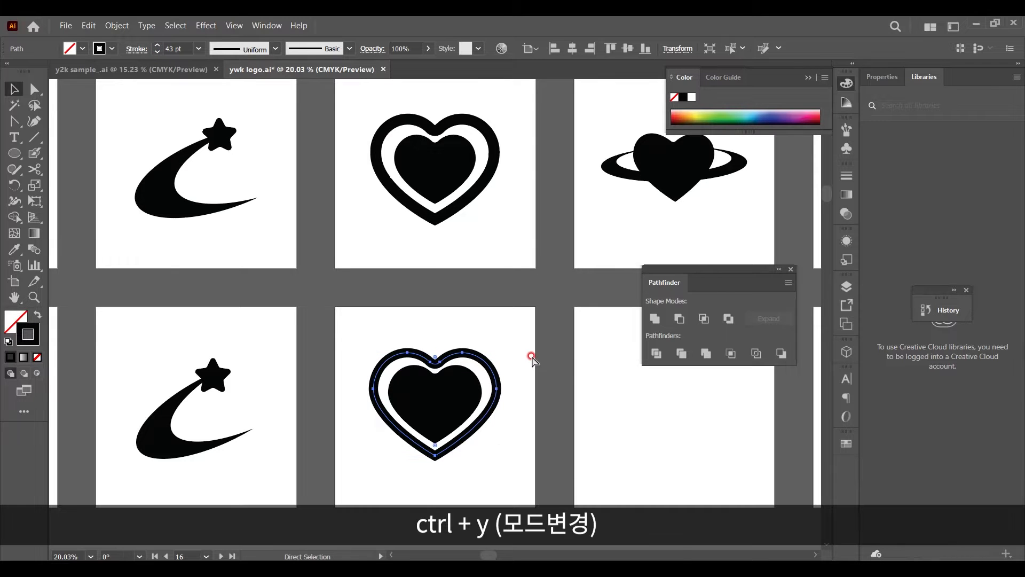
key(ctrl+y)
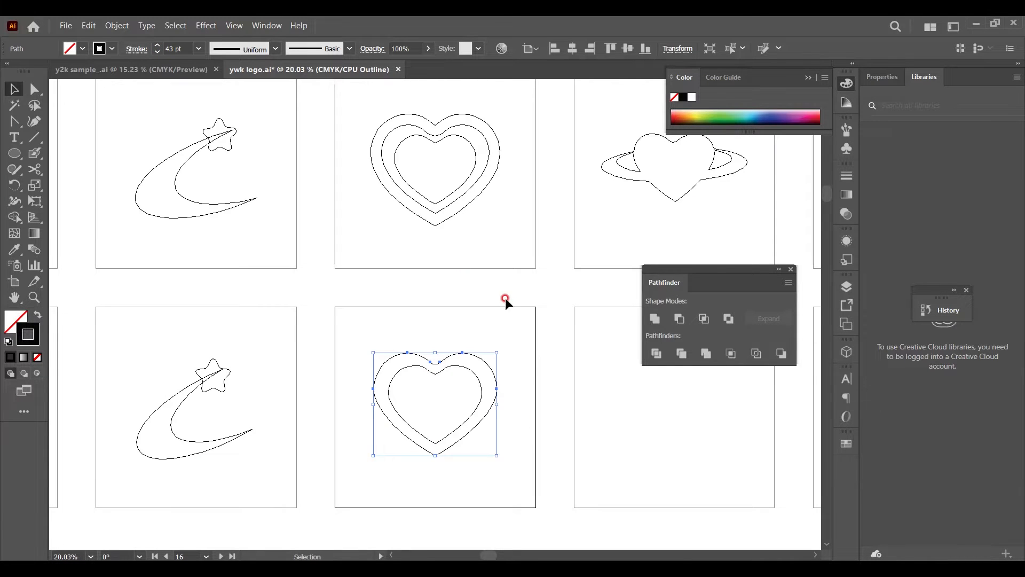
Expand the fill and stroke of the outer stroked heart on the lower artboard into outline shapes
click(463, 196)
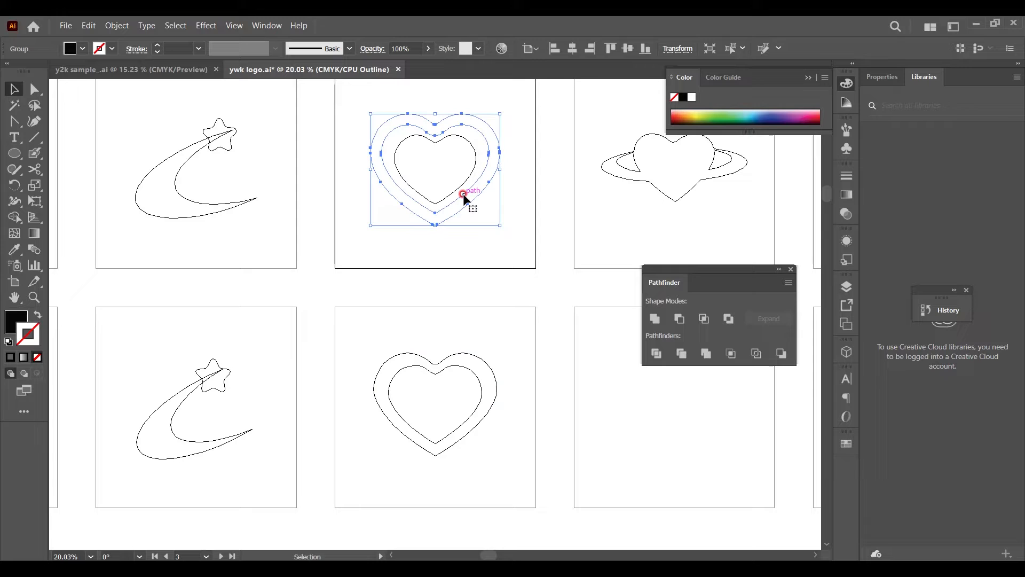
click(491, 367)
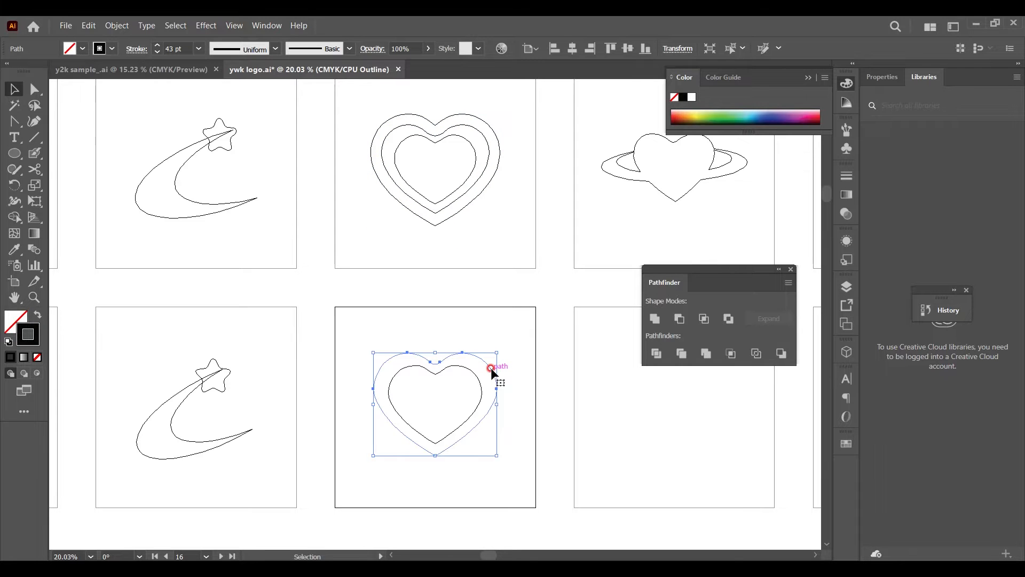
drag(486, 368, 480, 369)
click(116, 26)
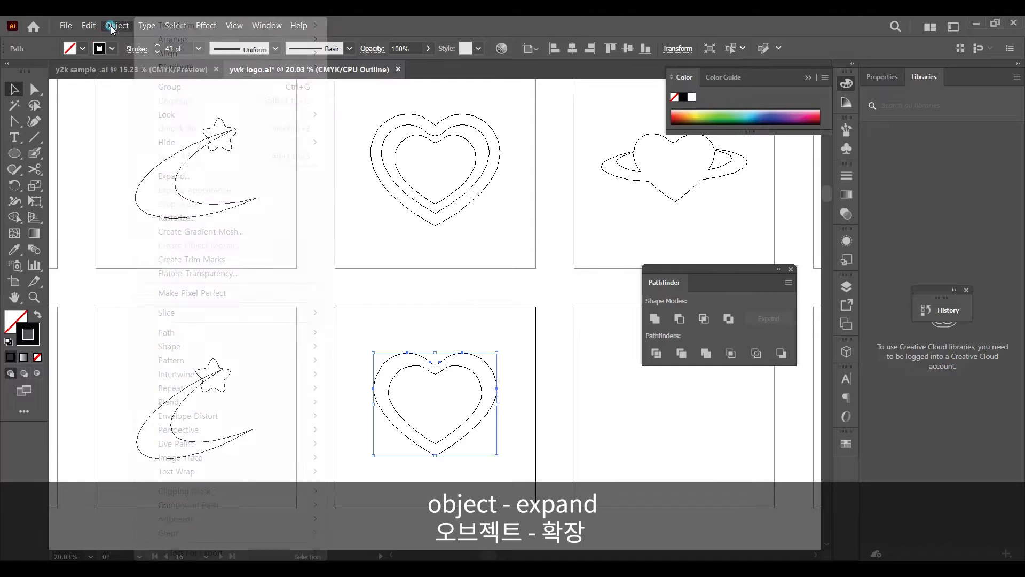
click(198, 177)
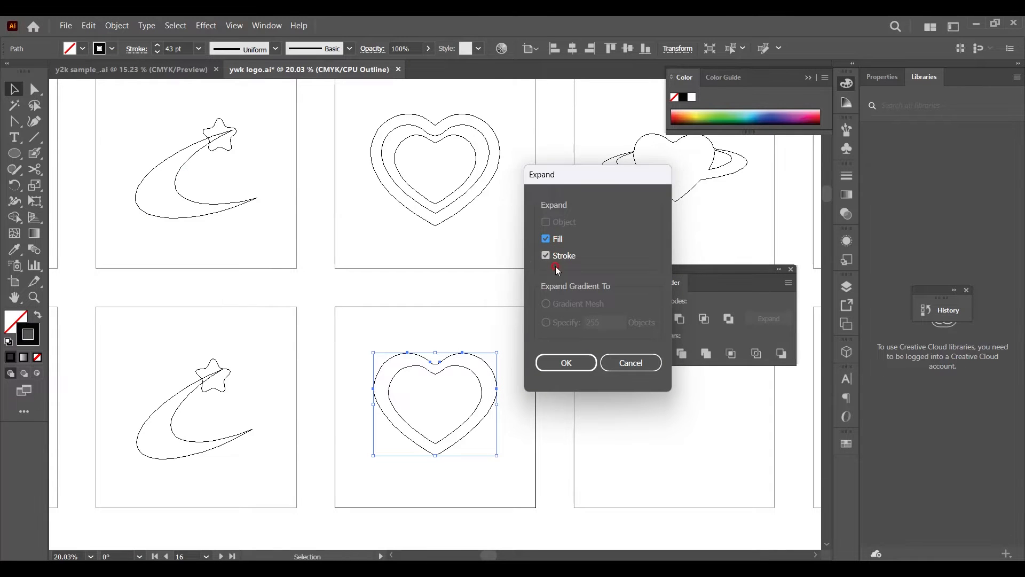
click(578, 364)
Return the document from Outline view to Preview mode and clear the selection
click(492, 354)
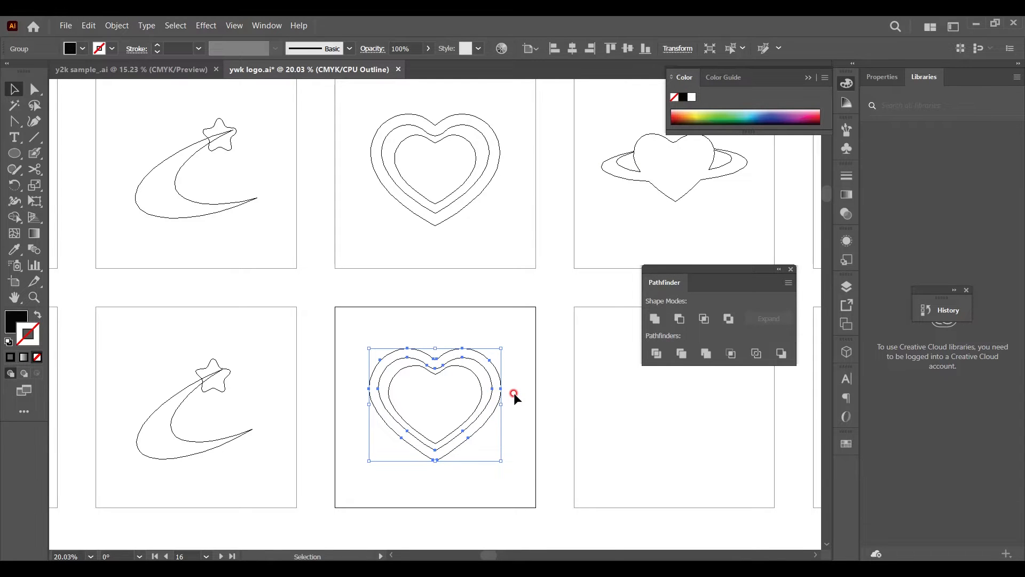
key(ctrl)
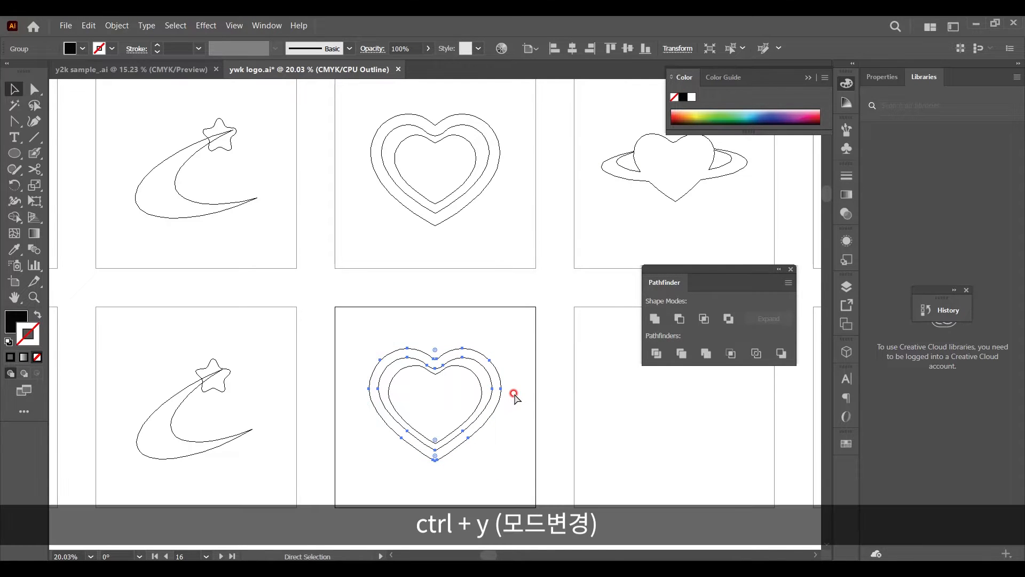
key(ctrl+y)
click(523, 332)
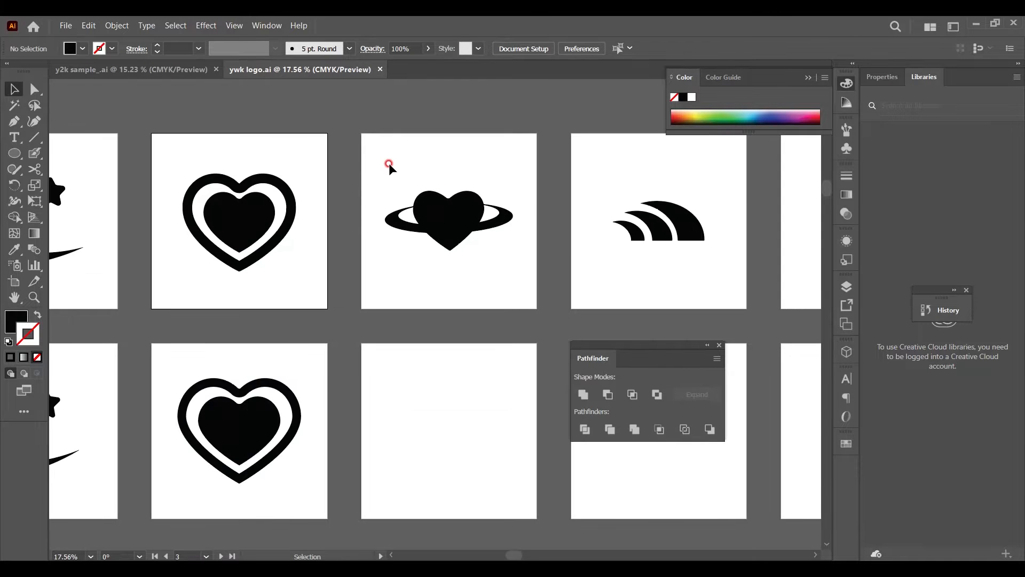
Copy the solid heart onto the empty artboard below the ringed heart and sharpen the rounded corner of its upper notch
drag(388, 164, 541, 285)
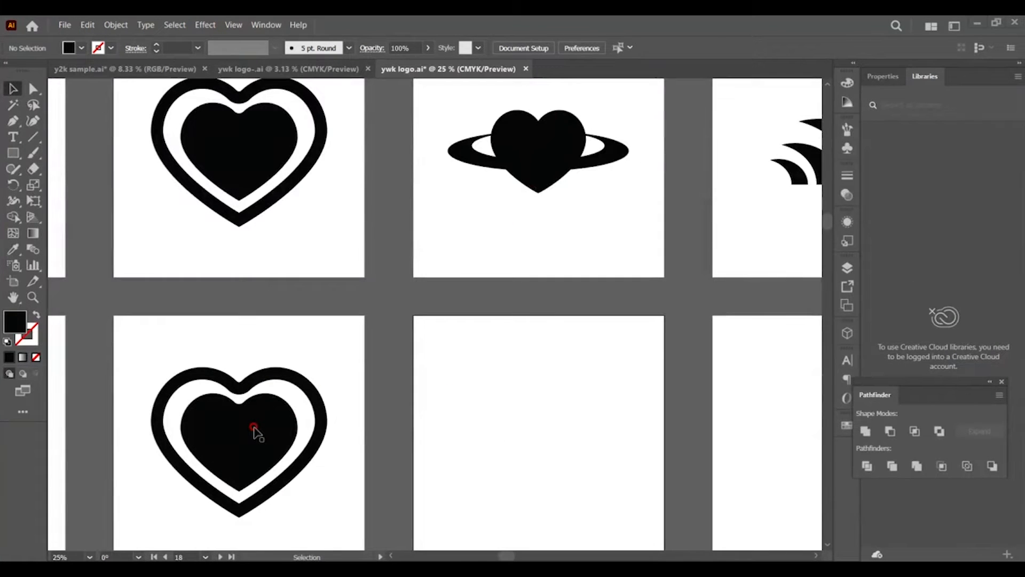
drag(238, 428, 545, 430)
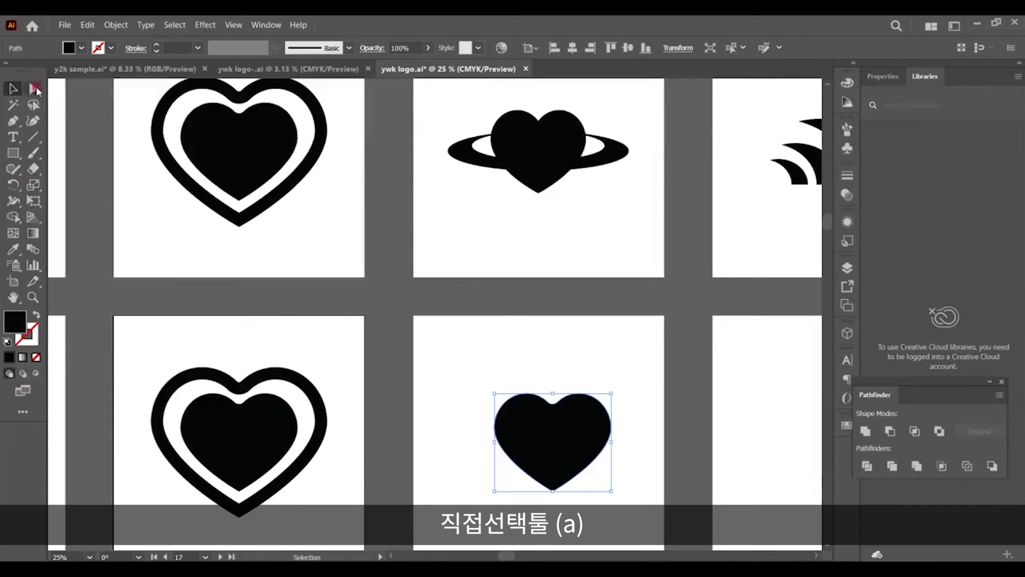
click(34, 89)
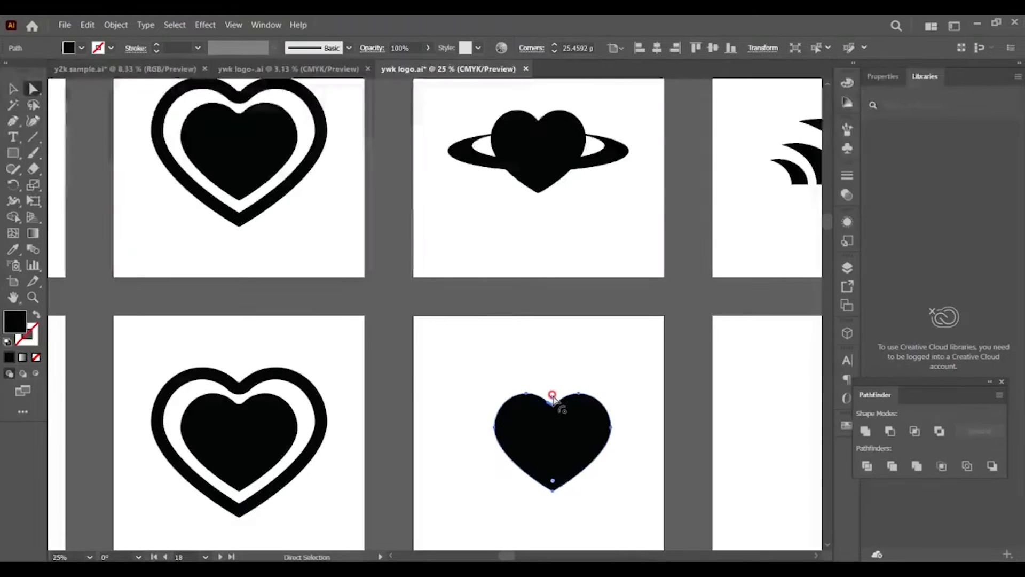
drag(553, 396, 544, 415)
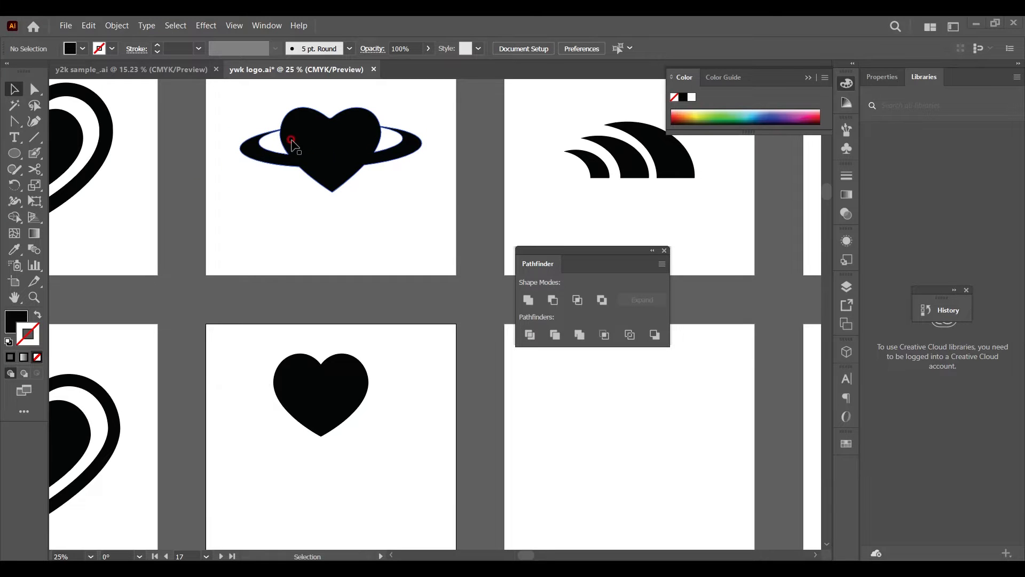
Draw a wide, flat black ellipse below the copied heart
scroll(446, 213, down, 1)
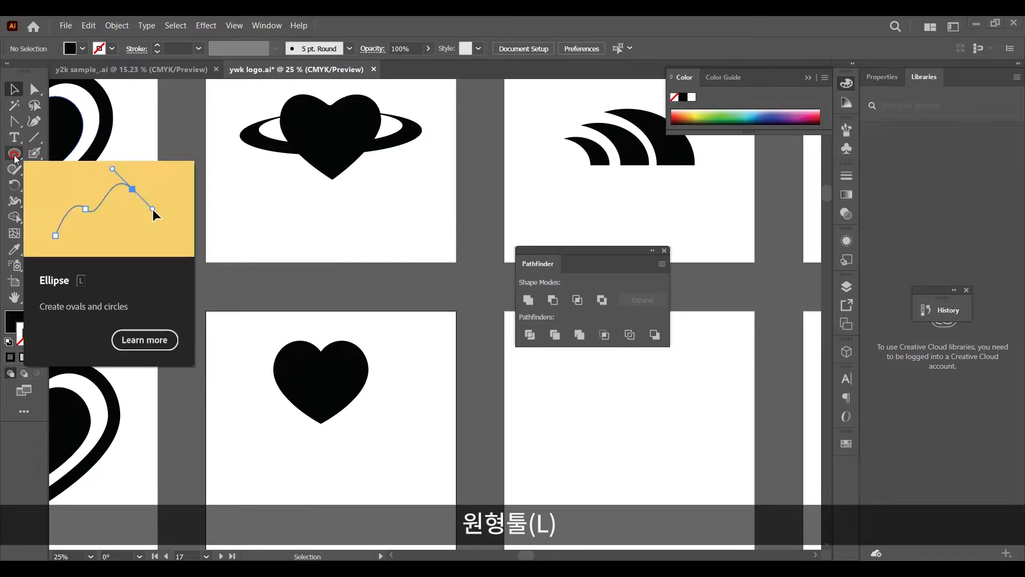
key(l)
mouse_move(248, 449)
mouse_down()
mouse_move(303, 472)
mouse_move(397, 489)
mouse_up()
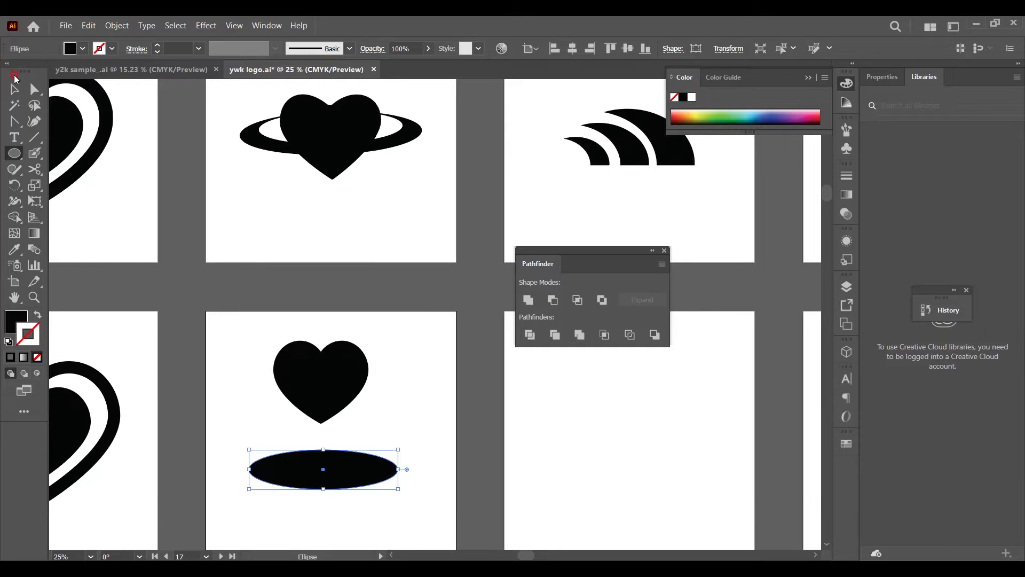
click(16, 90)
click(339, 462)
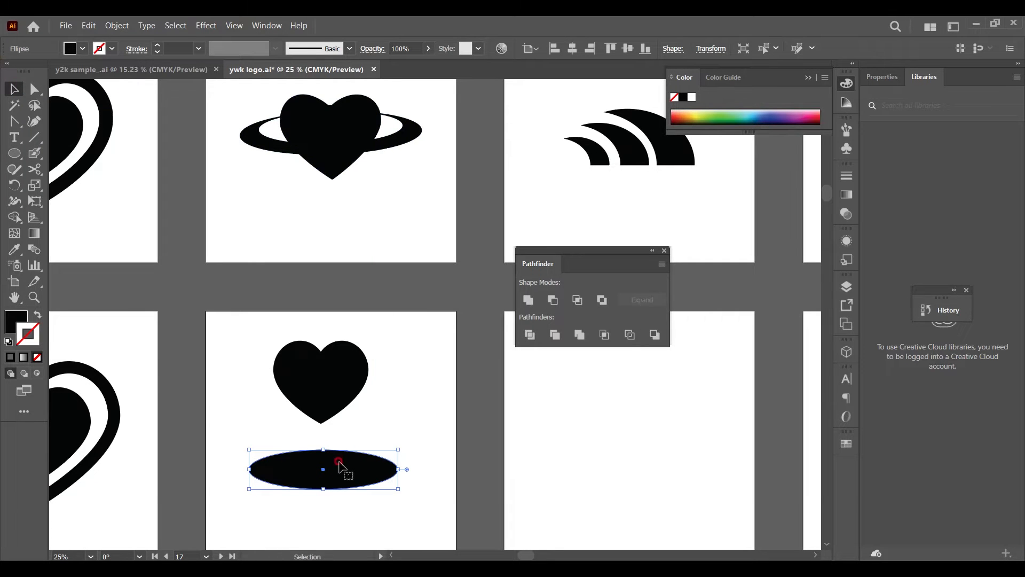
Paste a copy of the ellipse in front, shrink it, and align its top edge with the larger ellipse
key(ctrl+c)
key(ctrl+f)
drag(395, 451, 220, 498)
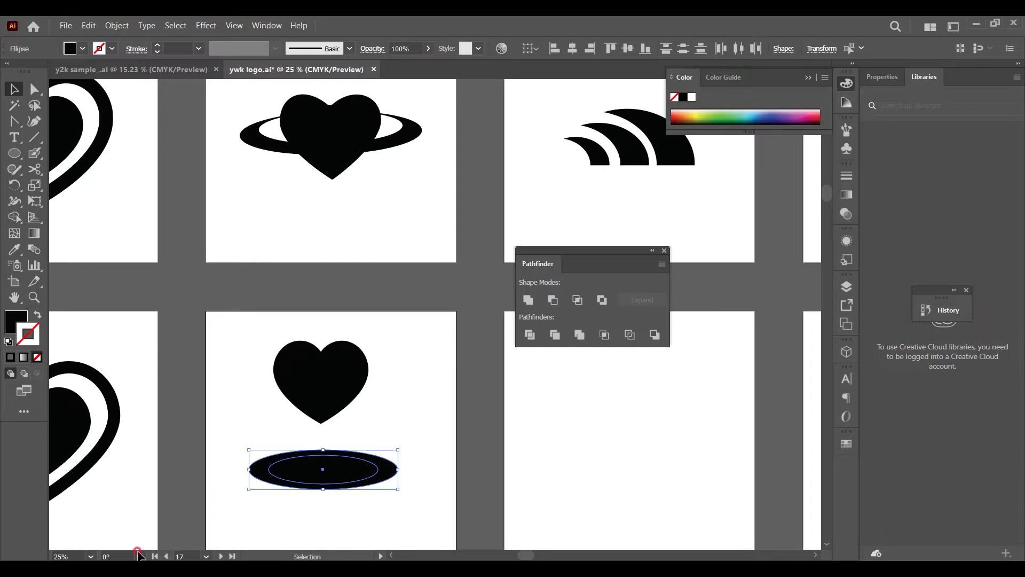
click(615, 41)
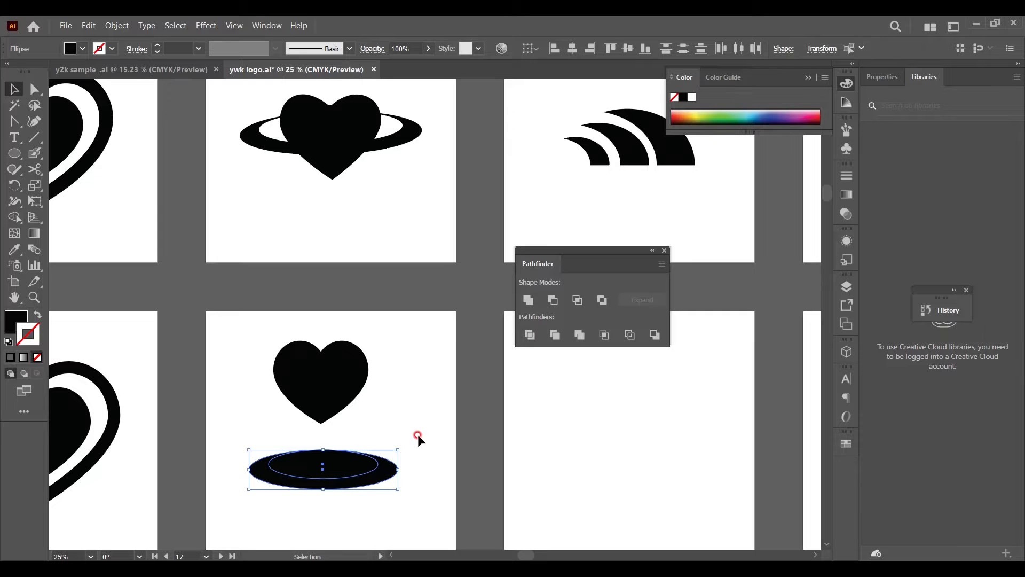
Subtract the small ellipse with Pathfinder's Minus Front and move the resulting ring up onto the heart
drag(553, 263, 526, 329)
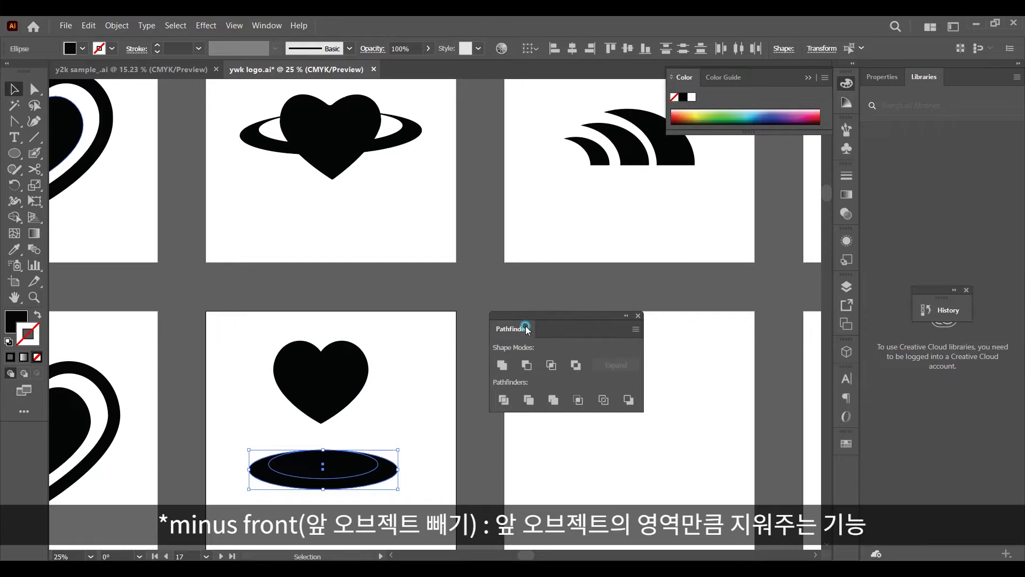
click(531, 365)
drag(395, 470, 398, 380)
Draw a black circle on the empty artboard below the three-arc sample logo
drag(349, 201, 470, 314)
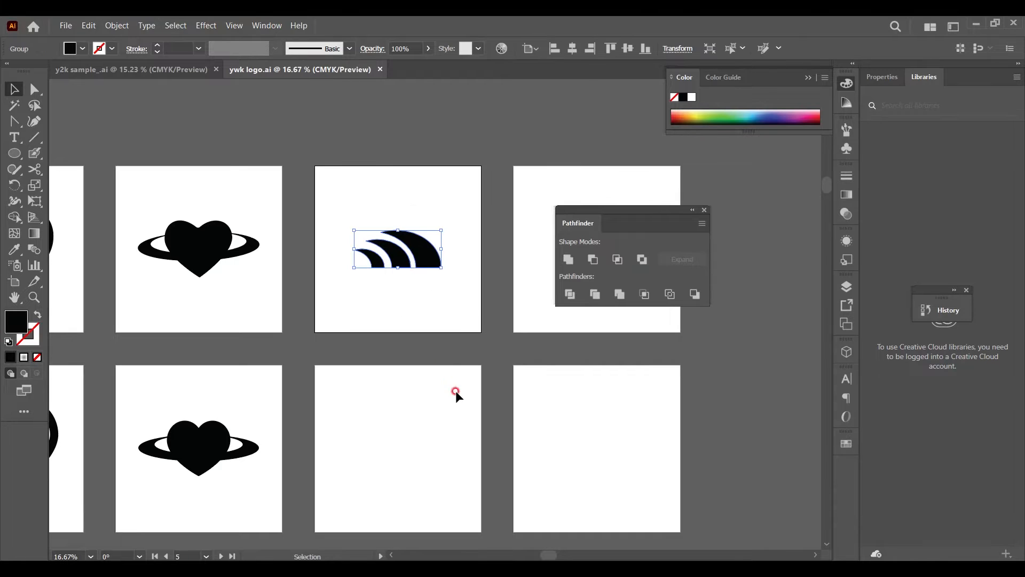
click(456, 391)
scroll(456, 392, down, 2)
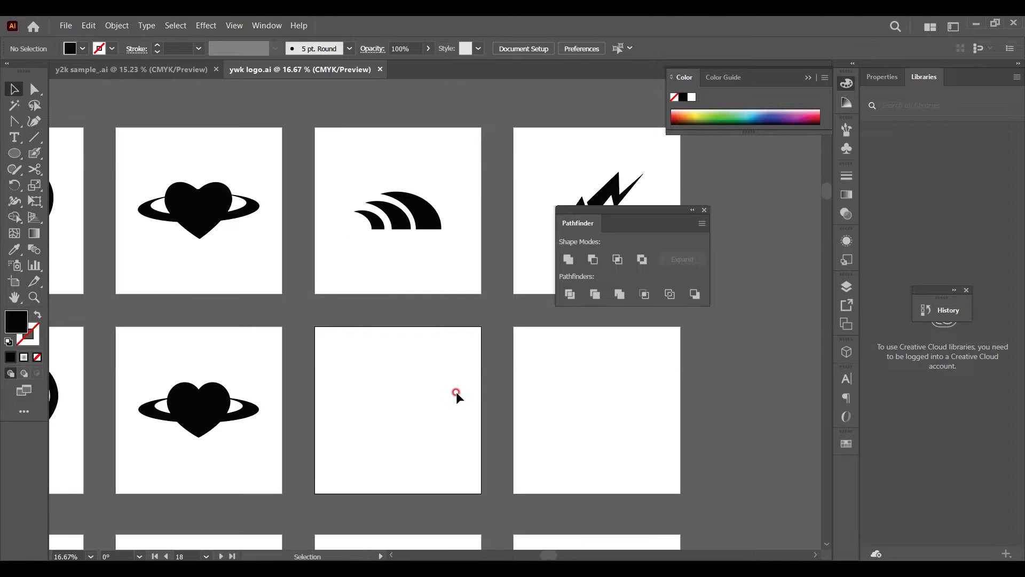
click(14, 153)
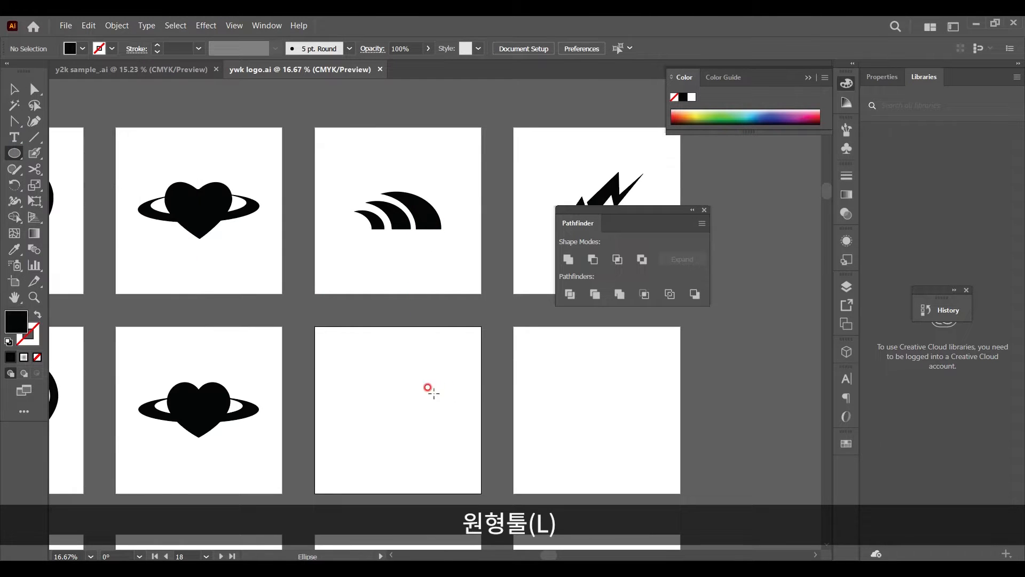
drag(363, 360, 451, 426)
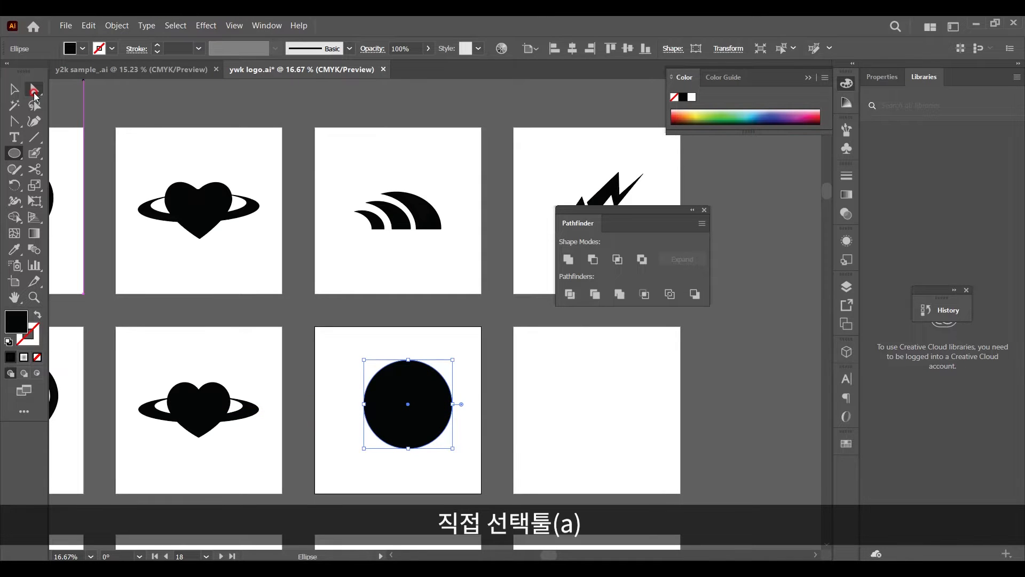
Delete the circle's lowest anchor point to leave only the upper semicircle
click(34, 91)
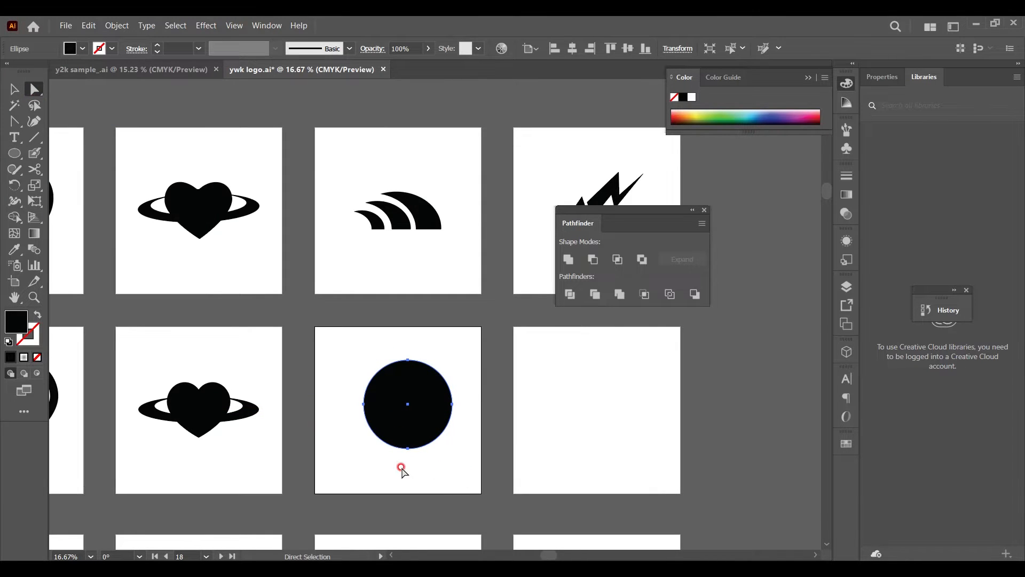
click(430, 439)
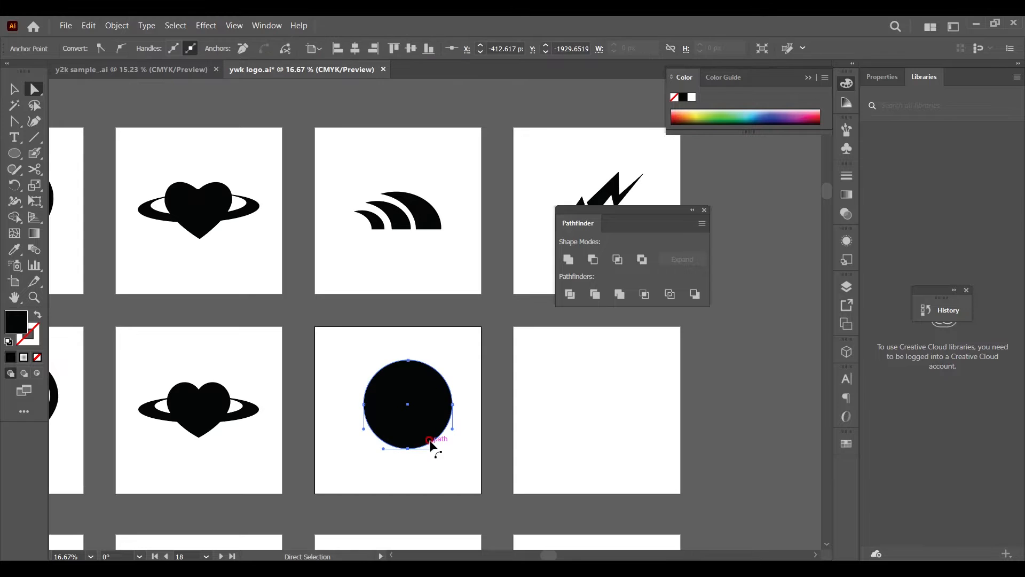
key(Delete)
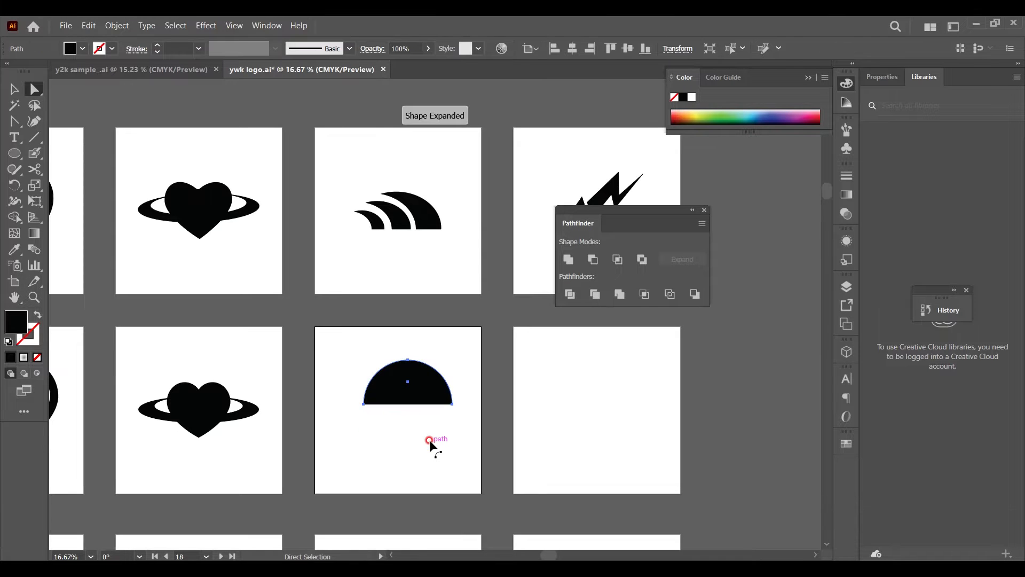
Duplicate the semicircle horizontally to the left and subtract the copy with Pathfinder's Minus Front to form a fin-shaped arc
click(11, 89)
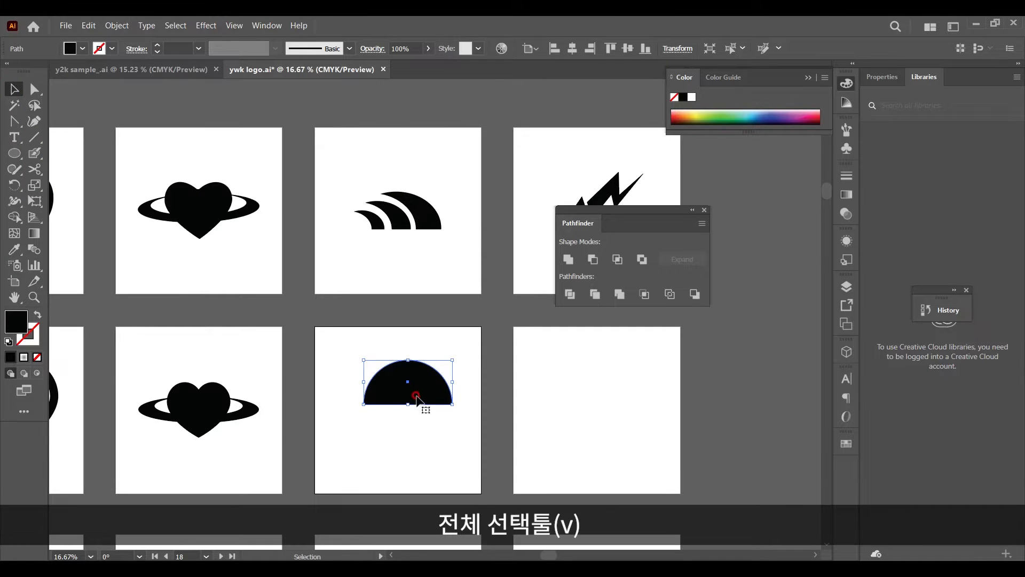
drag(434, 391, 411, 393)
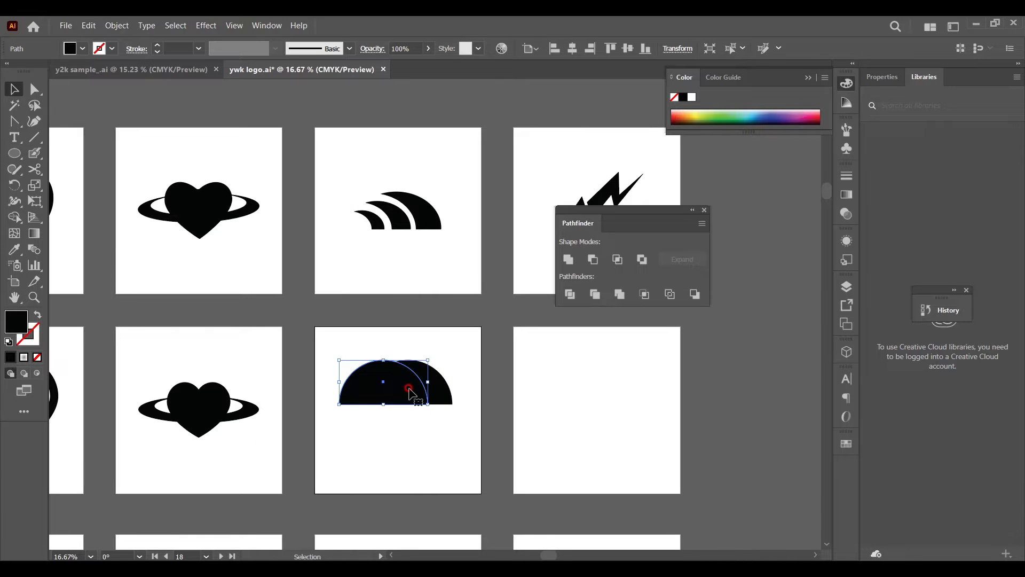
drag(468, 341, 323, 426)
drag(574, 229, 529, 322)
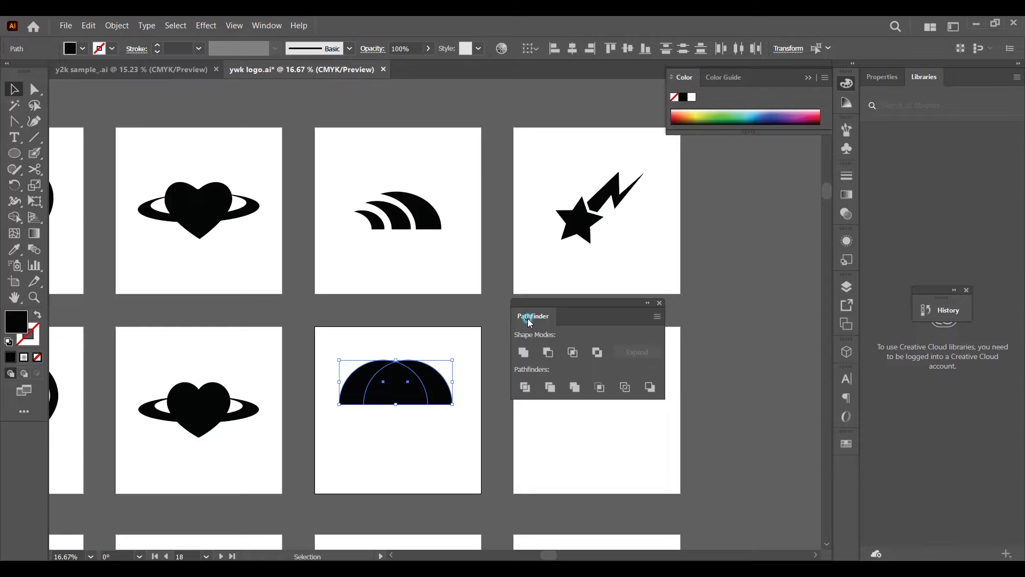
click(550, 352)
Reposition the fin-shaped arc on the artboard and place a smaller copy on its left side along the same baseline
drag(424, 359, 425, 394)
click(447, 390)
drag(416, 393, 388, 385)
click(385, 381)
click(415, 400)
Add a third, still smaller copy of the arc to the left on the same baseline and adjust the spacing
key(alt+shift)
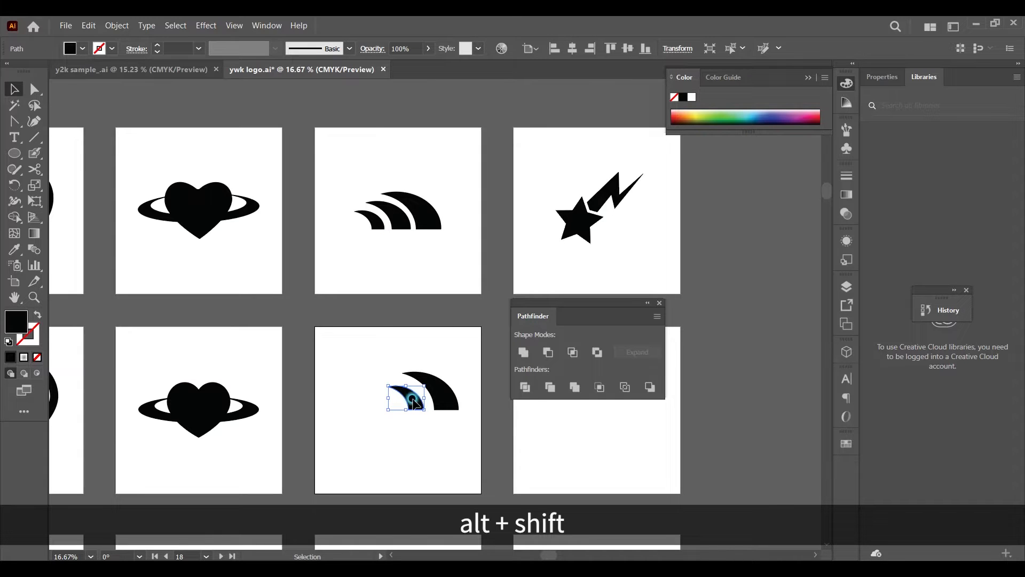
drag(414, 401, 377, 394)
key(shift)
click(440, 422)
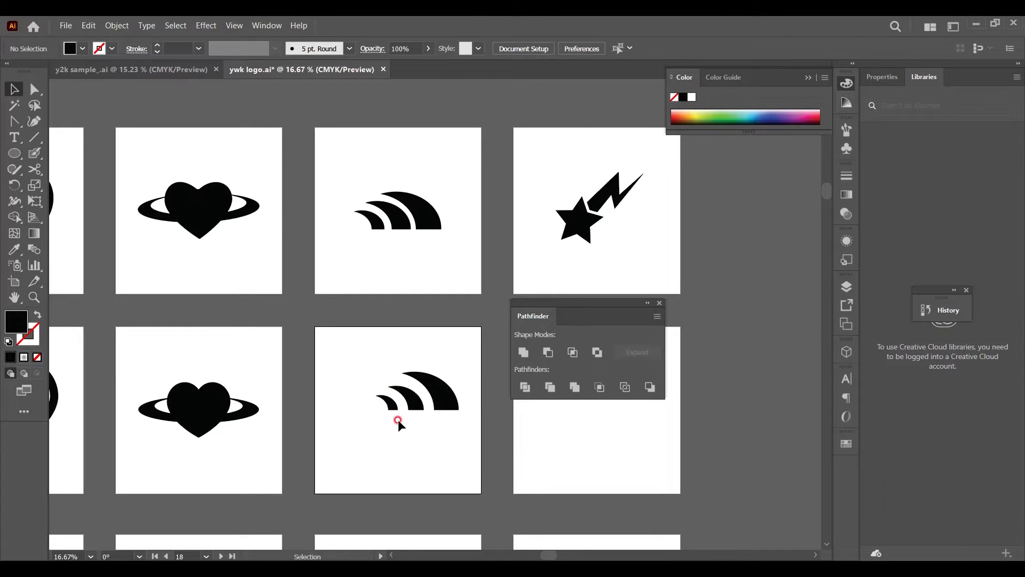
click(389, 402)
click(370, 430)
drag(389, 402, 394, 404)
Draw an open three-segment zigzag with the Pen tool on the empty artboard below the lightning star, using a black stroke and no fill
scroll(393, 404, down, 1)
drag(453, 94, 623, 229)
click(621, 229)
click(14, 121)
click(35, 313)
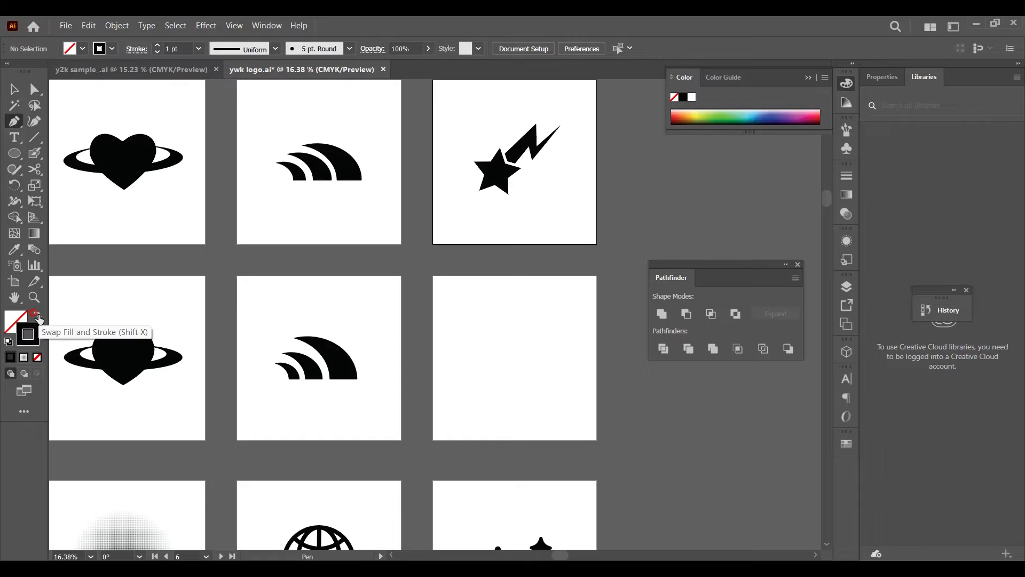
click(19, 327)
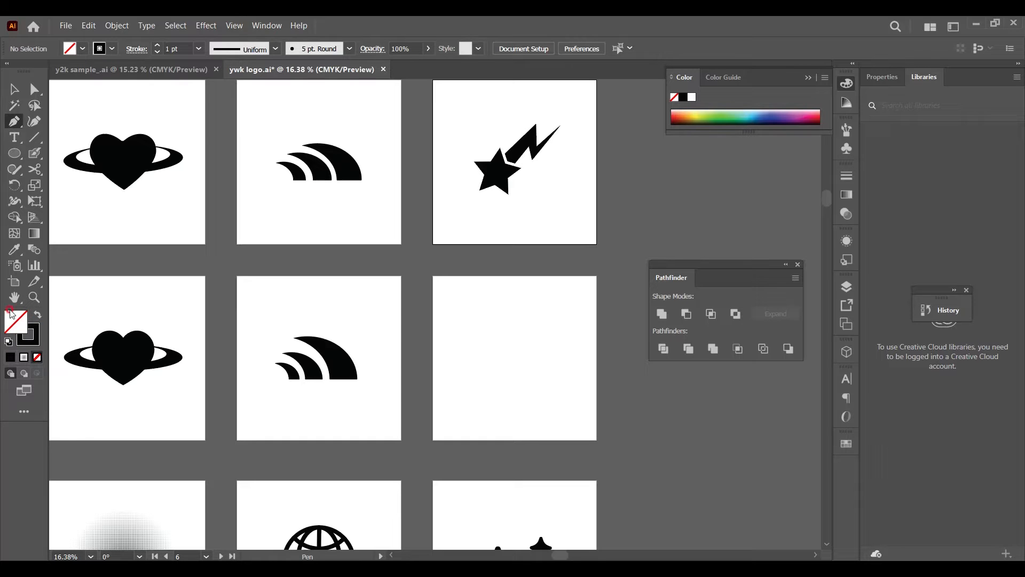
click(29, 341)
click(493, 354)
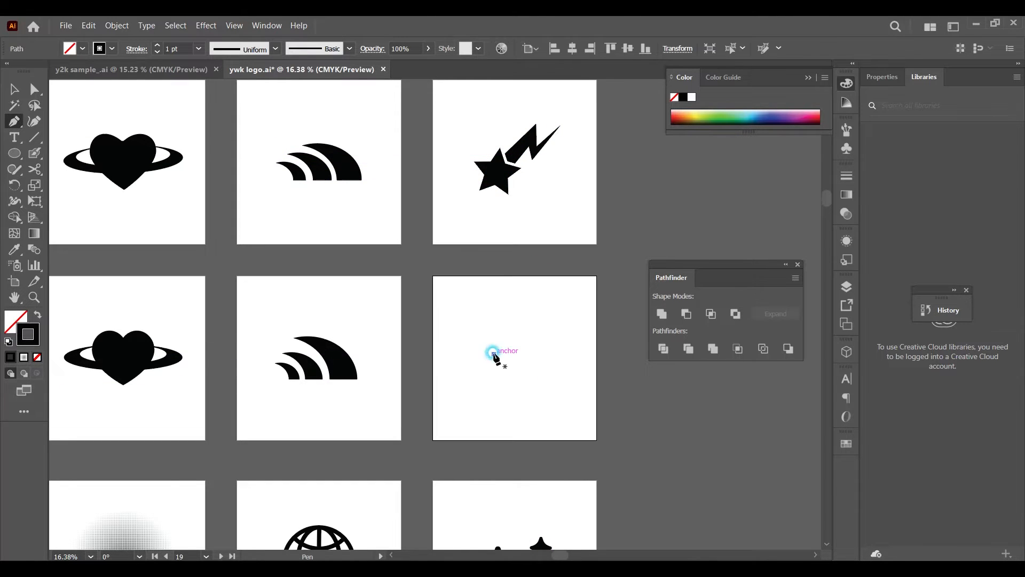
click(531, 322)
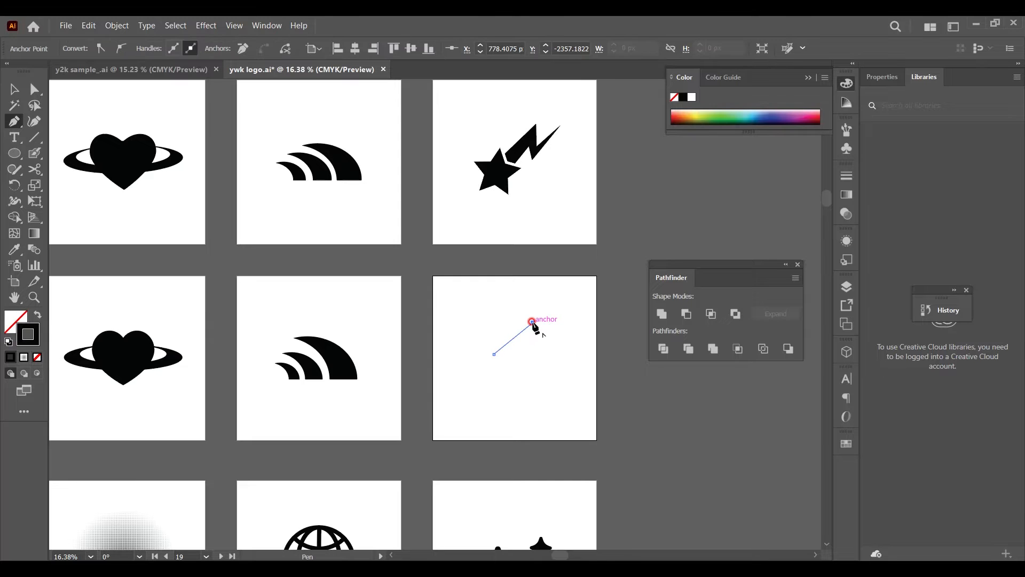
click(528, 346)
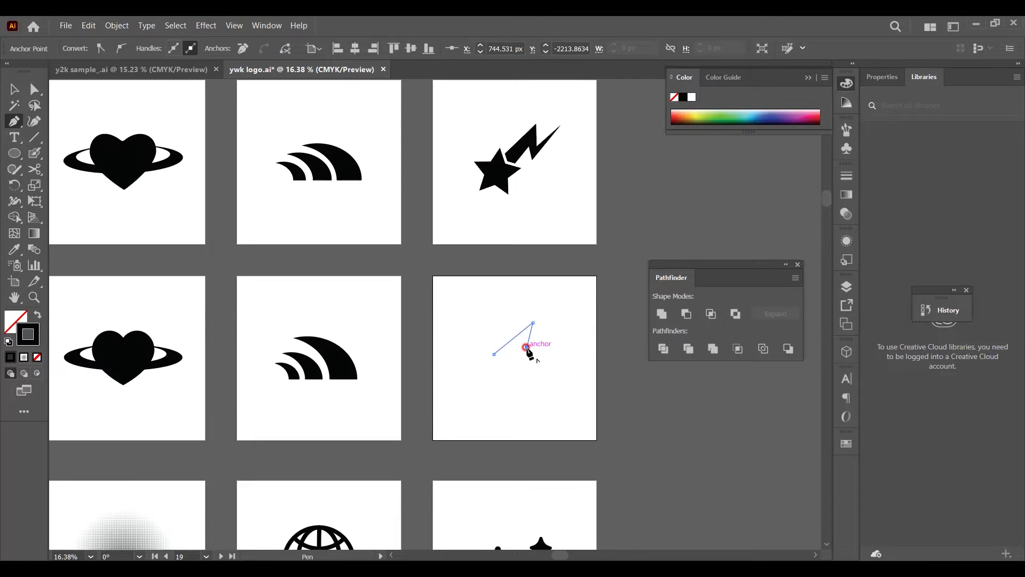
click(559, 319)
key(v)
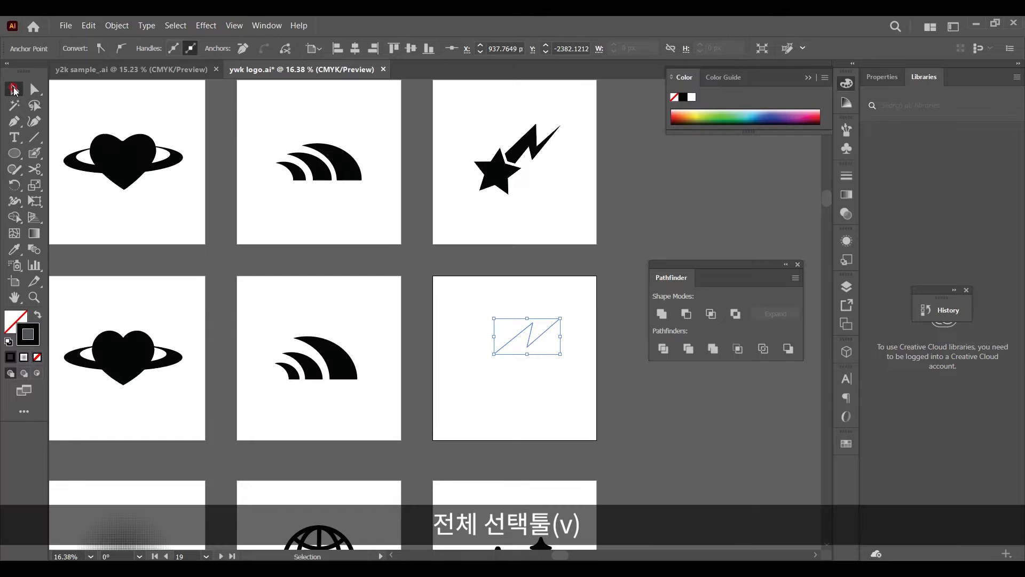
Give the zigzag path a 99 pt stroke and the triangular width profile that tapers to a point at one end
drag(572, 295, 485, 380)
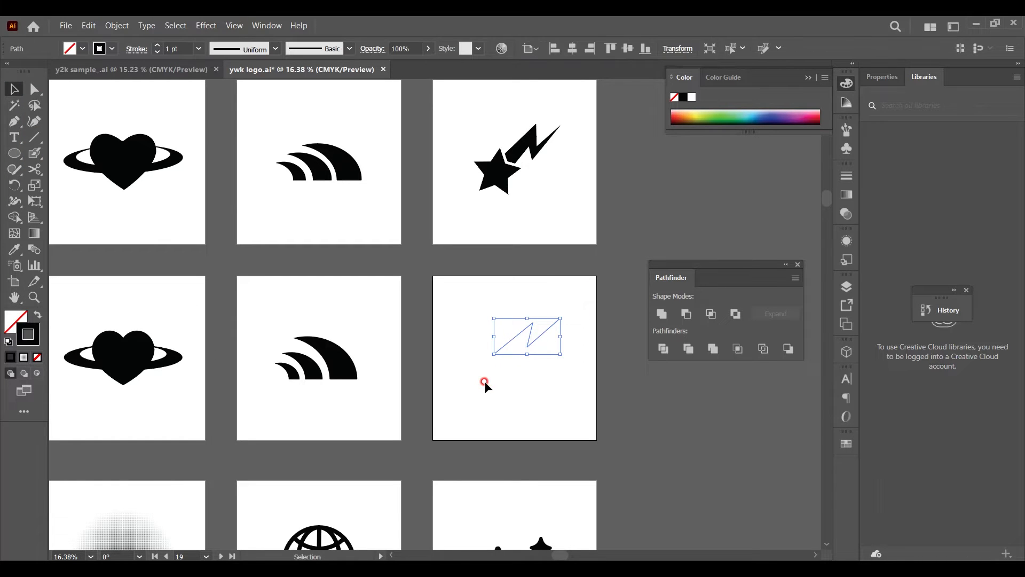
click(157, 47)
click(157, 47)
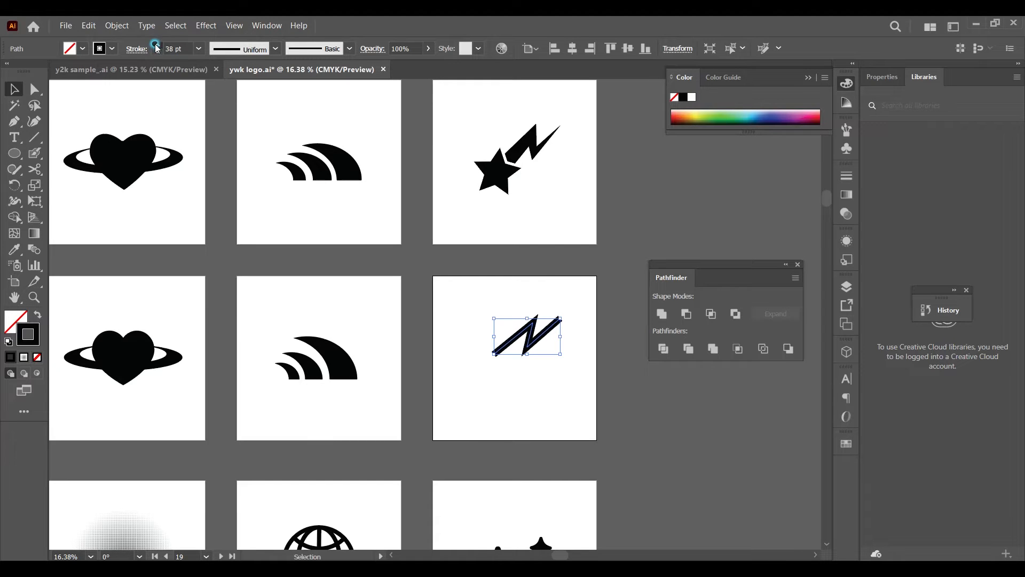
click(156, 47)
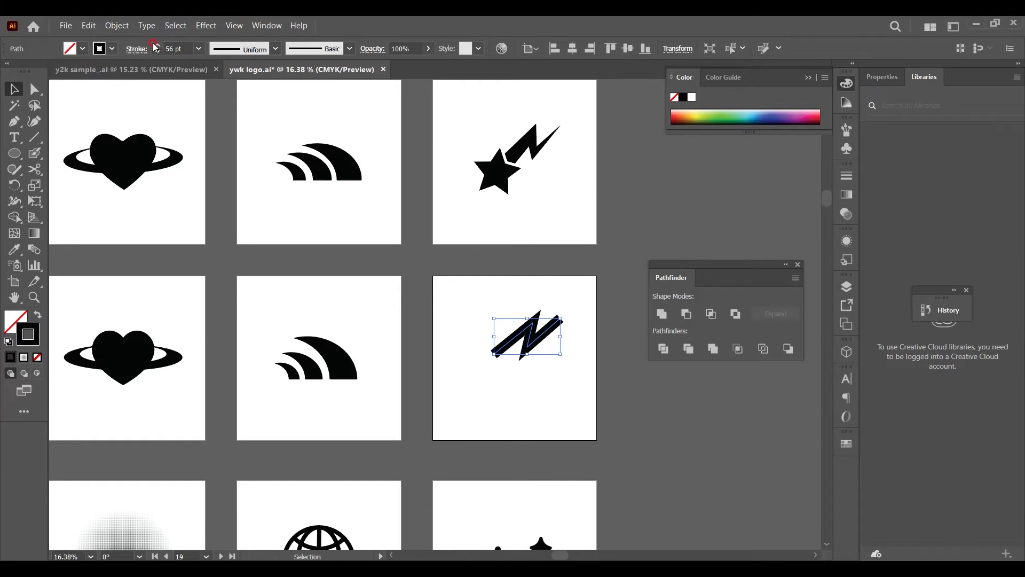
click(275, 49)
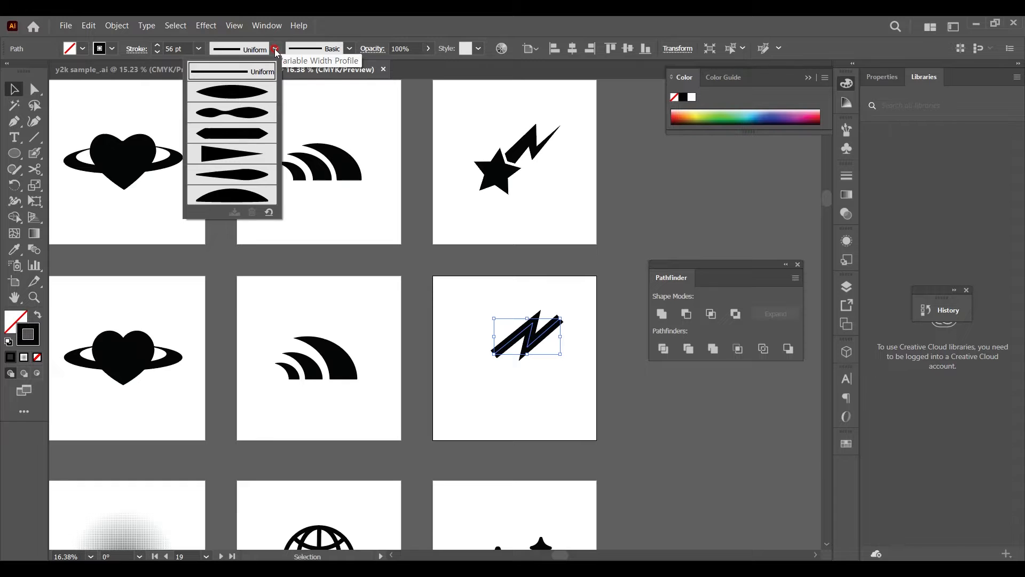
click(251, 155)
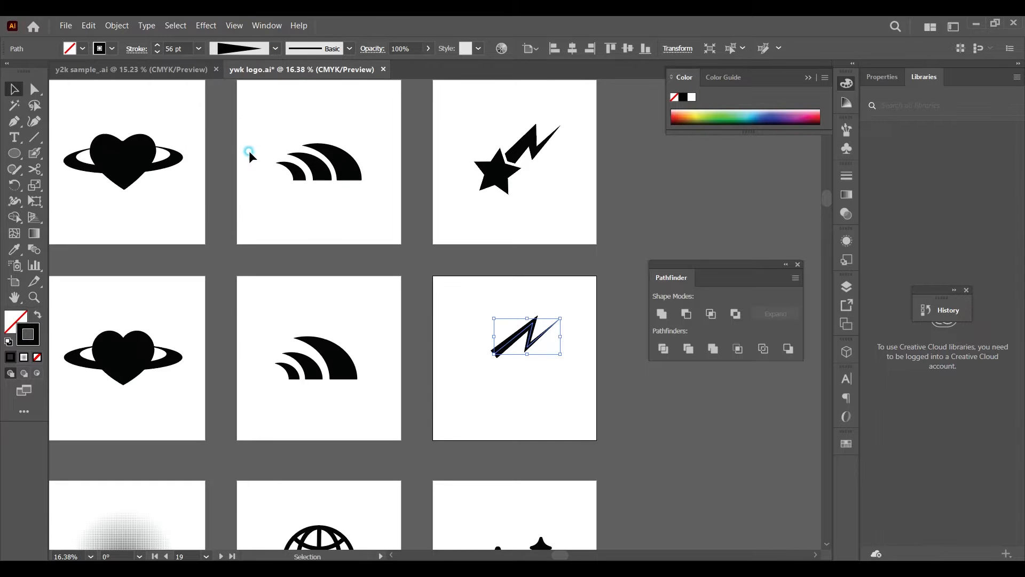
click(157, 49)
Check the zigzag in Outline mode, apply Expand Appearance to turn its tapered stroke into a filled lightning bolt, and return to Preview
key(a)
key(ctrl+y)
key(v)
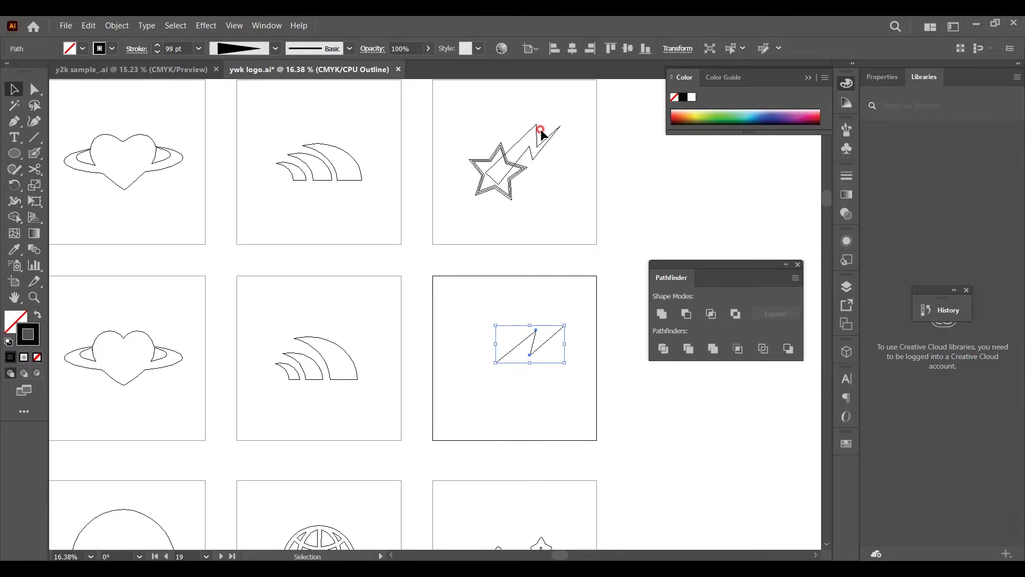
drag(586, 354, 604, 386)
click(118, 27)
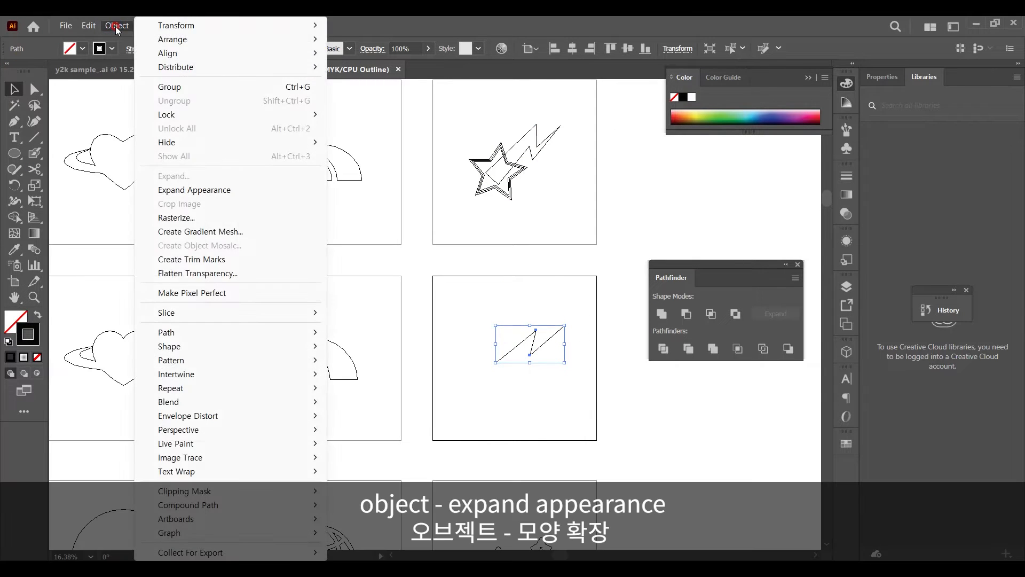
click(193, 191)
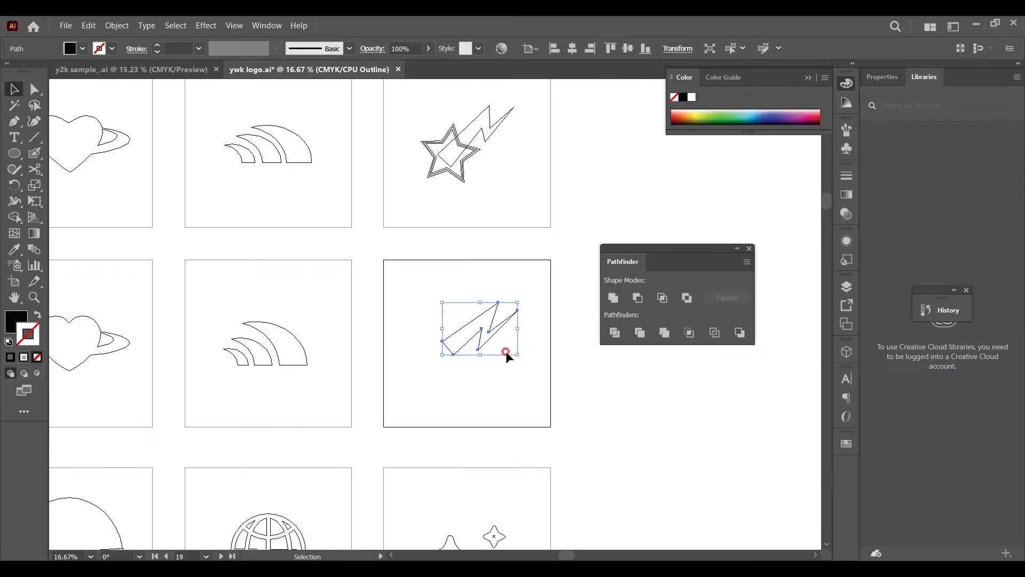
click(506, 353)
click(505, 355)
click(505, 351)
click(505, 355)
key(ctrl+y)
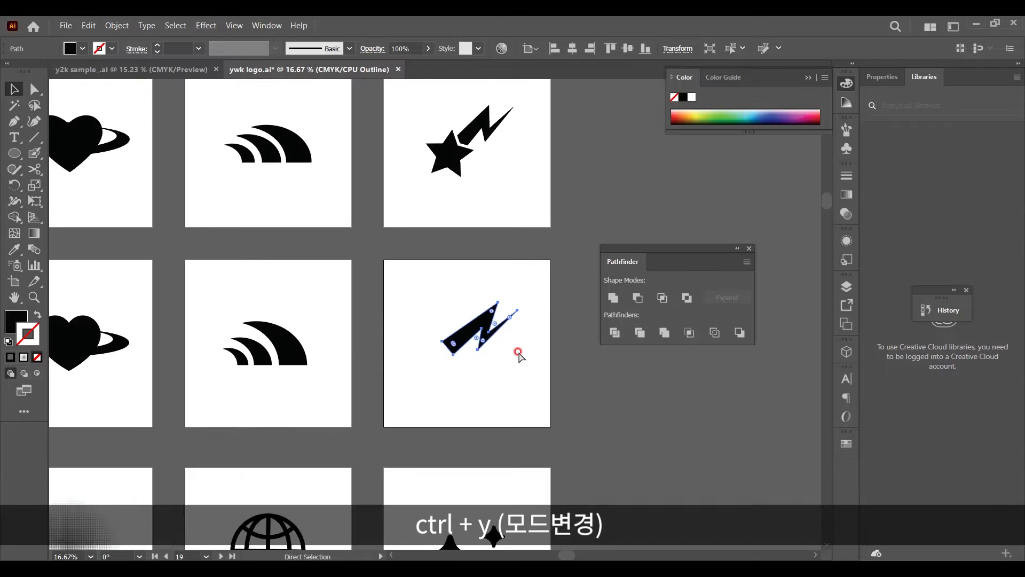
click(559, 294)
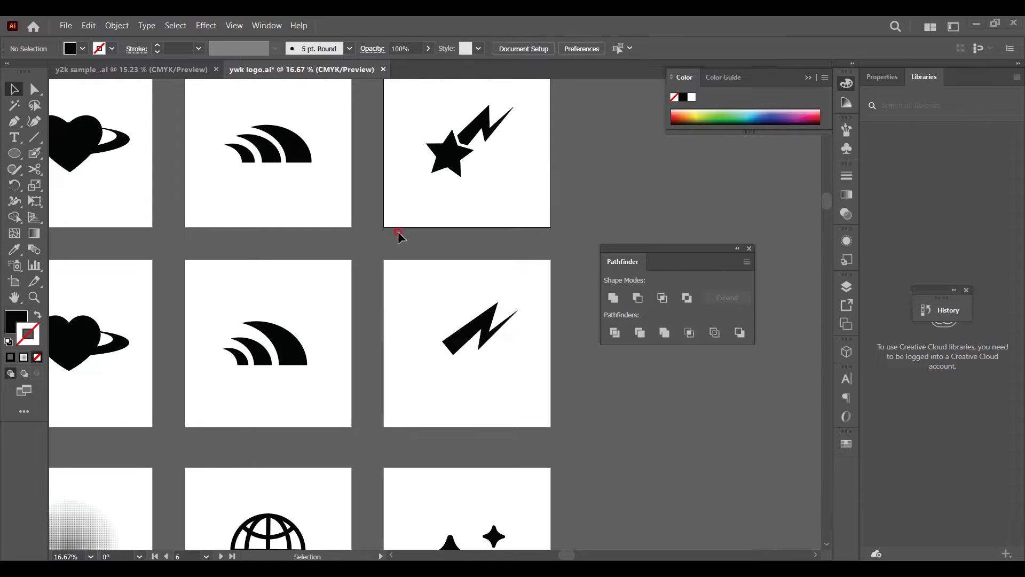
Draw an upright black five-pointed star with the Star tool over the wide end of the lightning bolt
click(454, 164)
click(11, 153)
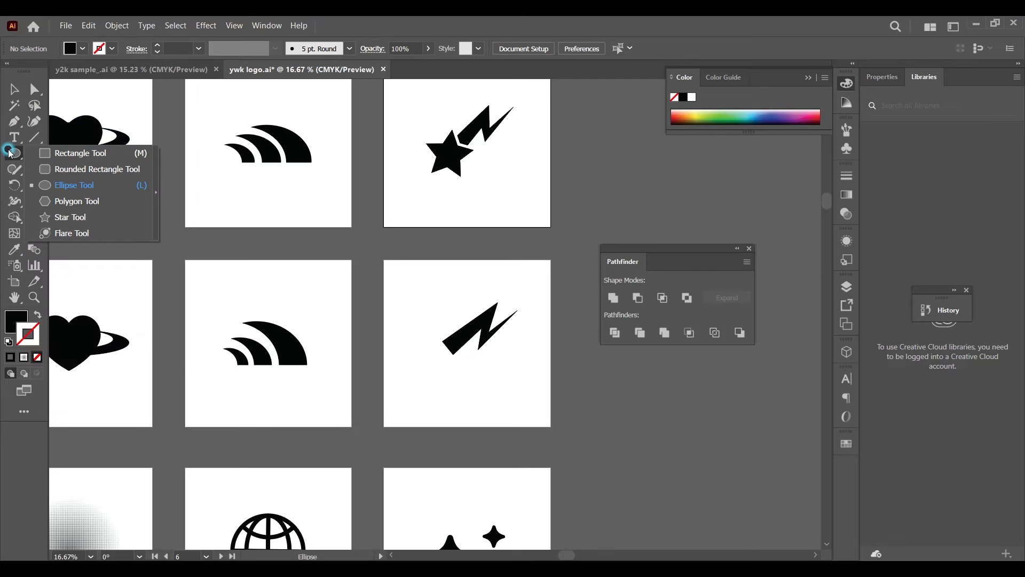
click(45, 218)
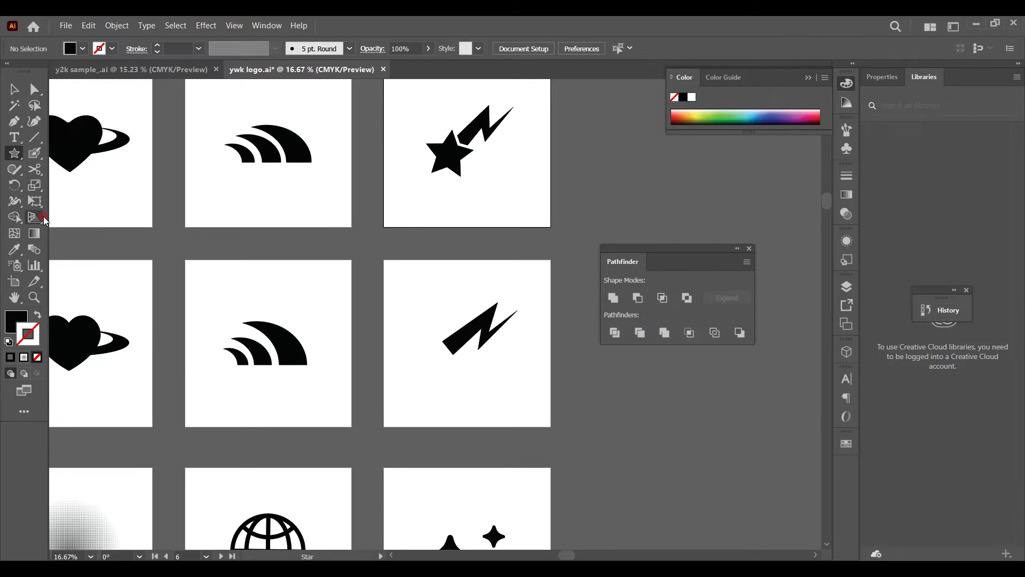
key(shift)
drag(421, 332, 457, 360)
click(21, 95)
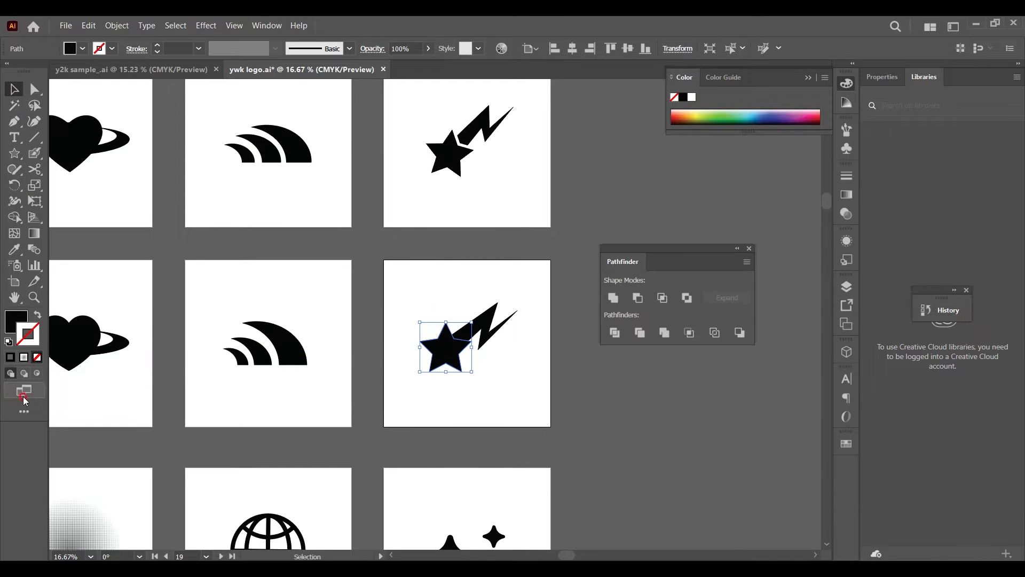
Give the star a white (FFFFFF) stroke of 27 pt aligned to the outside
double_click(28, 332)
click(612, 216)
click(915, 219)
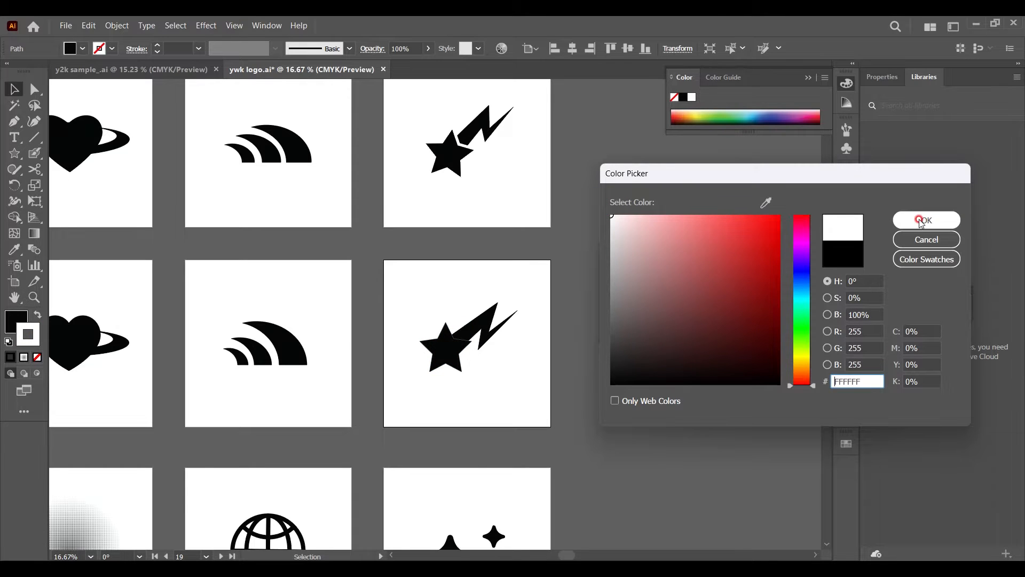
click(136, 49)
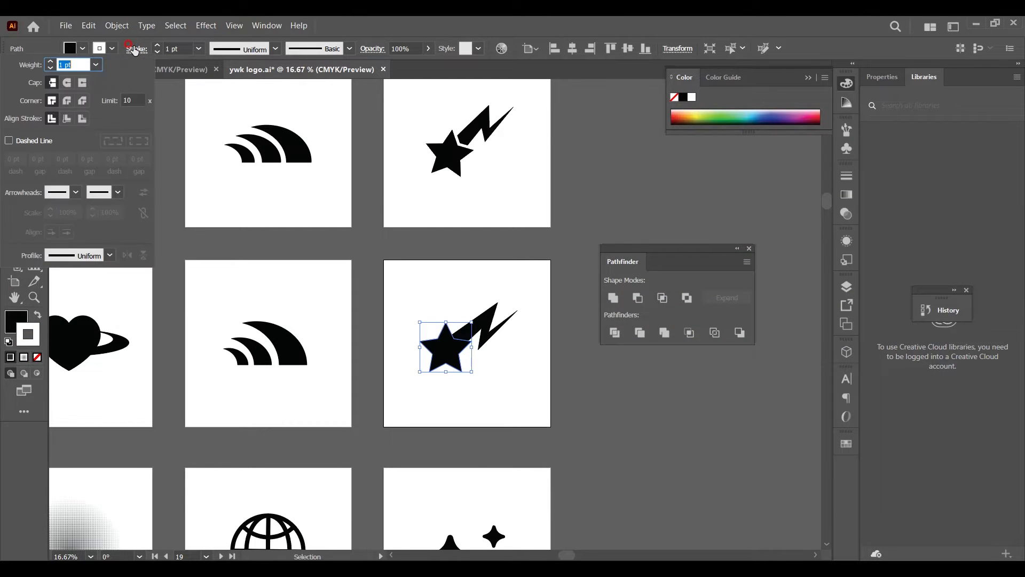
text(25)
key(Return)
click(49, 61)
click(50, 62)
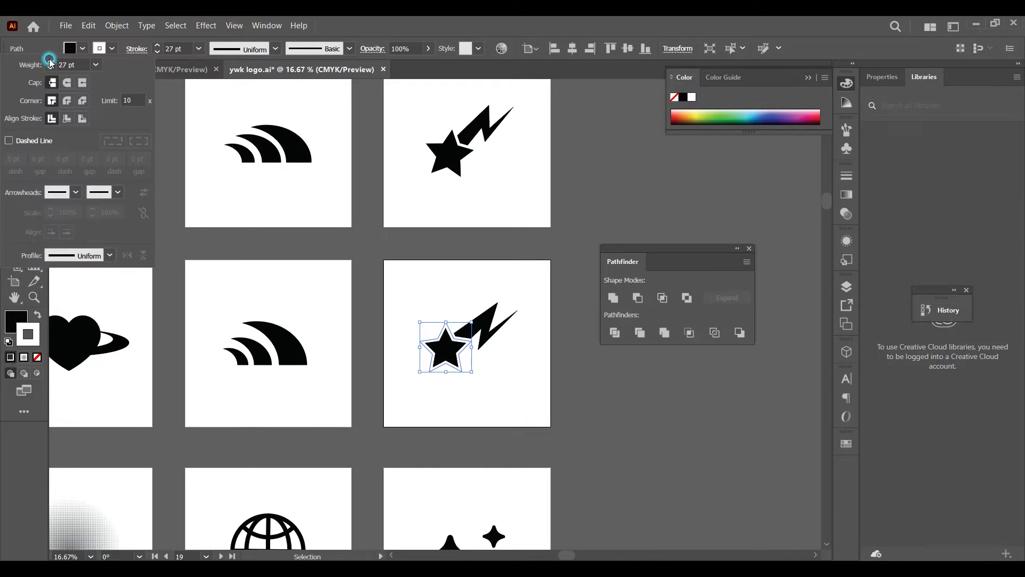
click(81, 120)
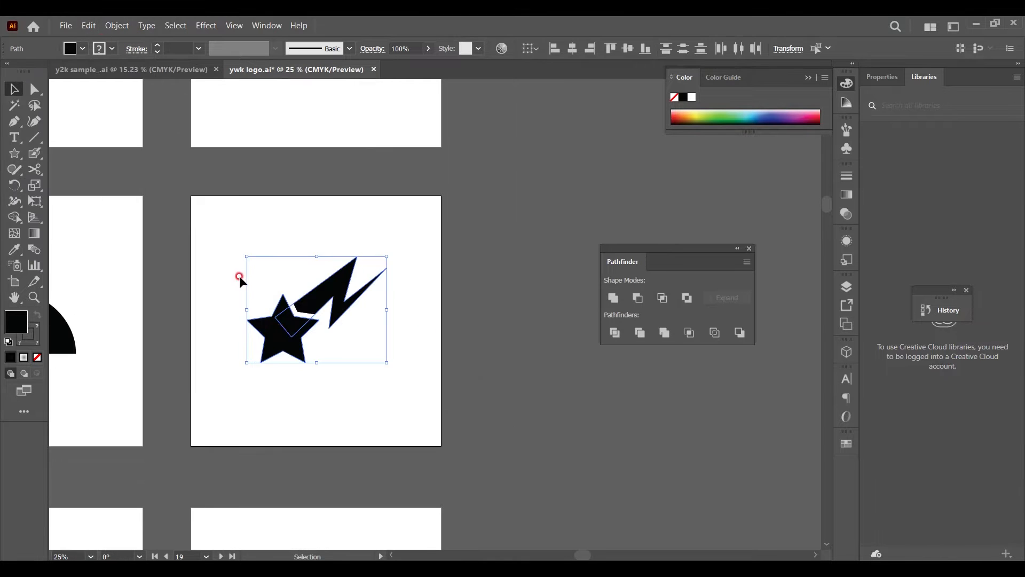
Move the star and bolt off the artboard onto the grey pasteboard and apply Expand Appearance to both
drag(282, 330, 499, 334)
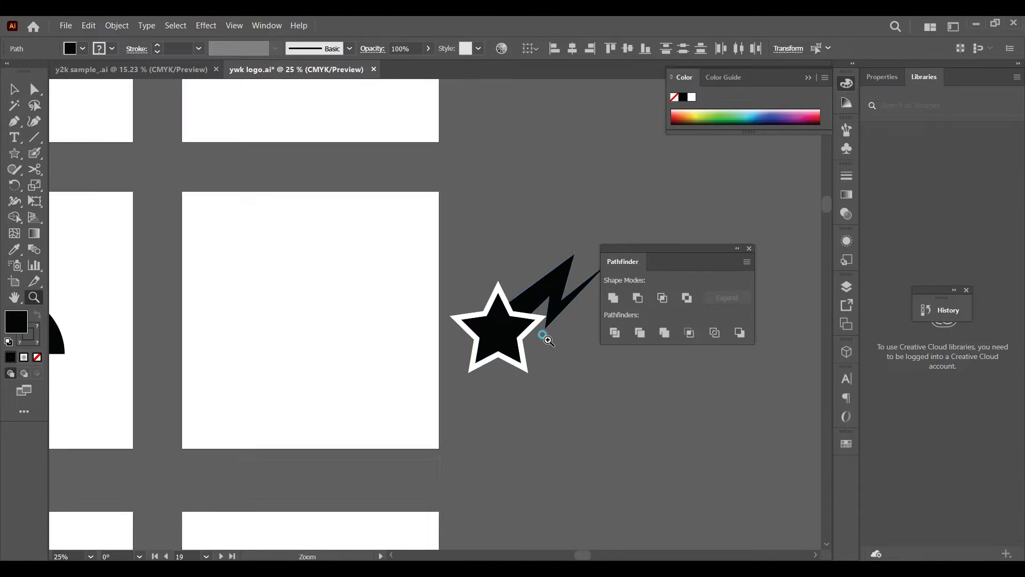
ctrl+click(543, 337)
drag(444, 354, 315, 357)
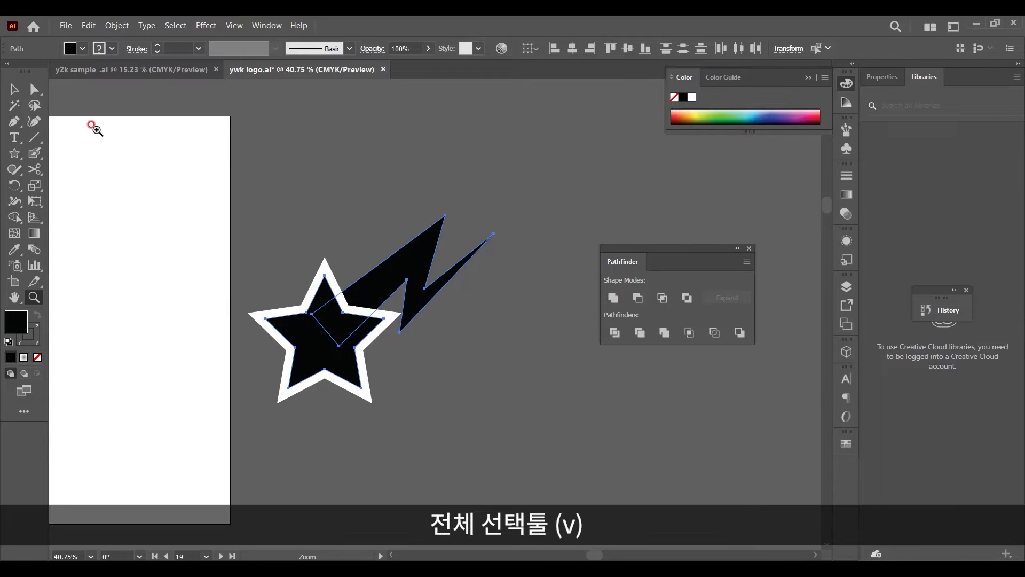
click(12, 90)
drag(541, 162, 249, 468)
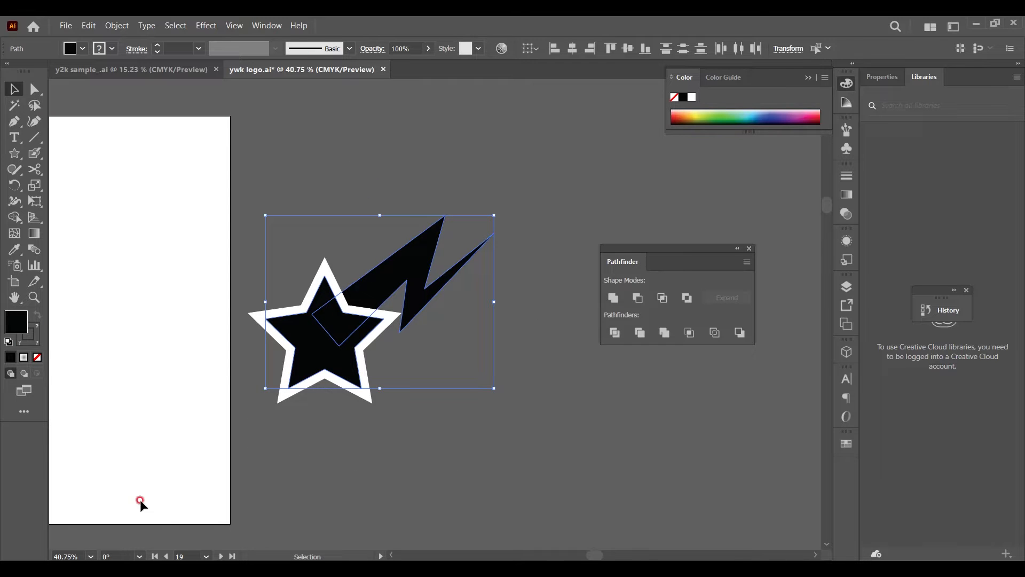
click(113, 27)
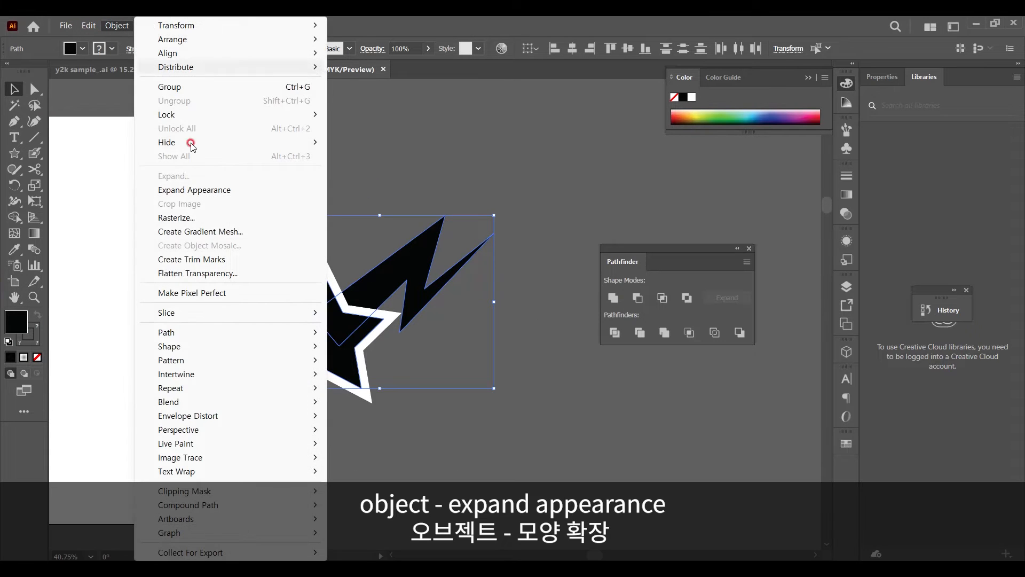
click(207, 192)
click(517, 160)
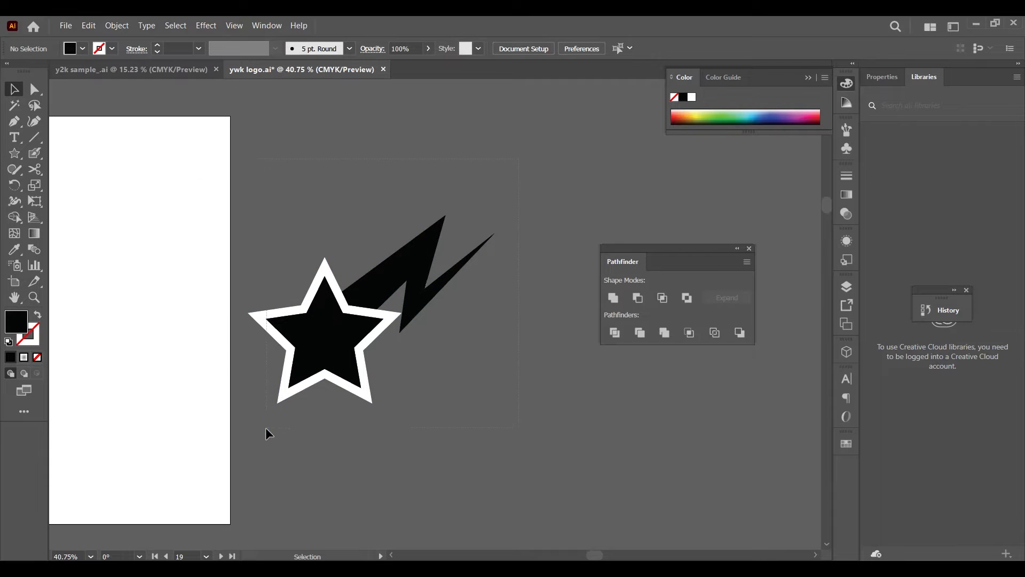
Erase the star's white outline with the Shape Builder tool so a gap separates the star from the bolt
drag(266, 428, 251, 441)
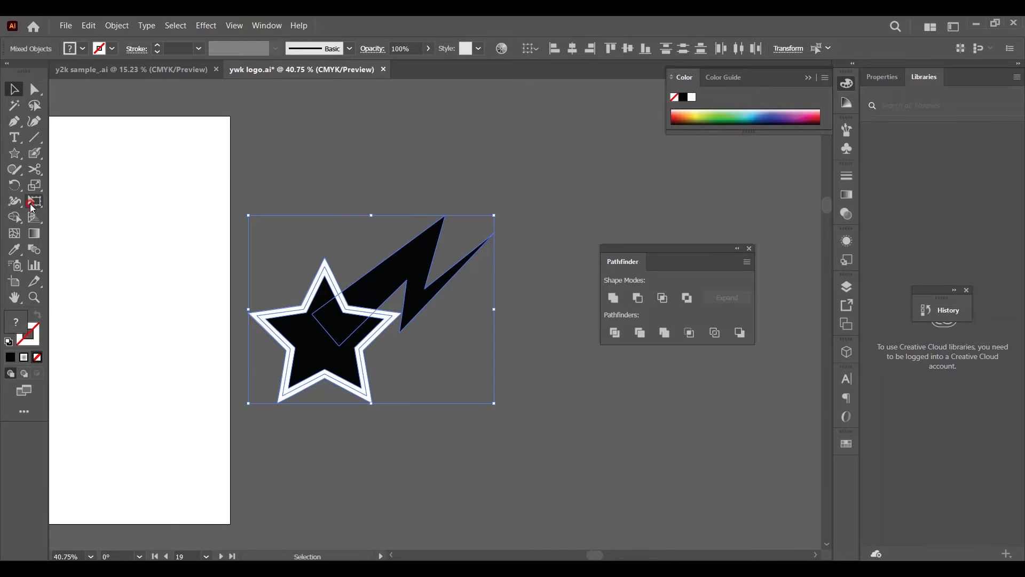
click(14, 218)
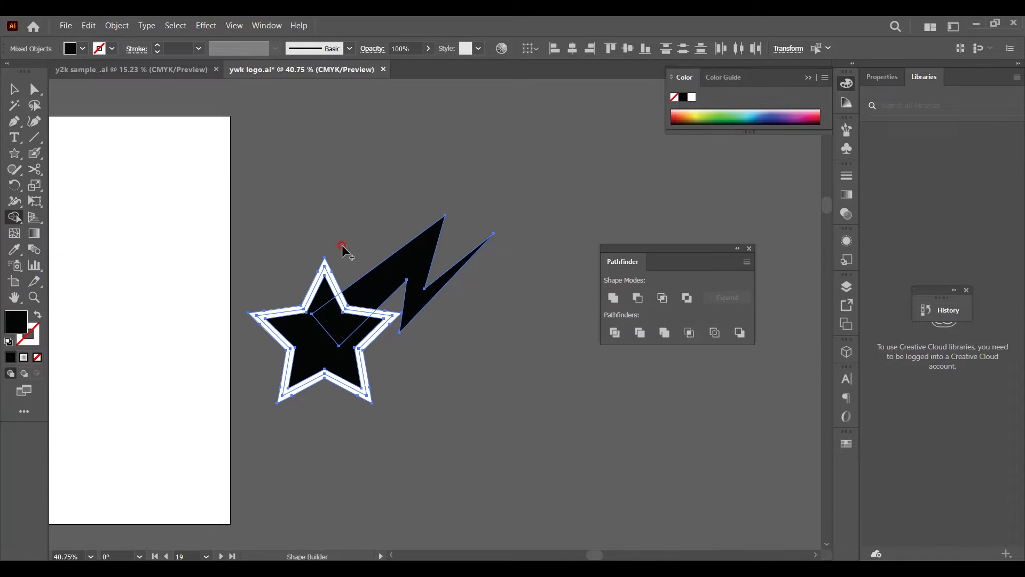
key(alt)
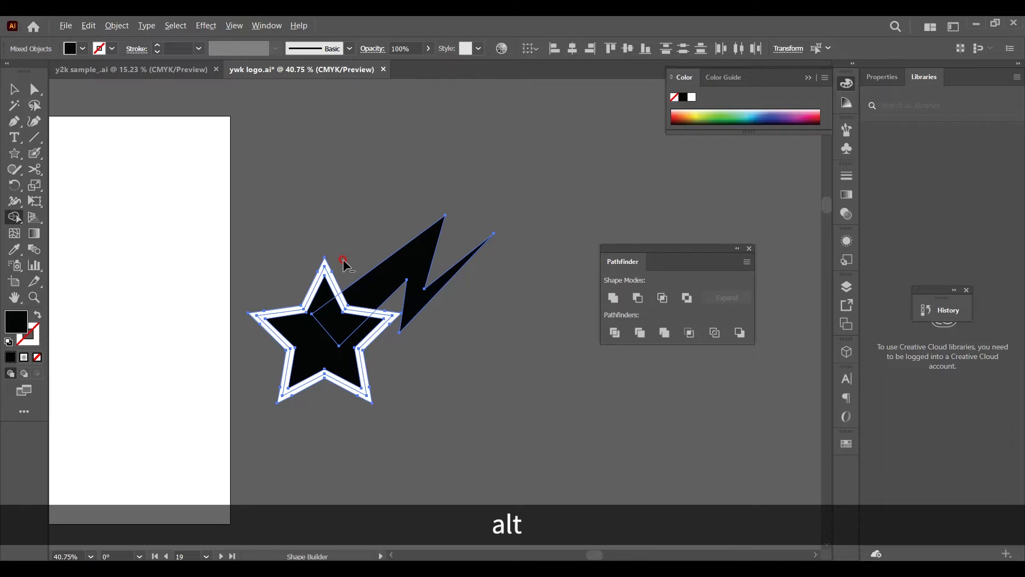
alt+click(329, 269)
drag(331, 278, 344, 305)
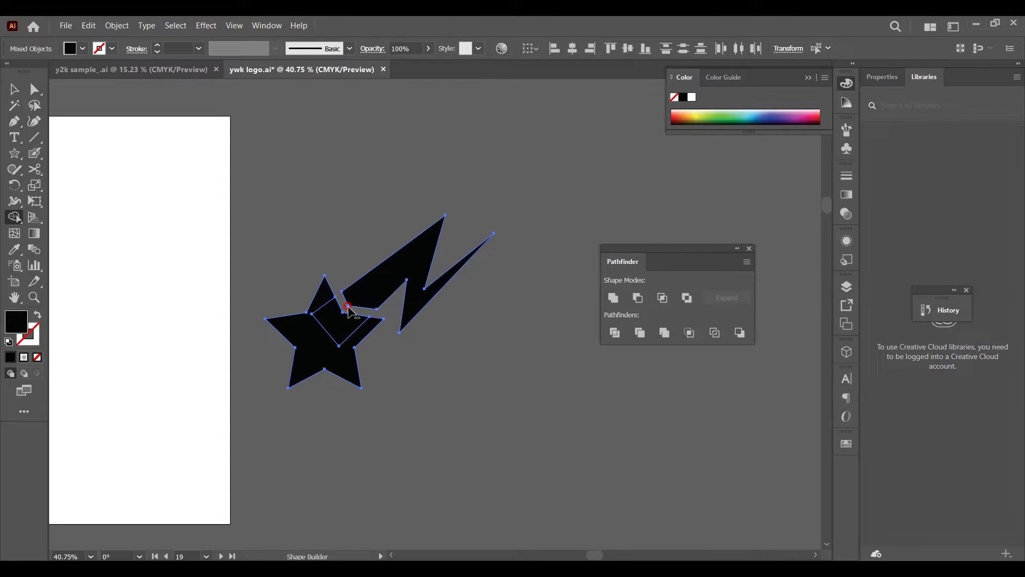
key(v)
click(413, 350)
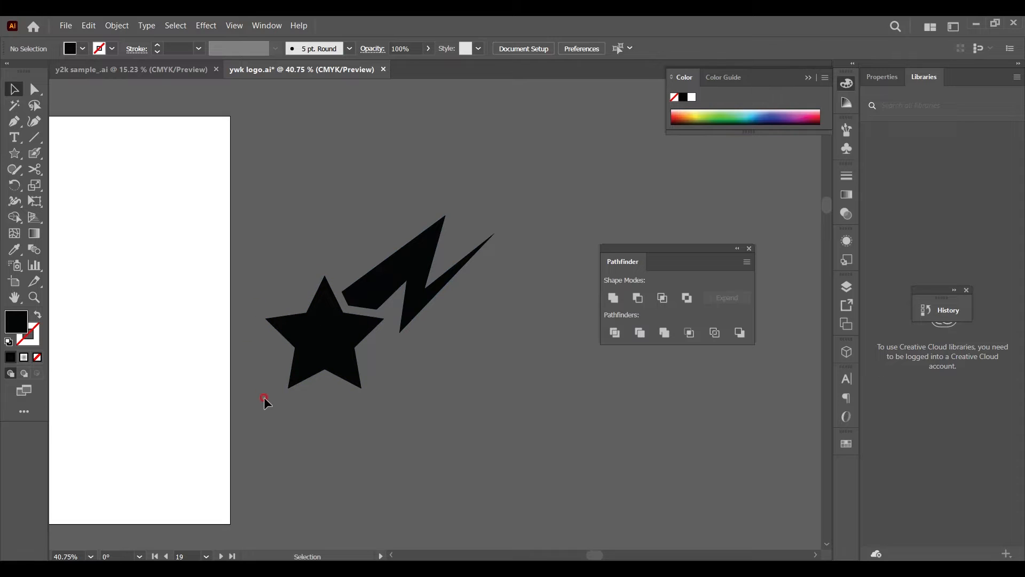
Draw a black circle about 600 px wide on the empty artboard below the triple-crescent logo
drag(235, 180, 385, 305)
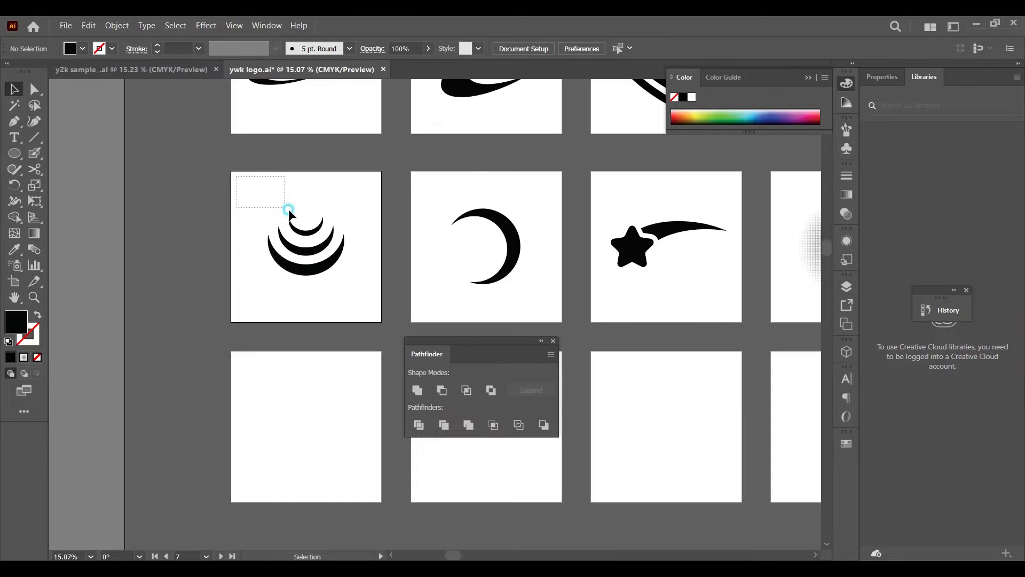
click(378, 369)
click(13, 154)
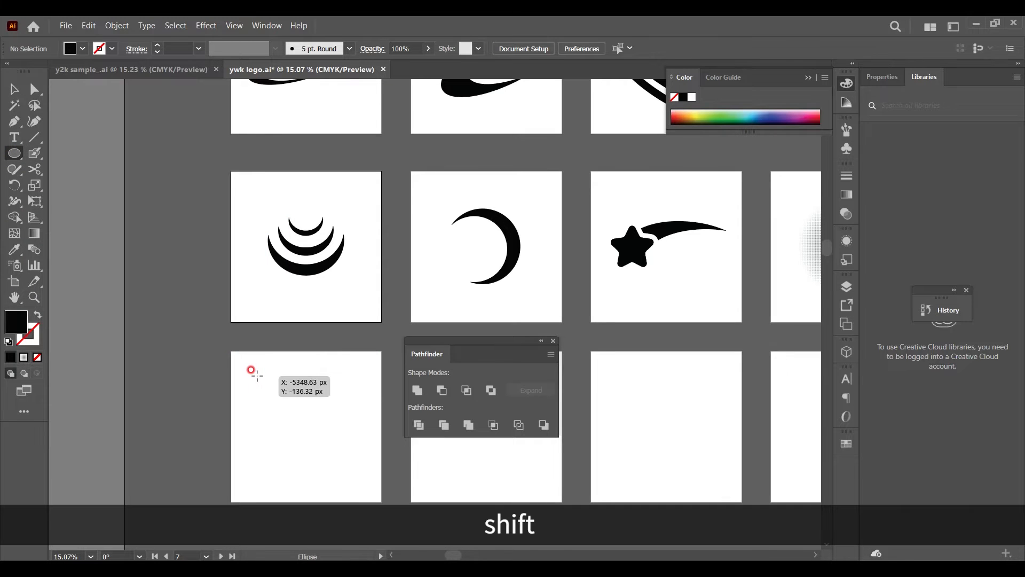
mouse_move(257, 376)
mouse_down()
mouse_move(331, 419)
mouse_move(352, 450)
mouse_up()
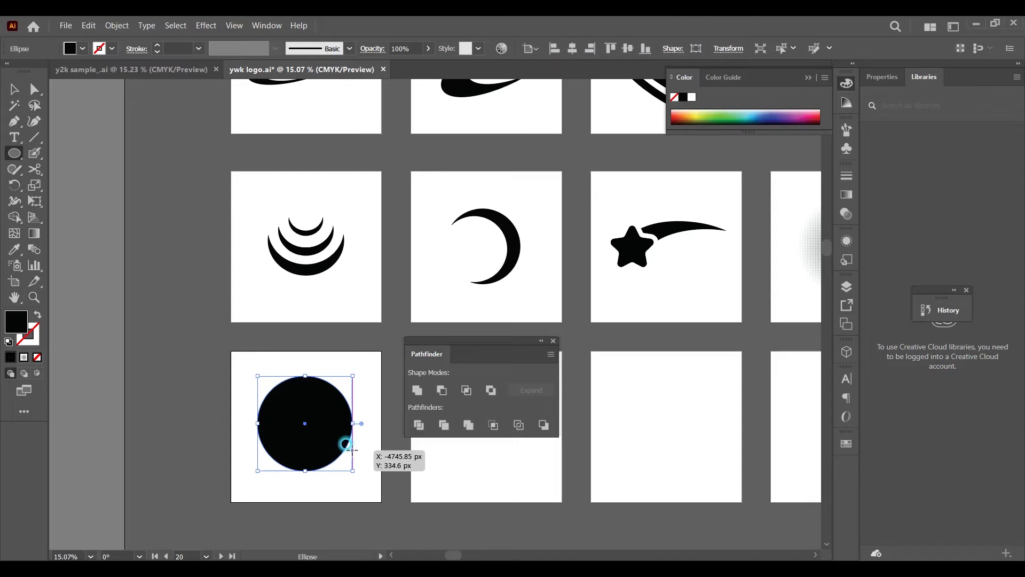
click(14, 89)
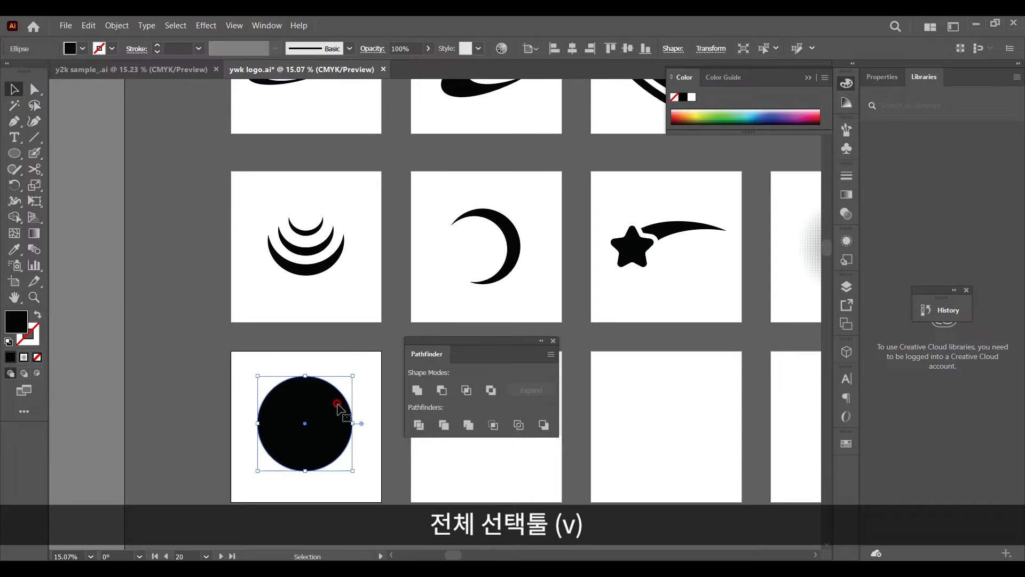
Duplicate the circle slightly upward and subtract the copy with Pathfinder's Minus Front to form an upward-opening crescent
drag(338, 407, 339, 390)
drag(235, 350, 385, 494)
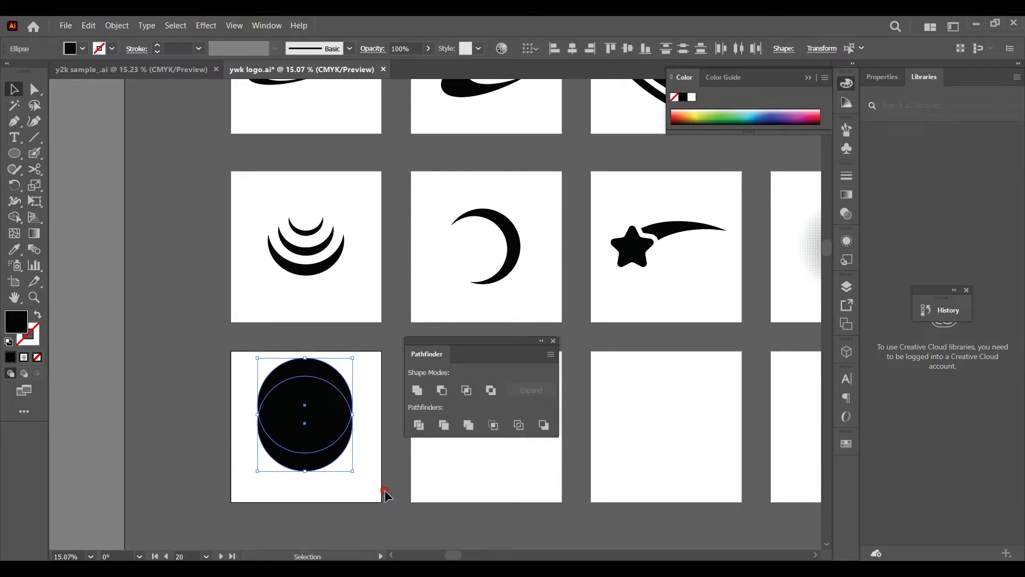
drag(433, 346, 431, 356)
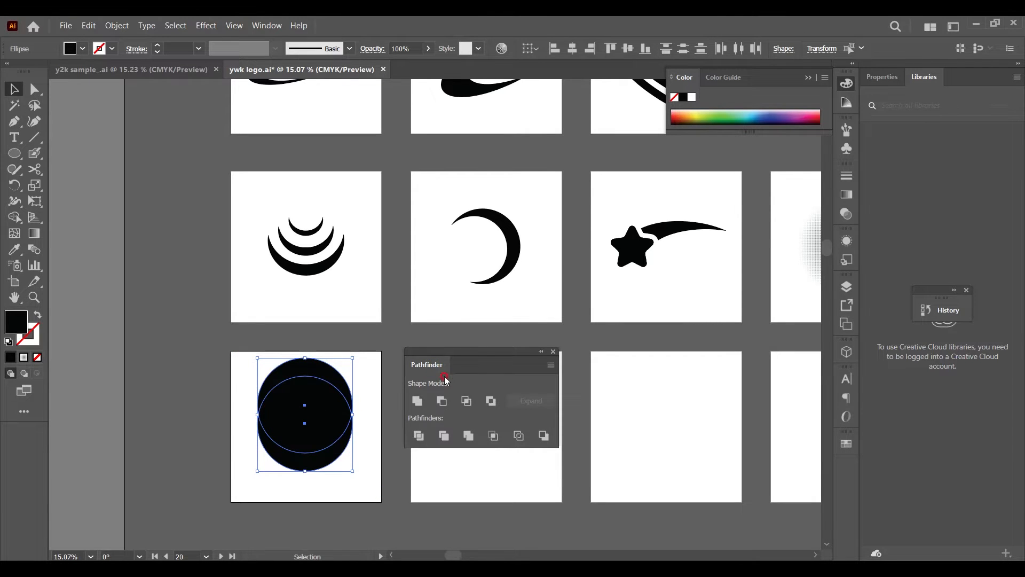
click(442, 400)
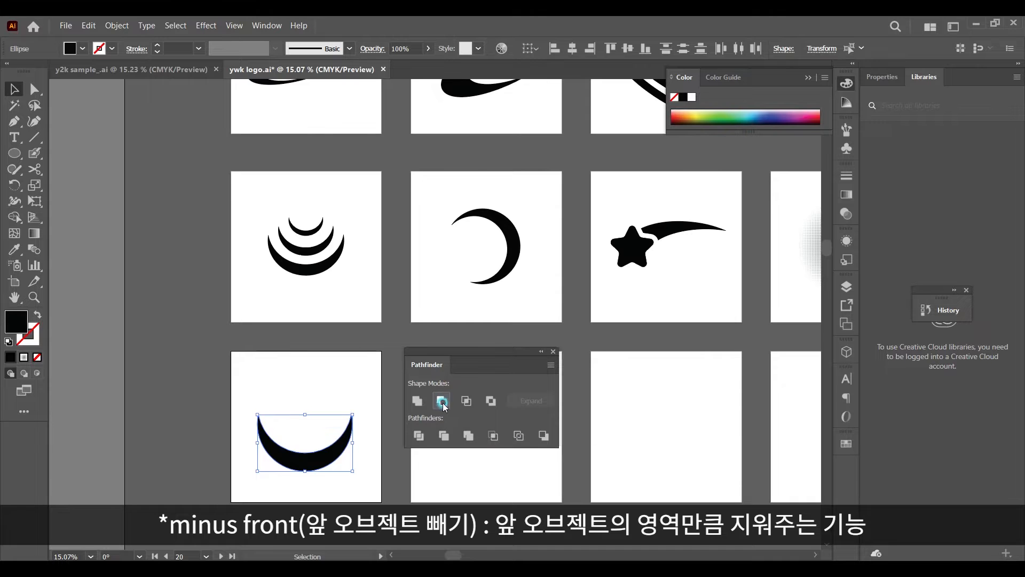
Duplicate the crescent directly above the original, scale the copy to about half size from its centre, and lower it slightly
drag(315, 461, 312, 395)
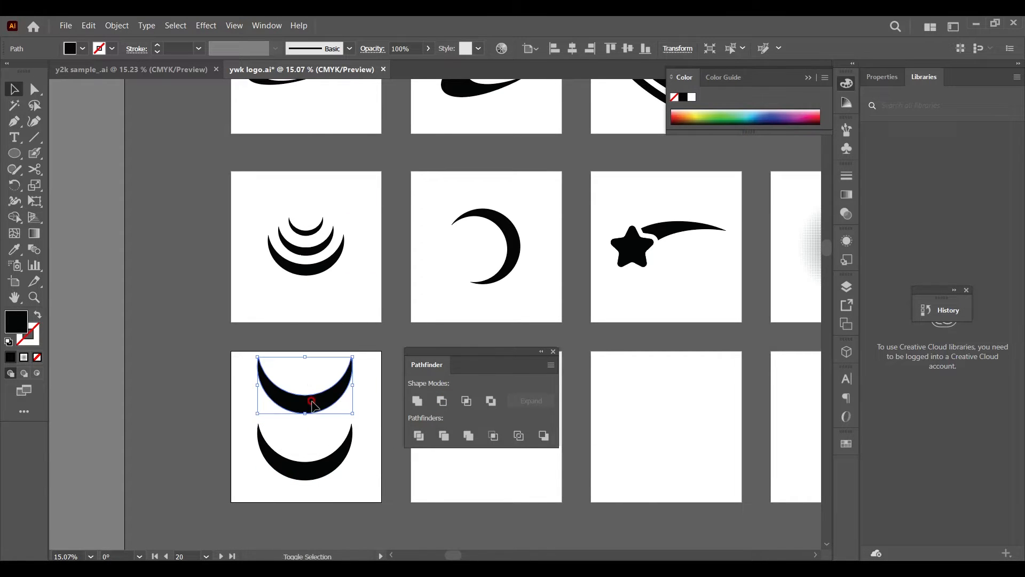
key(alt+shift)
drag(350, 353, 325, 364)
drag(316, 386, 316, 405)
click(54, 264)
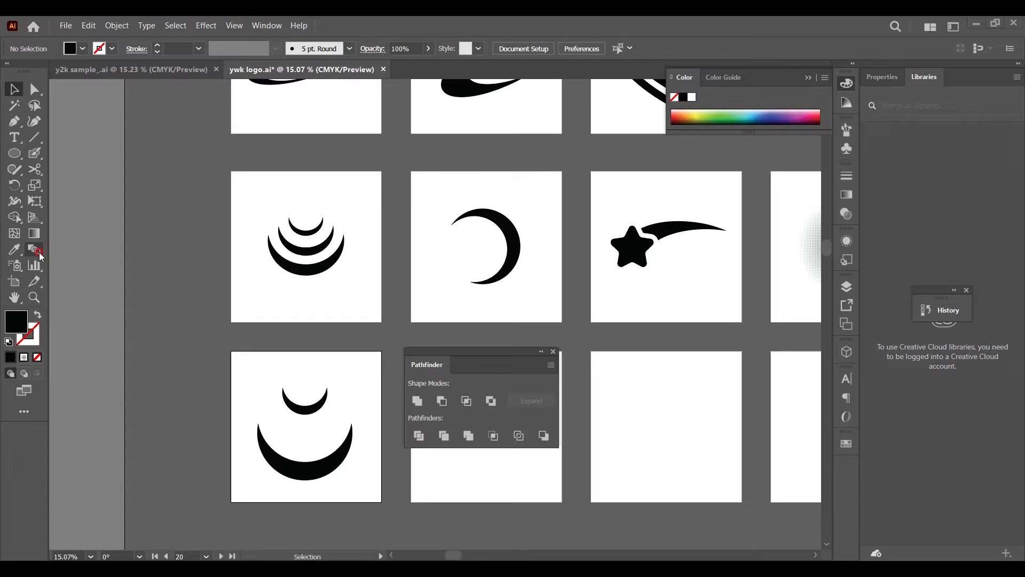
Blend the large crescent into the small one using Specified Steps spacing with 1 step
click(35, 251)
double_click(35, 251)
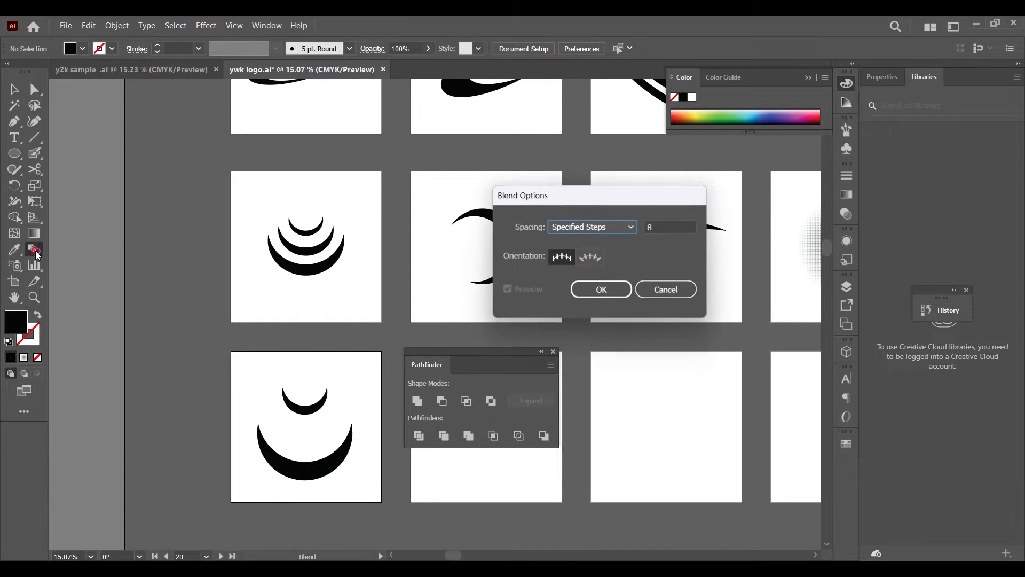
drag(614, 192, 574, 199)
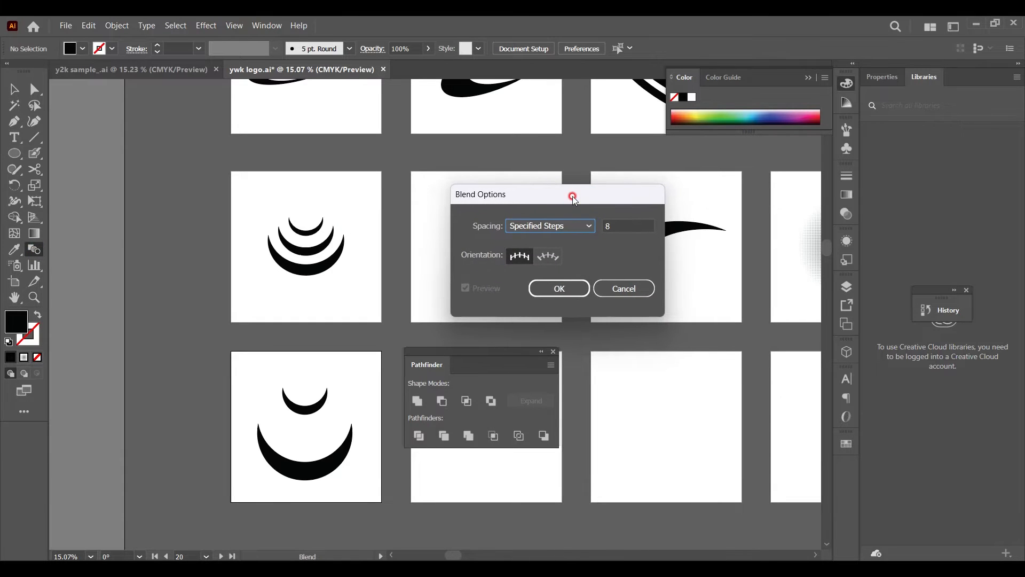
click(533, 230)
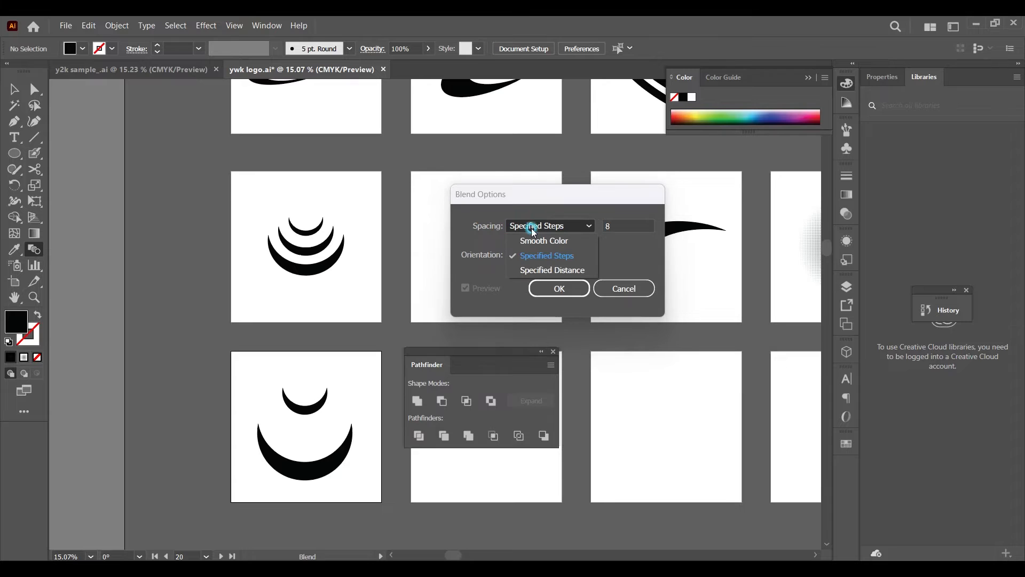
click(563, 257)
click(611, 224)
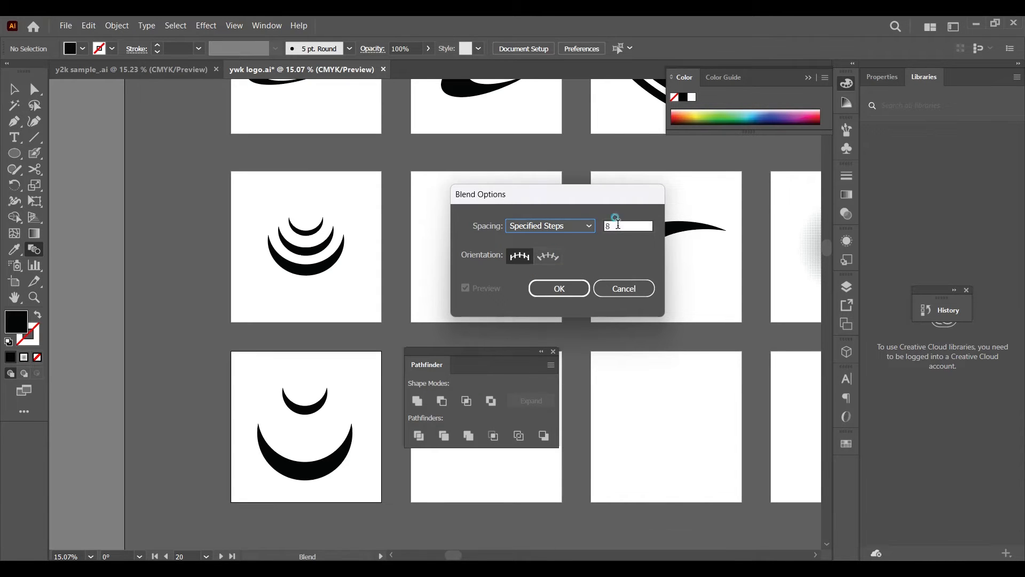
click(581, 256)
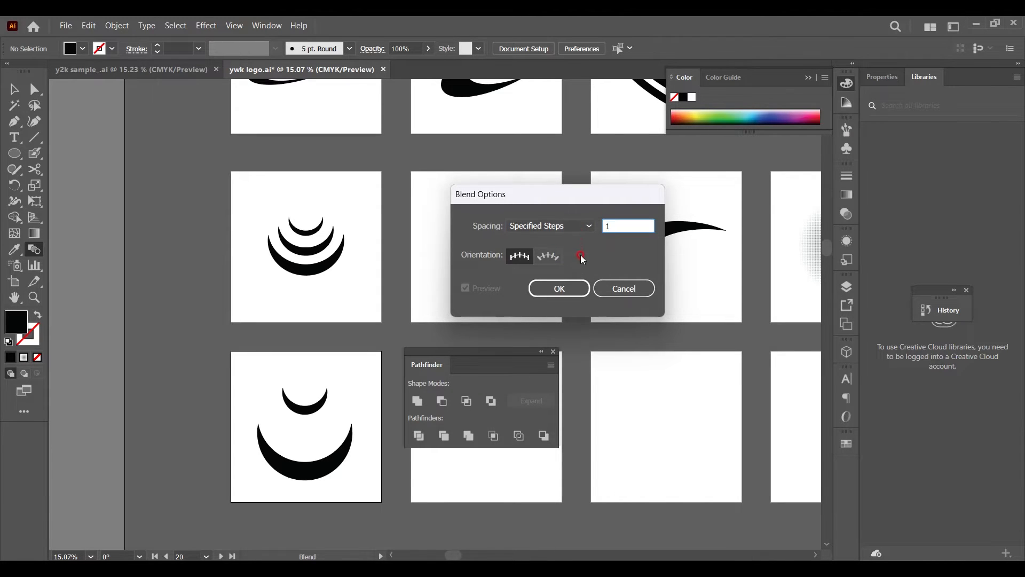
click(560, 289)
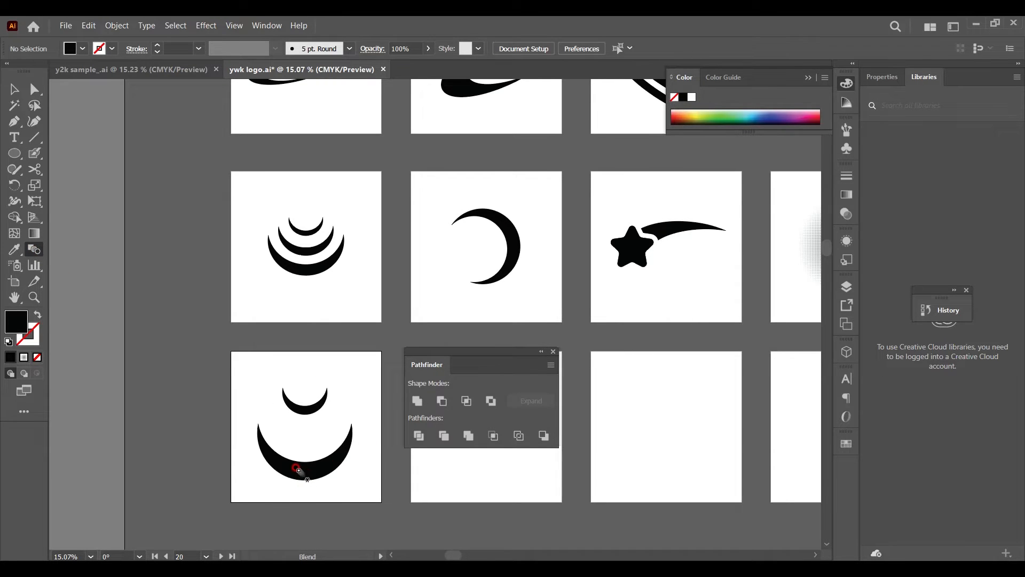
click(297, 452)
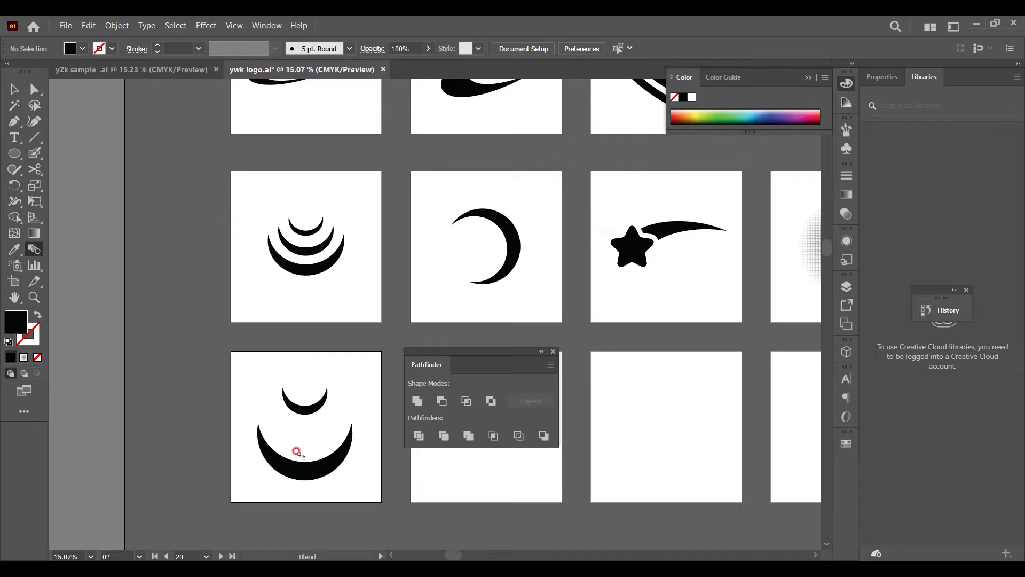
click(302, 410)
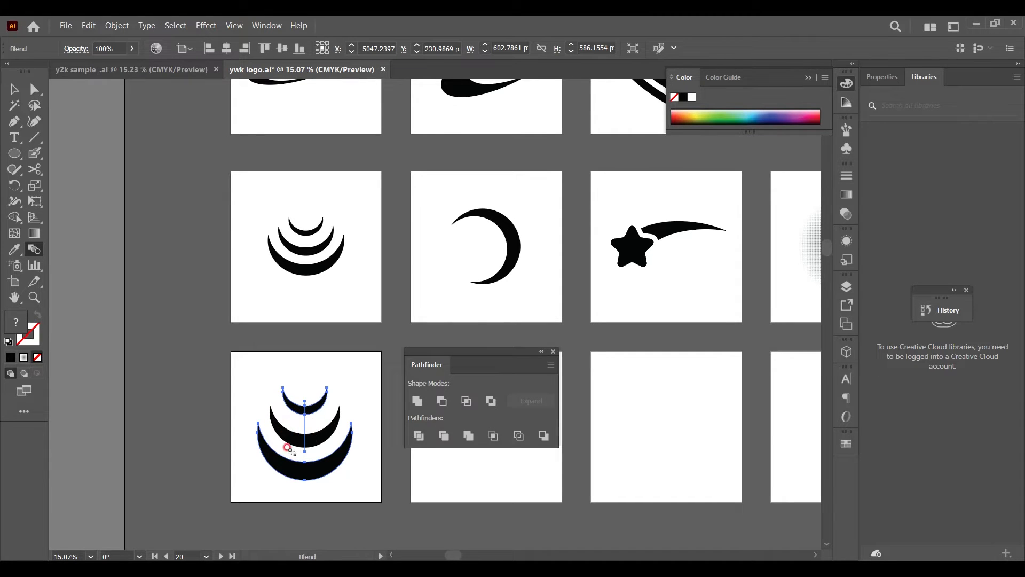
Draw a large black circle on the empty artboard below the single crescent moon
drag(176, 141, 332, 287)
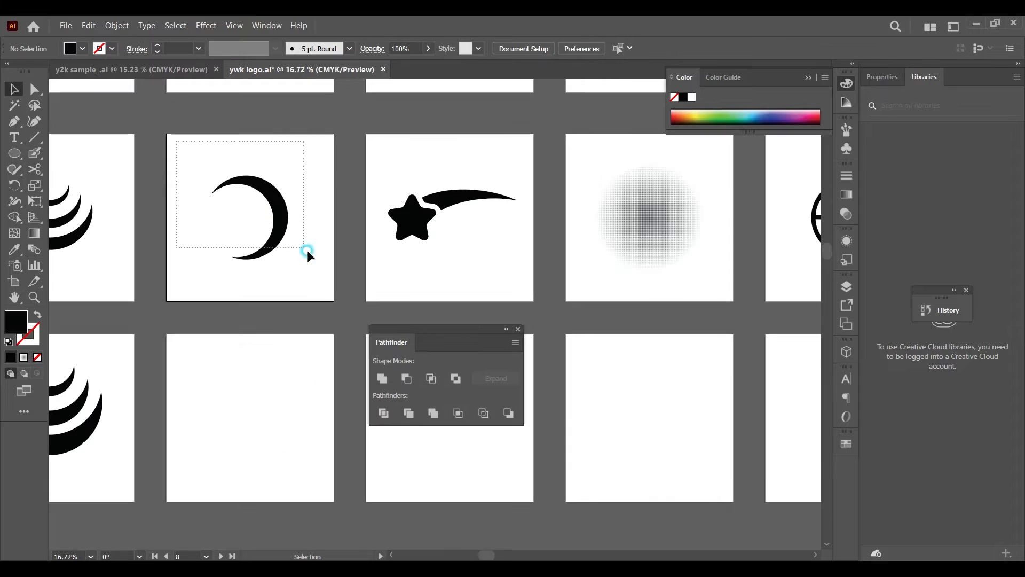
click(332, 286)
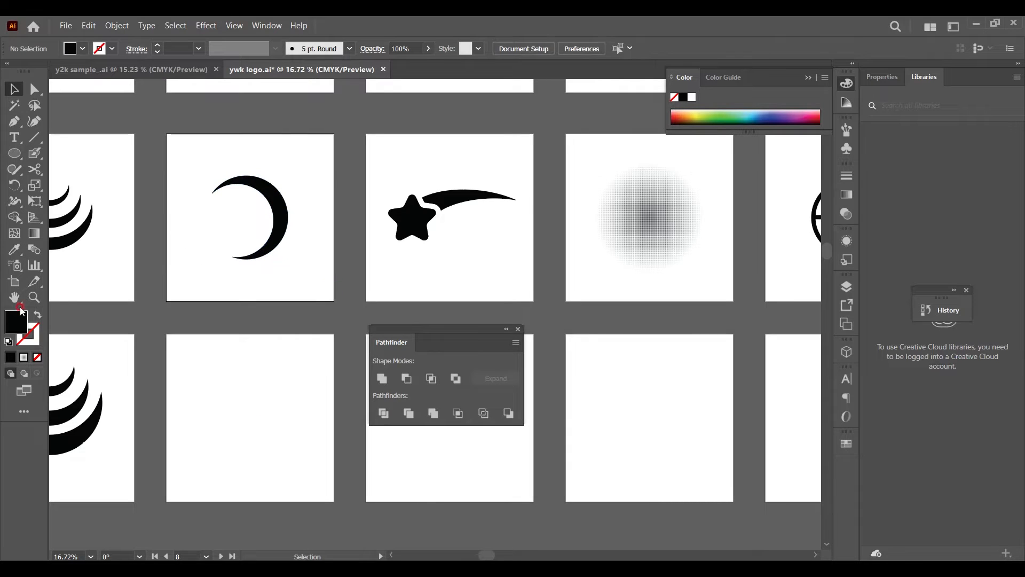
click(12, 154)
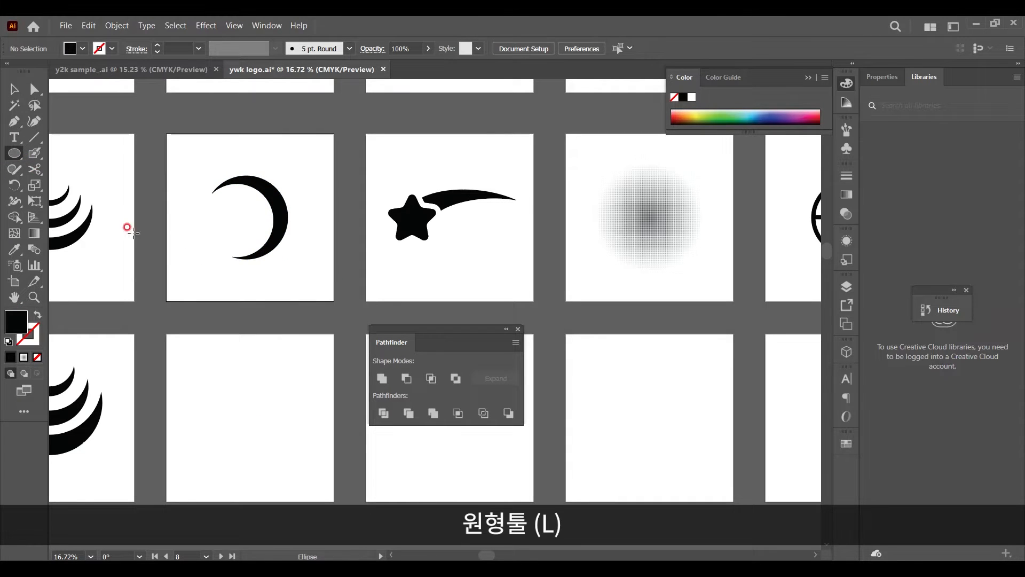
drag(188, 362, 304, 450)
click(14, 89)
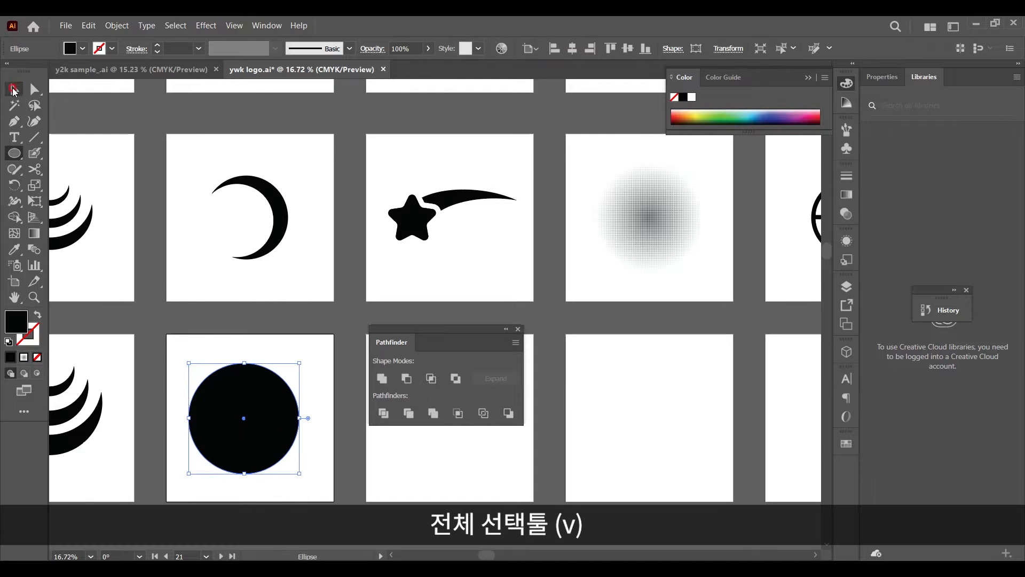
Duplicate the circle slightly to the left, shrink the copy, and position it off-centre over the original
mouse_move(287, 395)
mouse_down()
mouse_move(297, 393)
mouse_move(277, 398)
mouse_up()
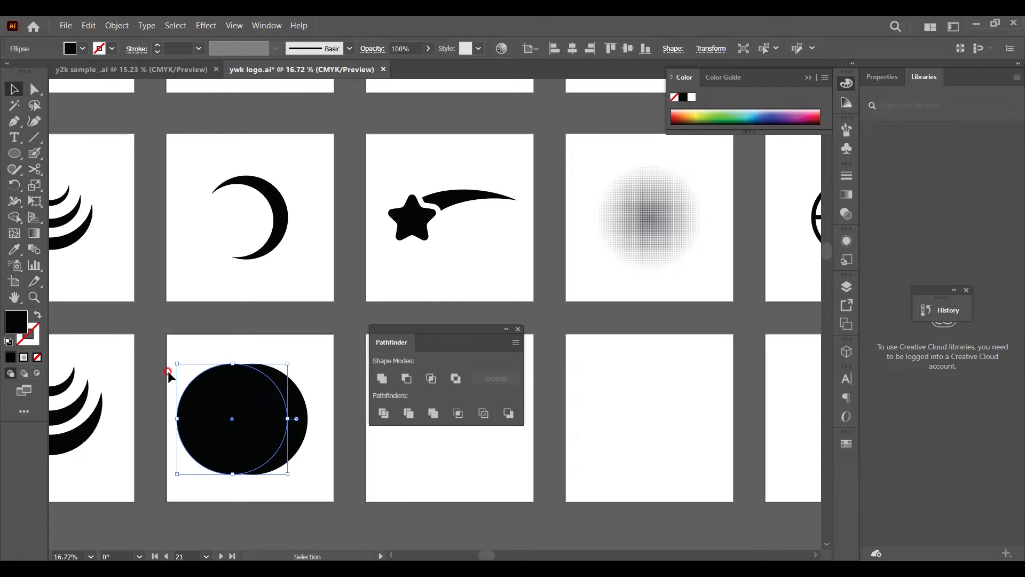
drag(176, 364, 176, 355)
drag(225, 389, 229, 390)
Subtract the smaller circle from the original with Pathfinder's Minus Front to form a left-opening crescent moon
scroll(119, 155, down, 1)
drag(155, 327, 324, 493)
drag(391, 346, 367, 348)
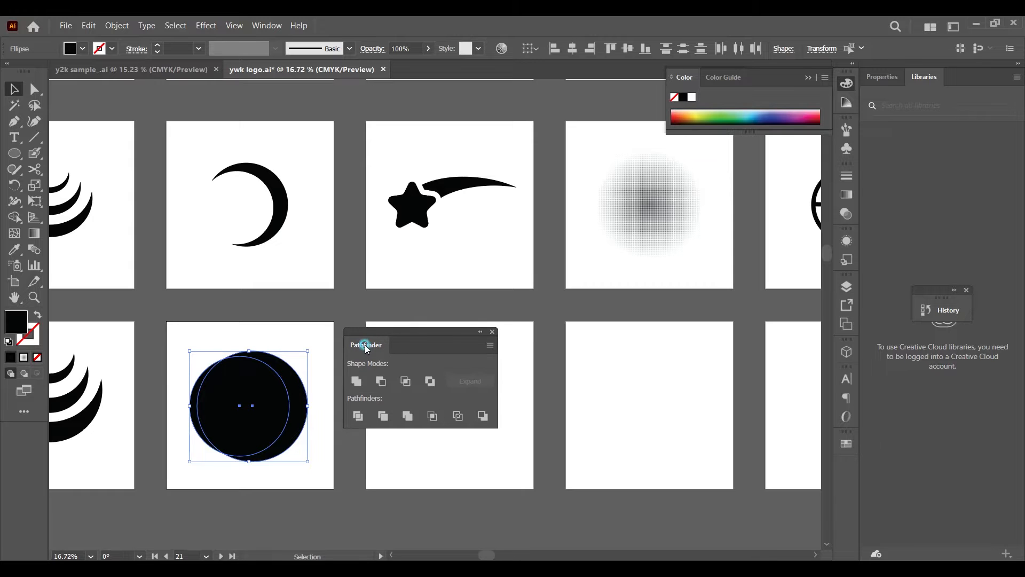
click(384, 387)
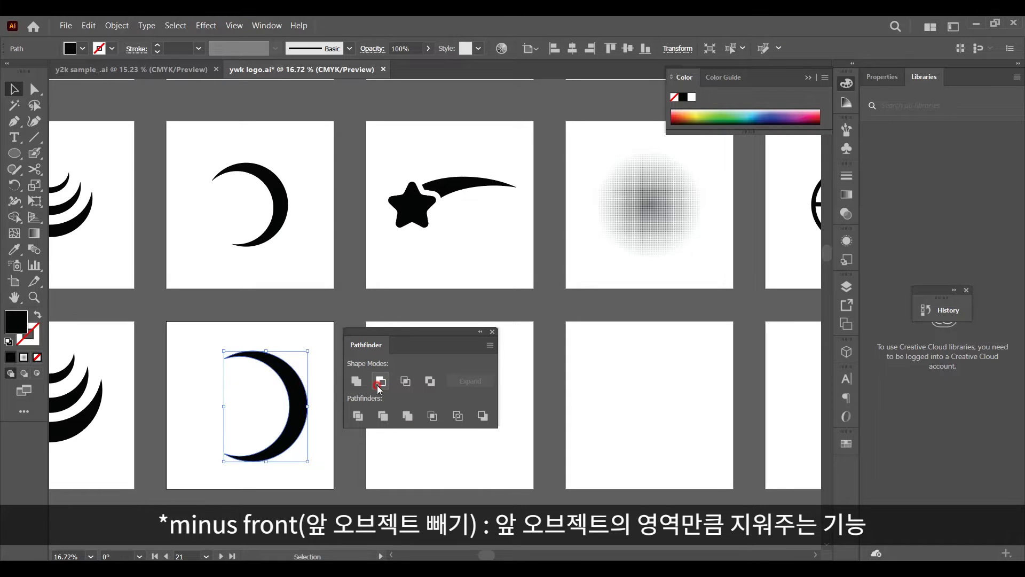
drag(189, 427, 190, 430)
click(324, 323)
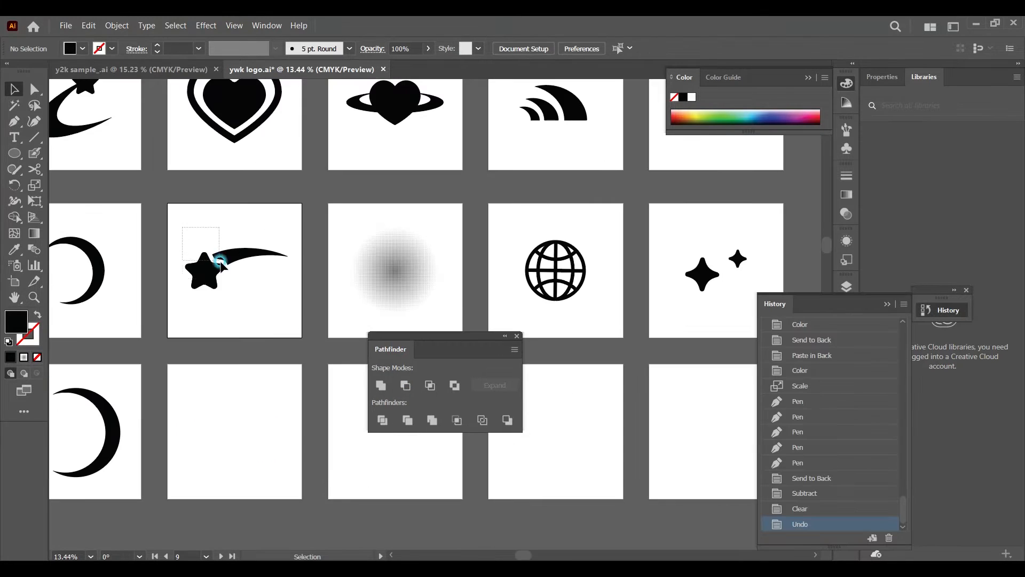
Draw a wide black ellipse on the empty artboard below the shooting star logo
drag(182, 227, 300, 332)
click(300, 331)
key(l)
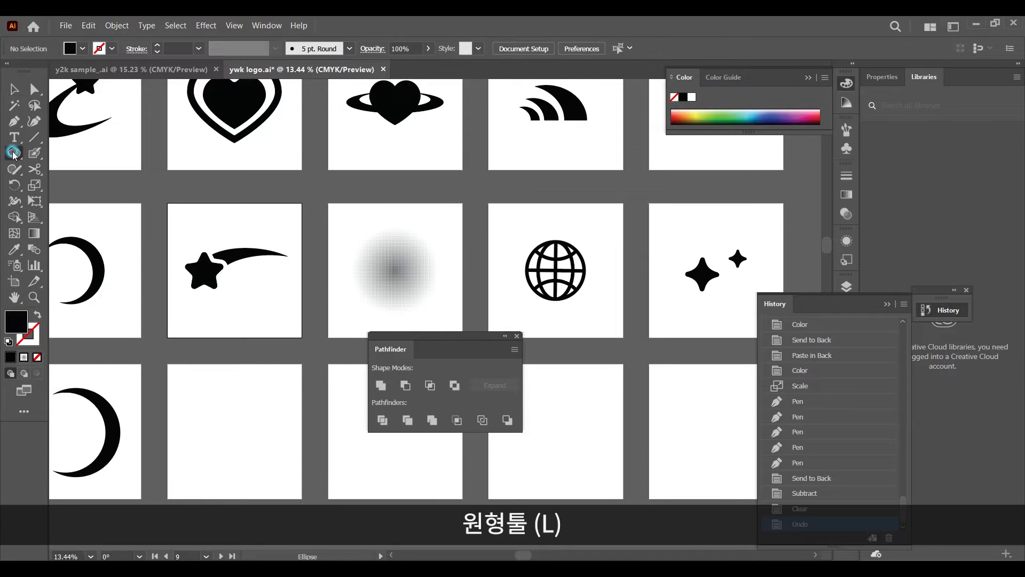
drag(201, 404, 286, 452)
key(v)
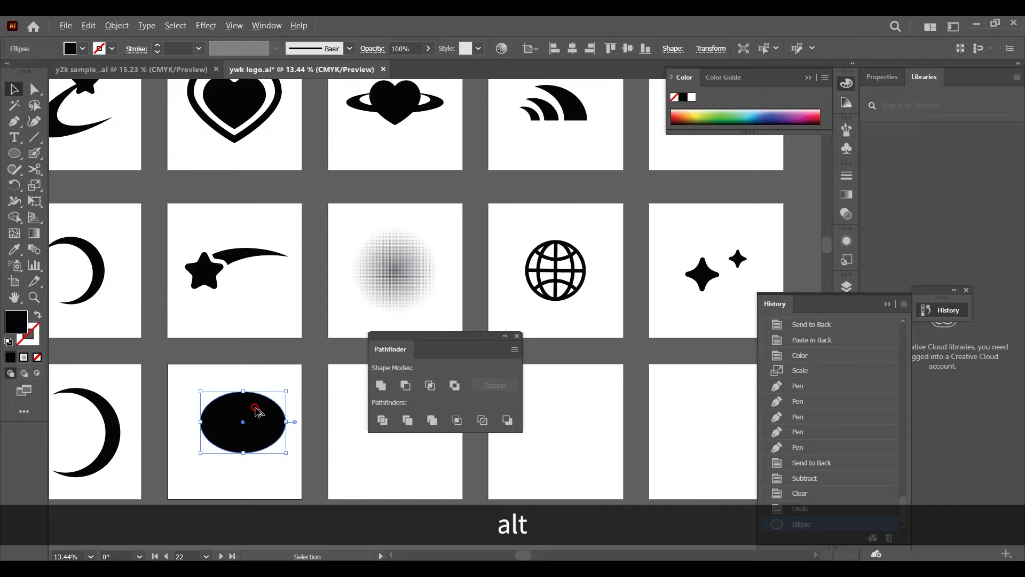
Duplicate the ellipse diagonally down and to the right, and subtract the copy with Pathfinder's Minus Front to form a tapered arc
drag(258, 410, 271, 417)
key(Right)
key(Down)
drag(304, 353, 182, 470)
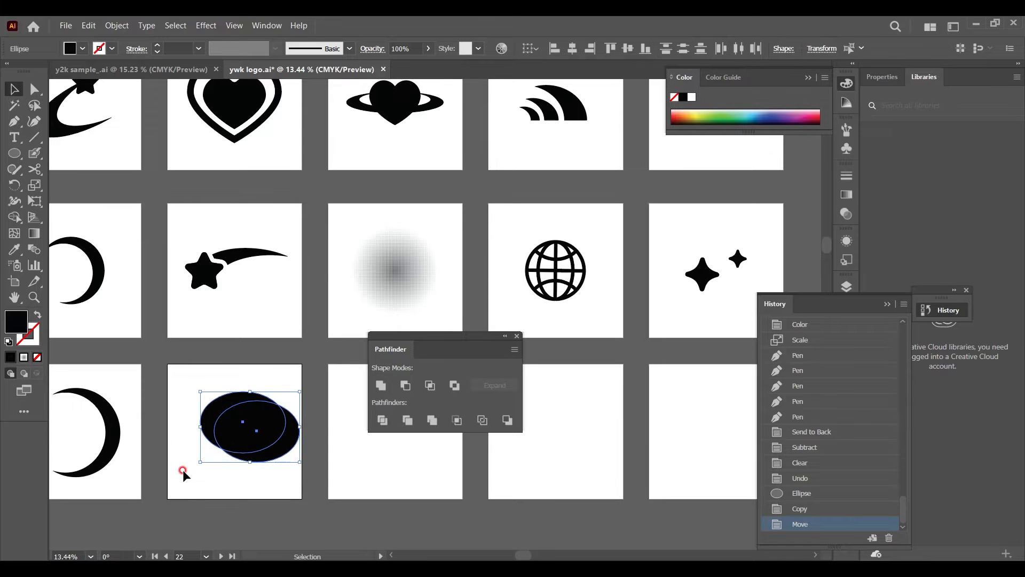
drag(396, 350, 363, 379)
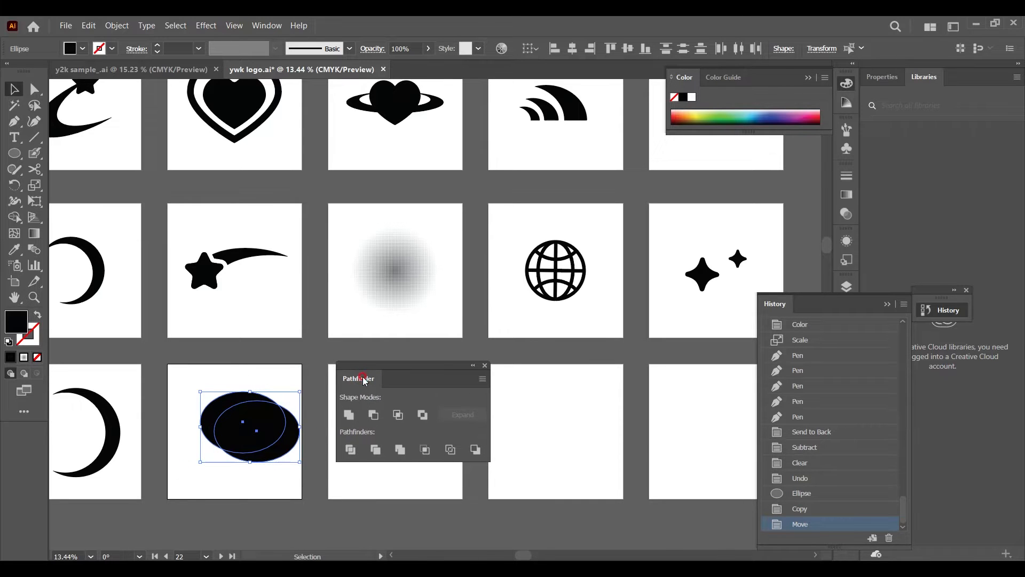
click(373, 416)
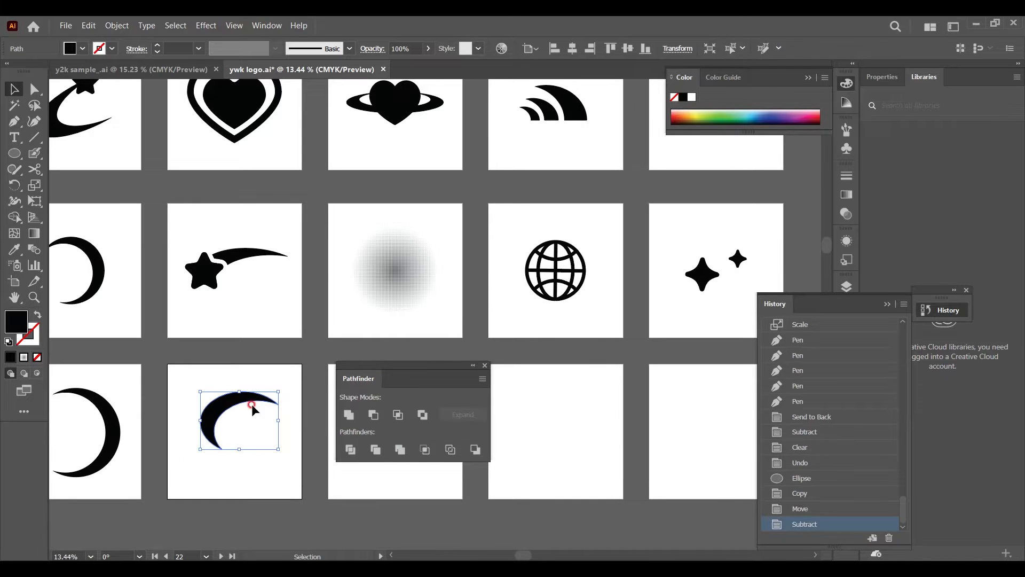
Delete the arc's lower tip anchor point to leave a blunt-ended tail, and shift the tail slightly to the right
click(32, 95)
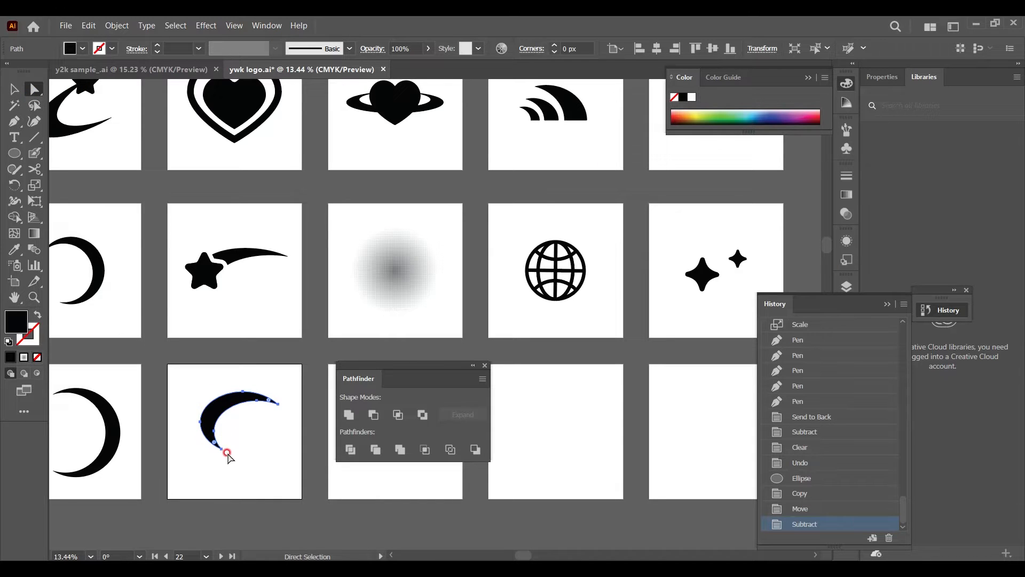
drag(215, 457, 220, 419)
key(Delete)
Draw a black five-pointed star over the blunt end of the tail and scale it to match the reference shooting star
click(15, 156)
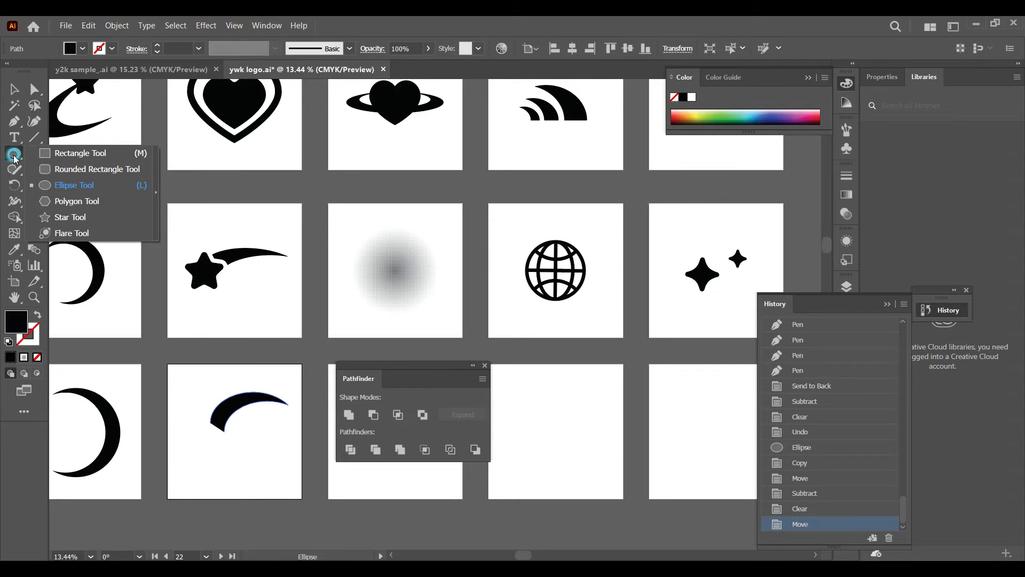
drag(15, 159, 71, 219)
key(shift)
mouse_move(186, 415)
mouse_down()
mouse_move(212, 436)
mouse_move(193, 426)
mouse_up()
key(v)
key(z)
click(241, 419)
key(v)
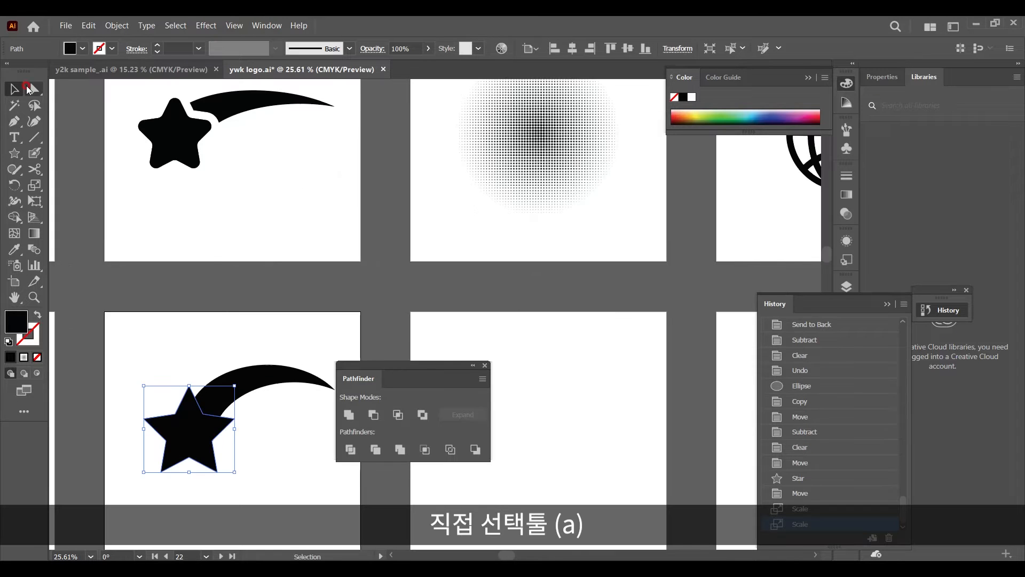
Round all the star's corners to a radius of about 21 px
click(31, 89)
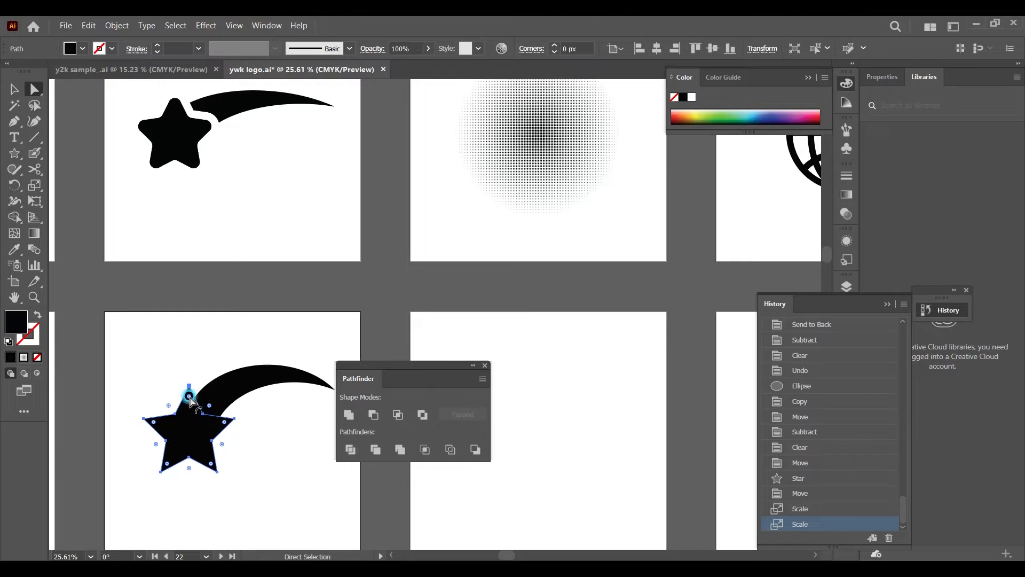
drag(190, 399, 191, 410)
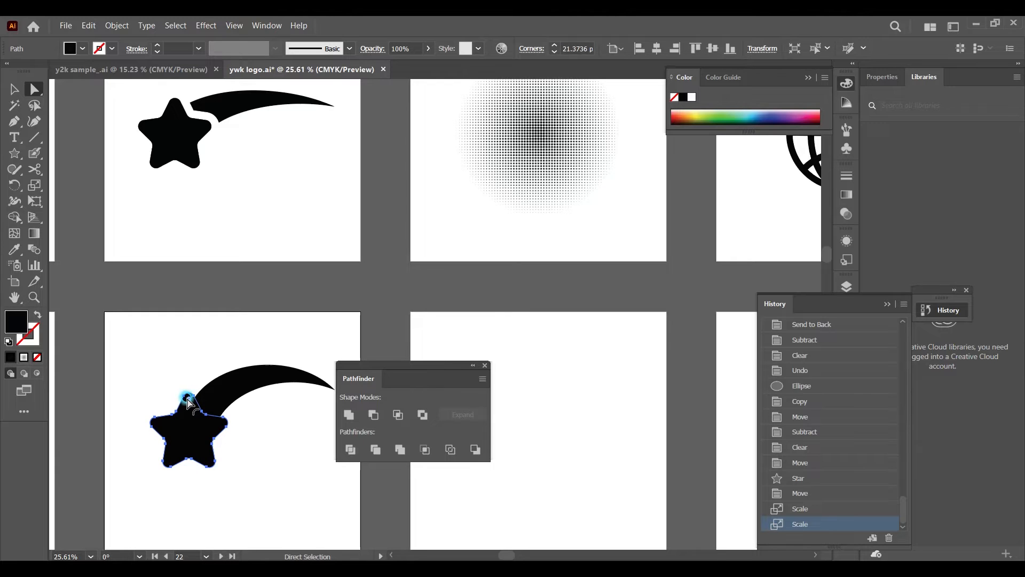
key(v)
click(14, 90)
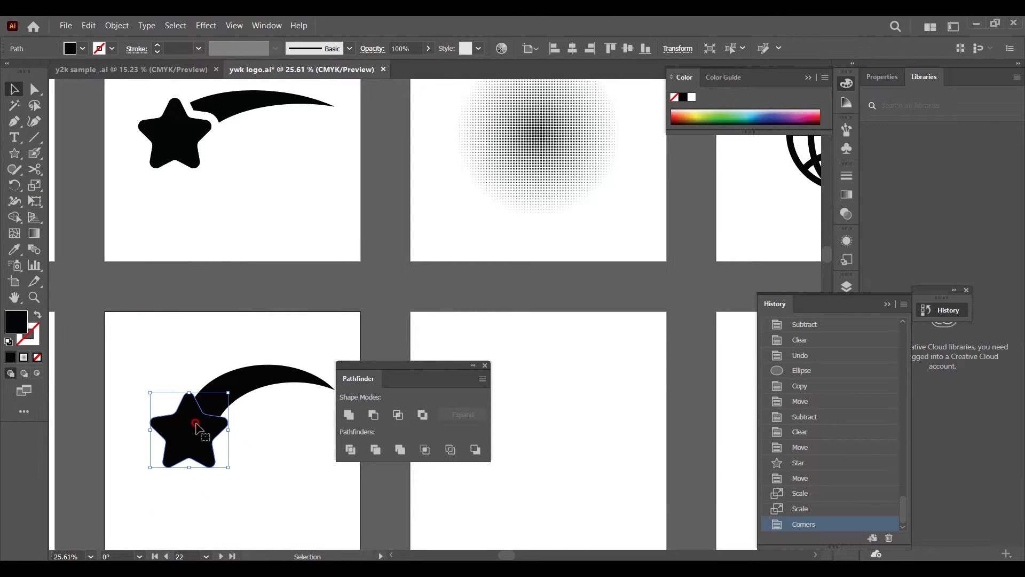
Create an enlarged outline of the rounded star with Offset Path set to 30 px
click(126, 26)
mouse_move(170, 335)
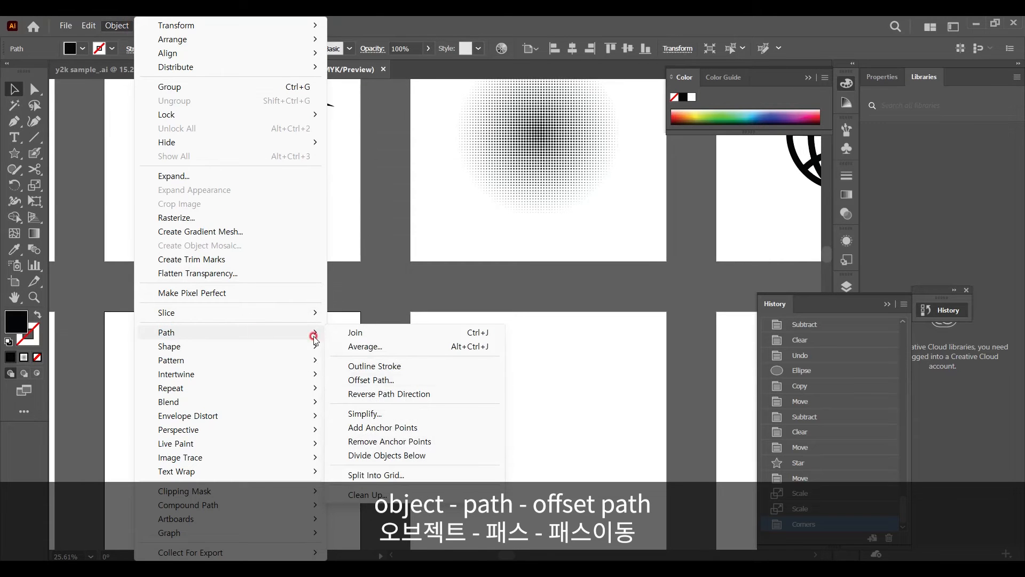
click(382, 383)
drag(588, 241, 435, 206)
click(404, 235)
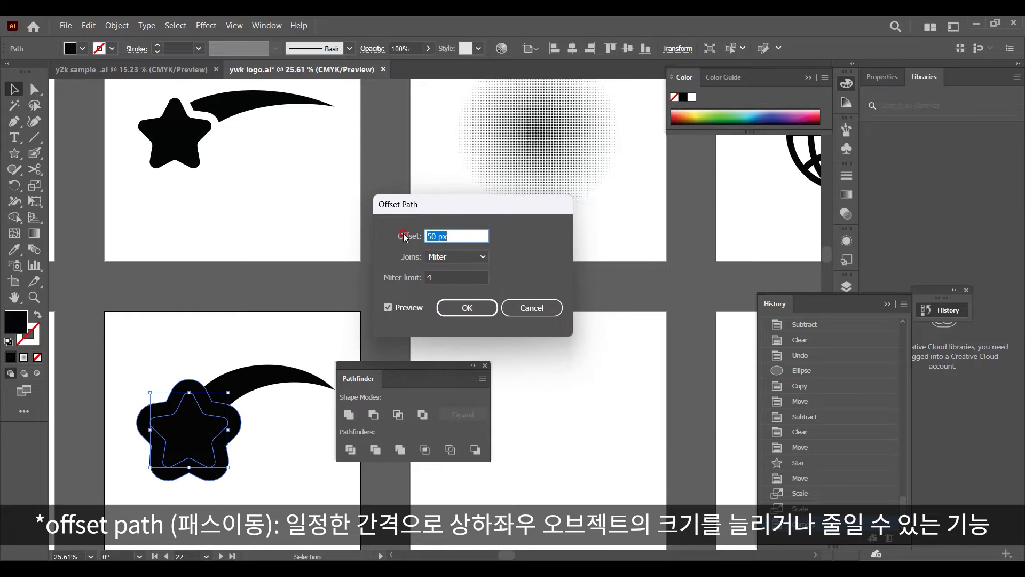
text(30)
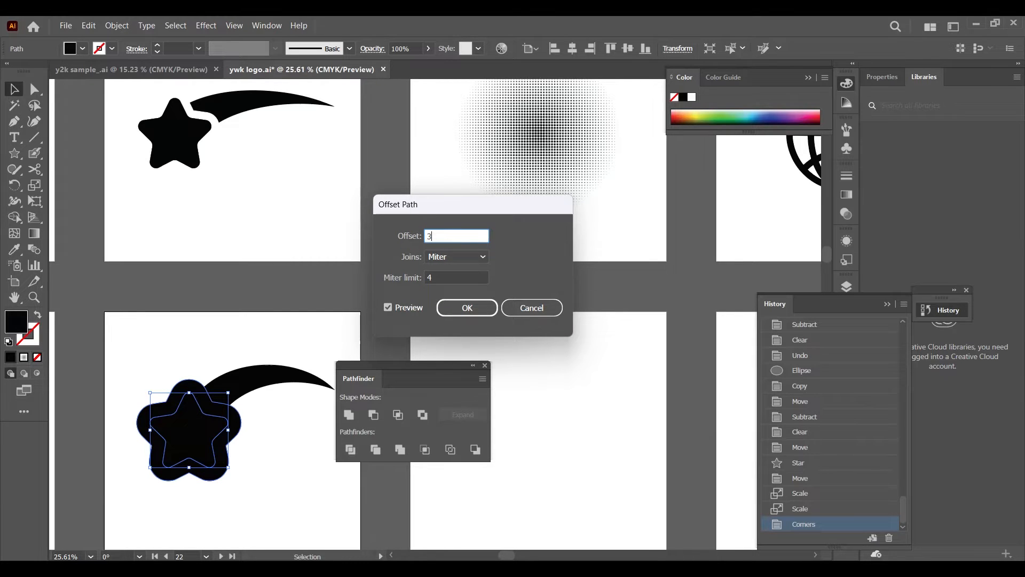
key(Tab)
click(468, 310)
Subtract the enlarged star outline from the tail with Minus Front, leaving a gap between the small star and the tail
click(217, 349)
click(191, 386)
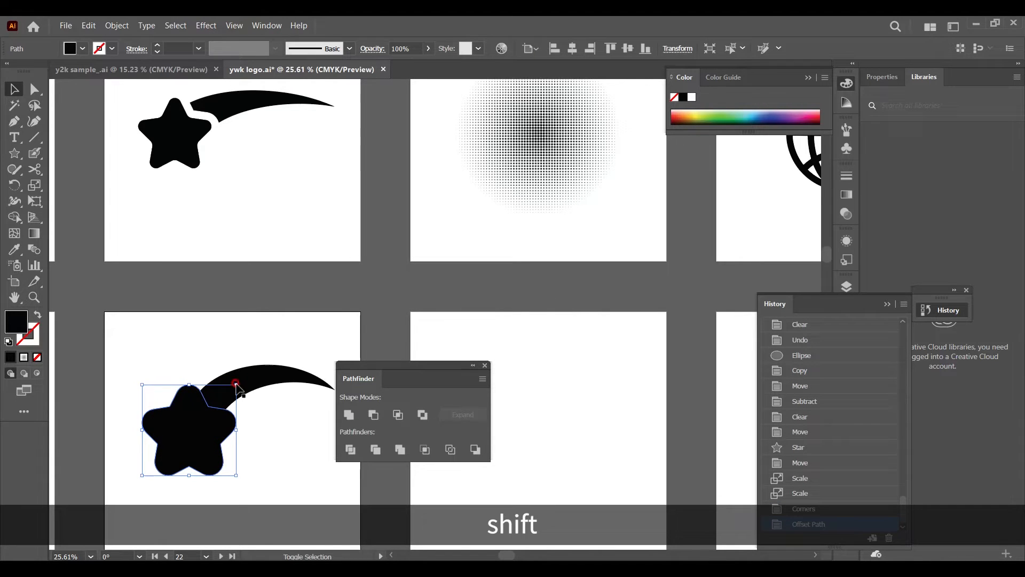
shift+click(256, 380)
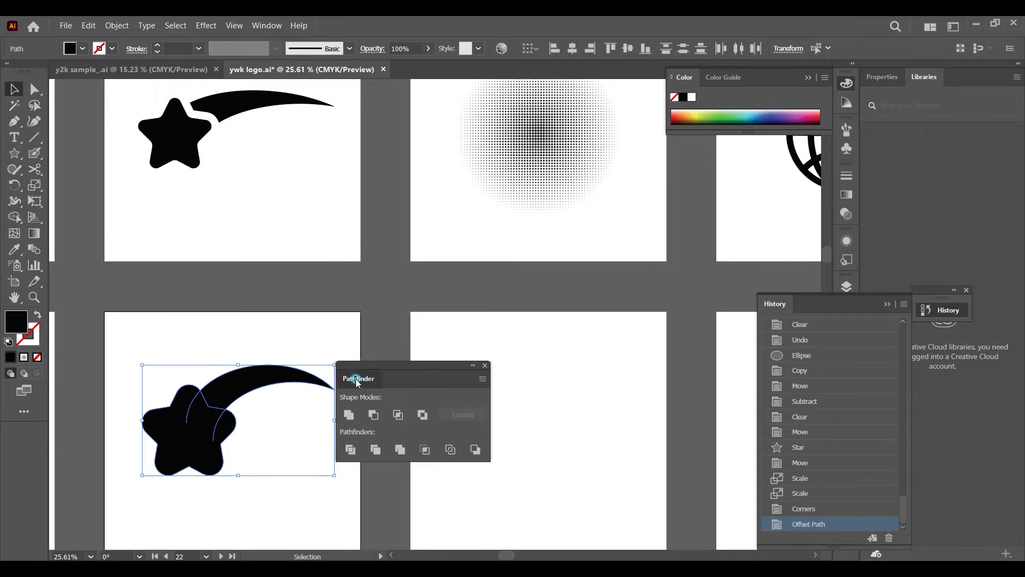
drag(359, 375, 394, 374)
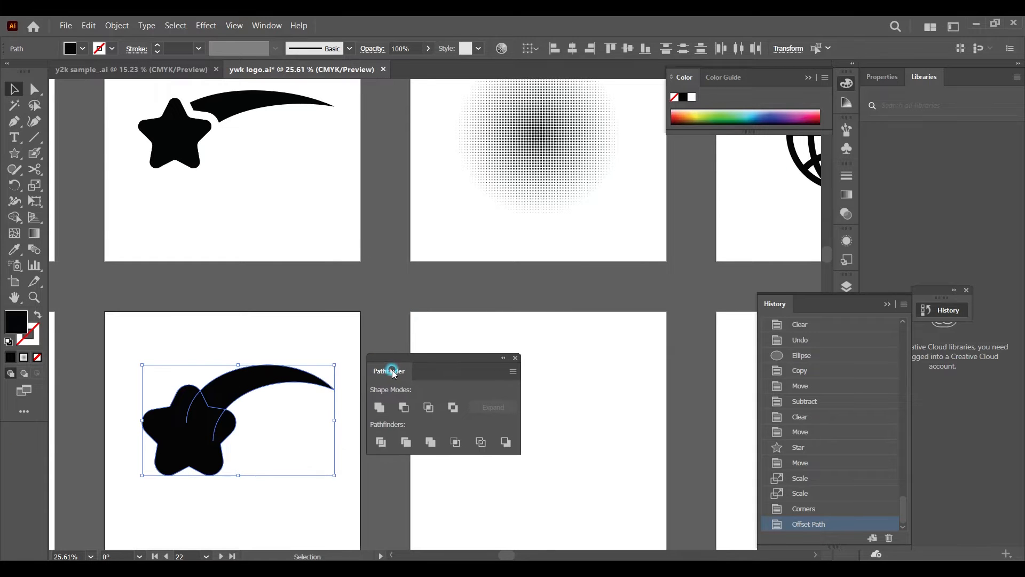
click(406, 407)
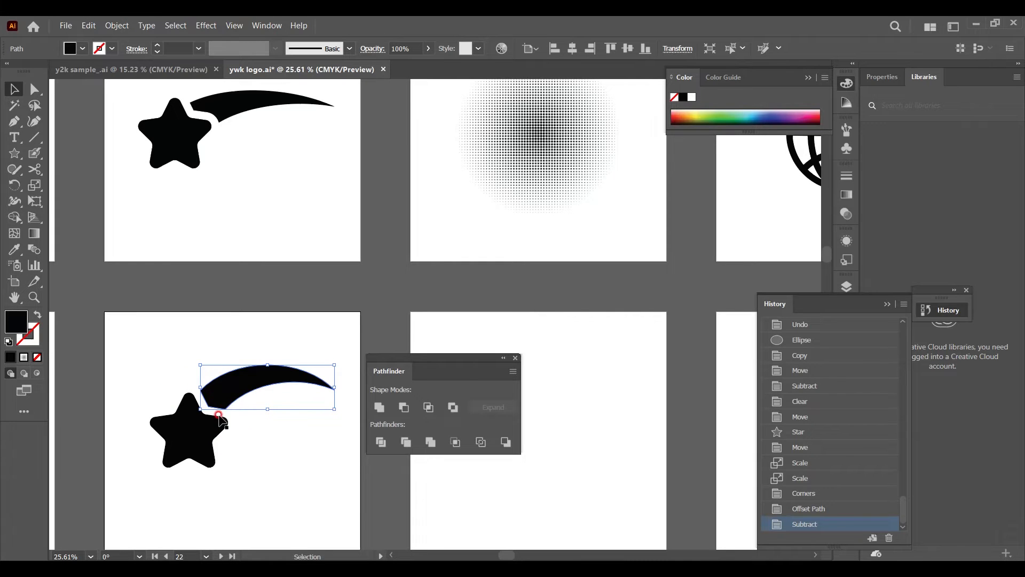
click(315, 322)
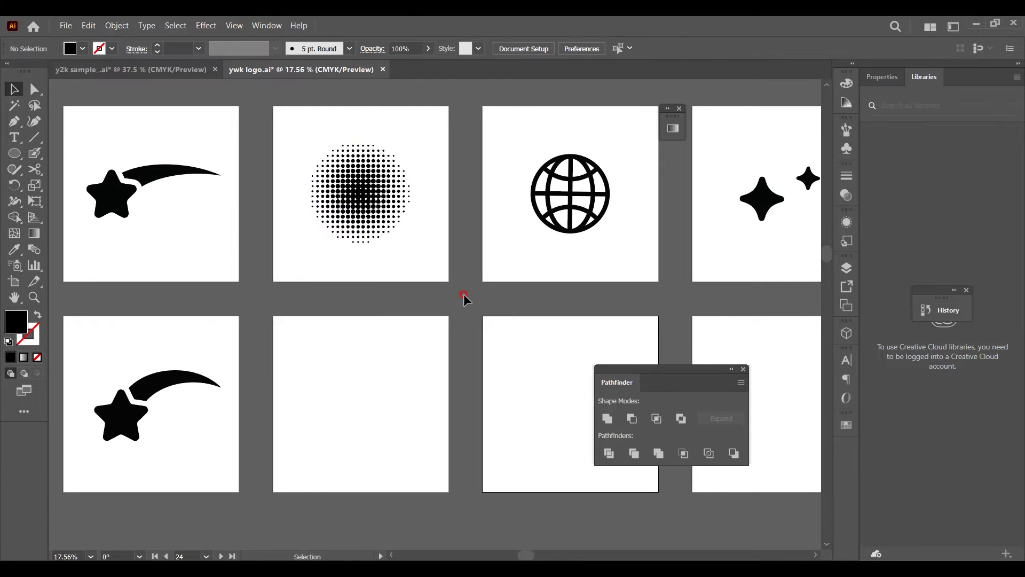
Draw a circle on the empty artboard below the reference halftone and fill it with a radial gradient
click(15, 153)
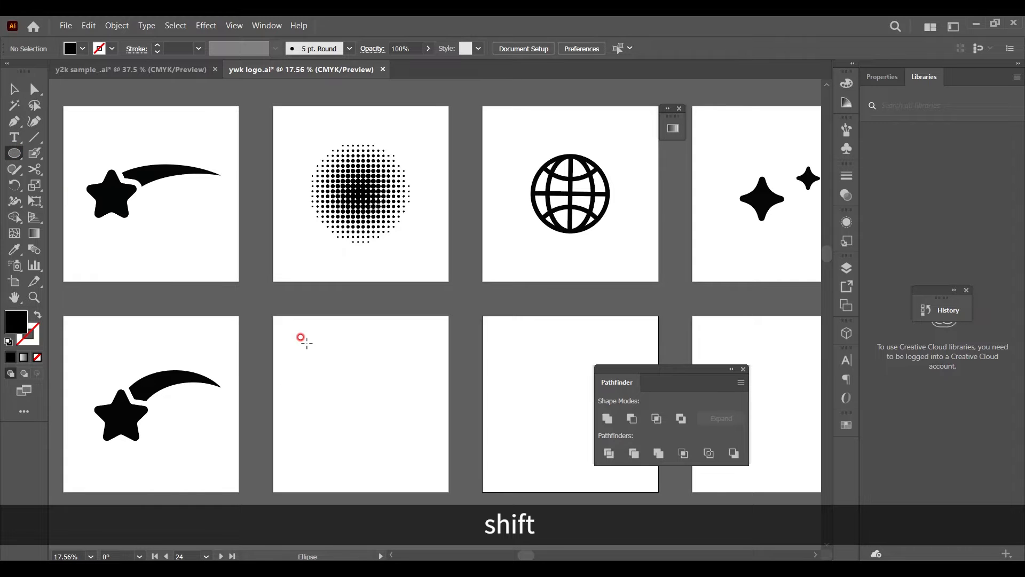
drag(301, 330, 409, 423)
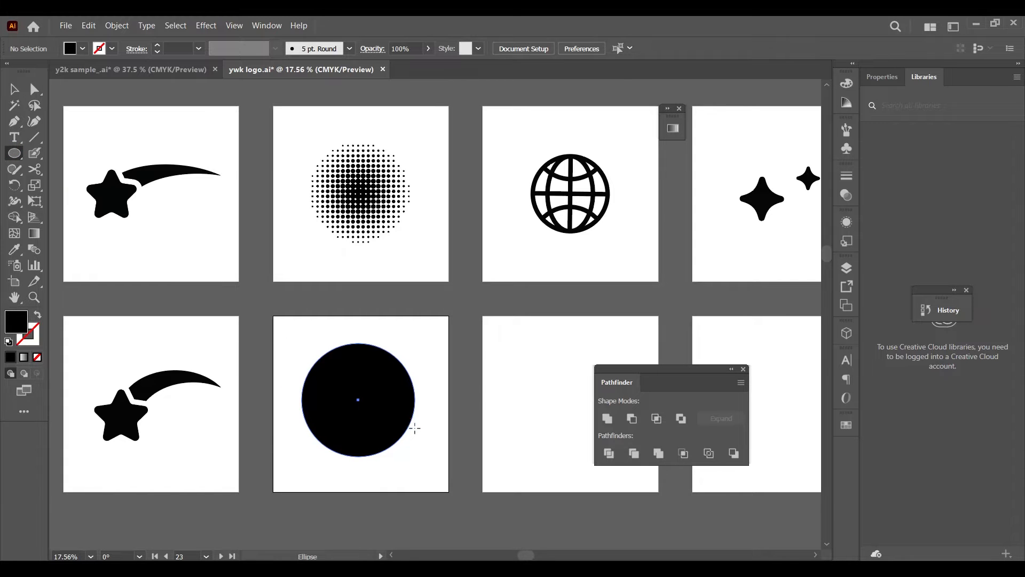
click(23, 358)
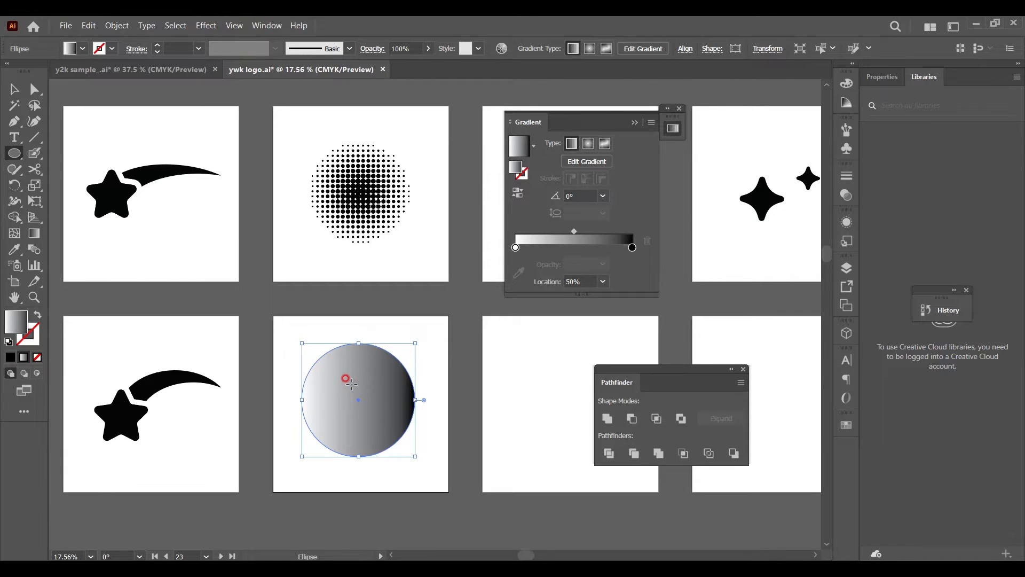
drag(537, 117, 572, 148)
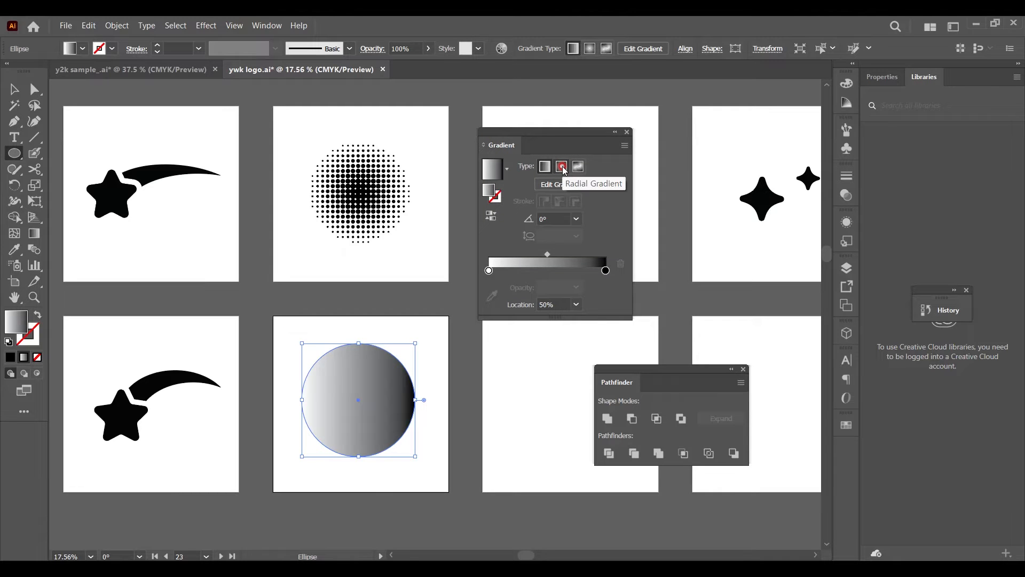
click(562, 167)
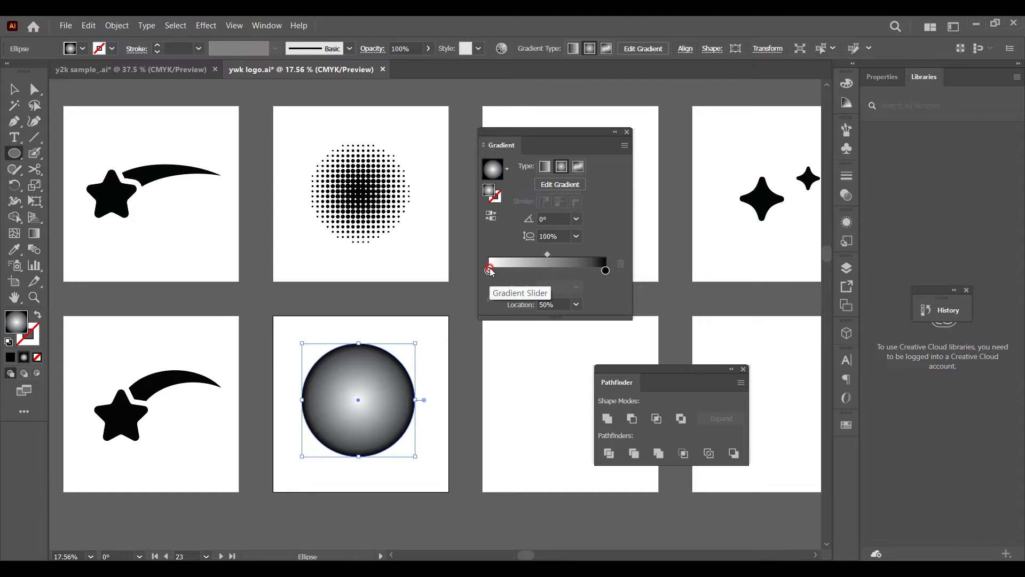
Fade the circle's gradient from a mid-grey centre to a white outer stop at 0% opacity, with its midpoint at about 46%
double_click(489, 271)
drag(495, 322, 531, 323)
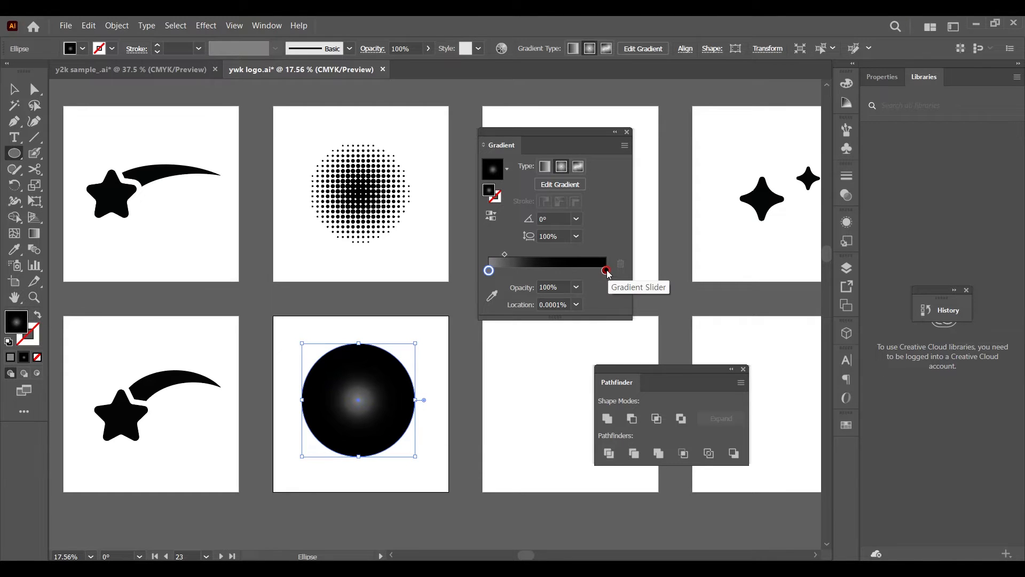
double_click(607, 272)
drag(562, 323, 478, 328)
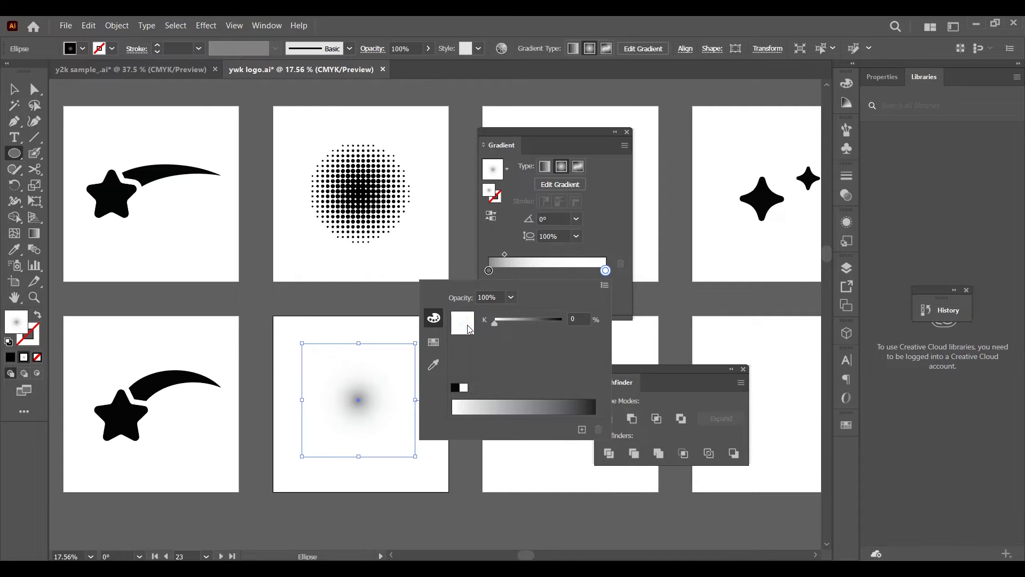
click(551, 235)
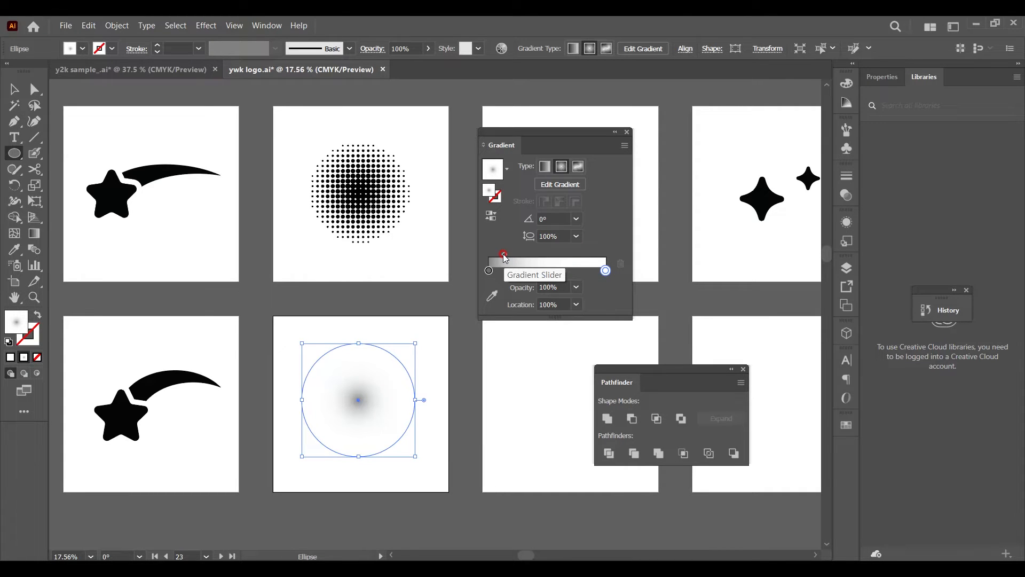
drag(506, 258, 542, 255)
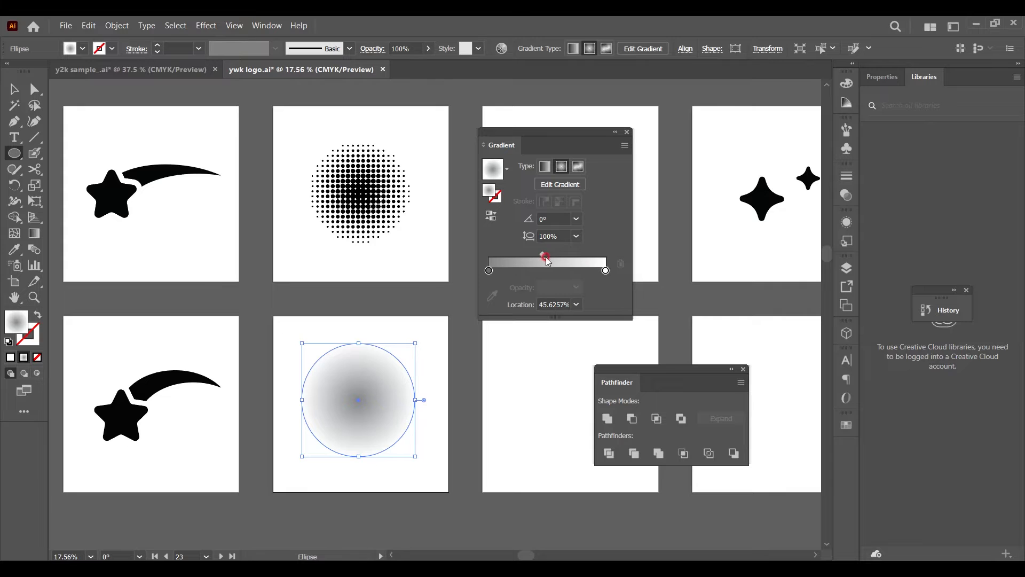
drag(544, 258, 545, 258)
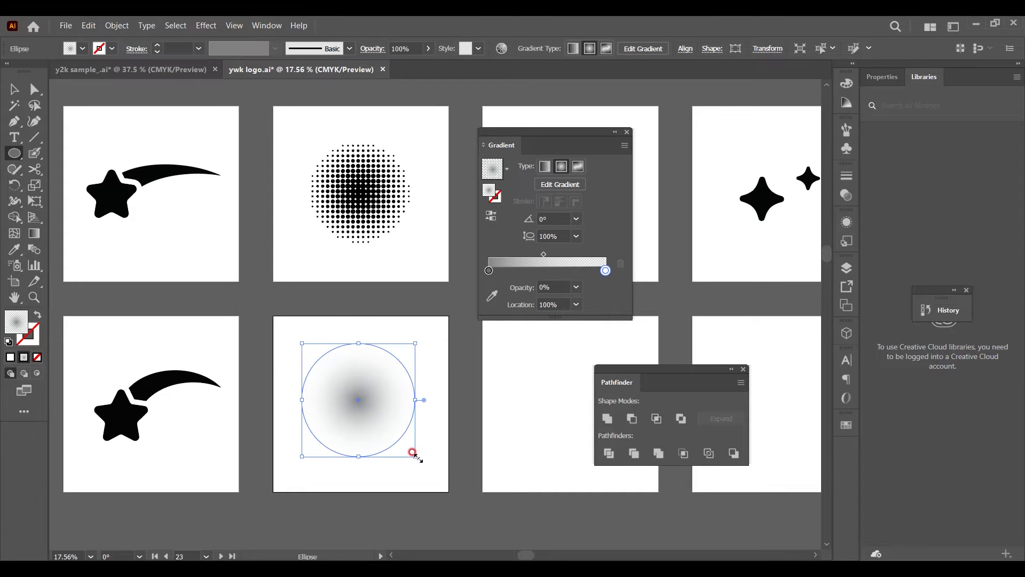
Apply a Color Halftone effect to the gradient circle with a maximum radius of 70 pixels and all four channel angles at 0
click(206, 25)
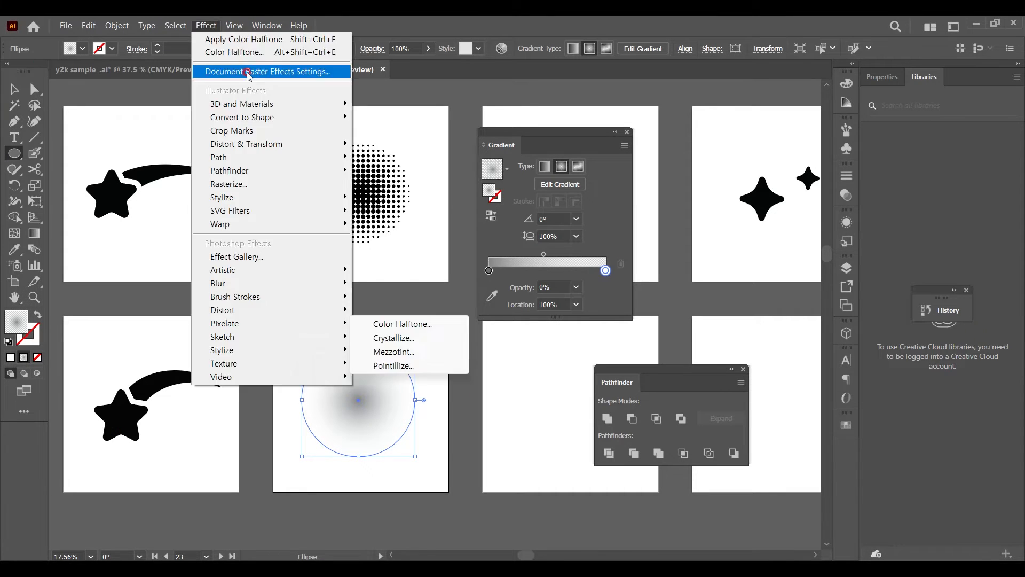
click(213, 24)
click(213, 23)
mouse_move(230, 324)
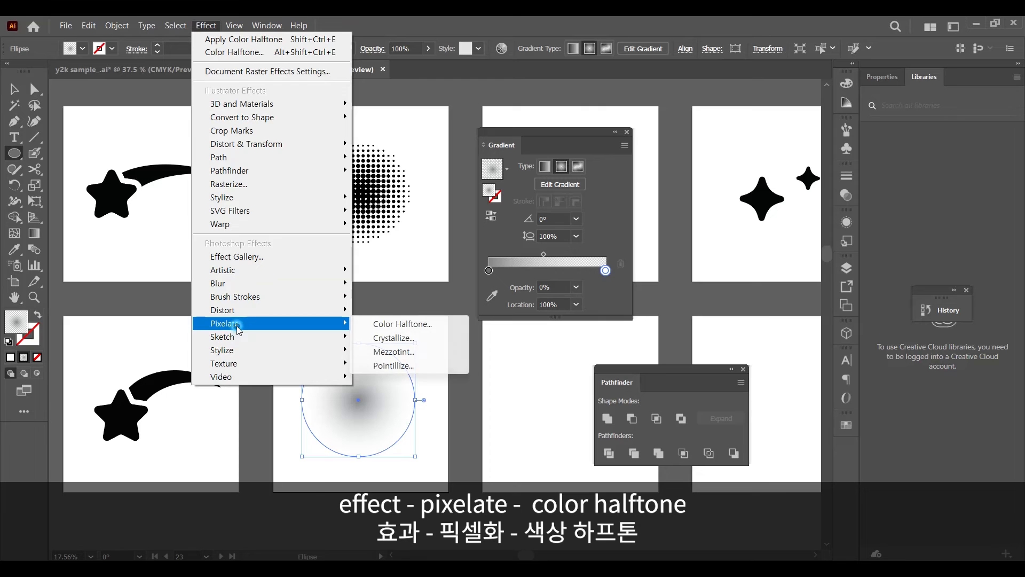
click(381, 324)
drag(479, 204, 502, 263)
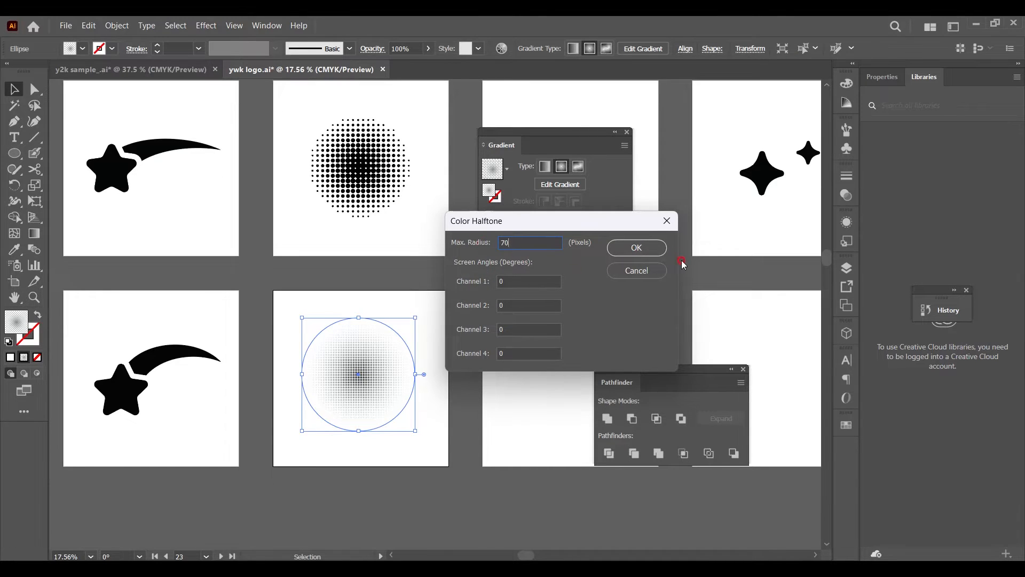
click(651, 248)
Move the halftone circle off its artboard onto the empty canvas below
scroll(383, 299, down, 3)
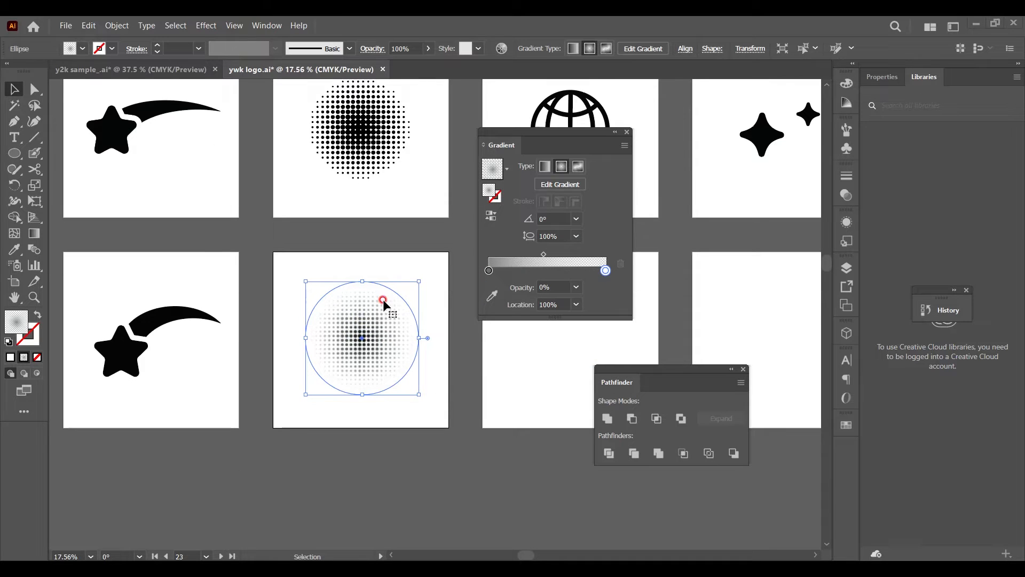
drag(389, 244, 399, 409)
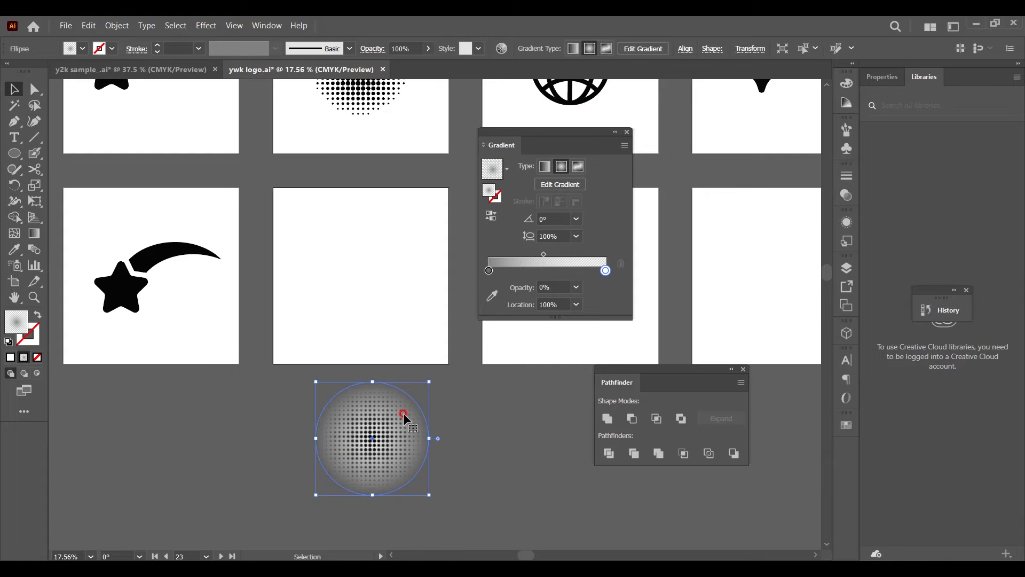
key(z)
drag(389, 449, 486, 421)
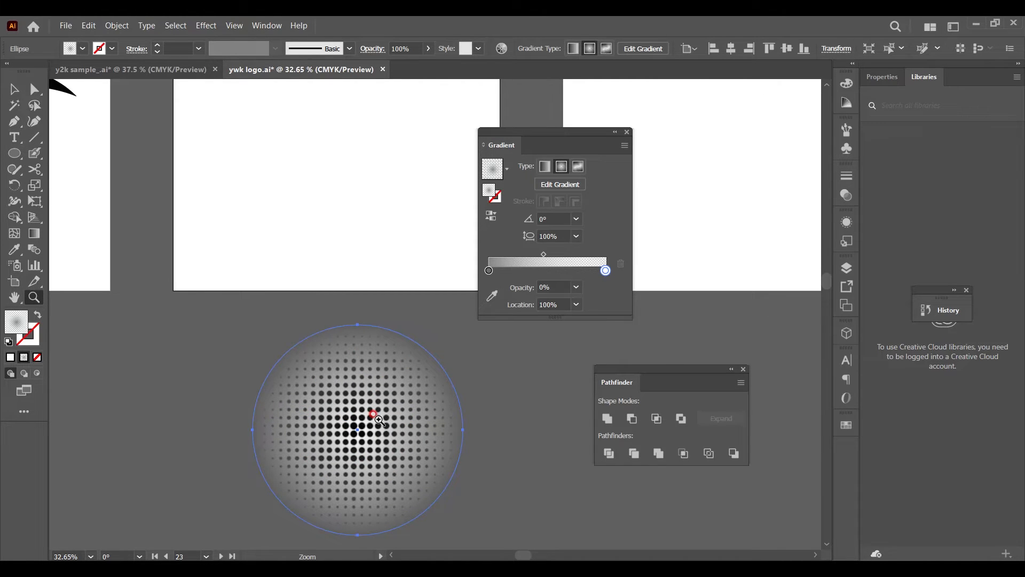
scroll(373, 413, down, 1)
scroll(379, 420, down, 1)
Expand the appearance of the halftone circle to turn the effect into an image
click(14, 89)
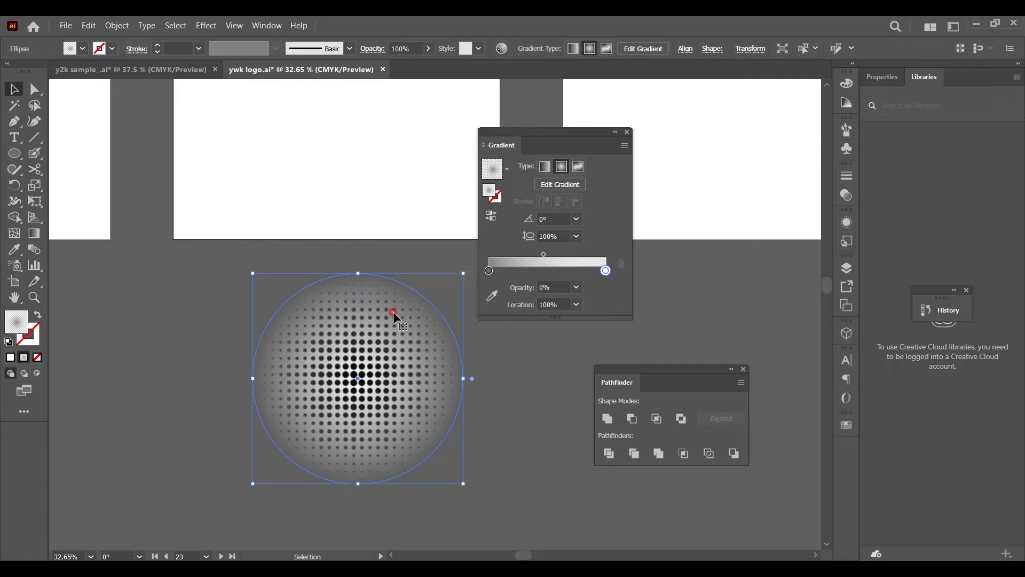
click(109, 27)
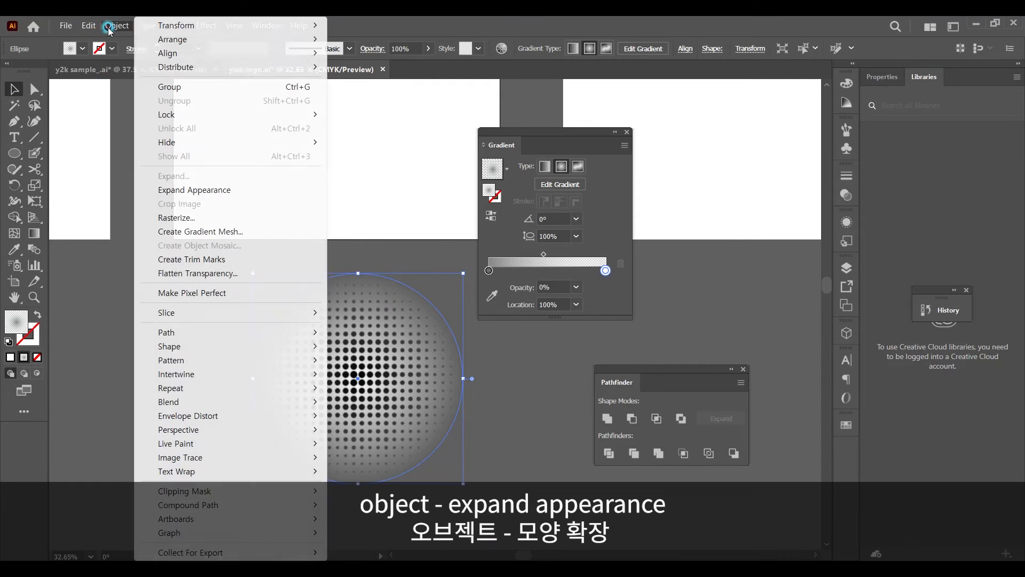
click(213, 188)
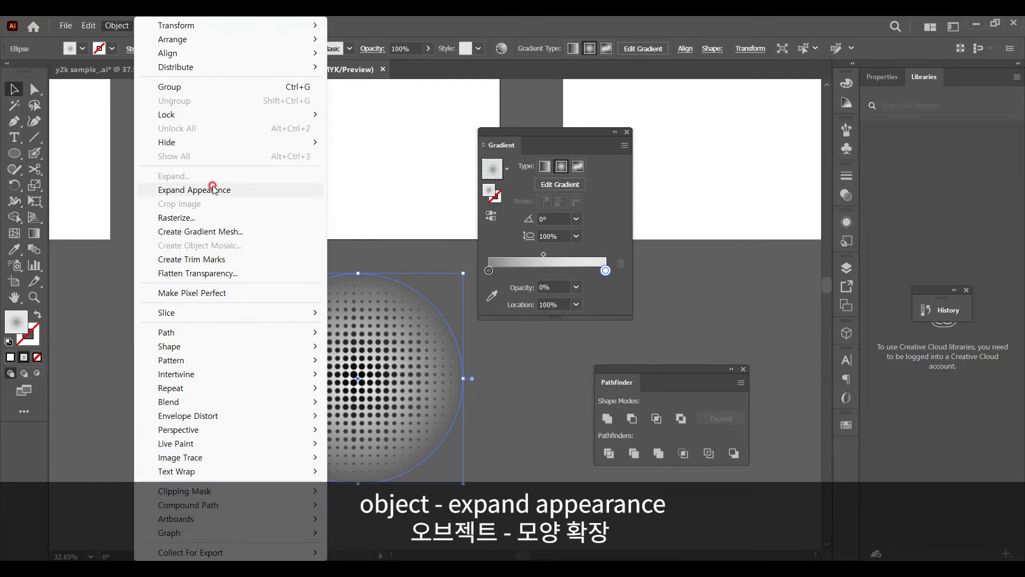
click(243, 191)
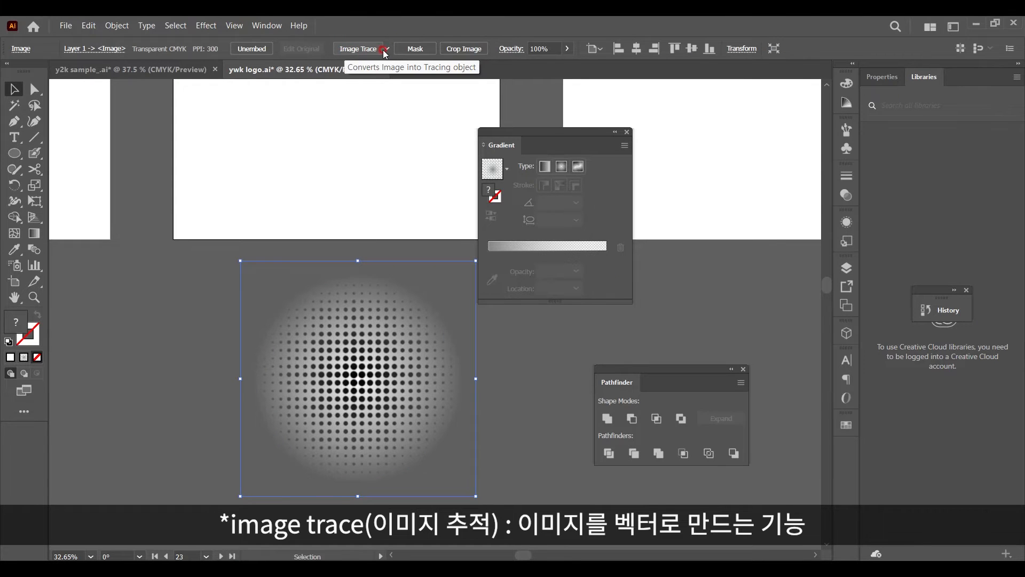
Trace the halftone image with the Silhouettes Image Trace preset, accepting the slow tracing of a large image
click(389, 49)
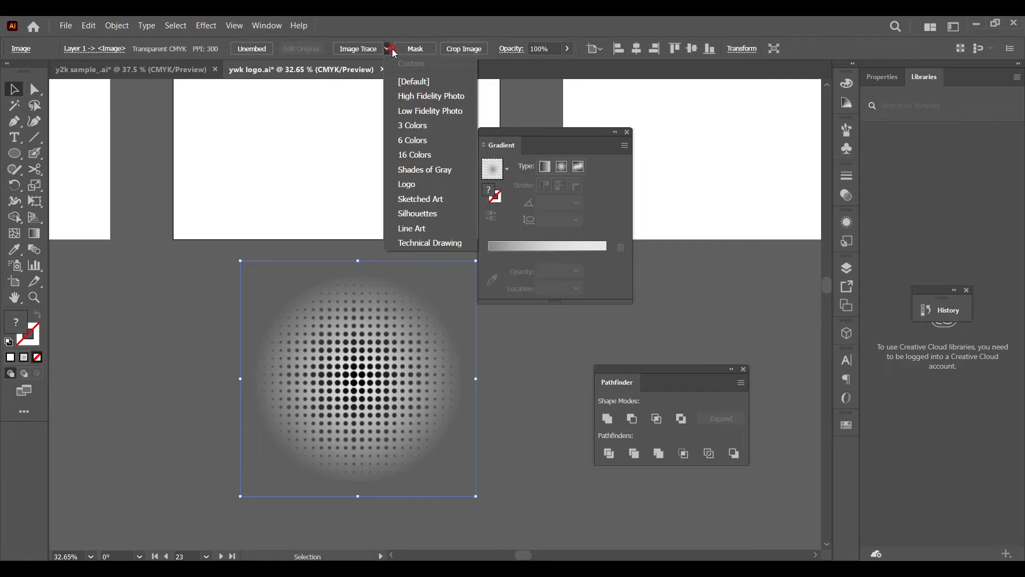
click(425, 214)
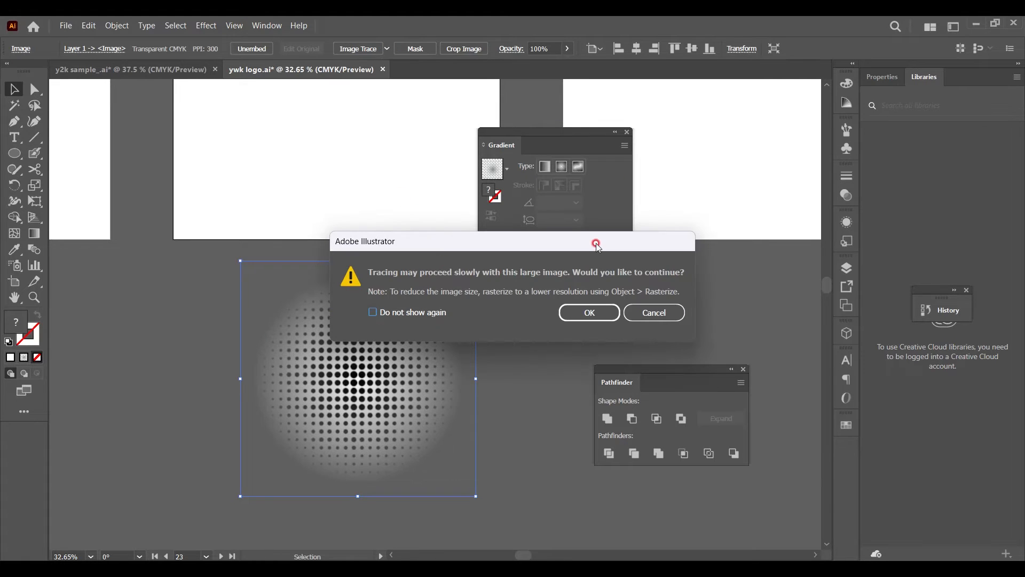
click(606, 317)
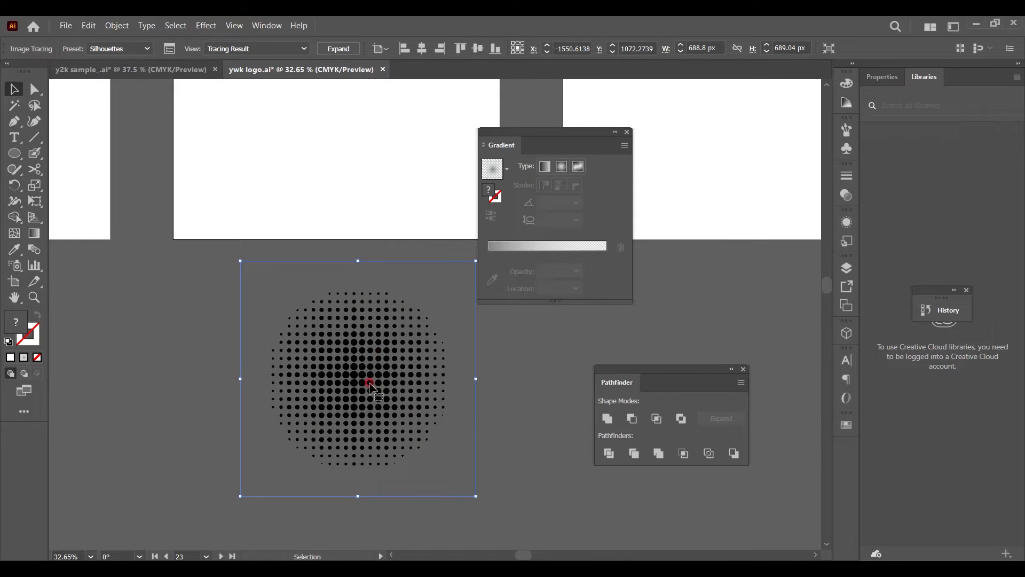
Expand the traced halftone into vector paths and move it back onto the artboard below the reference halftone
click(340, 49)
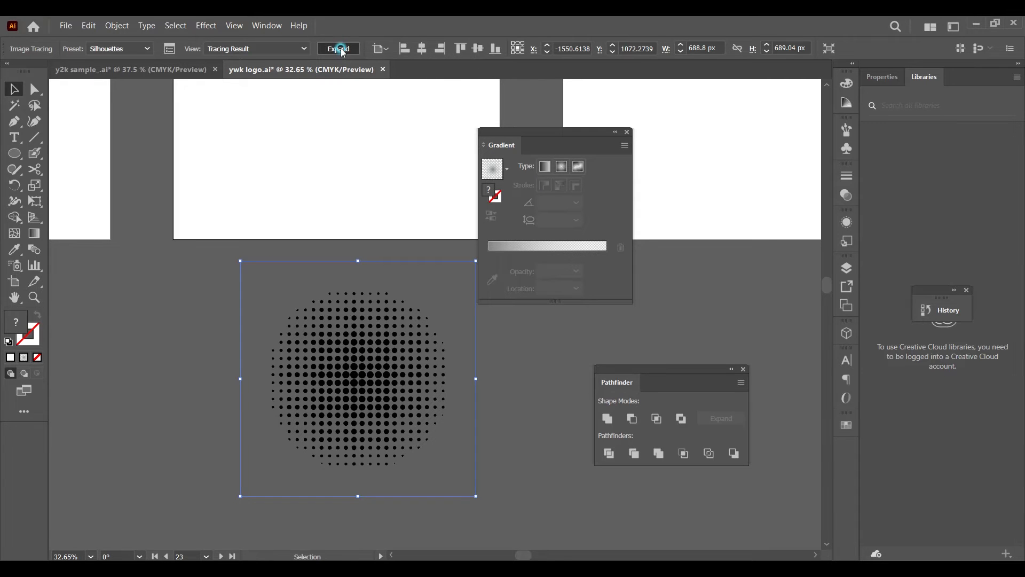
click(270, 336)
drag(343, 366, 330, 348)
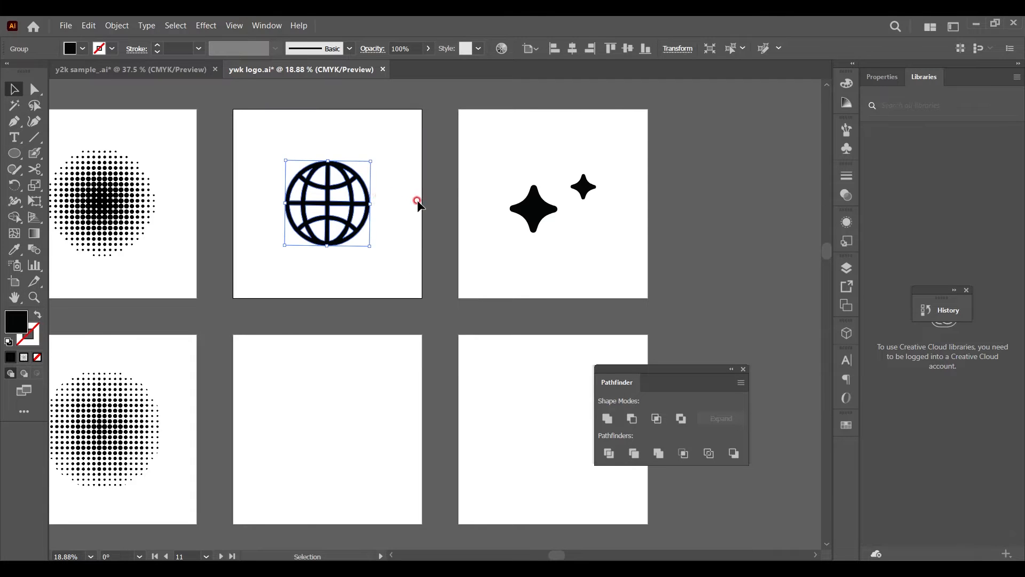
Draw a circle on the empty artboard below the reference globe and give it a black stroke with no fill
click(419, 219)
scroll(427, 238, down, 1)
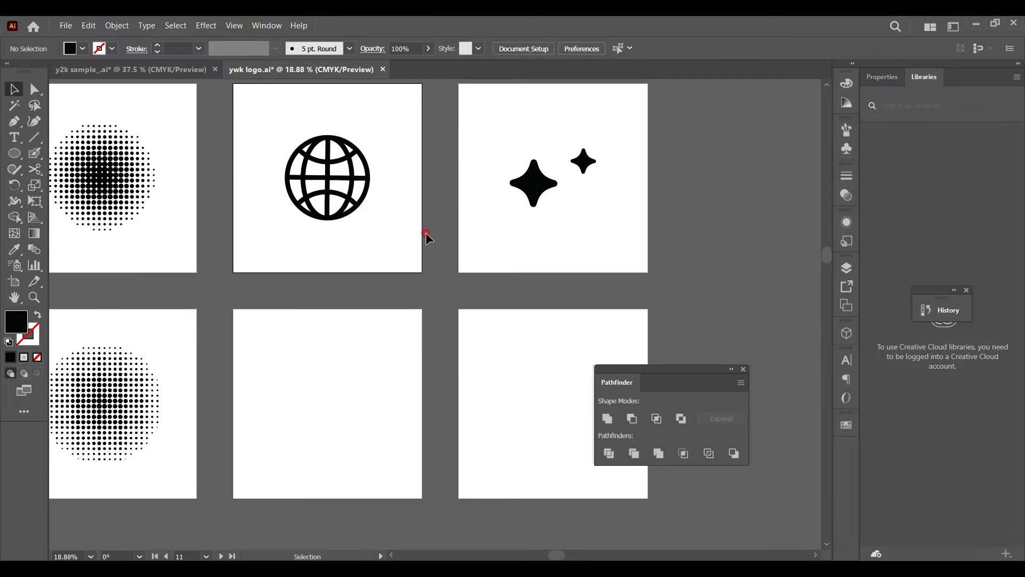
click(14, 156)
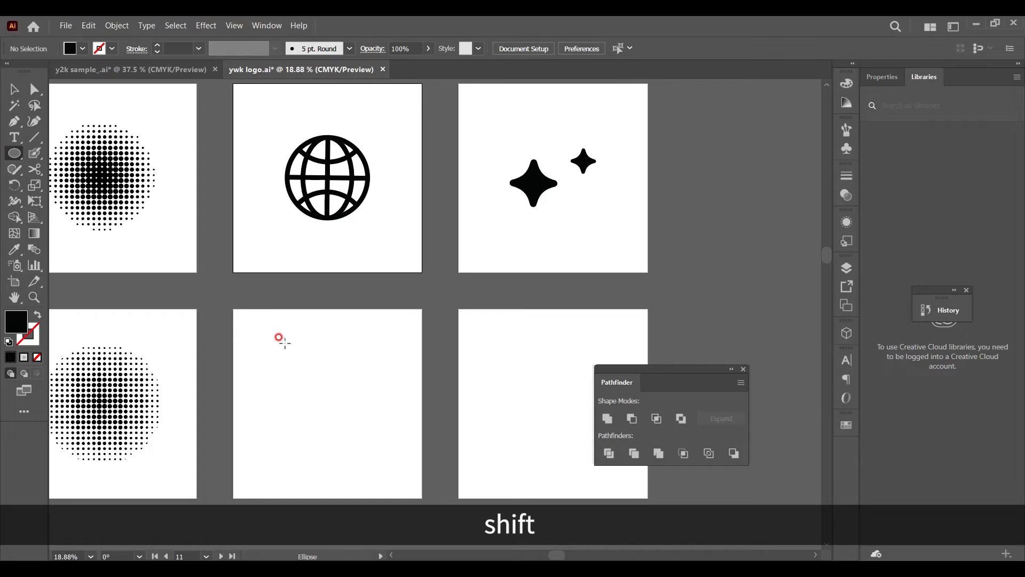
drag(274, 346, 385, 430)
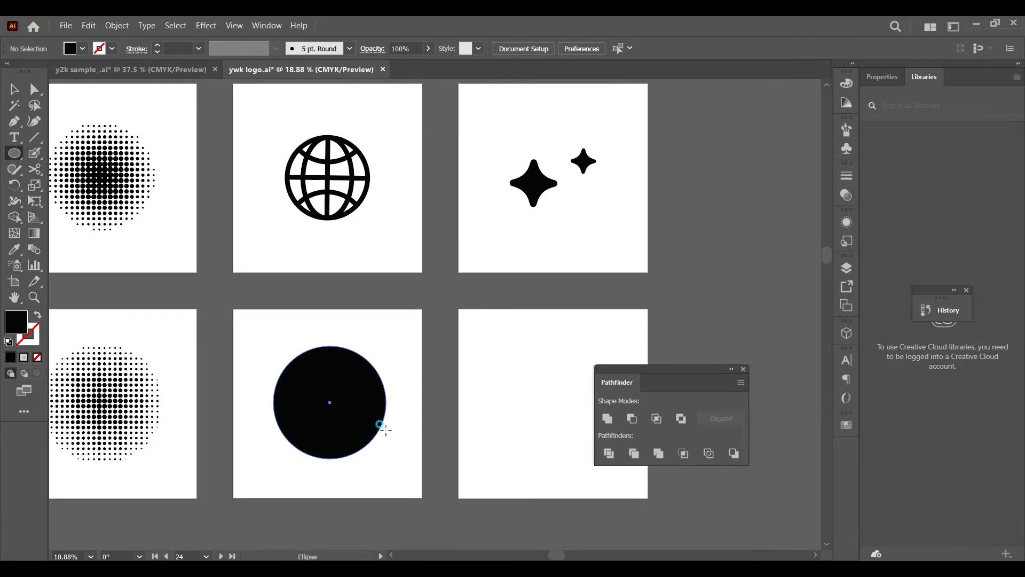
click(37, 315)
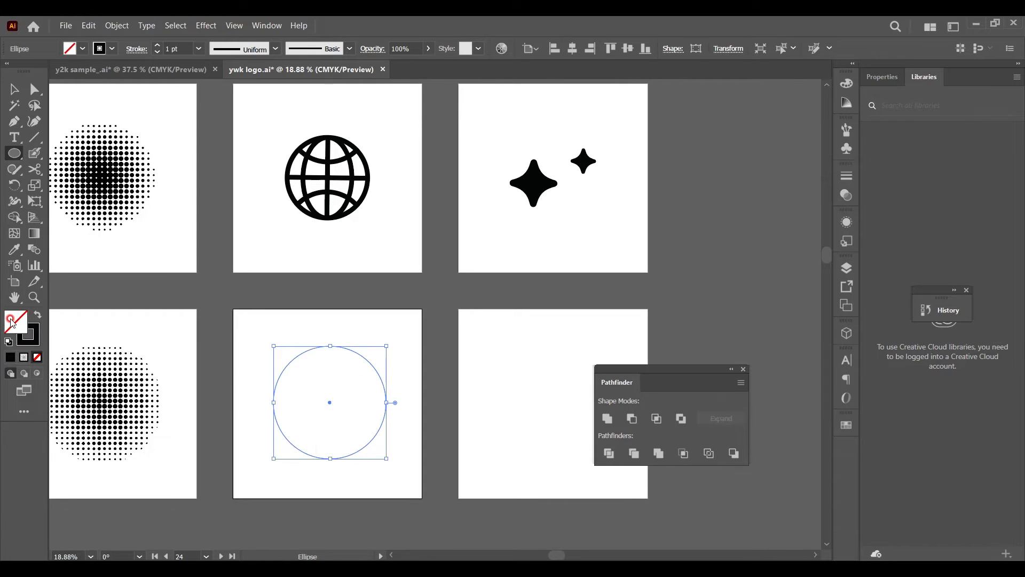
click(36, 334)
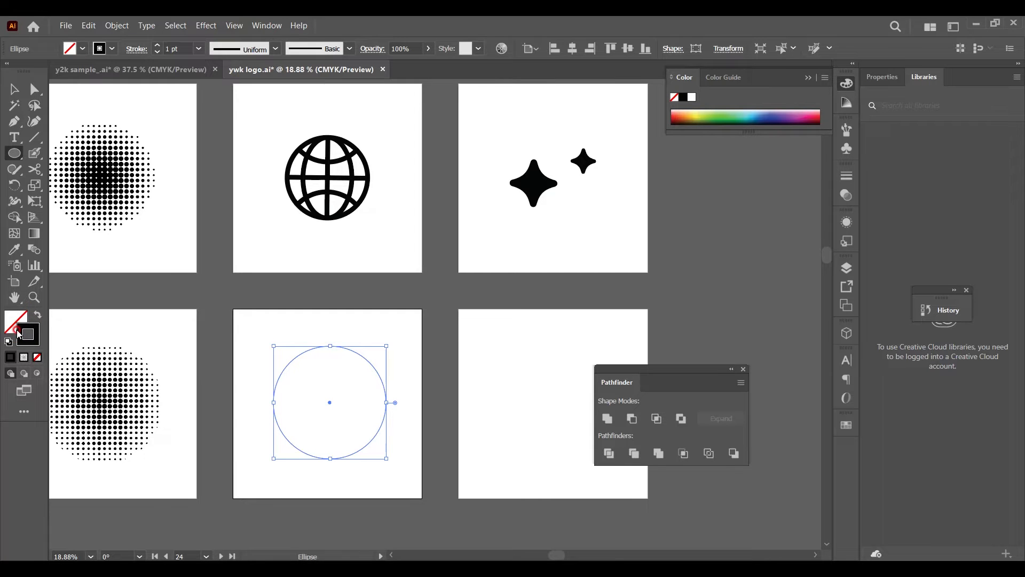
Set the stroke weight of the circle below the reference globe to 45 pt
click(14, 89)
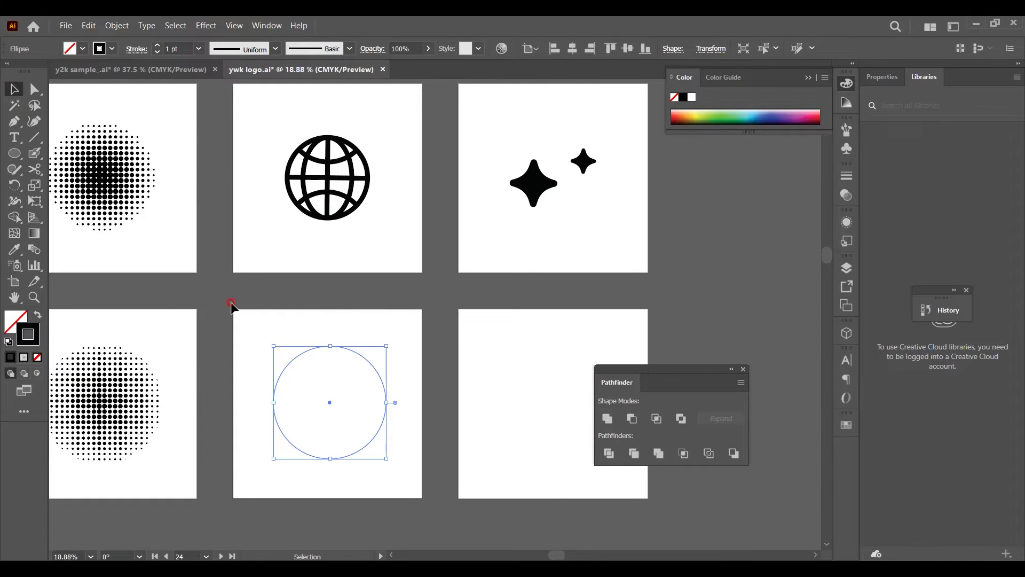
drag(158, 46, 159, 46)
scroll(344, 328, down, 1)
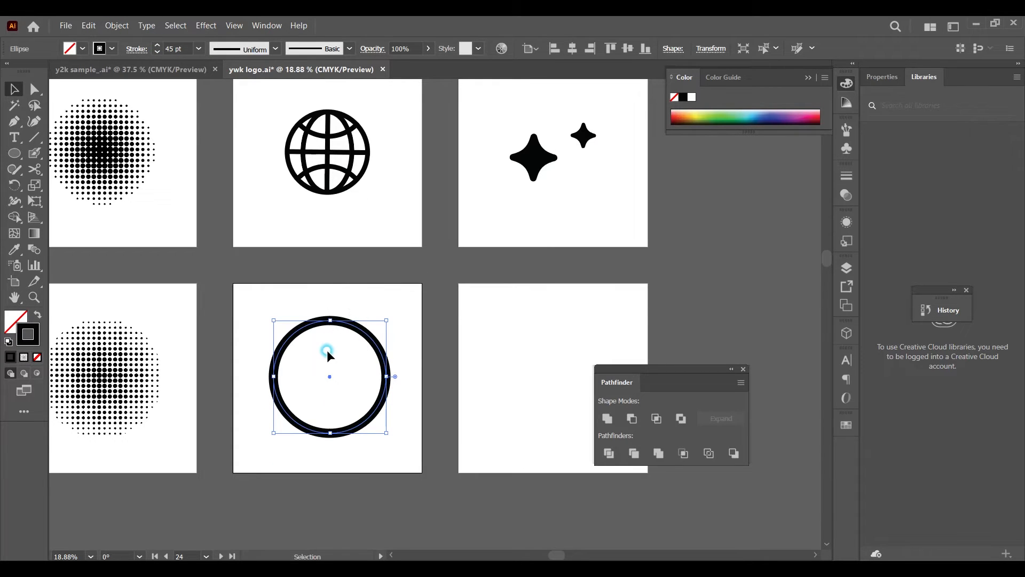
Paste a copy of the circle directly in front and narrow it symmetrically about its centre into a vertical ellipse half as wide
key(ctrl+c)
key(ctrl+f)
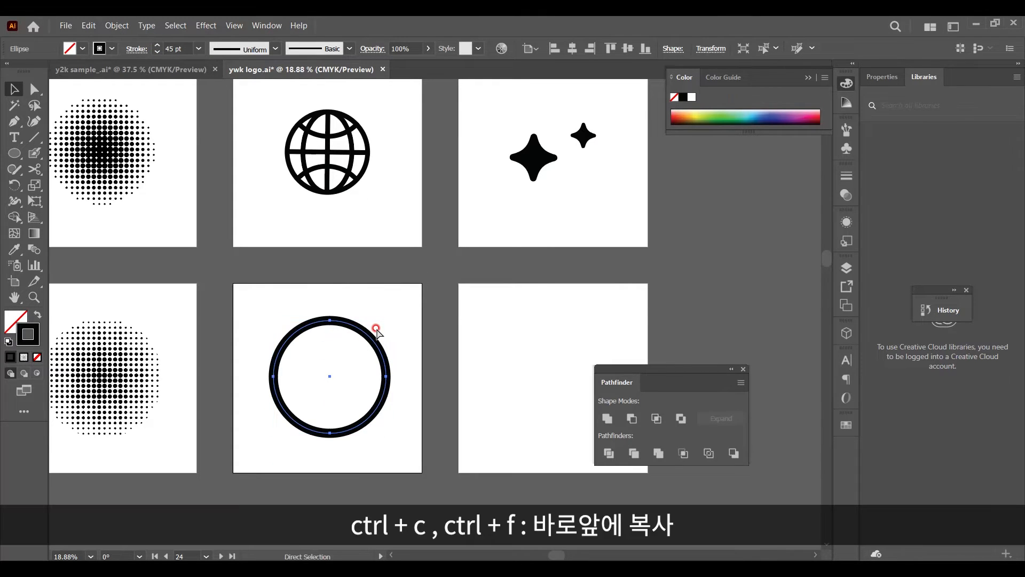
key(v)
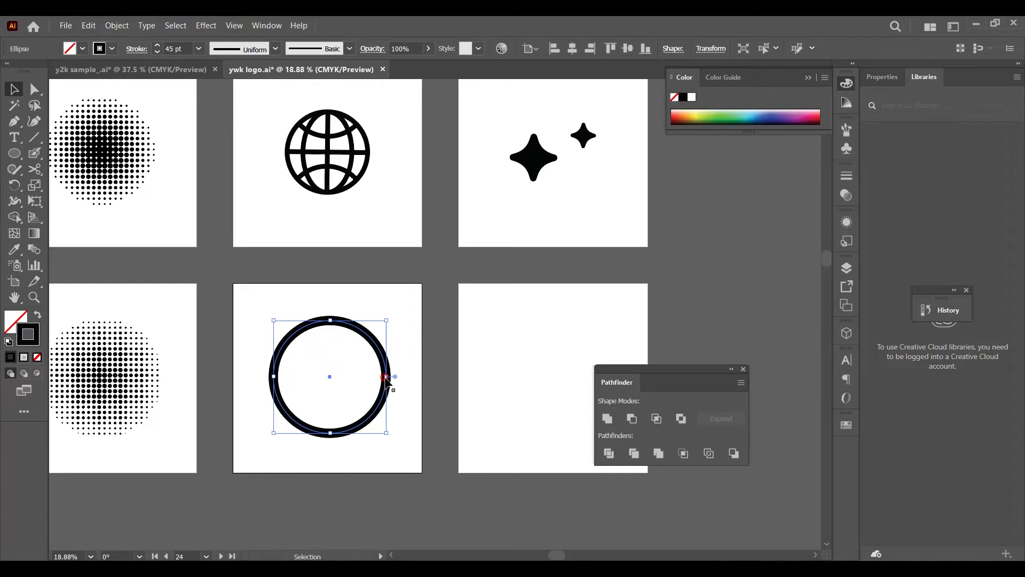
key(alt)
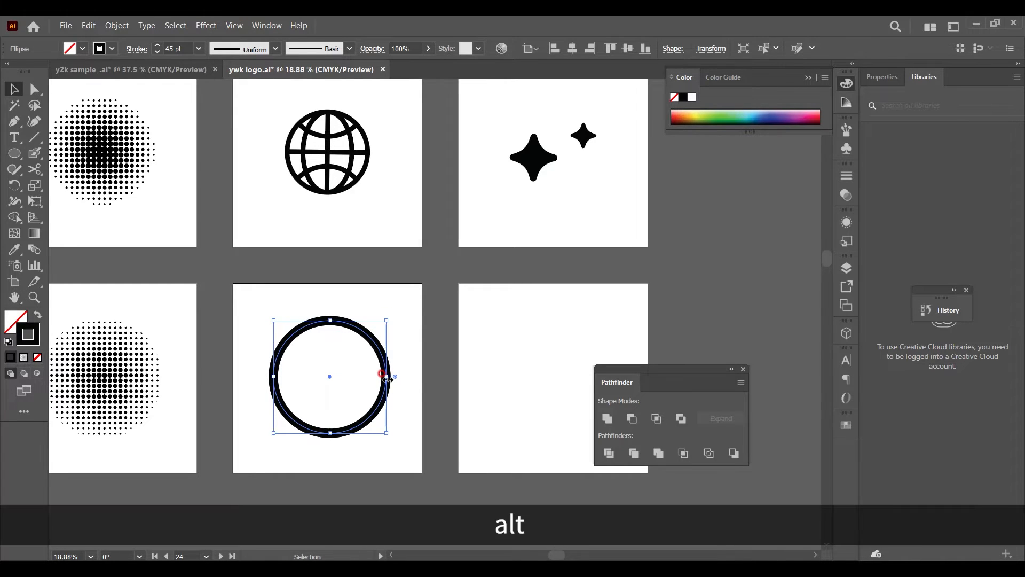
drag(387, 378, 355, 367)
click(385, 350)
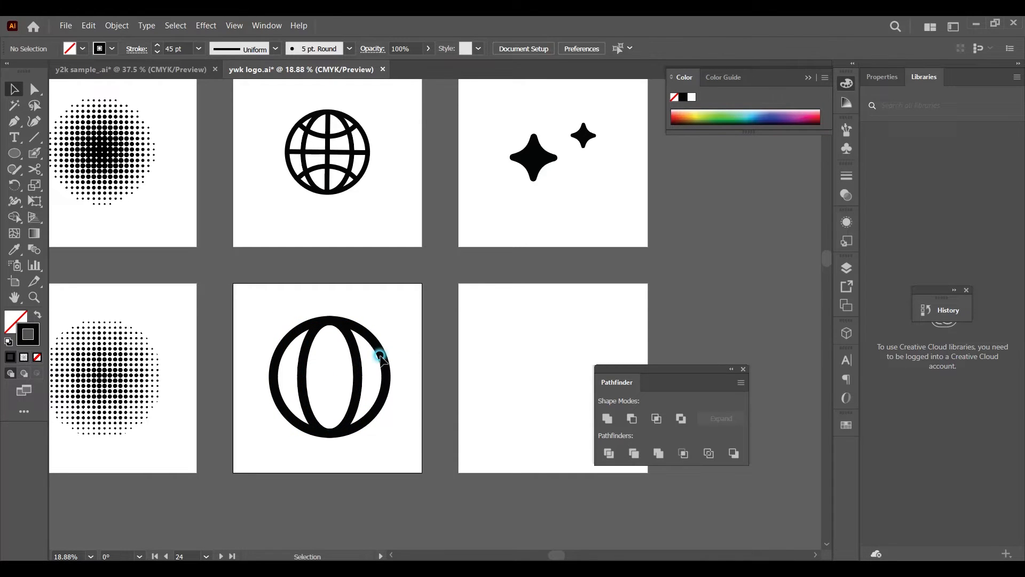
Duplicate the outer circle straight up and straight down so each copy's edge arcs across the globe's upper and lower parts
click(382, 360)
key(alt+shift)
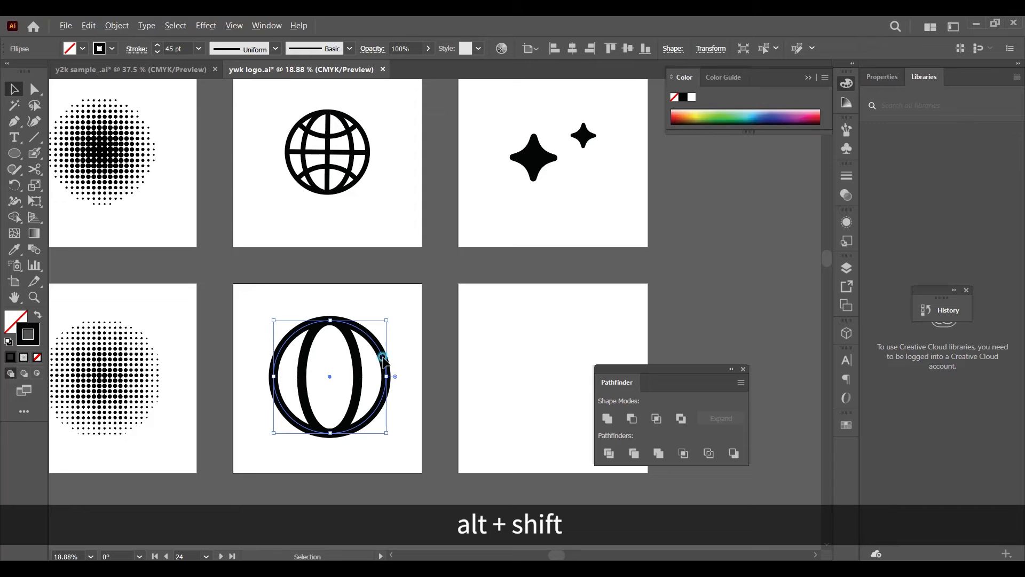
drag(383, 361, 385, 418)
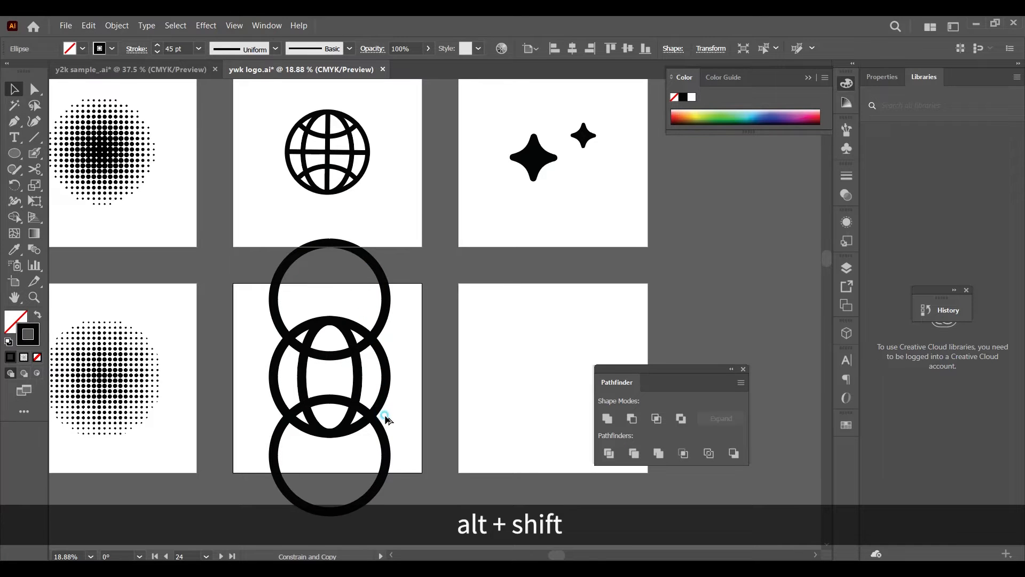
click(309, 526)
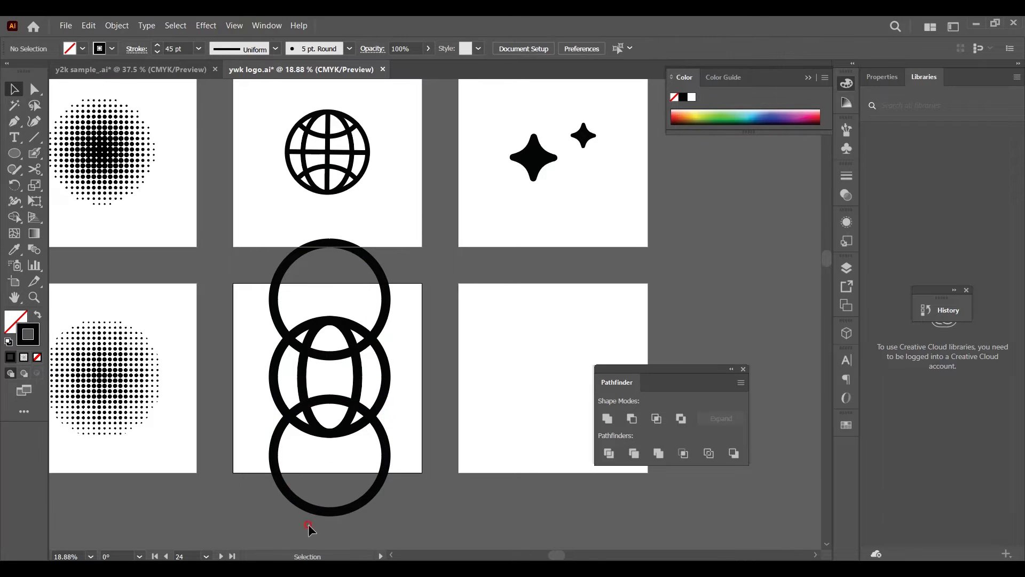
Group the upper and lower circle copies together, and group the outer circle with the inner ellipse
click(344, 284)
drag(411, 502, 355, 464)
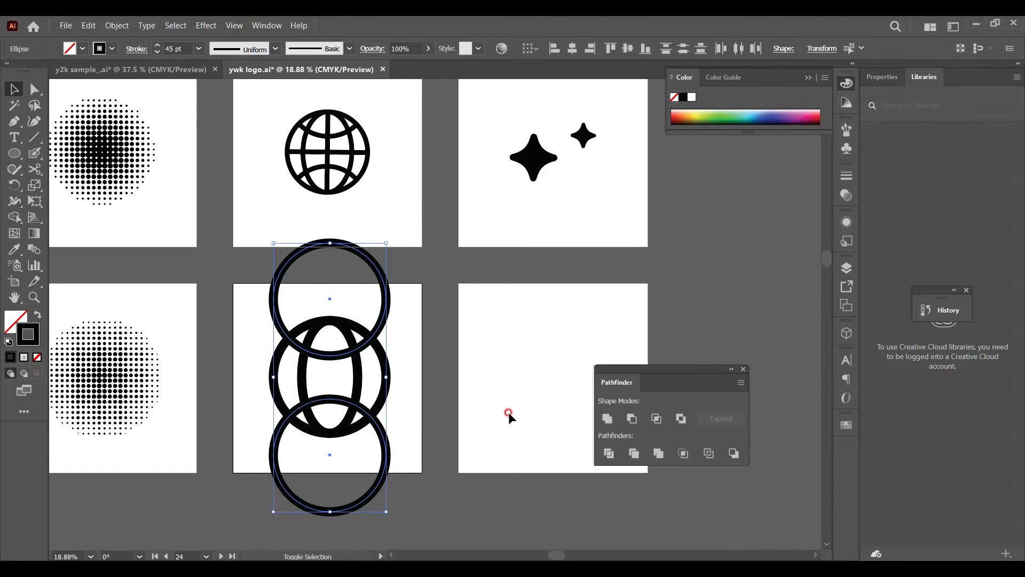
key(ctrl+g)
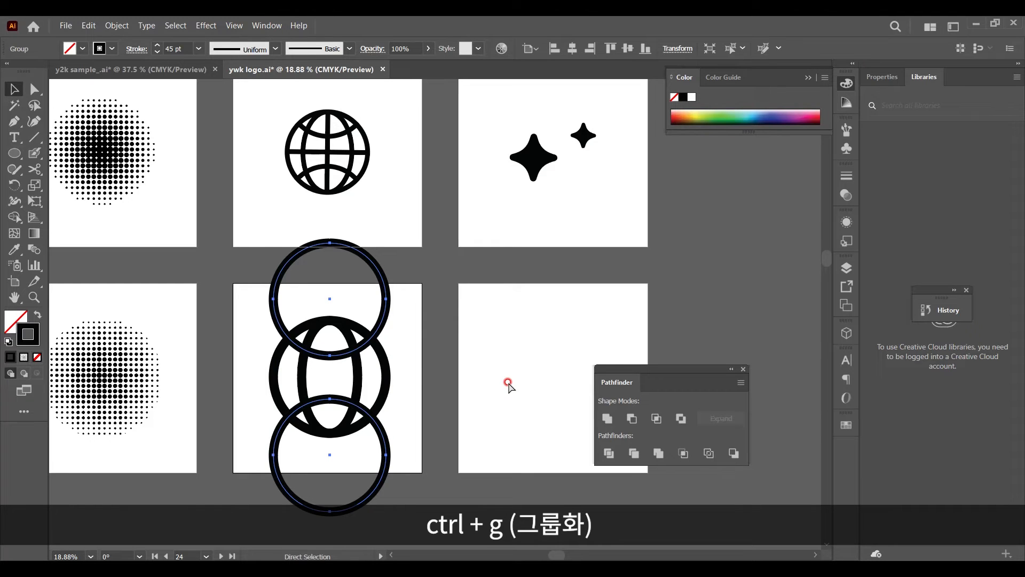
click(433, 382)
drag(414, 373, 258, 373)
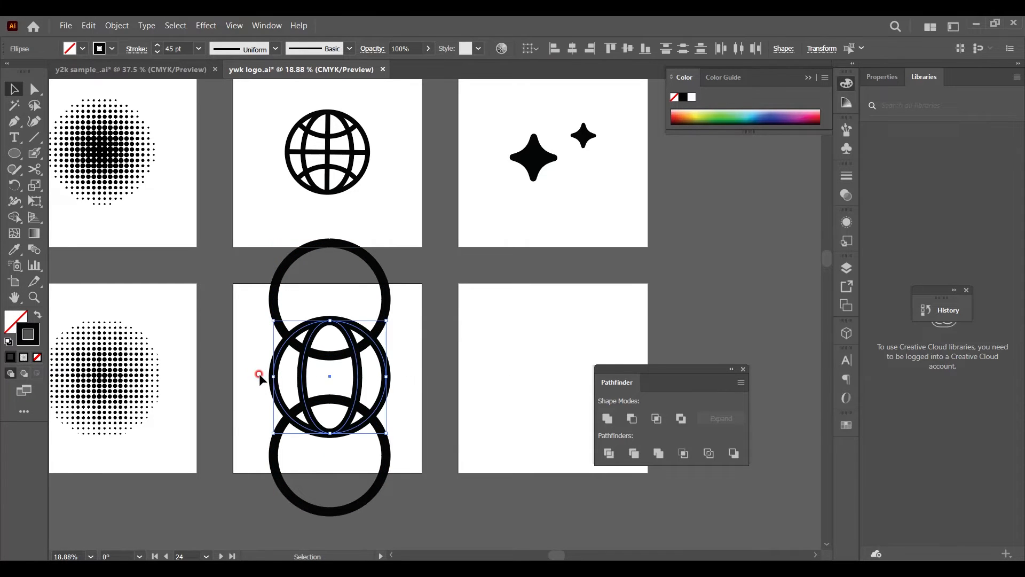
key(ctrl+g)
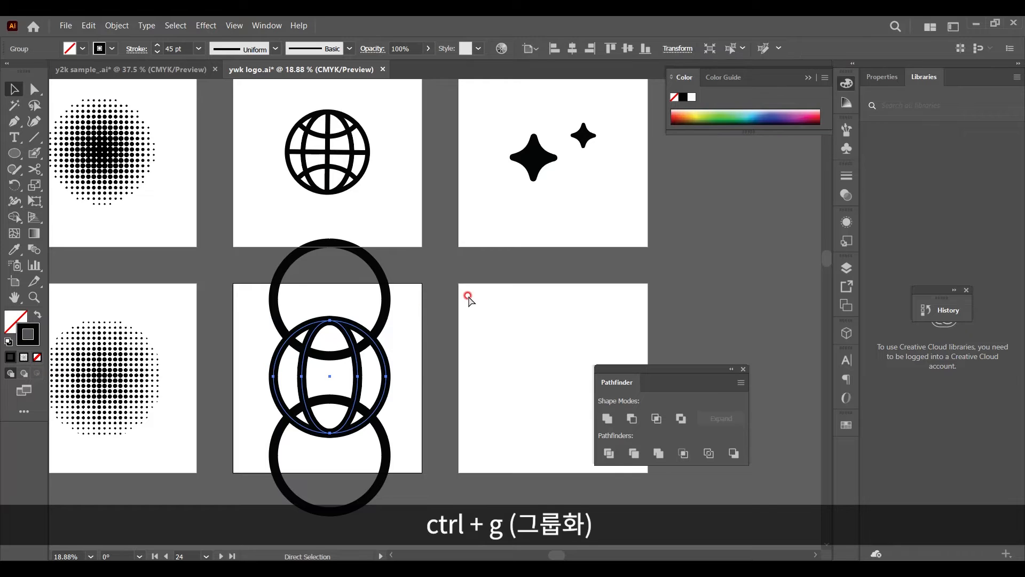
Align the two circle groups to each other at their horizontal and vertical centres
key(v)
drag(240, 278, 432, 455)
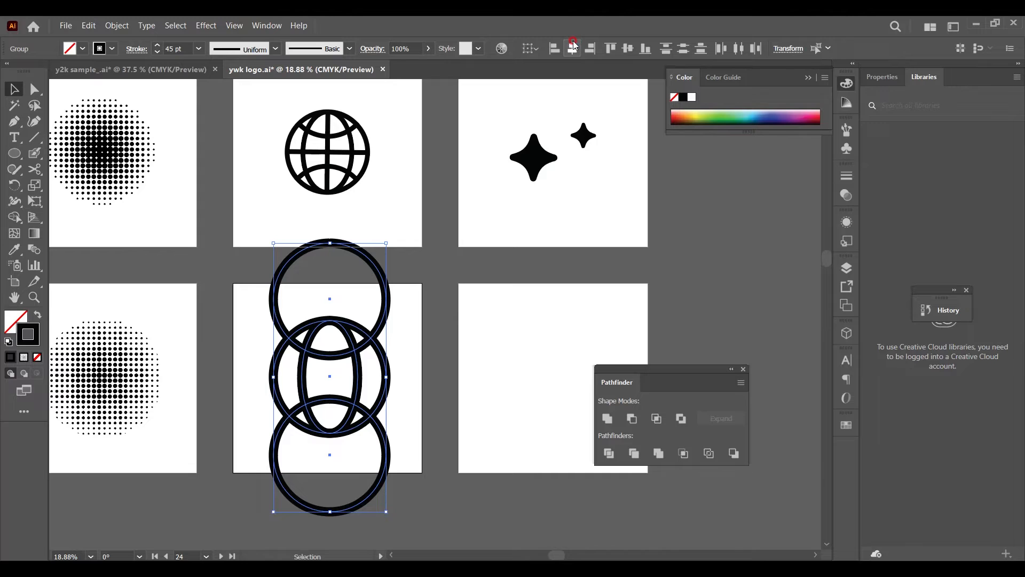
click(628, 49)
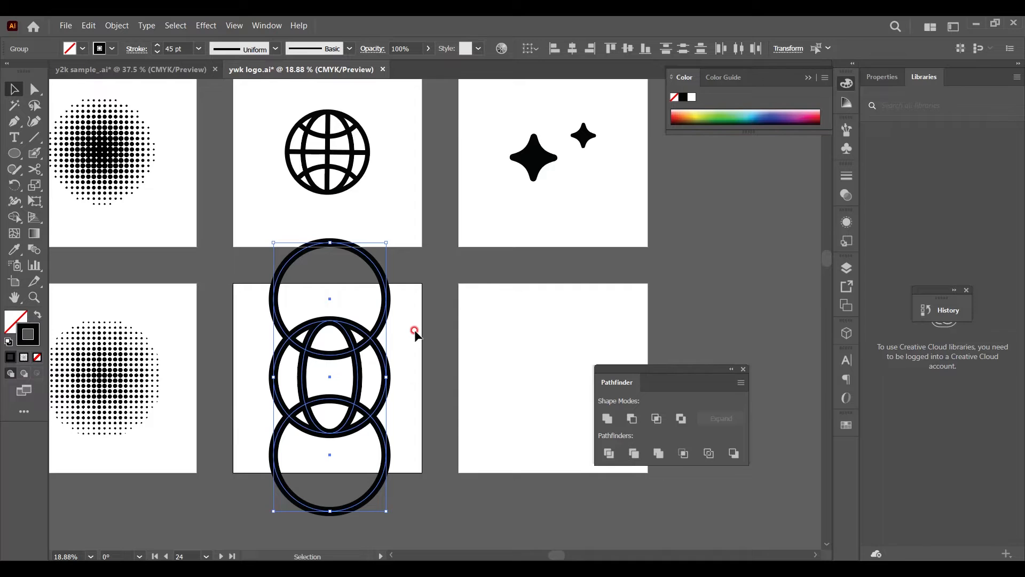
Remove the parts of the upper and lower circles that extend outside the globe outline with the Shape Builder tool
click(14, 216)
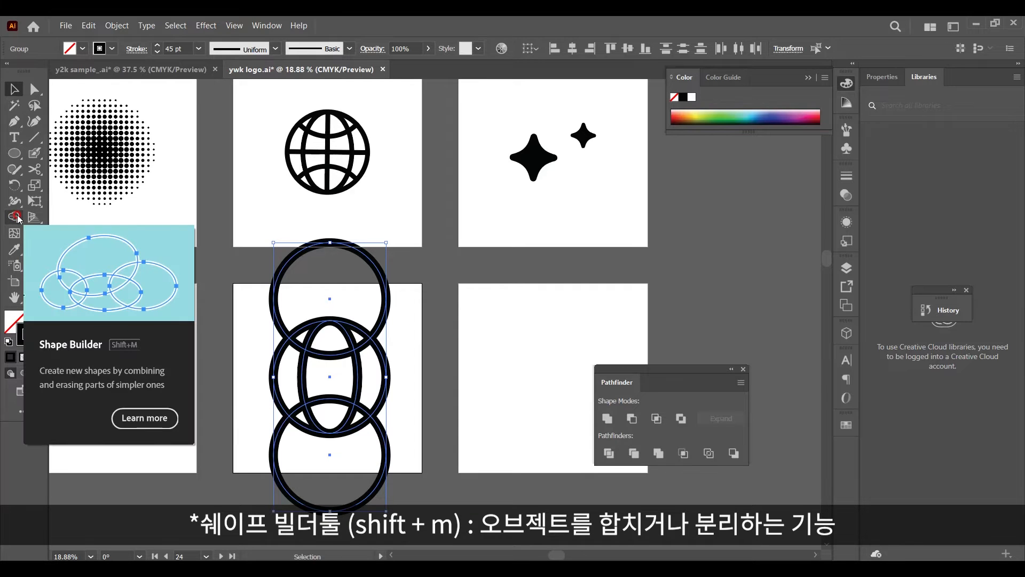
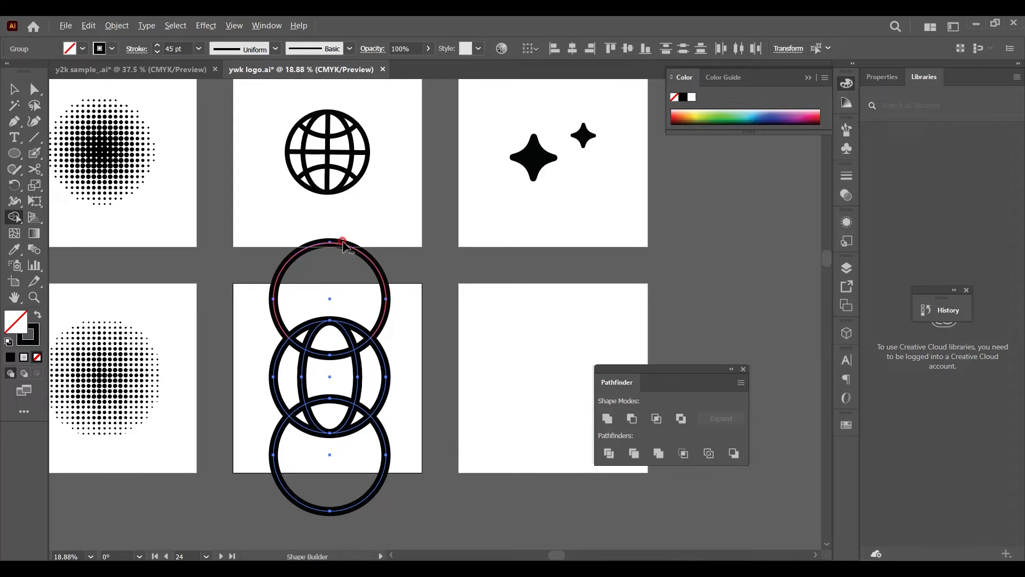
alt+click(374, 264)
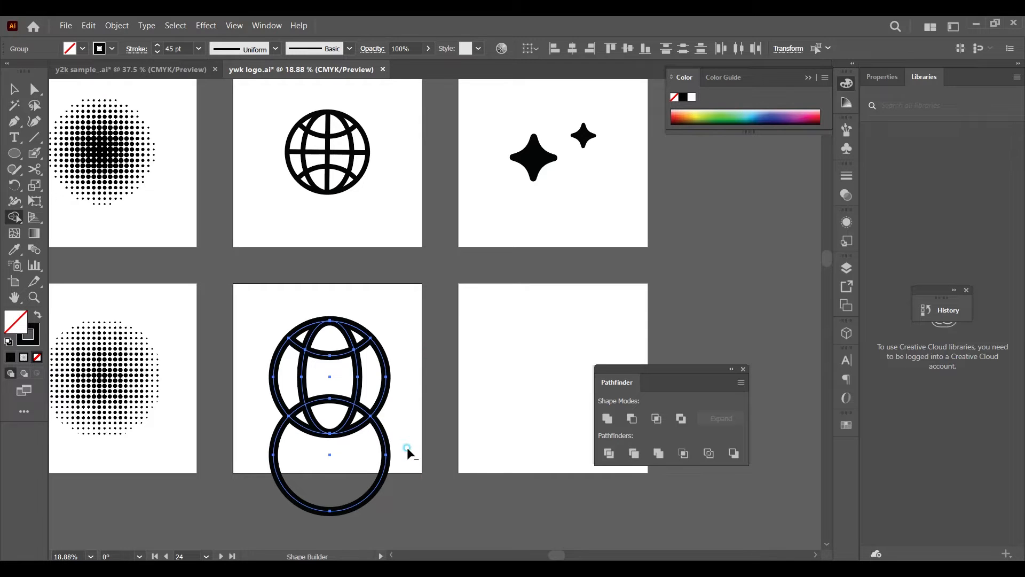
alt+click(385, 449)
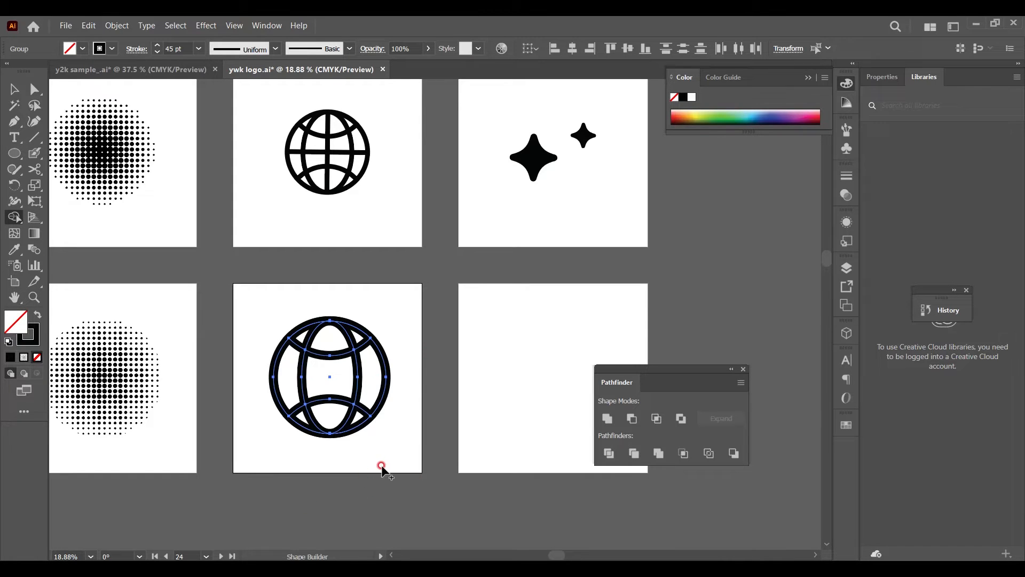
key(v)
click(414, 424)
Turn on Smart Guides for snapping to the globe's points and centre
click(228, 32)
click(339, 323)
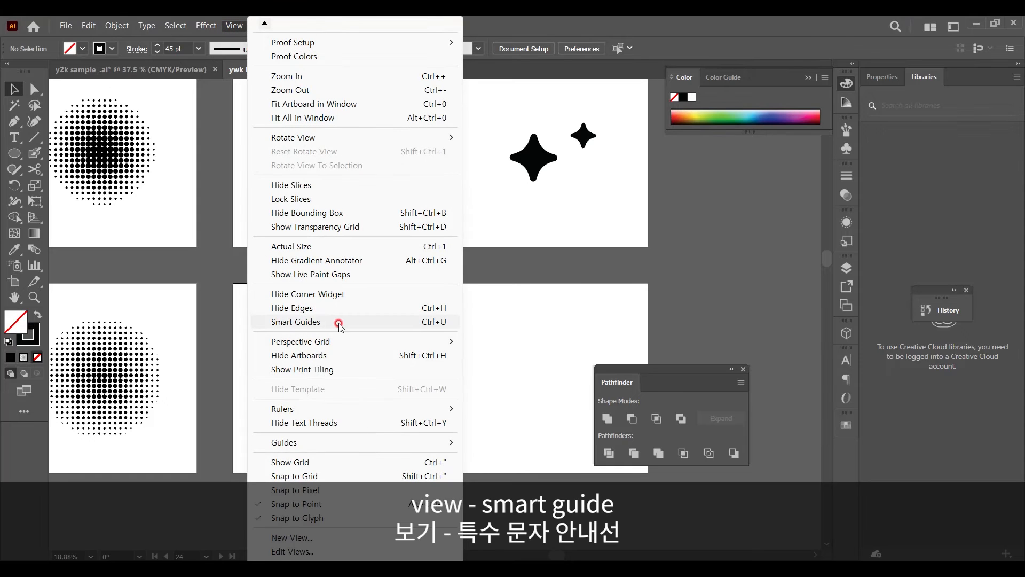
click(448, 311)
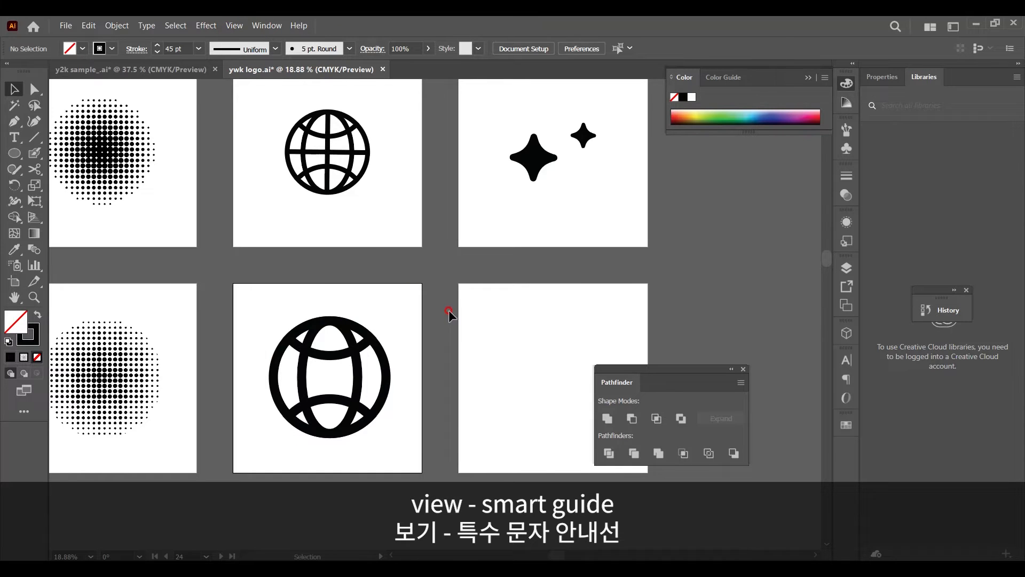
Draw a straight horizontal line through the globe's centre, from one side of the outer circle to the other
scroll(414, 382, up, 2)
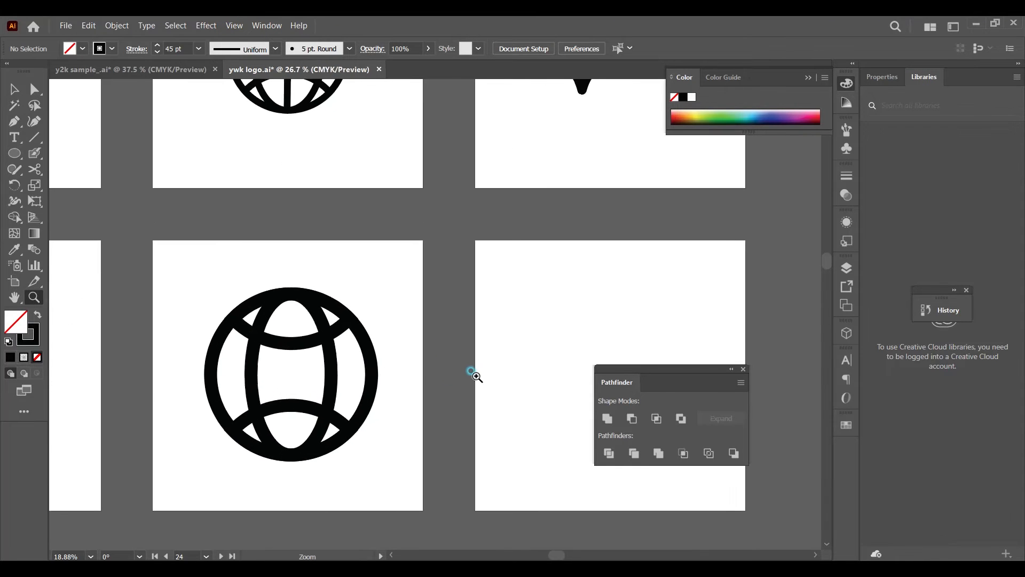
click(34, 140)
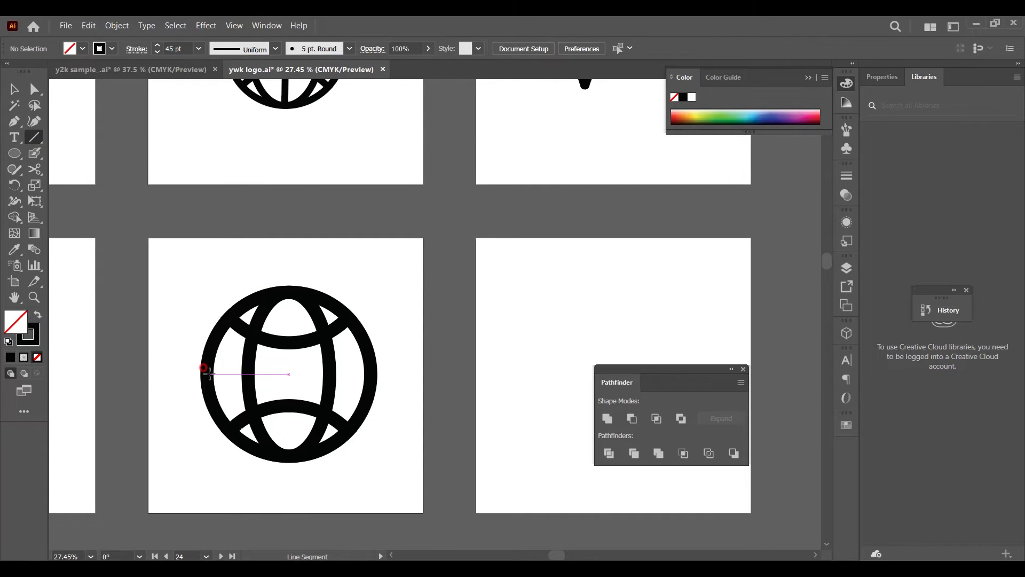
drag(203, 367, 366, 366)
key(shift)
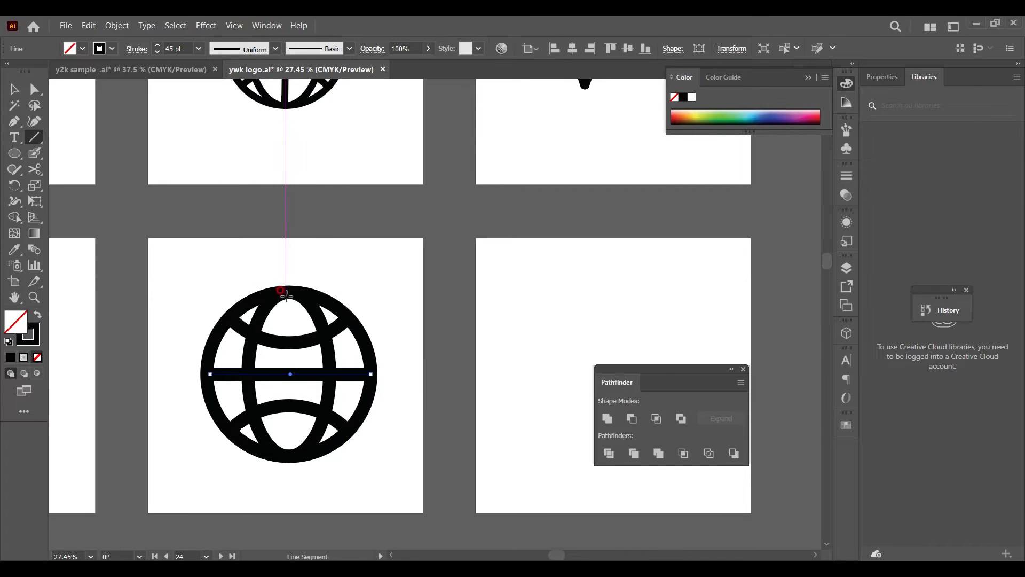
Draw a straight vertical centre line through the globe and expand the whole globe's fill and stroke
key(shift)
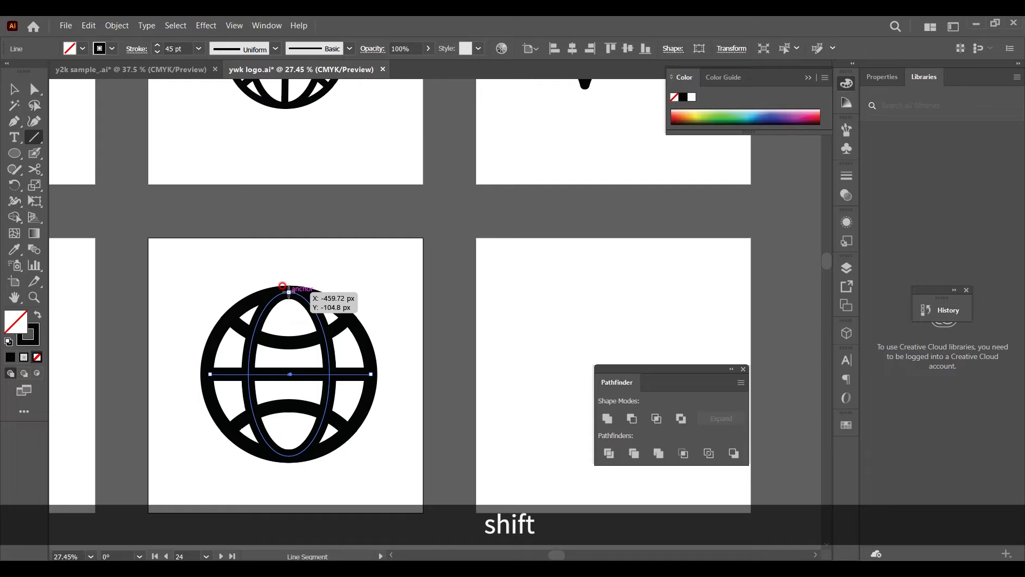
drag(289, 292, 292, 451)
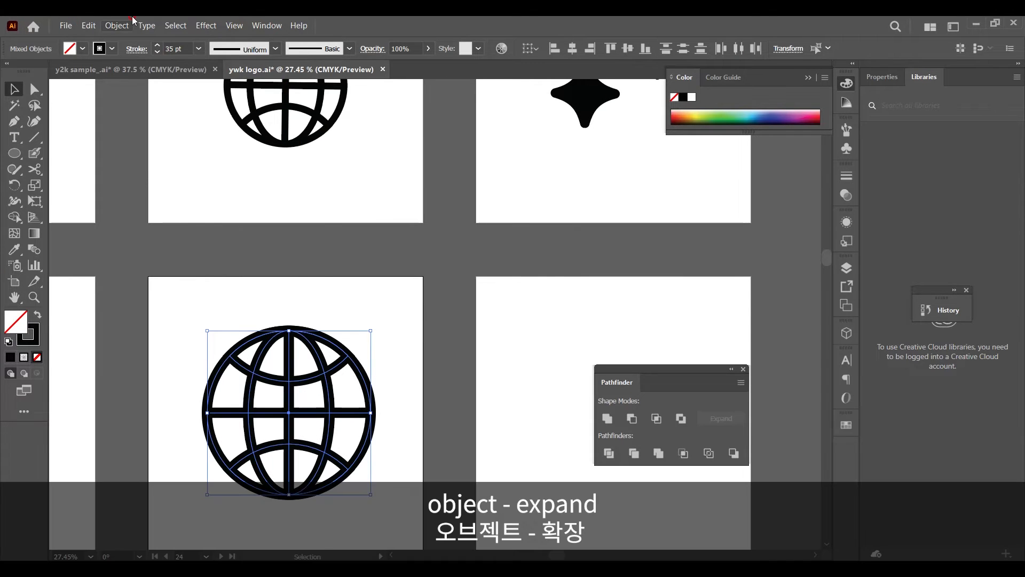
click(127, 25)
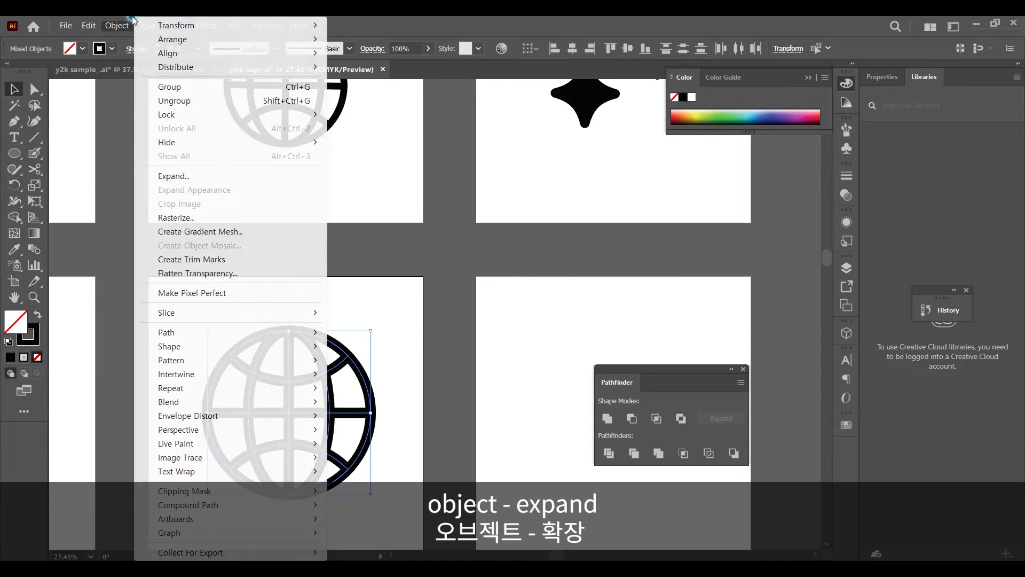
click(188, 178)
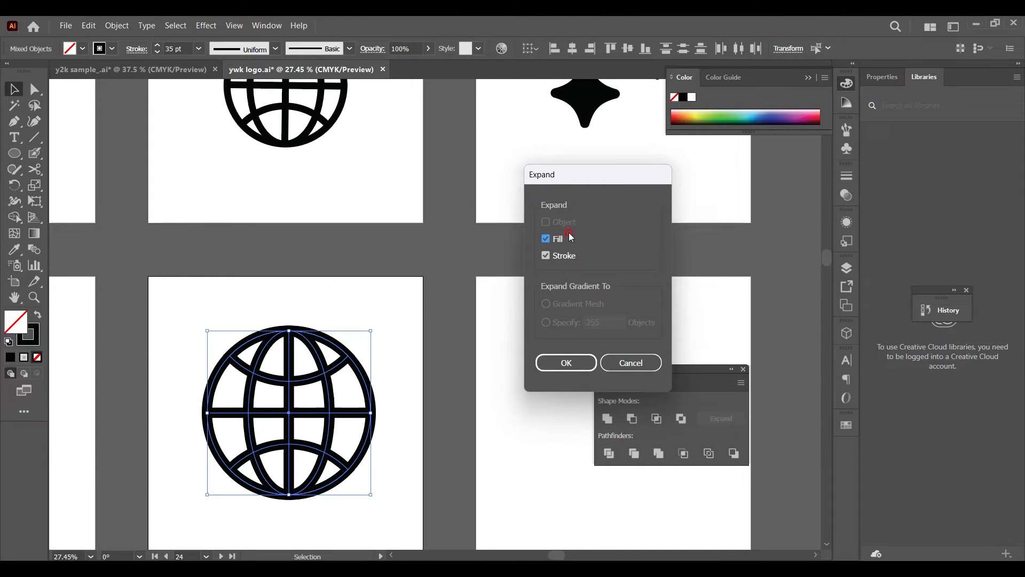
click(576, 366)
scroll(395, 325, down, 1)
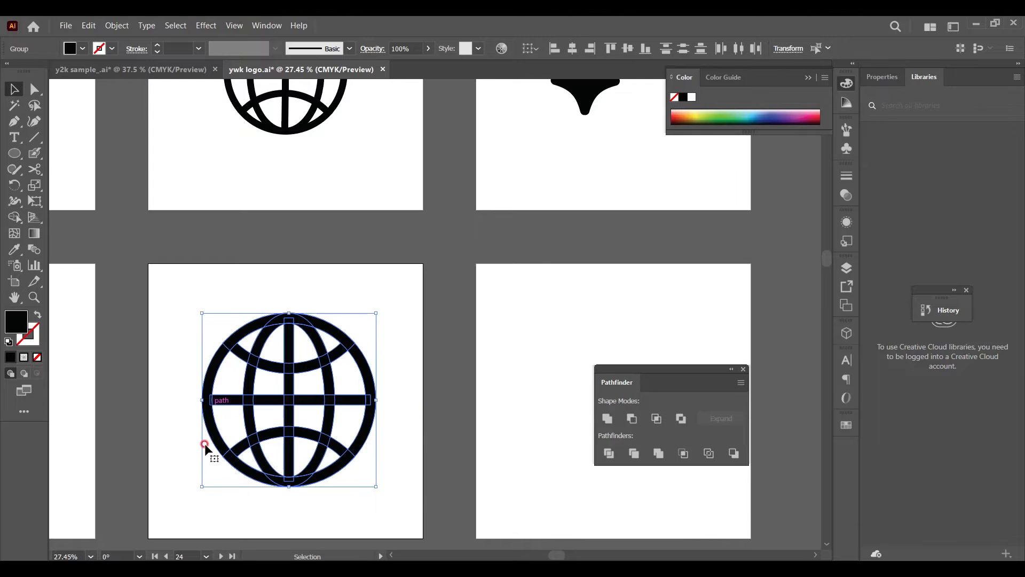
Unite the expanded globe pieces into one shape with Pathfinder
drag(618, 382, 485, 328)
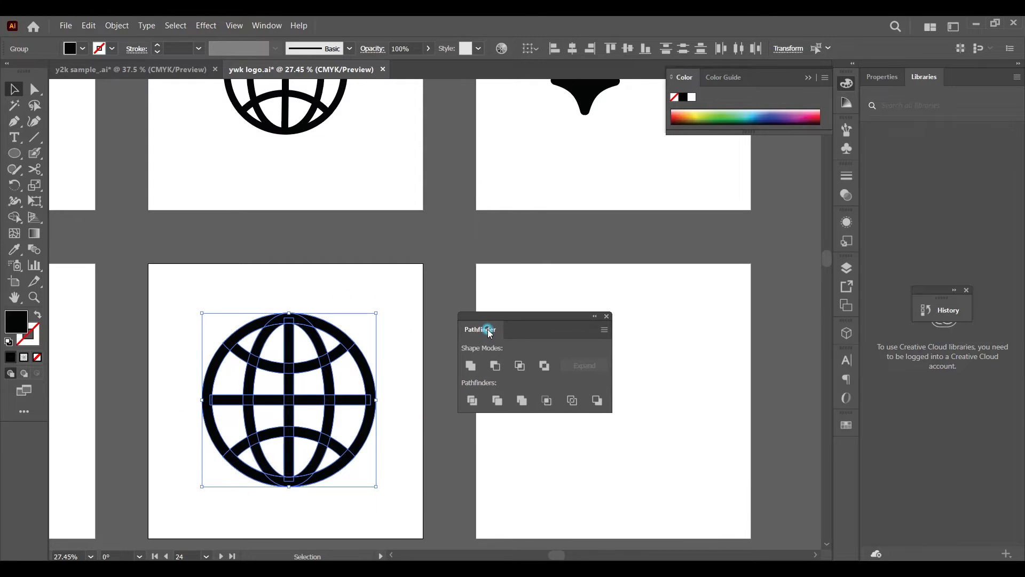
click(468, 363)
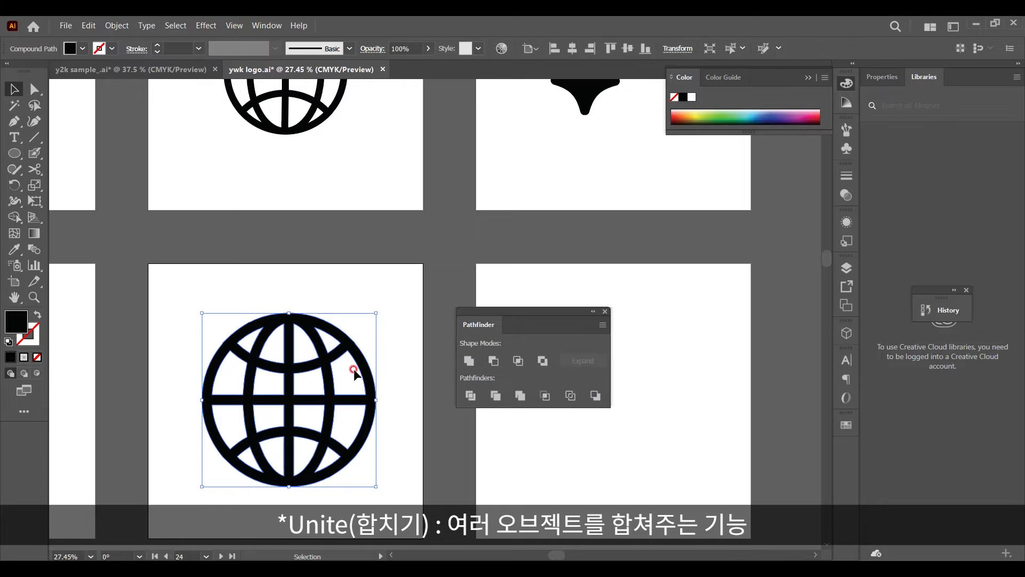
click(374, 416)
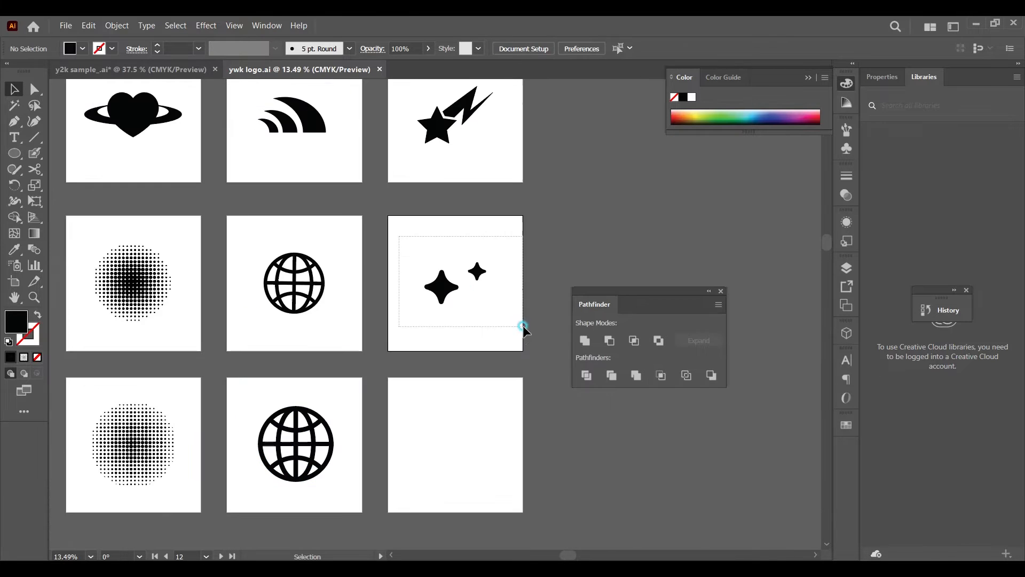
Draw a small black circle in the left half of the empty artboard below the sparkle icon
drag(401, 238, 470, 314)
click(542, 257)
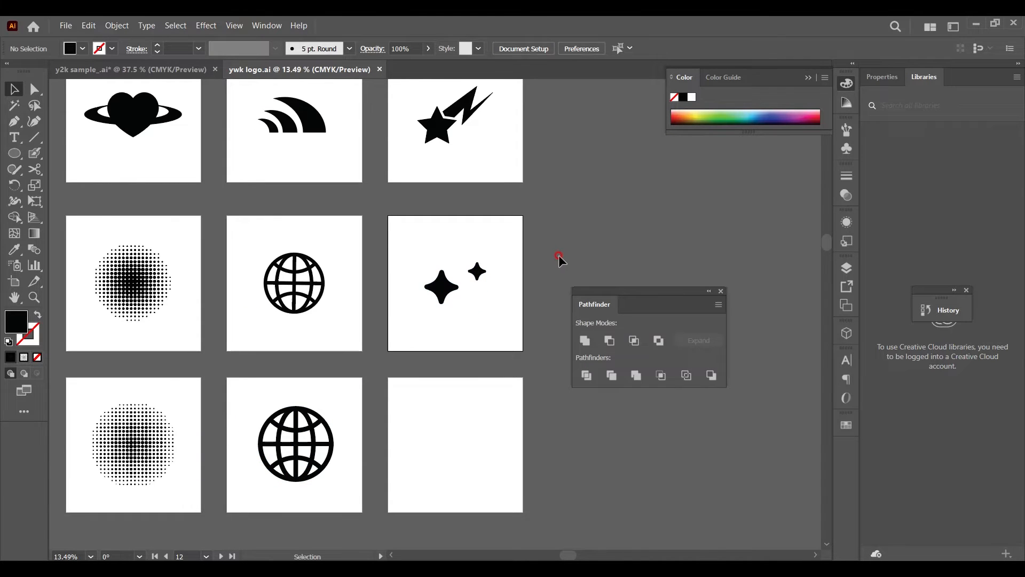
click(15, 153)
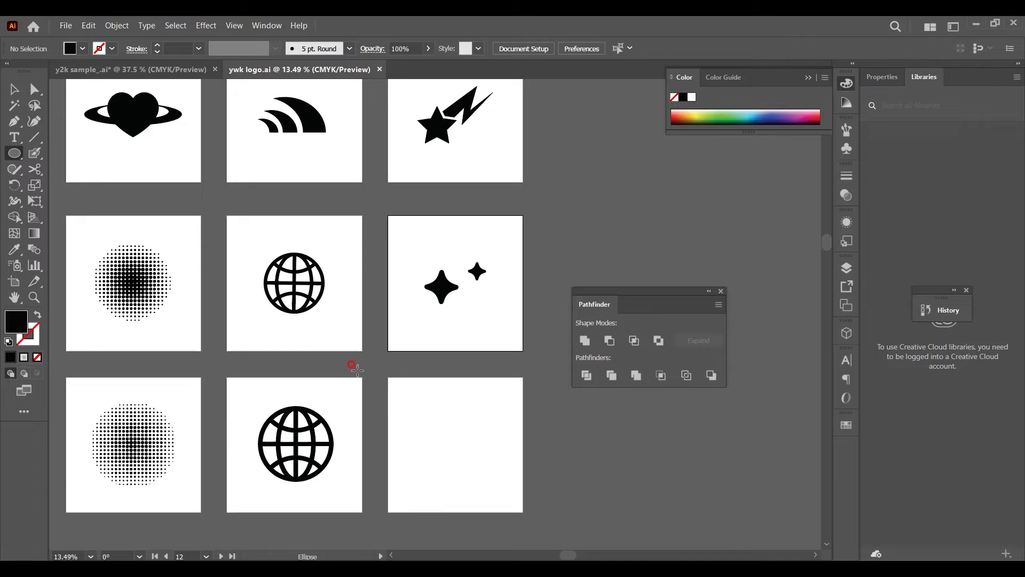
drag(412, 420, 454, 443)
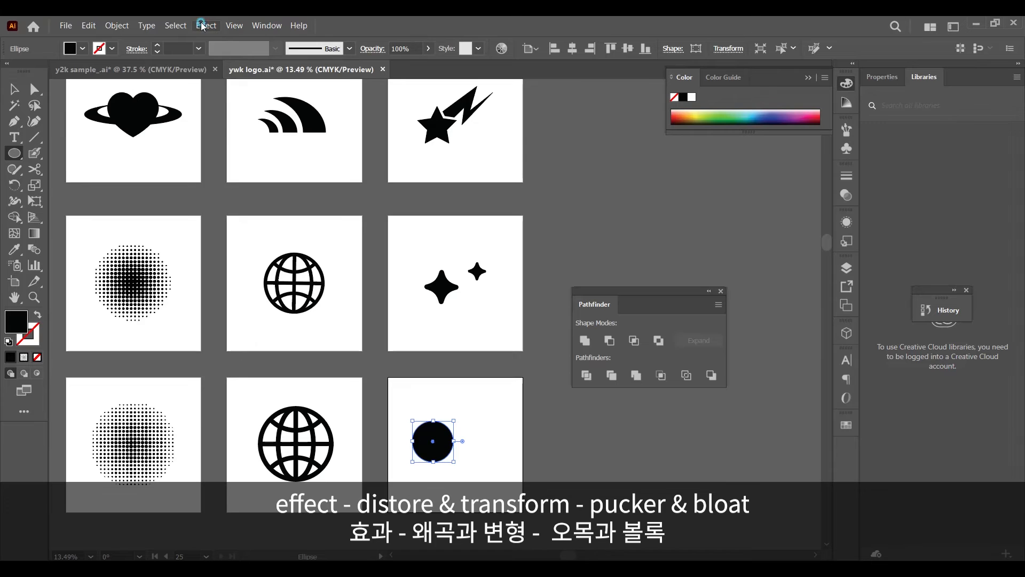
Apply the Pucker & Bloat effect at -54% to the circle to form a four-pointed star
click(203, 26)
mouse_move(299, 144)
click(386, 158)
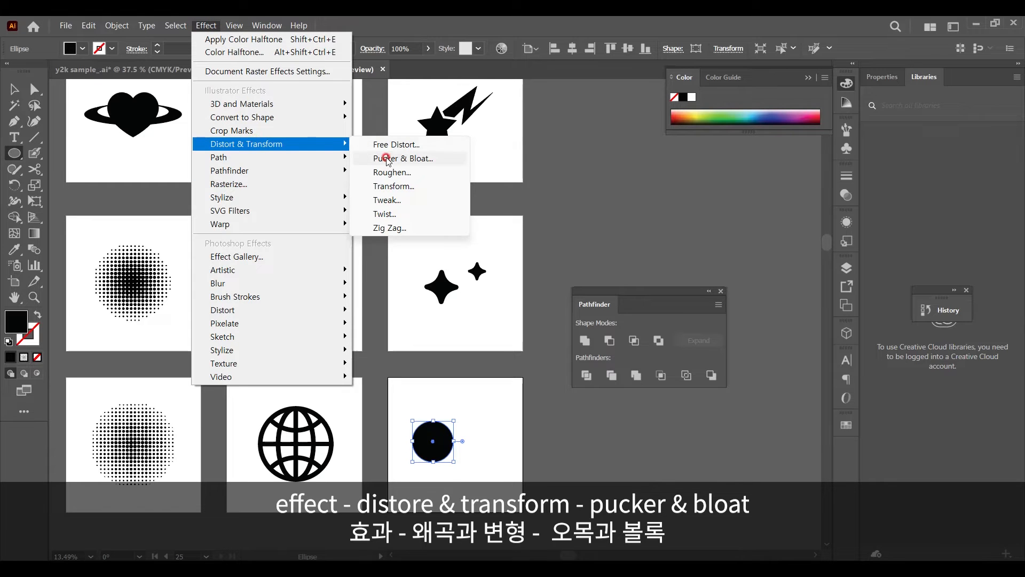
click(593, 241)
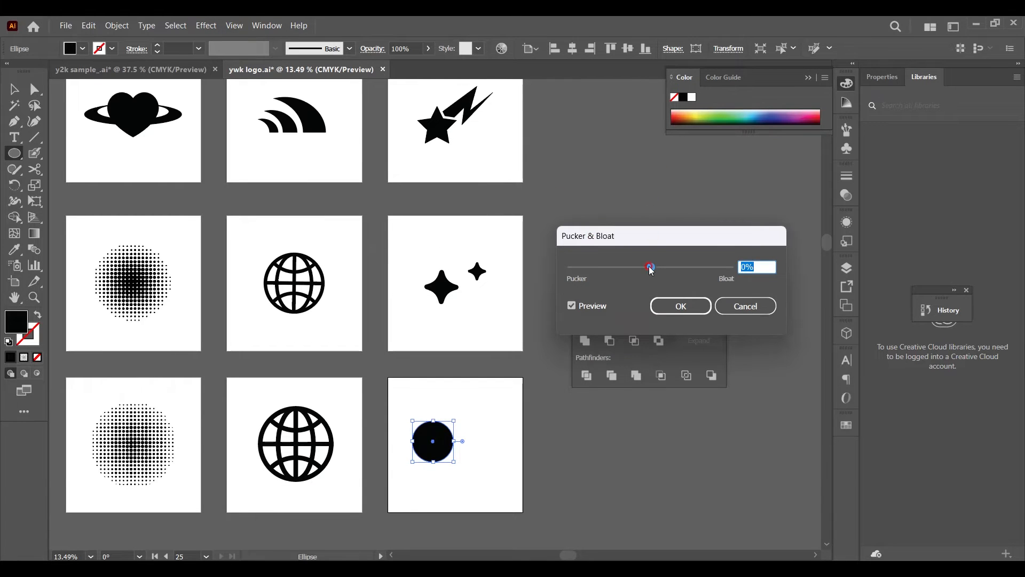
drag(648, 265, 629, 266)
click(439, 415)
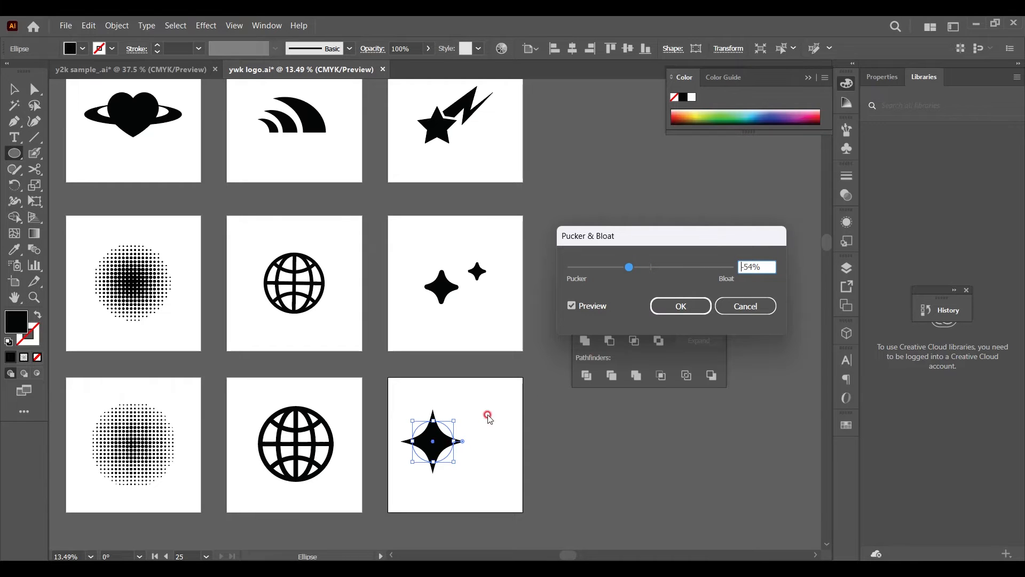
click(681, 306)
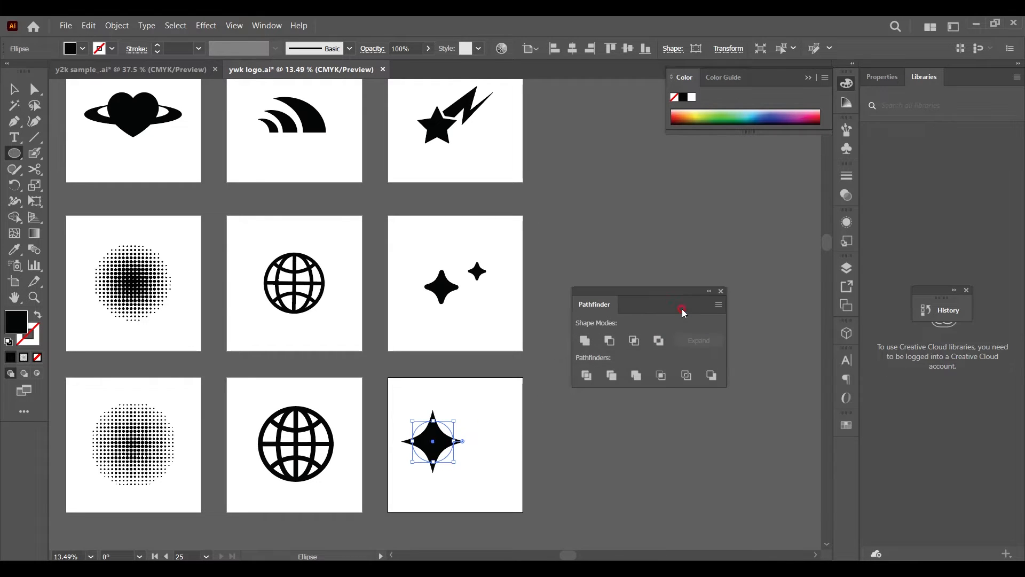
Expand the appearance of the puckered circle while in outline view, and return to the normal preview
key(ctrl+y)
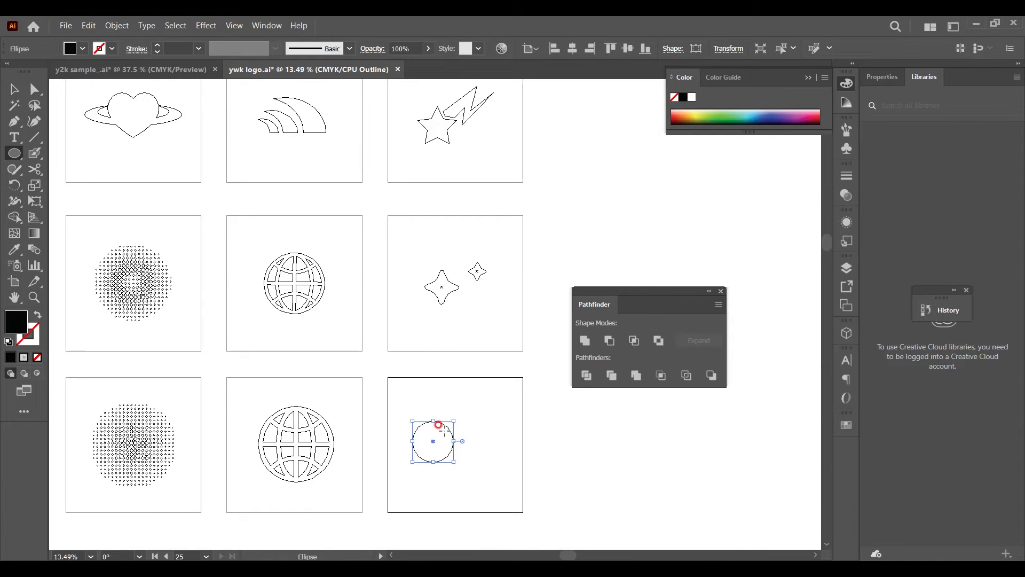
click(117, 25)
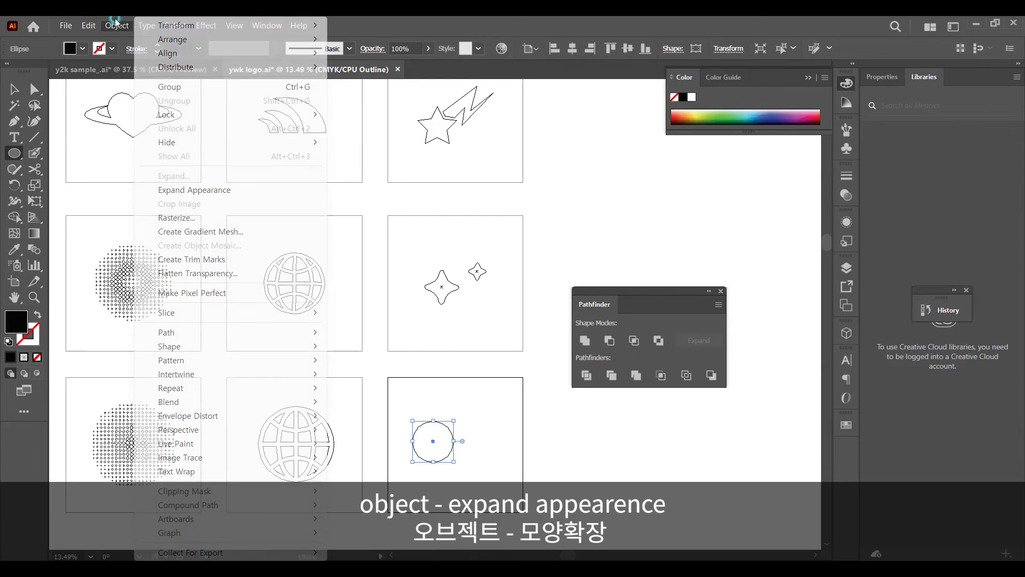
click(196, 192)
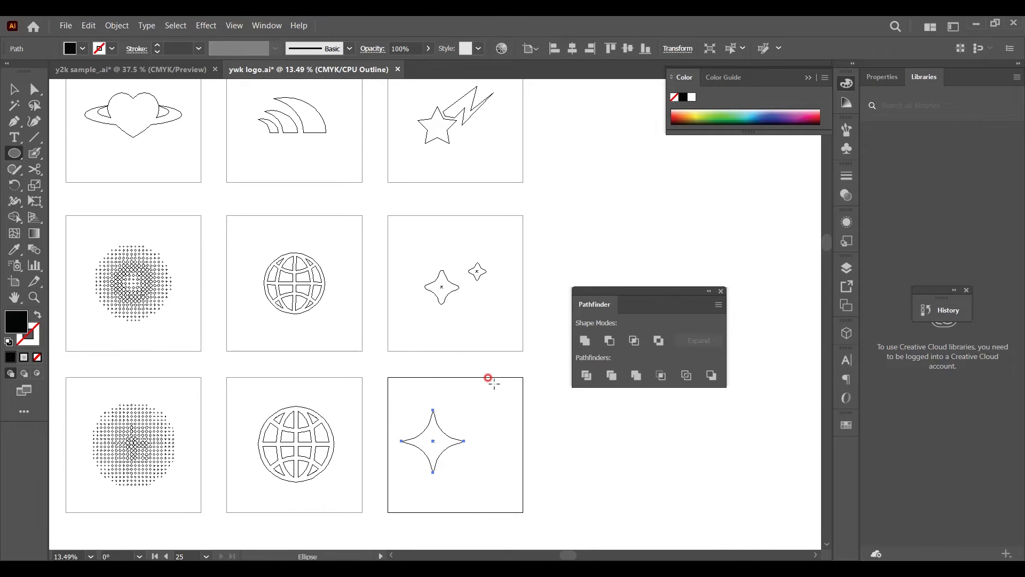
key(ctrl+y)
Round all four points of the star with a corner radius of about 17.66 px
key(z)
drag(475, 448, 600, 430)
key(v)
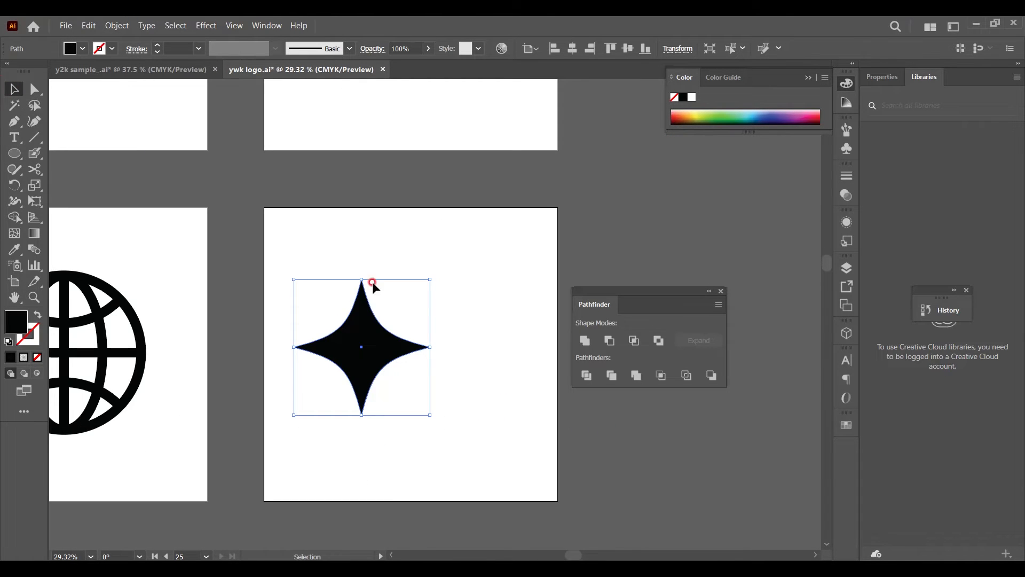
click(34, 89)
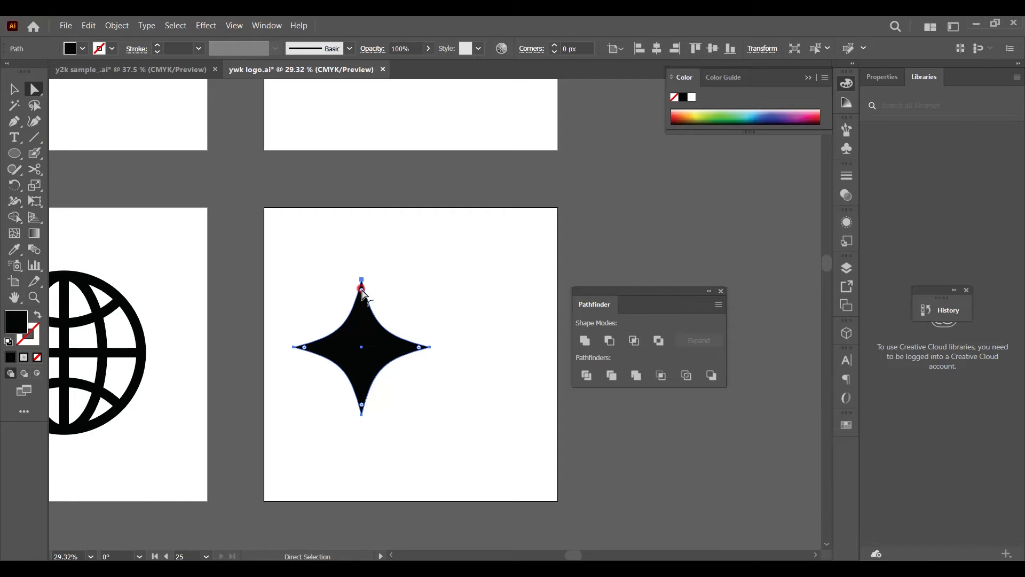
drag(361, 290, 361, 299)
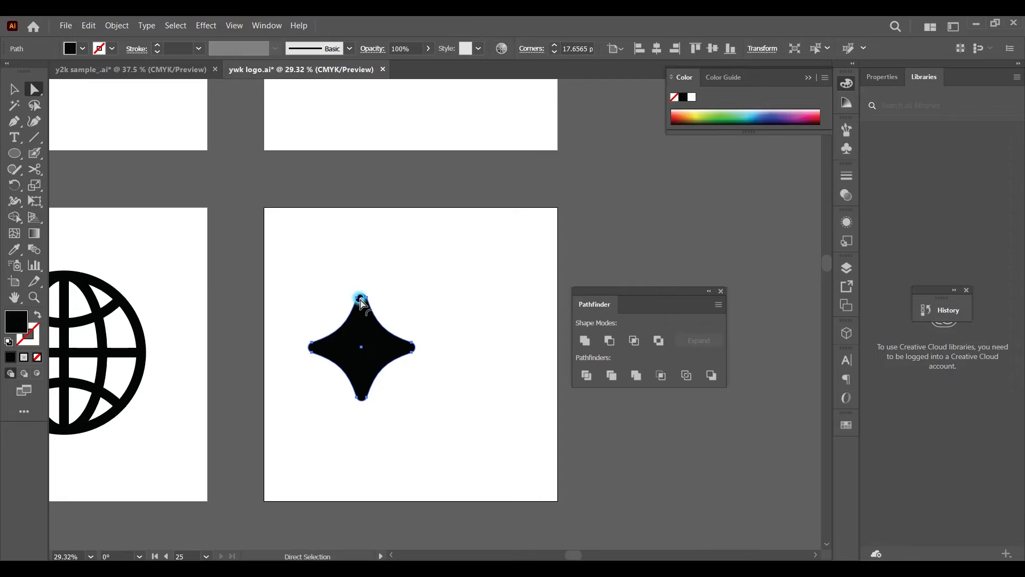
Reposition the rounded star up and to the right within its artboard
scroll(427, 305, down, 3)
key(v)
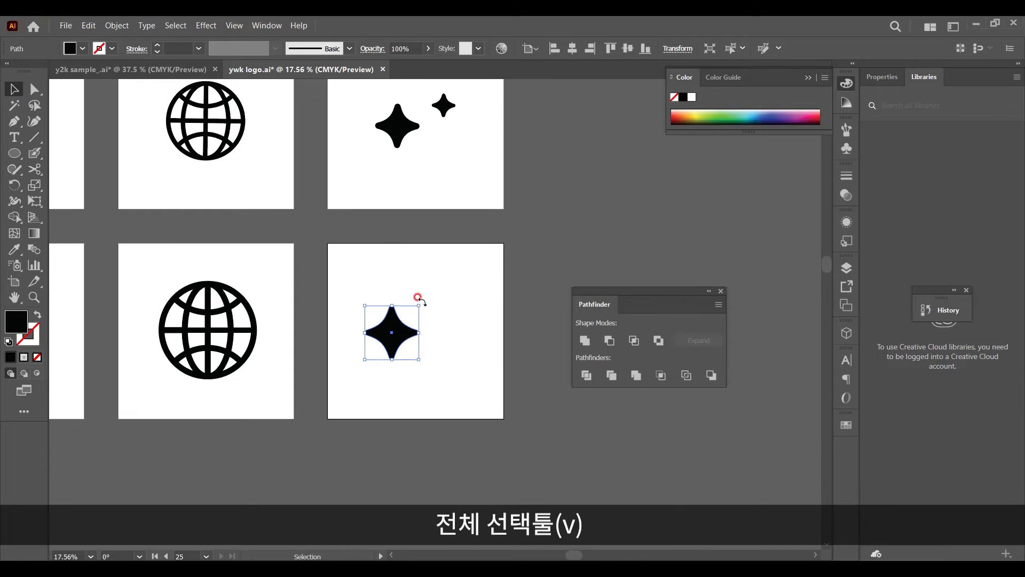
drag(401, 332, 454, 276)
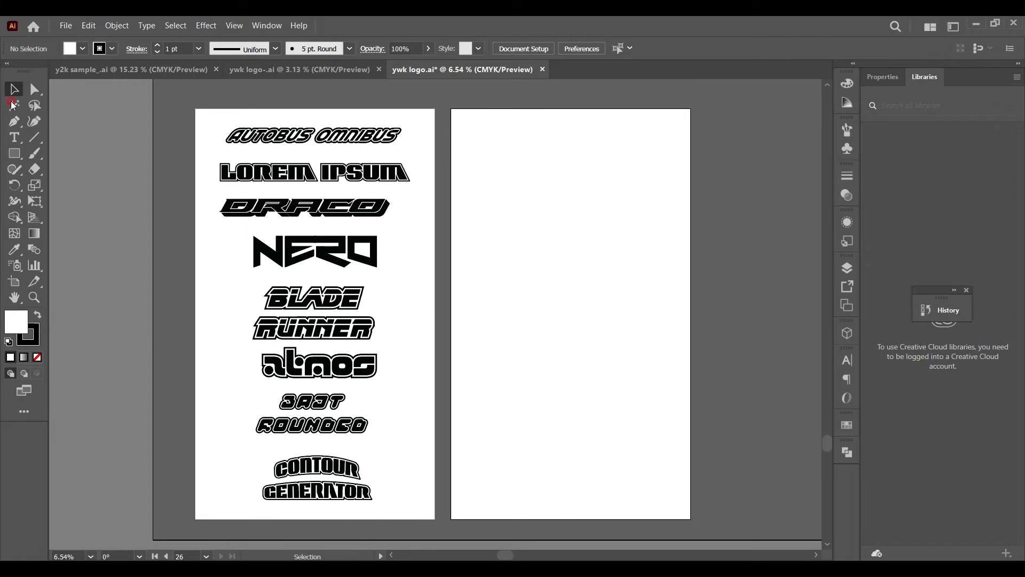
Add the text AUTOBUS OMNIBUS near the top of the blank artboard, at about 348 pt in NulshockRg-Bold
click(15, 138)
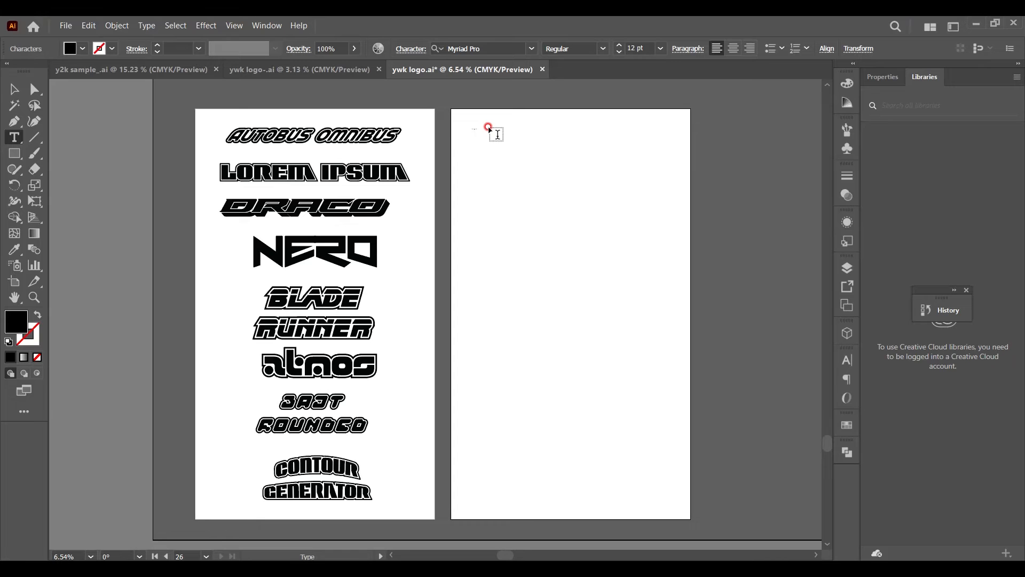
click(14, 90)
click(467, 123)
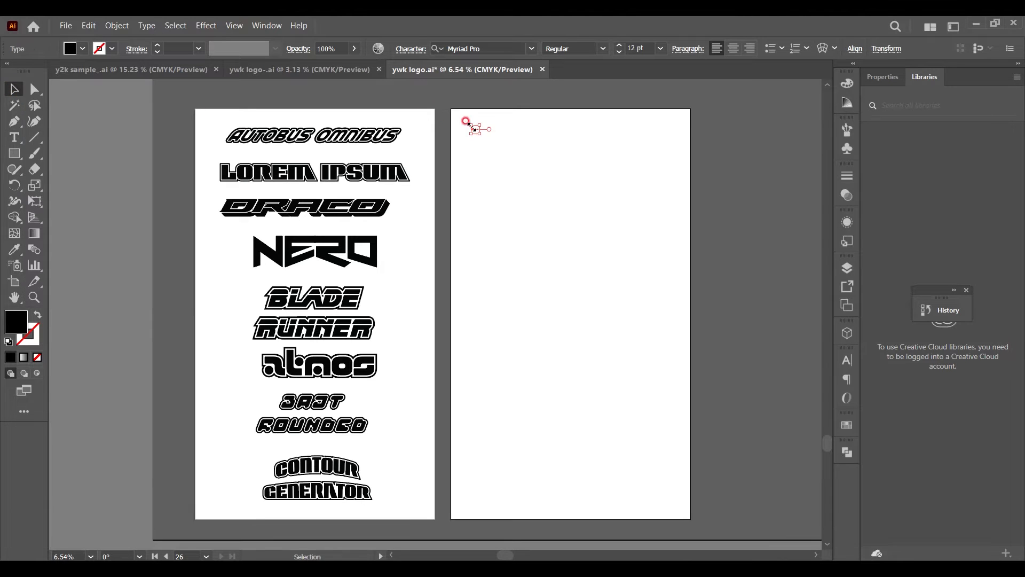
drag(480, 134, 550, 172)
click(531, 49)
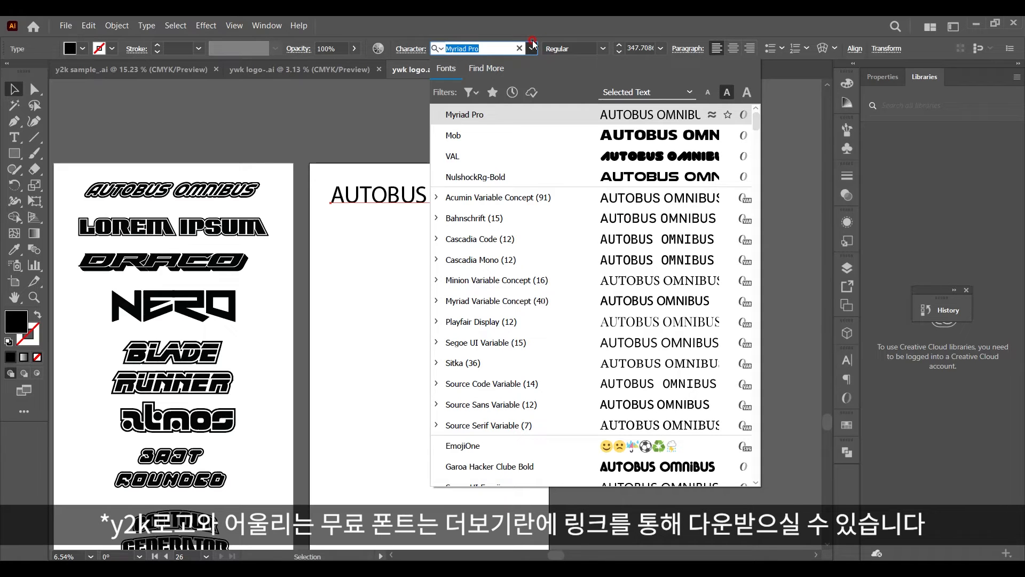
click(475, 177)
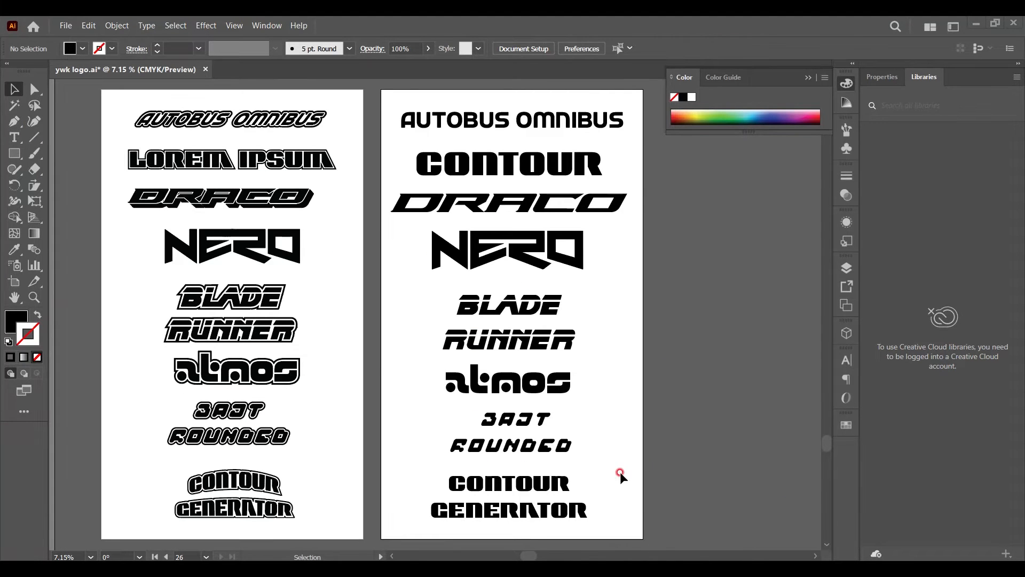
Convert all the text on the right-hand artboard to outlines and deselect it
drag(382, 112, 655, 530)
right_click(527, 312)
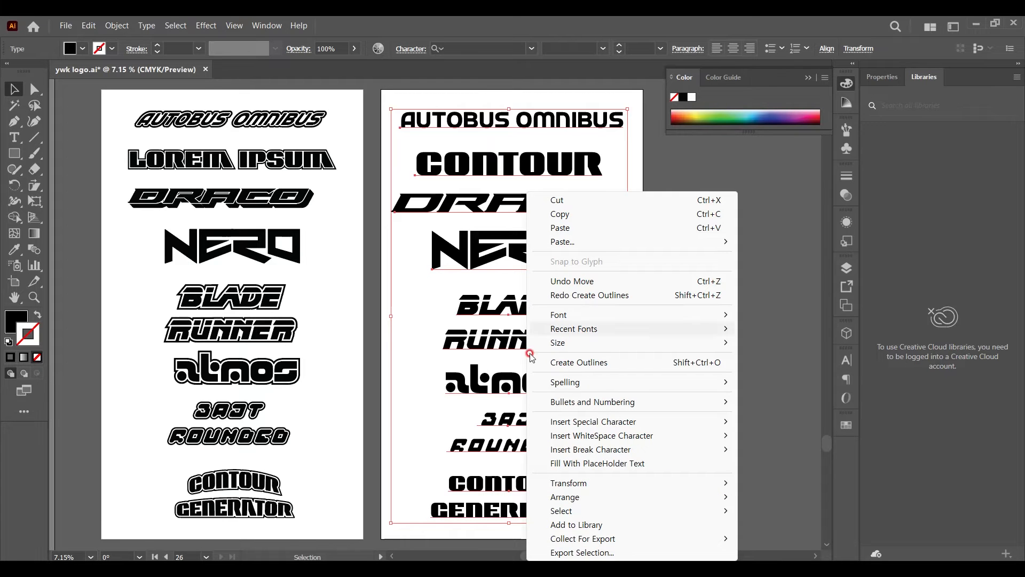
click(602, 364)
key(ctrl+shift+a)
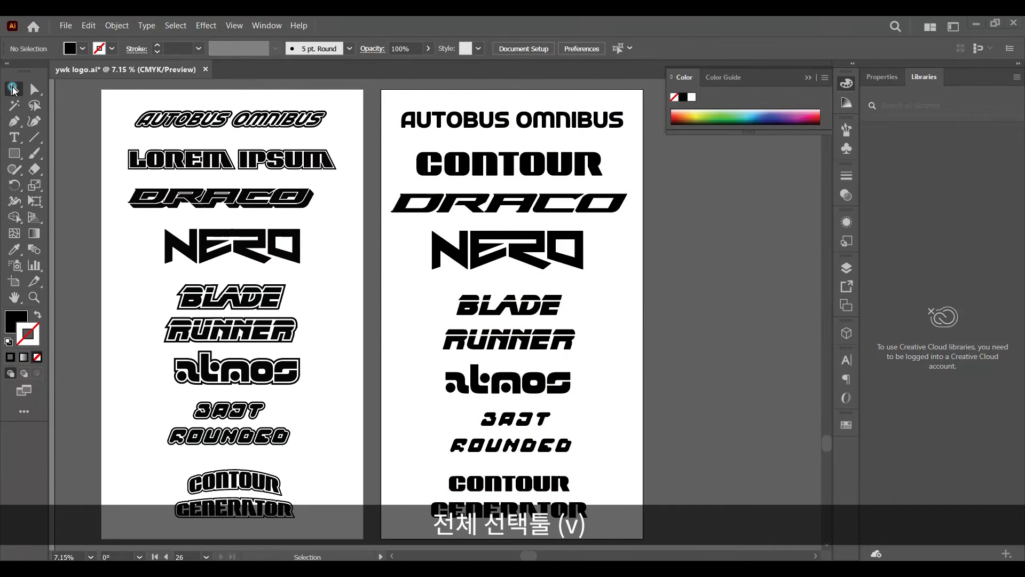
Slant the outlined AUTOBUS OMNIBUS lettering horizontally to the right with the Shear tool
drag(400, 98, 465, 119)
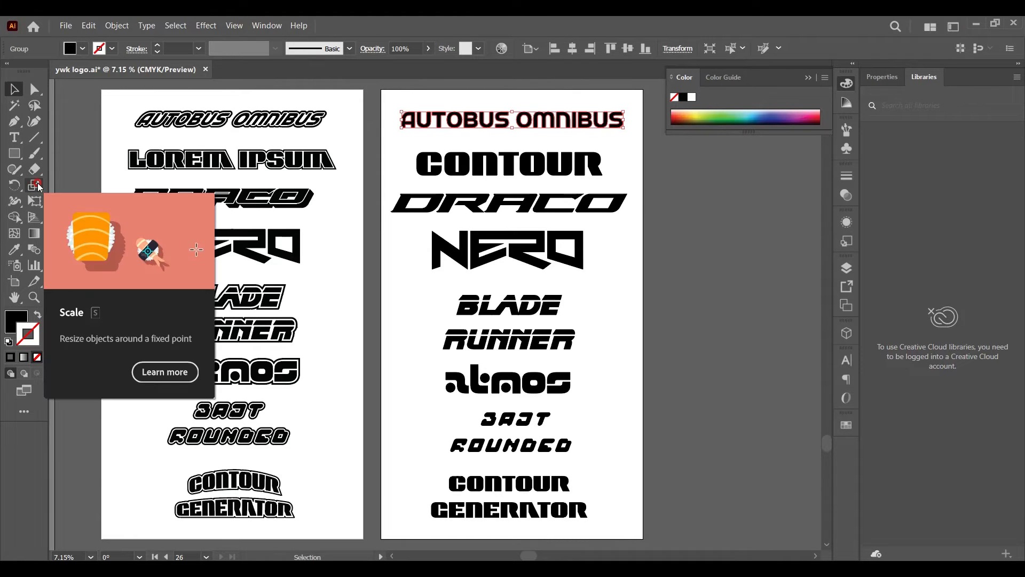
drag(40, 187, 69, 204)
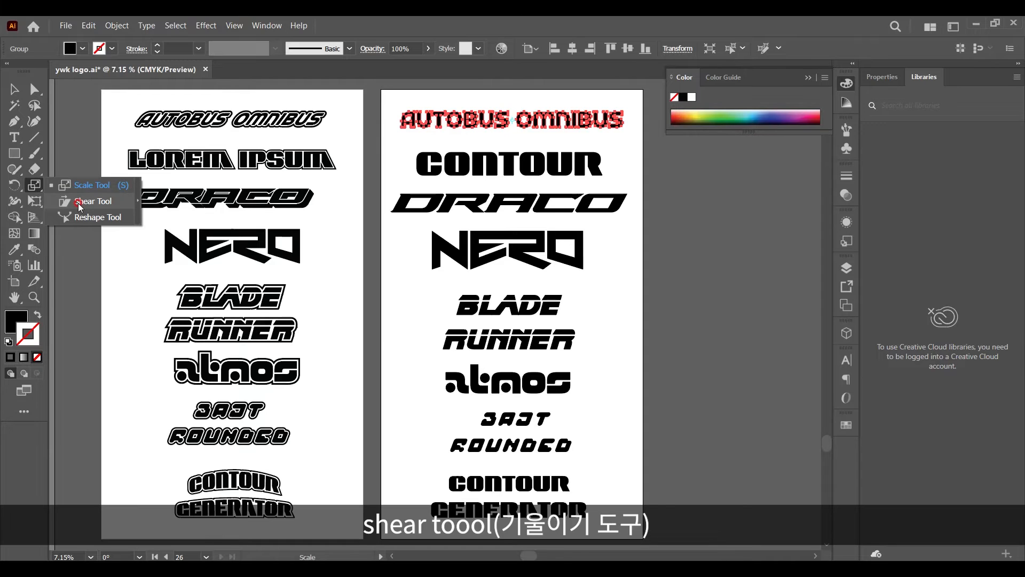
drag(77, 205, 77, 204)
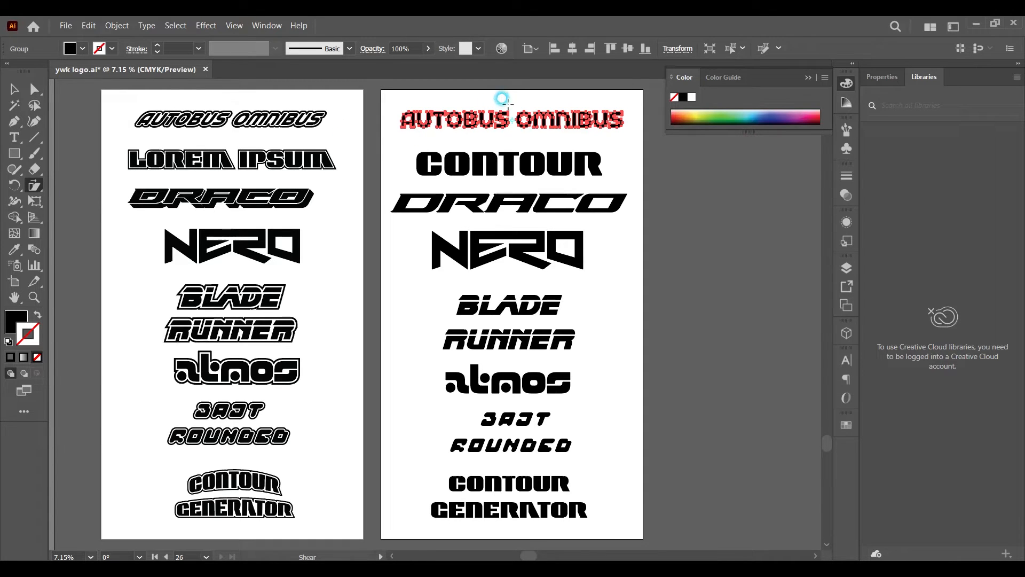
key(shift)
drag(501, 100, 528, 123)
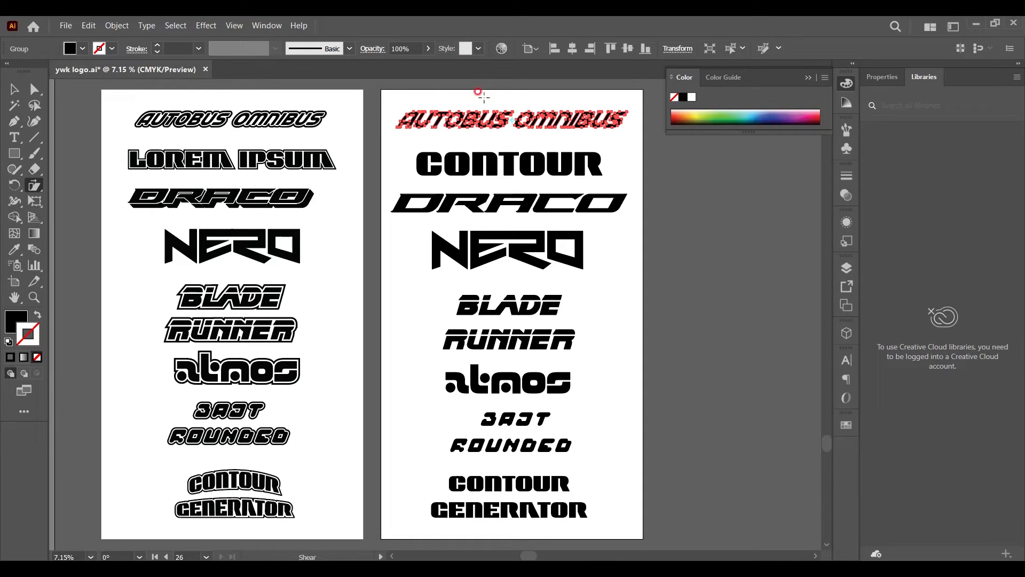
key(v)
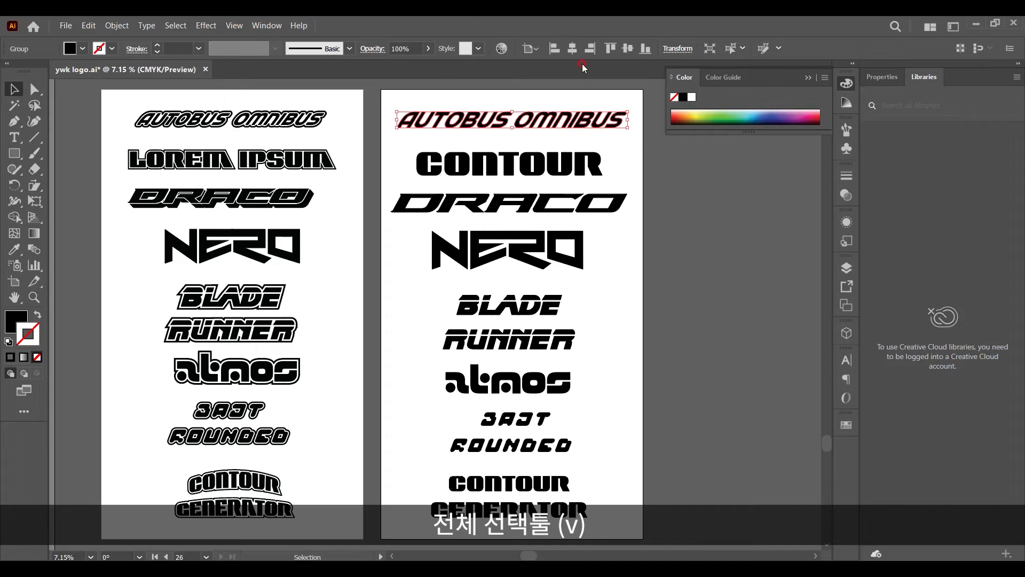
Offset the paths of the slanted AUTOBUS OMNIBUS lettering on the right-hand artboard by 25 px with Miter joins
key(z)
click(427, 112)
key(v)
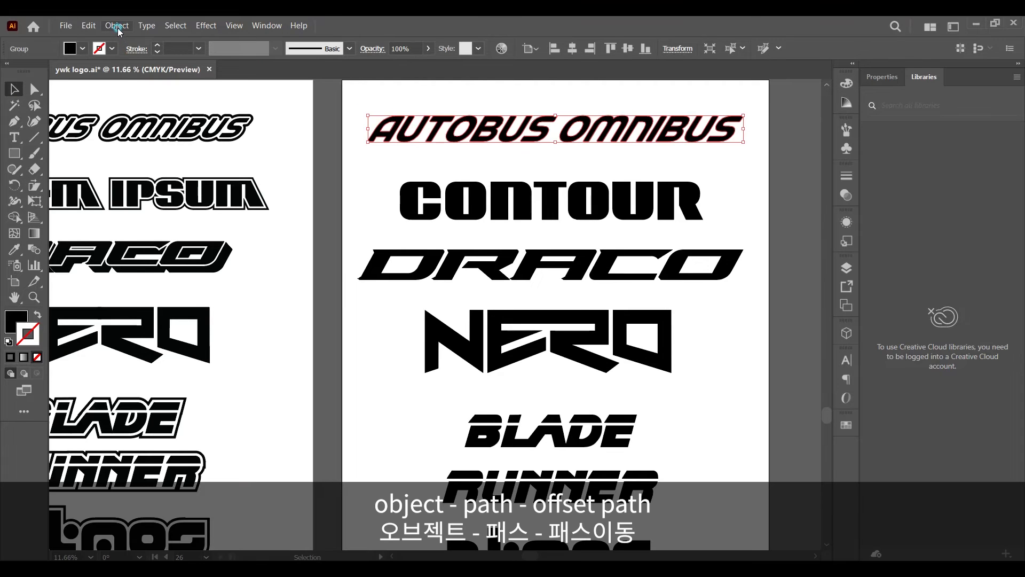
click(117, 26)
mouse_move(251, 332)
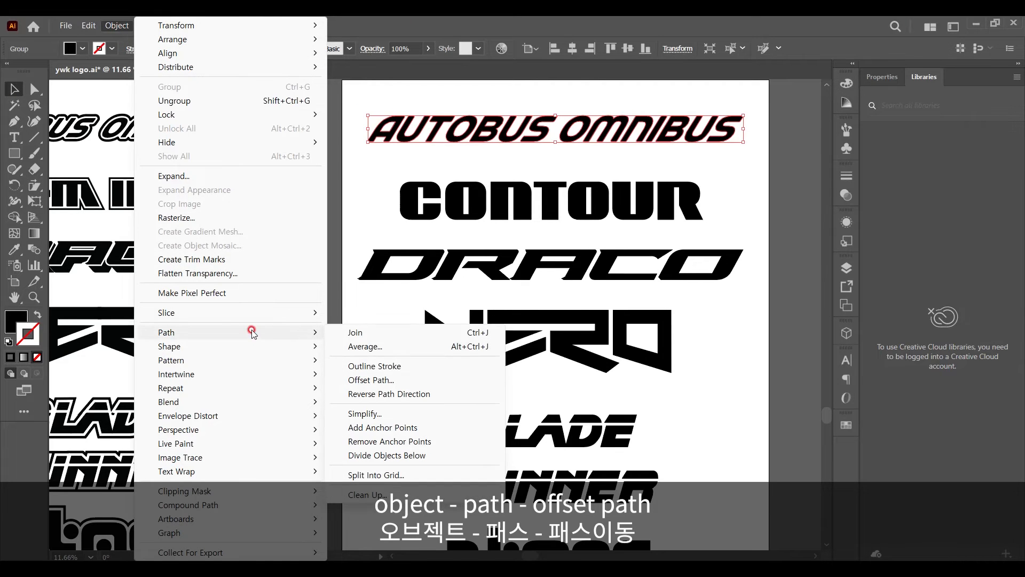
click(384, 380)
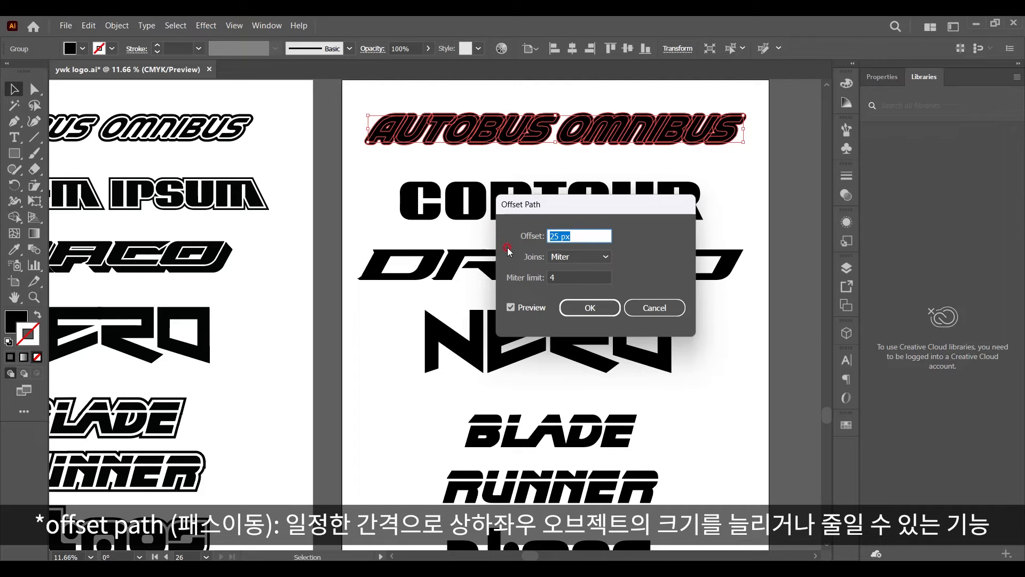
text(50)
key(Tab)
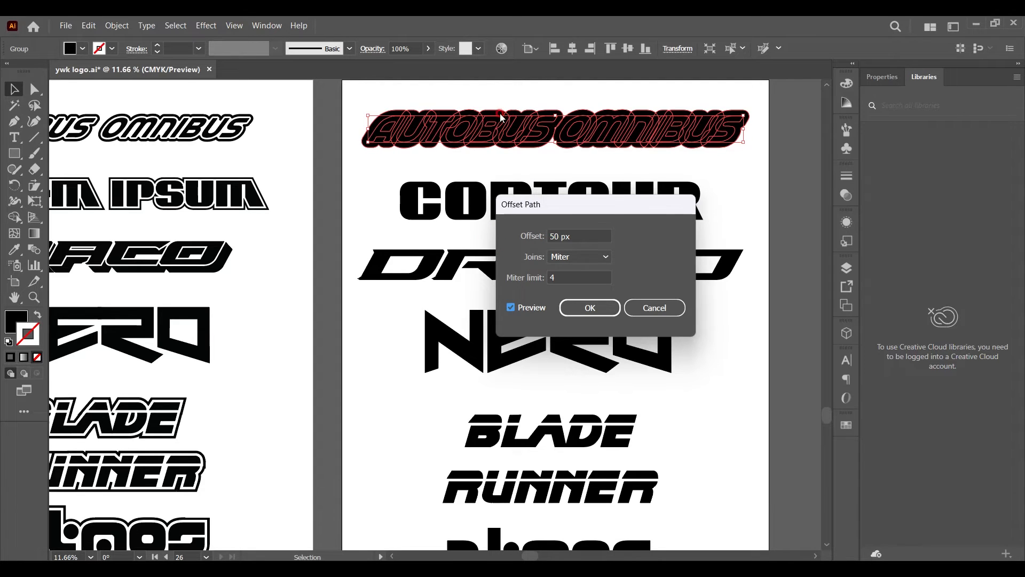
triple_click(578, 235)
text(25)
click(592, 306)
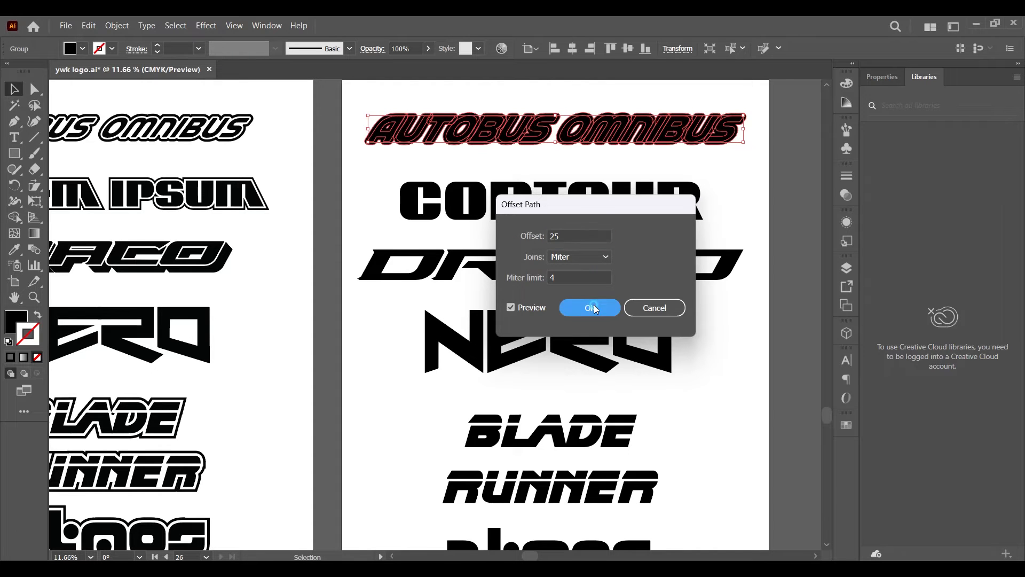
Give the offset shapes around AUTOBUS OMNIBUS no fill and a solid black stroke
click(15, 320)
click(37, 357)
click(29, 336)
click(10, 357)
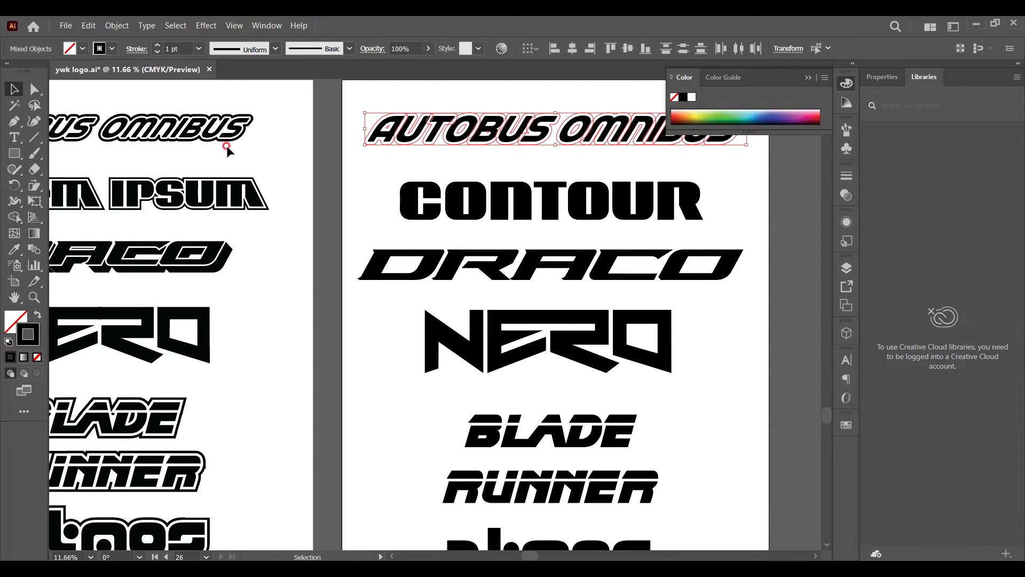
click(808, 79)
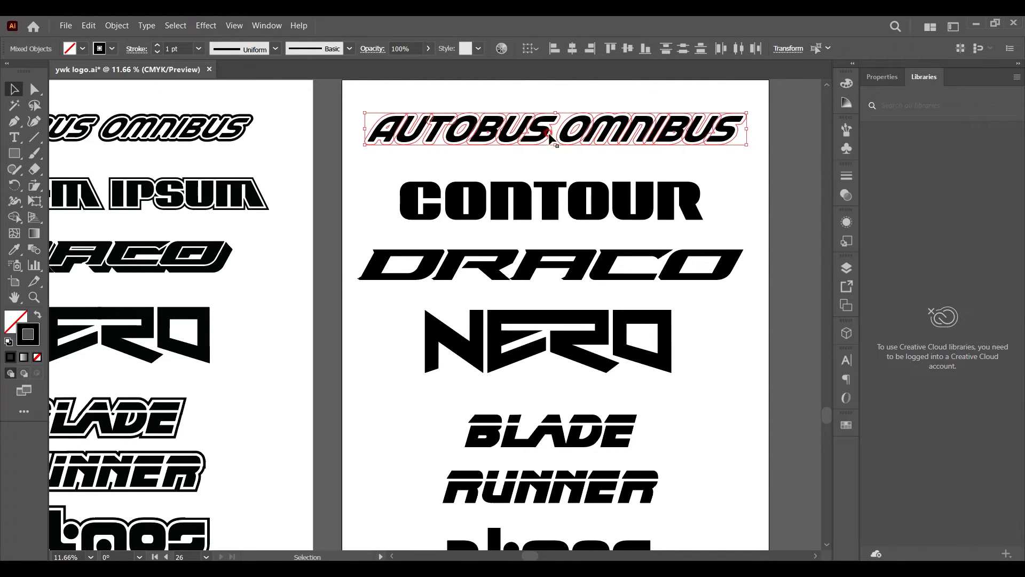
Merge the offset outlines around AUTOBUS OMNIBUS into one contour with Pathfinder Unite
click(259, 26)
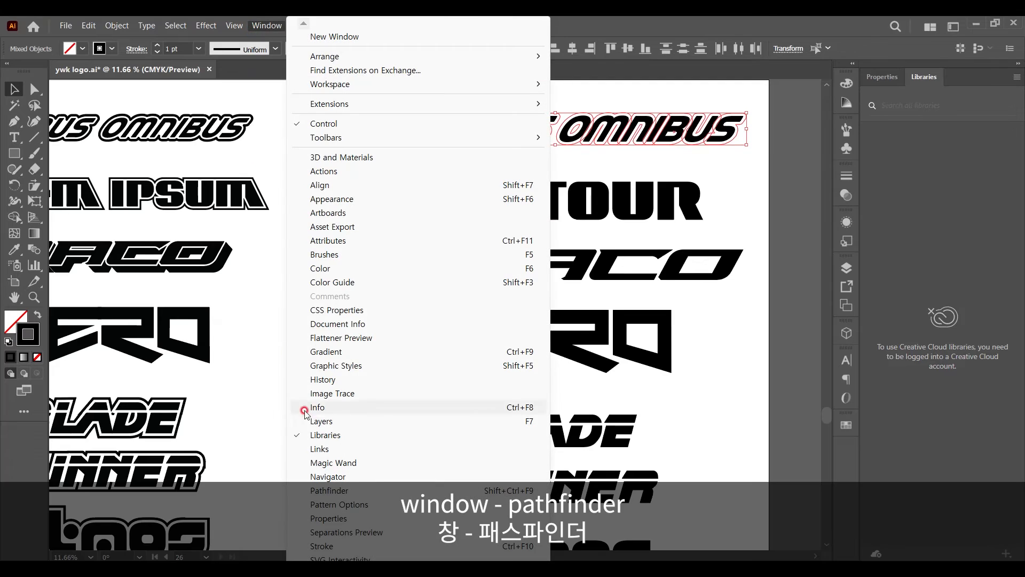
click(343, 492)
drag(688, 156, 616, 223)
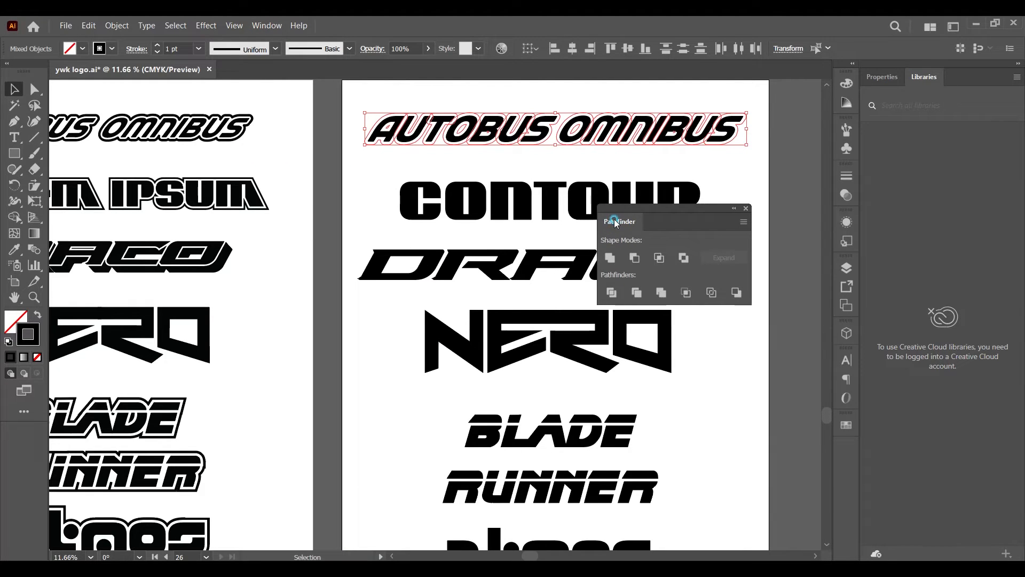
click(610, 262)
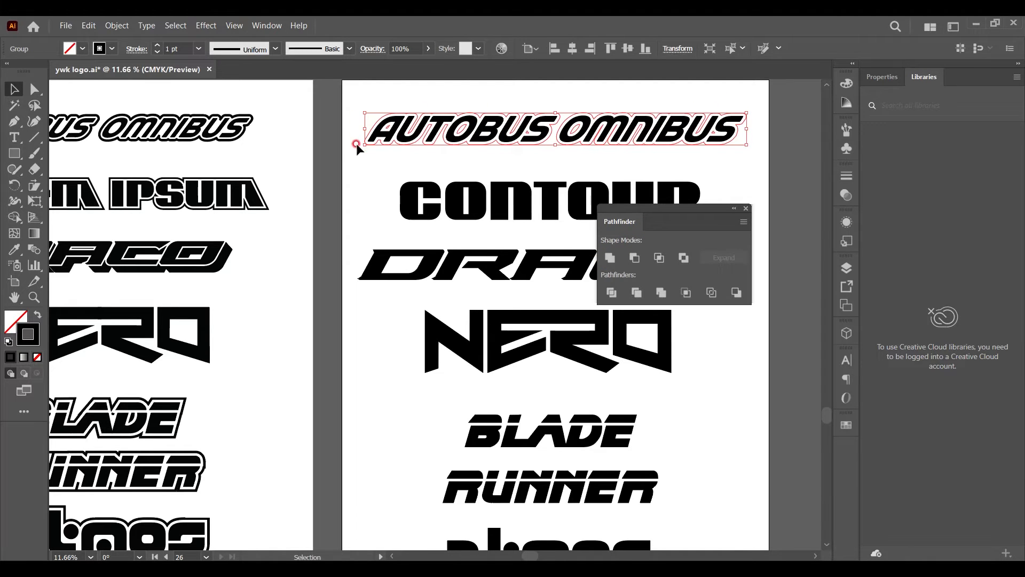
Thicken the stroke of the merged AUTOBUS OMNIBUS contour to about 13 pt
click(158, 48)
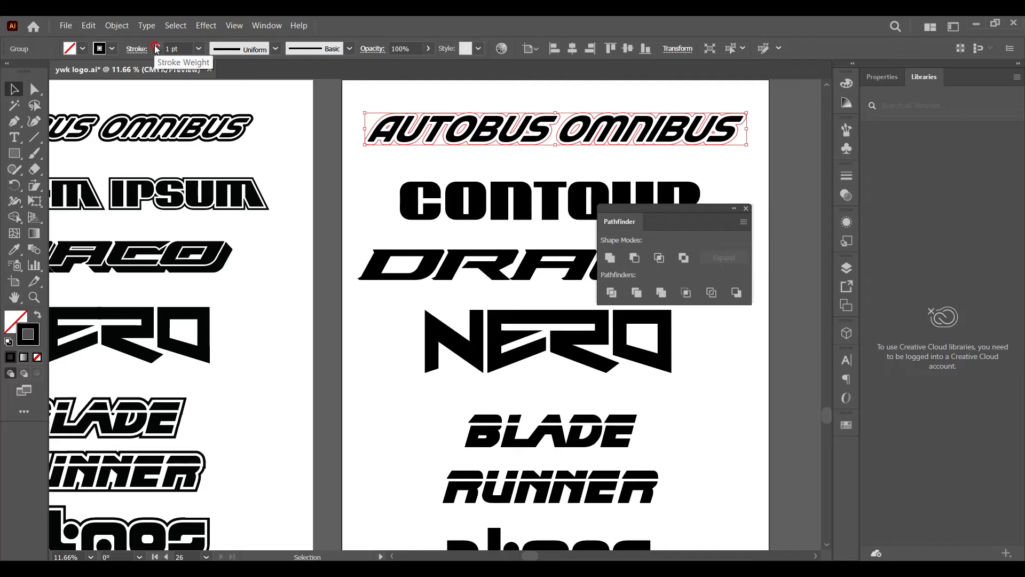
scroll(156, 48, up, 7)
scroll(156, 49, up, 9)
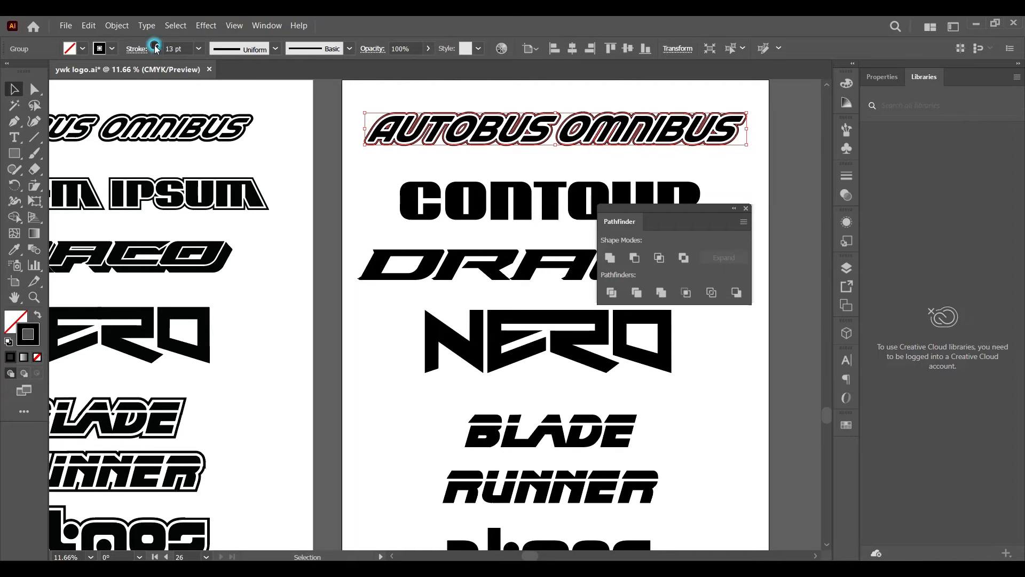
scroll(156, 49, up, 1)
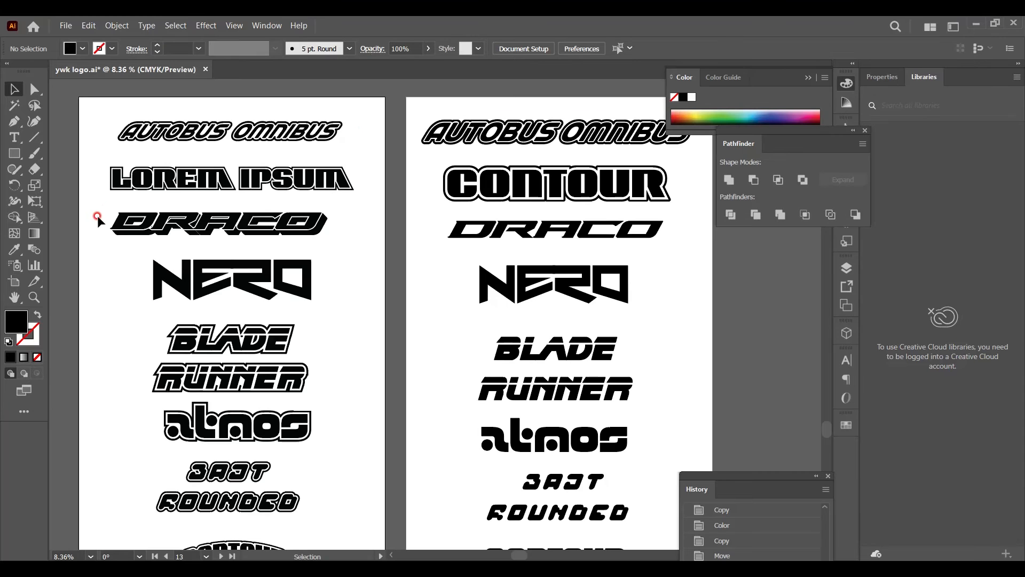
drag(97, 215, 341, 248)
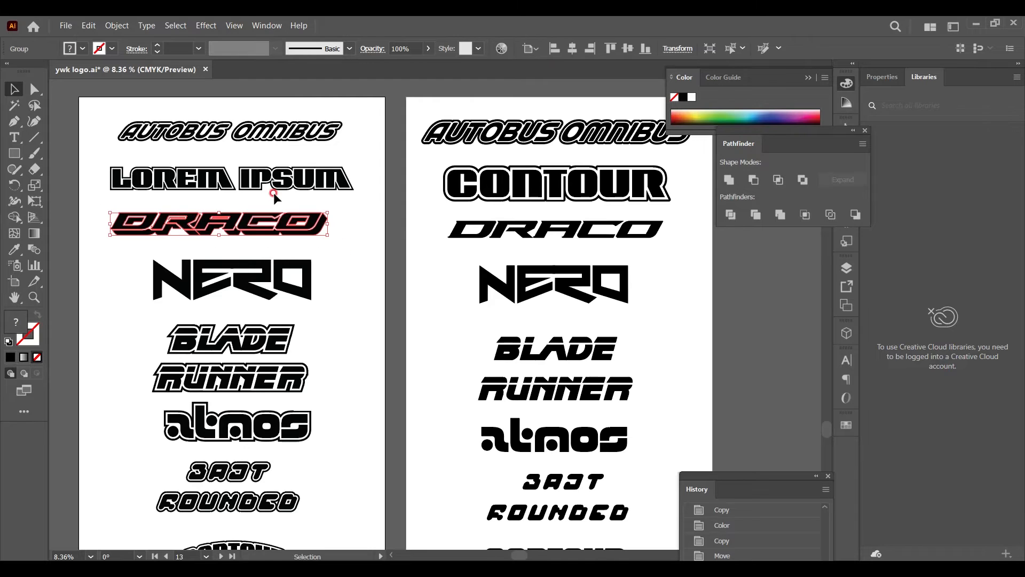
click(353, 275)
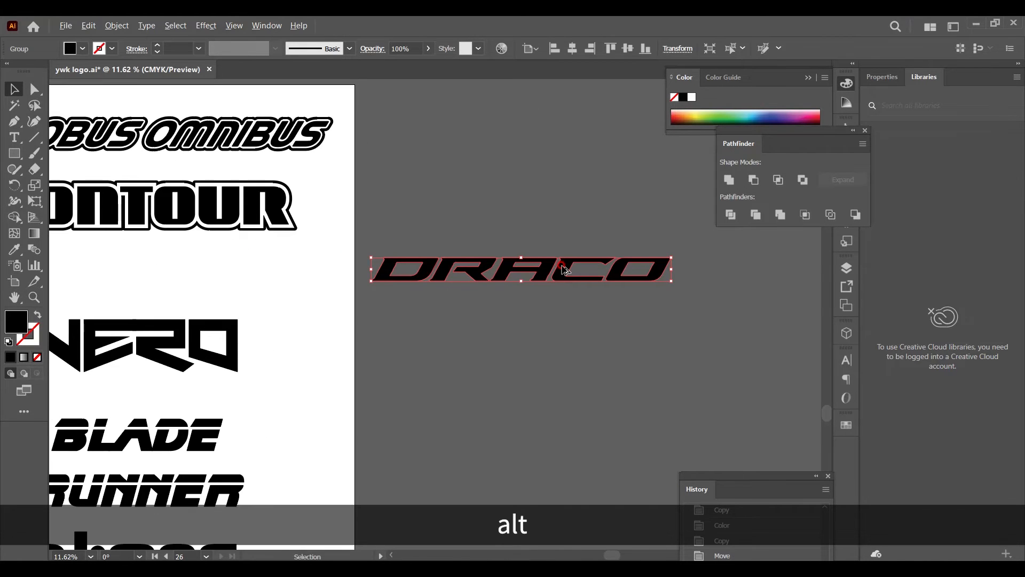
Duplicate the DRACO lettering beside the artboard just below itself and fill the copy with white, FFFFFF
drag(565, 269, 563, 315)
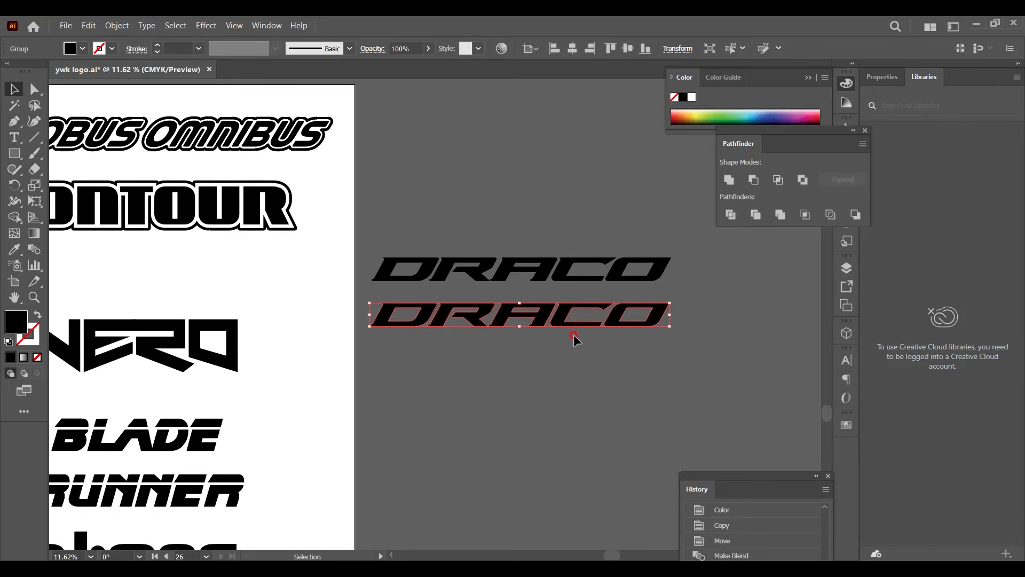
double_click(16, 324)
text(ffffff)
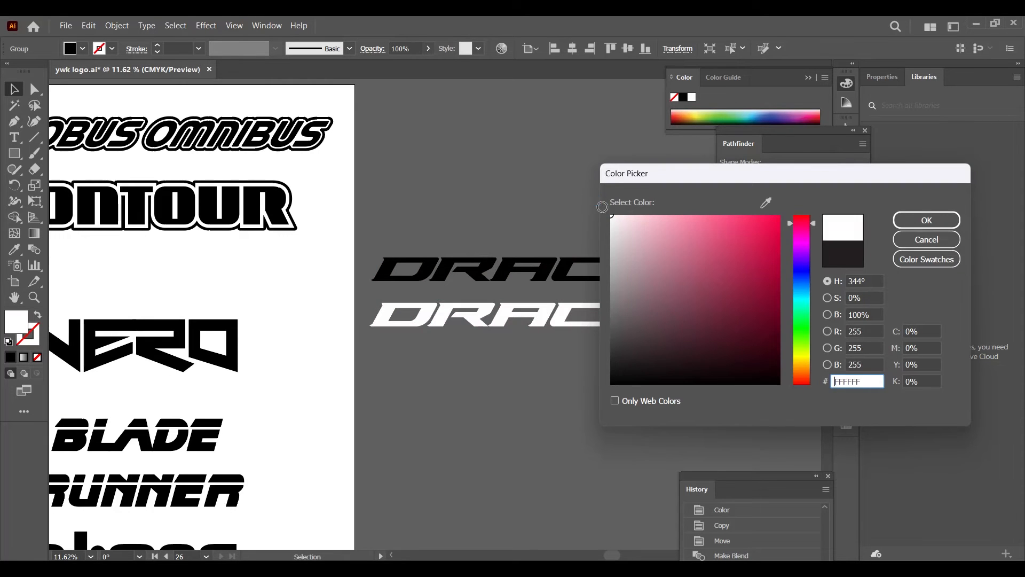
click(928, 219)
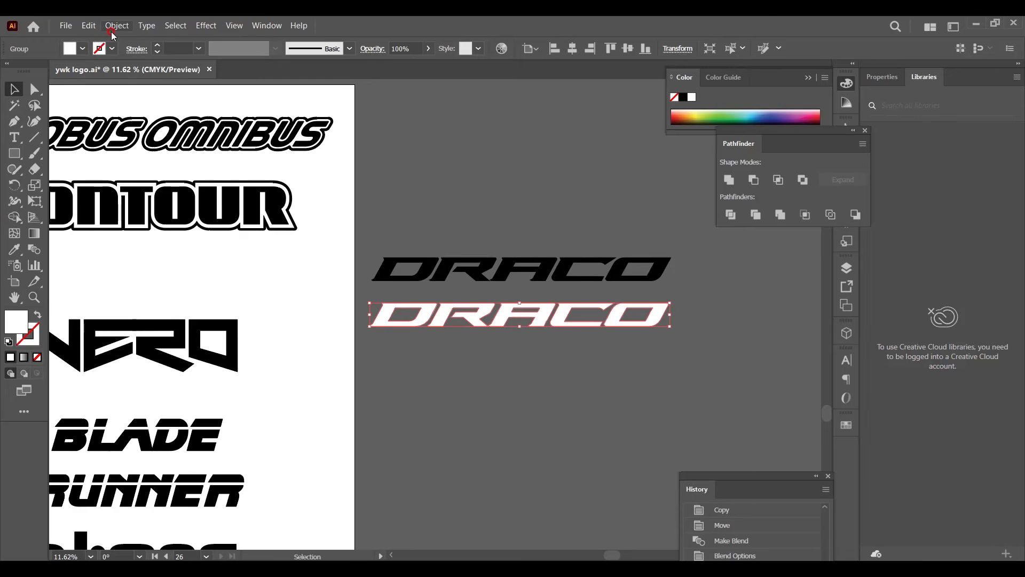
Offset the paths of the white DRACO copy by 10 px with Miter joins
click(112, 32)
mouse_move(311, 331)
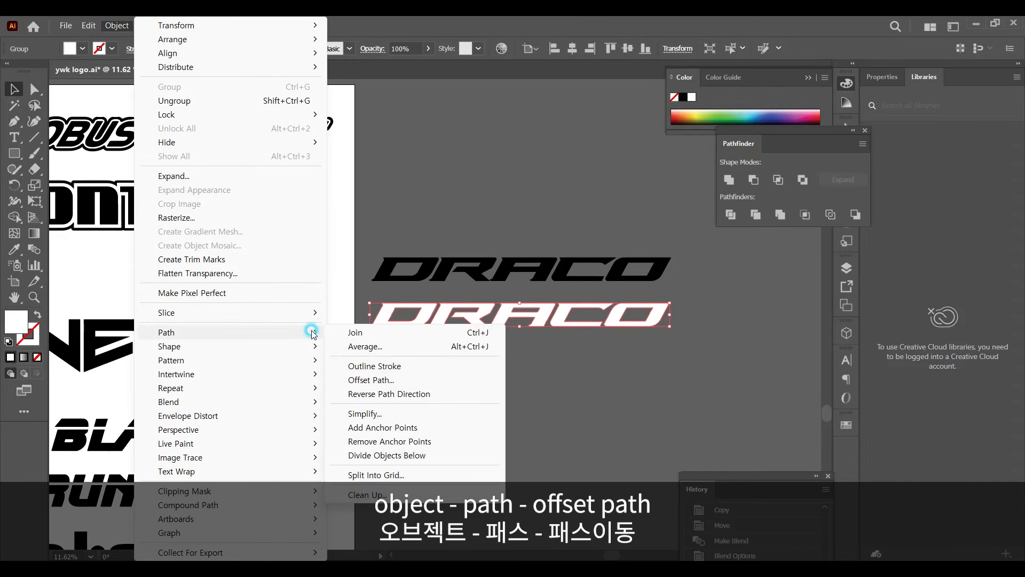
click(468, 378)
click(510, 145)
double_click(502, 140)
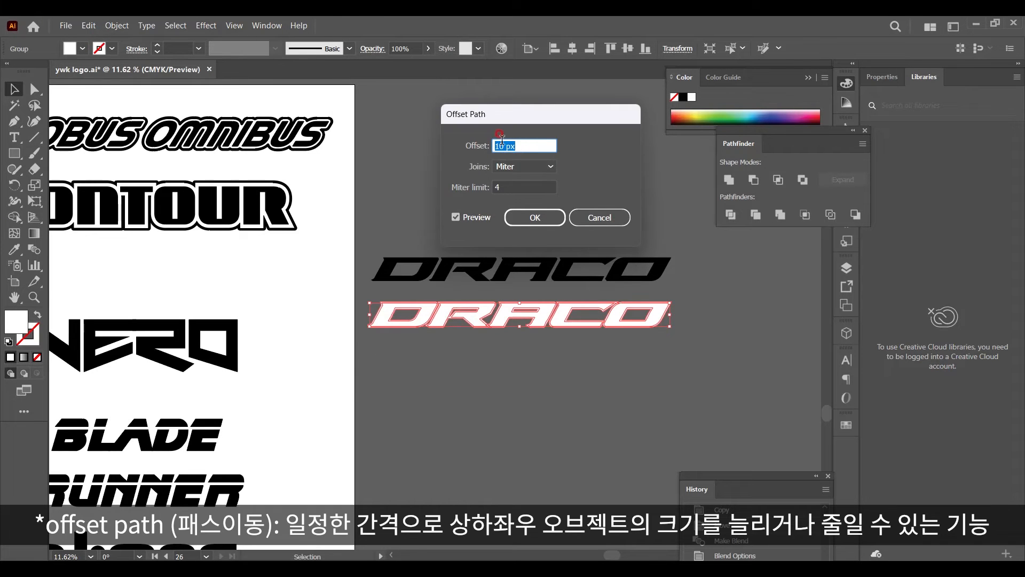
click(541, 223)
Move the white DRACO copy slightly down and unite its offset shapes with Pathfinder
drag(662, 316, 661, 323)
drag(745, 144, 699, 164)
click(680, 194)
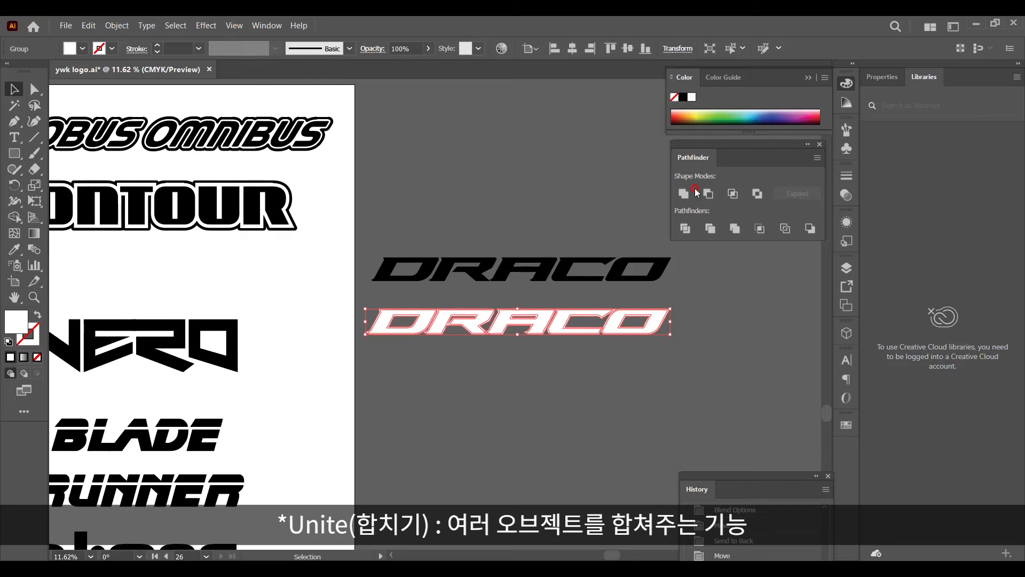
click(679, 194)
Align the black and white DRACO letterings to each other's horizontal and vertical centres, then deselect them
key(z)
click(609, 318)
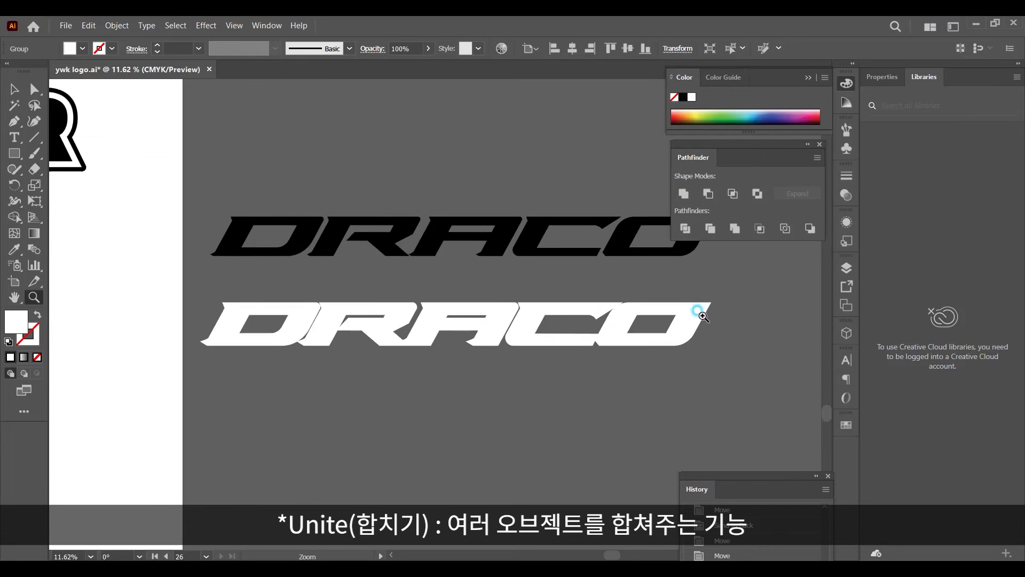
key(v)
click(594, 266)
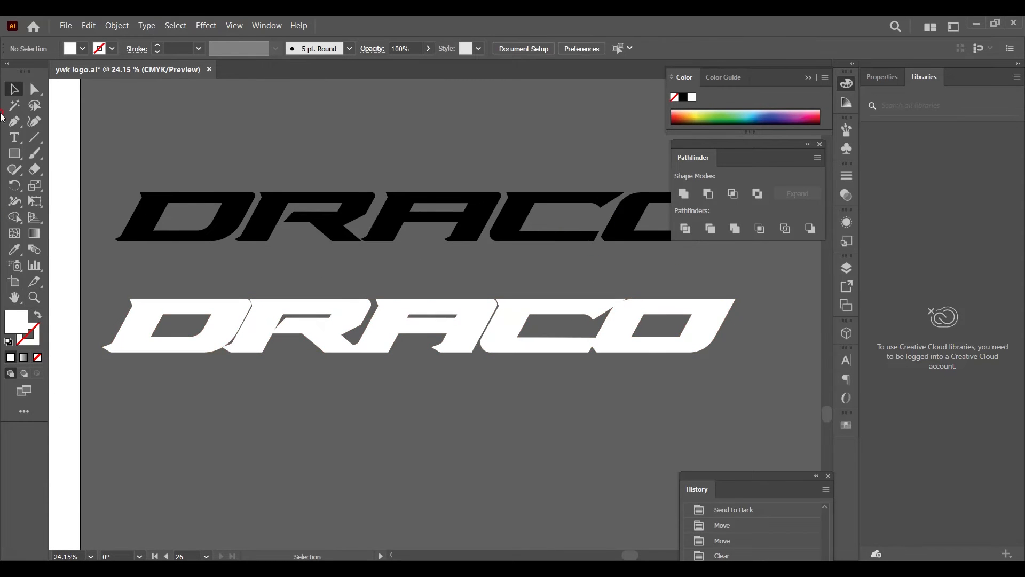
drag(214, 169, 649, 354)
click(573, 50)
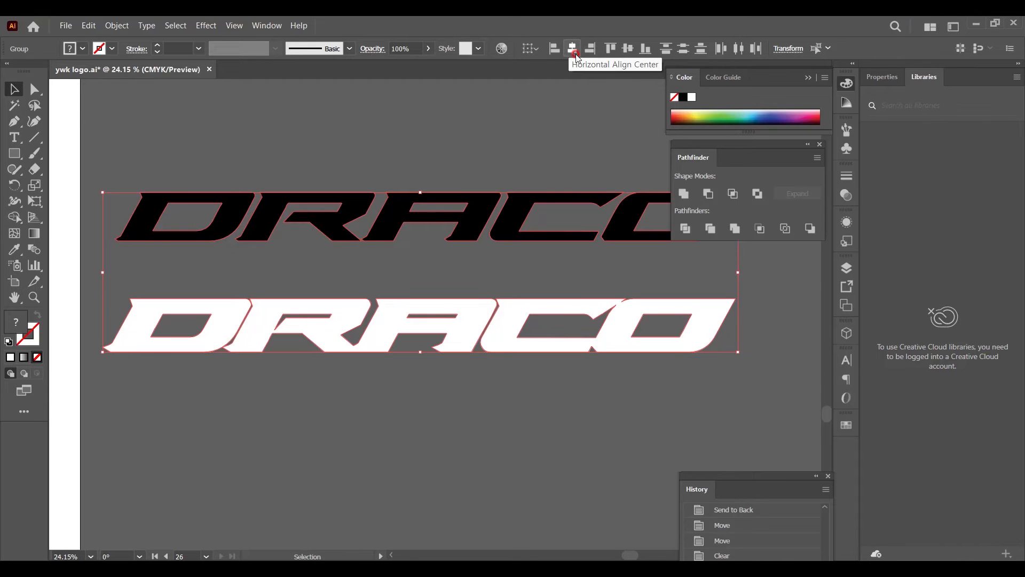
click(625, 50)
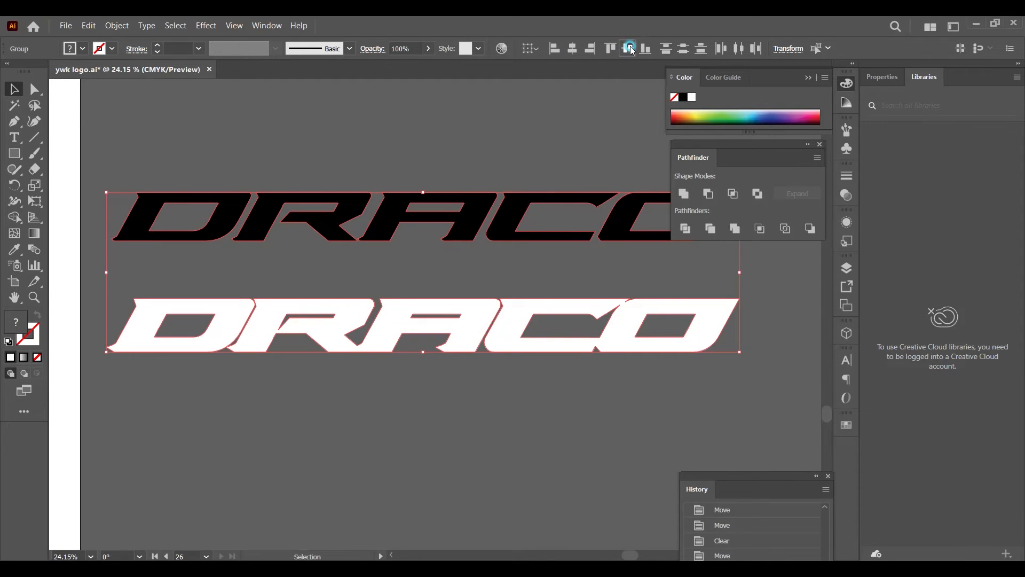
click(579, 154)
Send the white DRACO lettering to the back, behind the black one
click(489, 253)
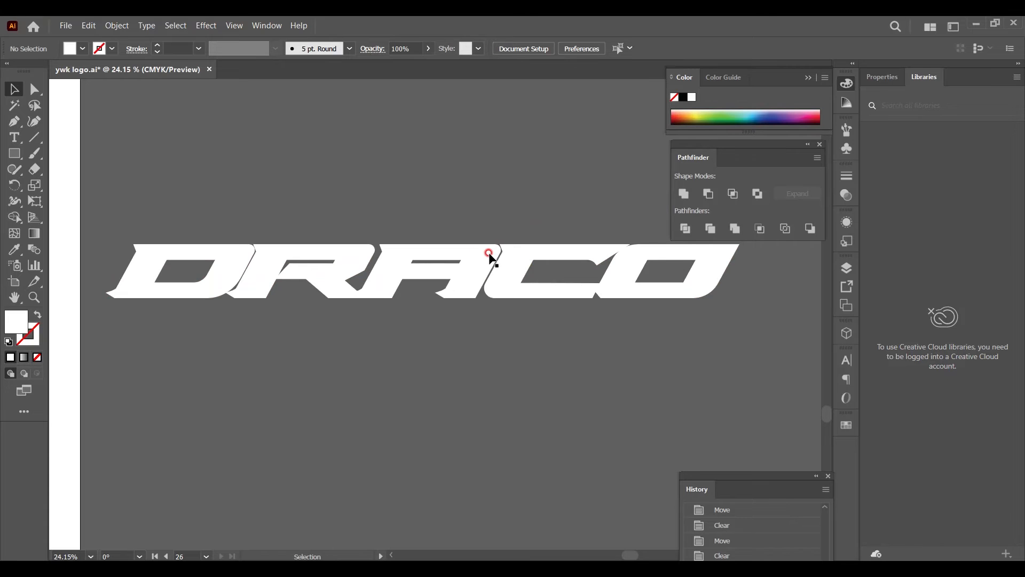
key(ctrl+shift+bracketleft)
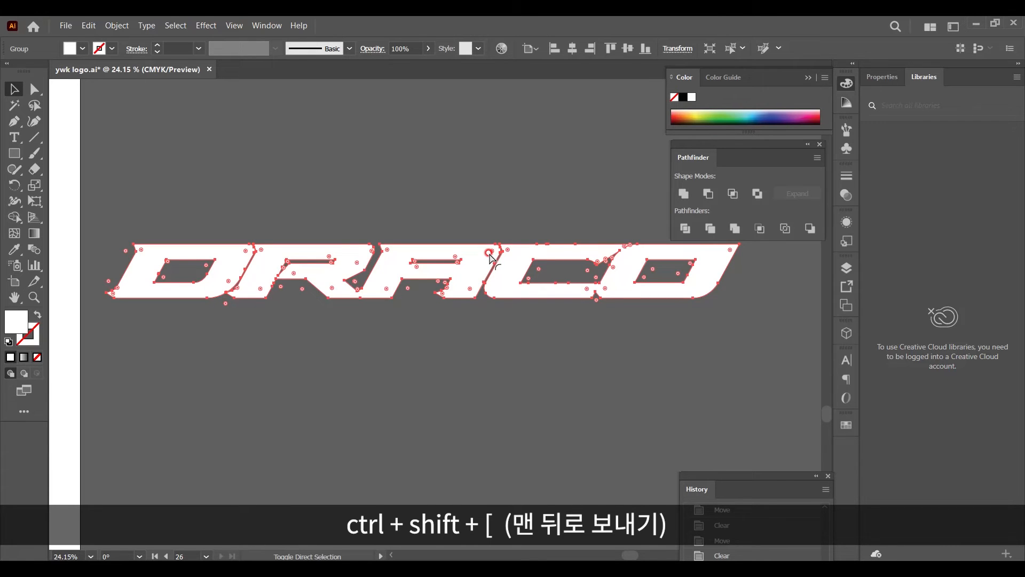
key(ctrl+shift+bracketleft)
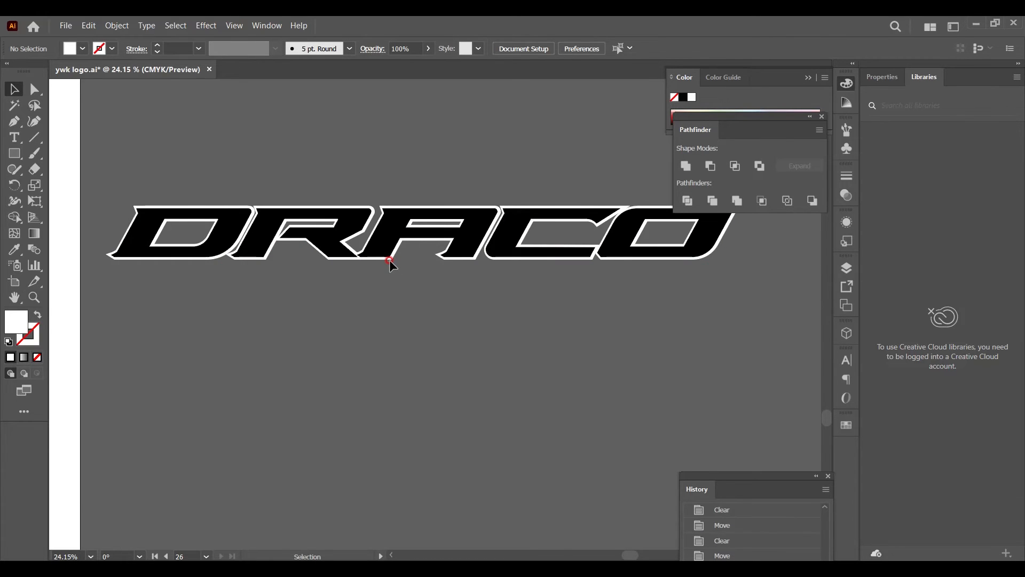
Copy the white DRACO backing below the logo and duplicate that copy slightly down and to the right
click(390, 261)
drag(385, 260, 384, 401)
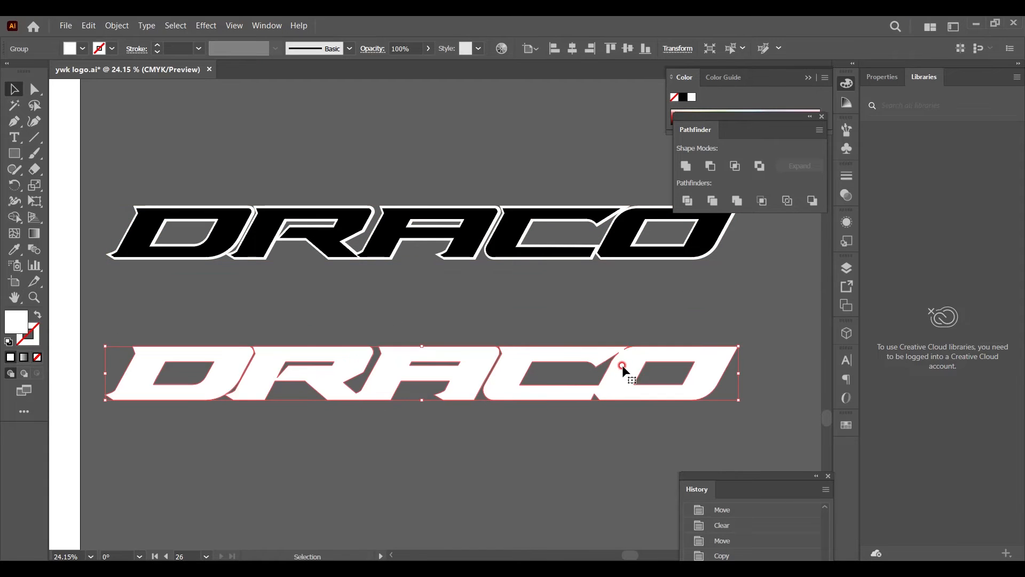
key(alt)
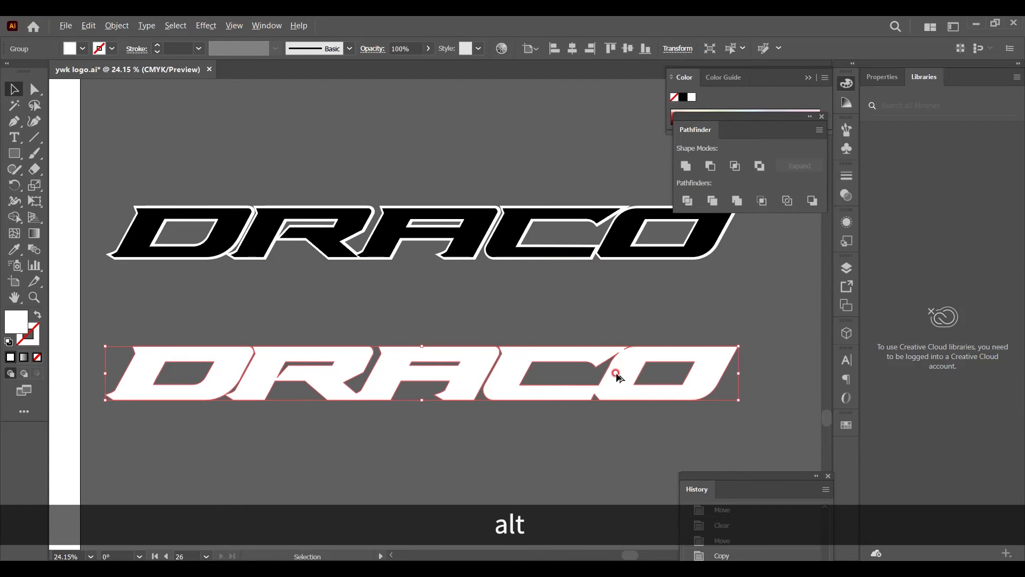
drag(616, 372, 623, 385)
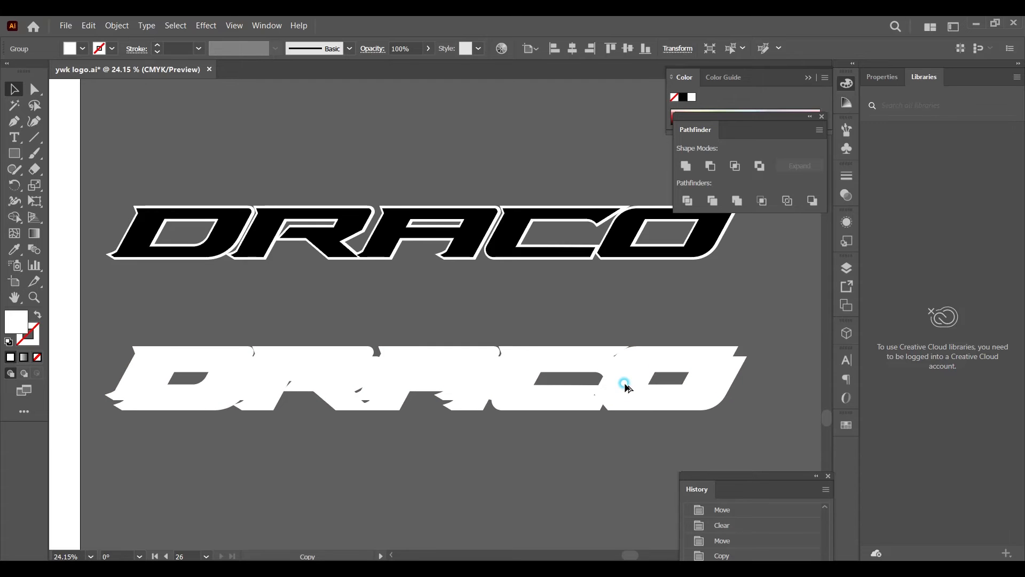
click(746, 399)
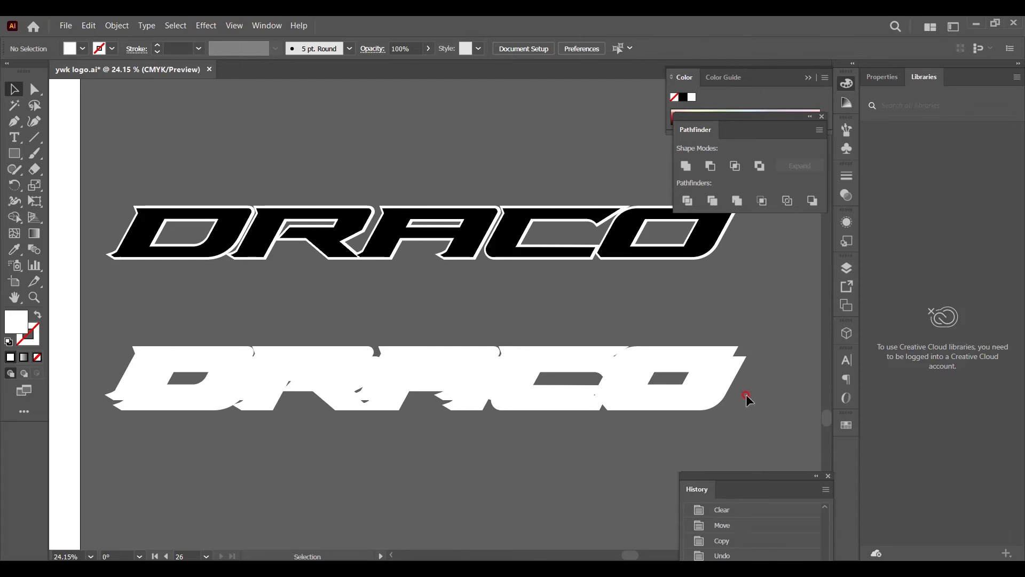
Blend the two overlapping white DRACO copies with the Blend tool
click(42, 250)
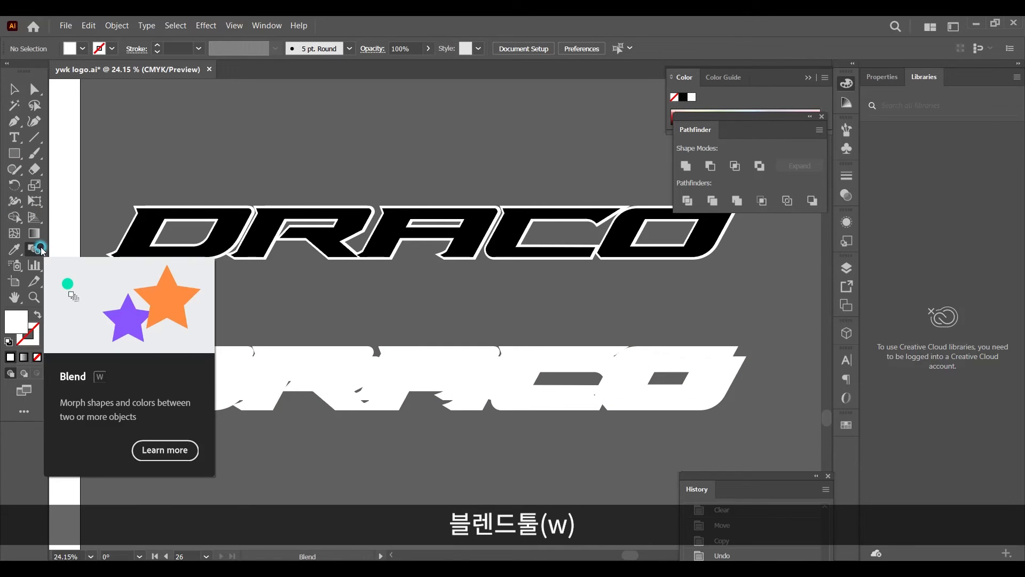
click(718, 353)
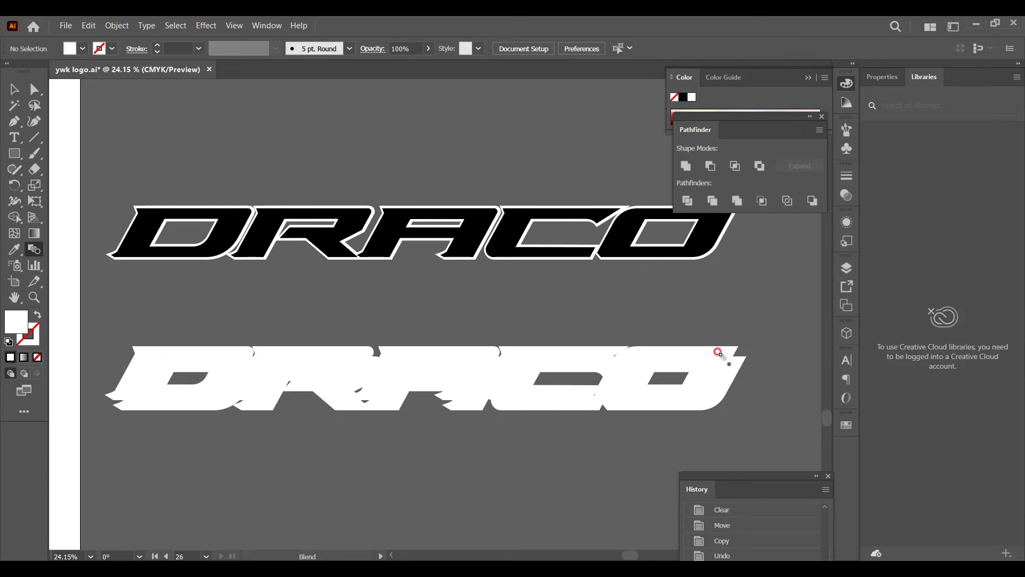
click(730, 366)
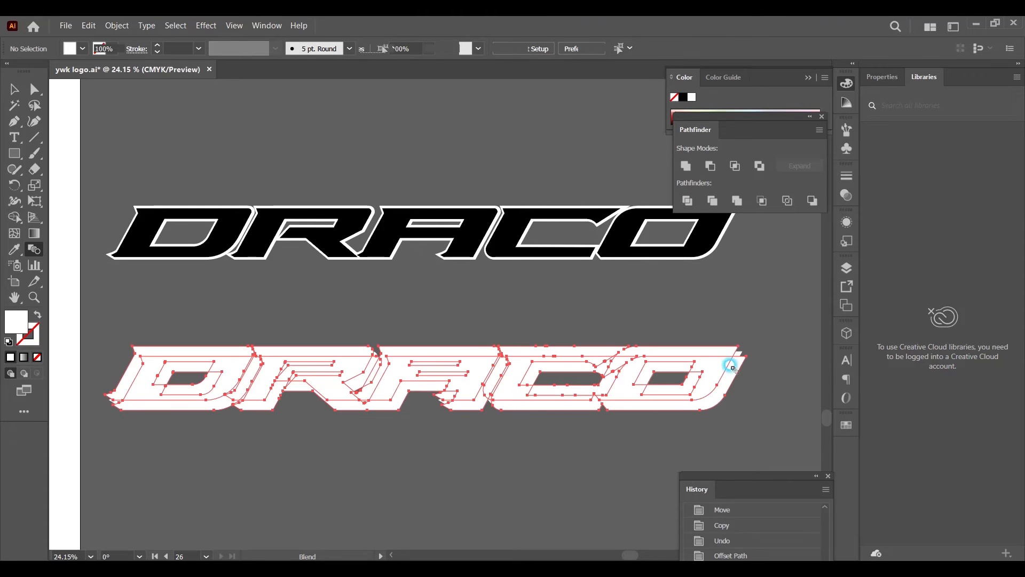
Set the spacing of the white DRACO blend to Specified Steps with 100 steps
key(z)
click(729, 365)
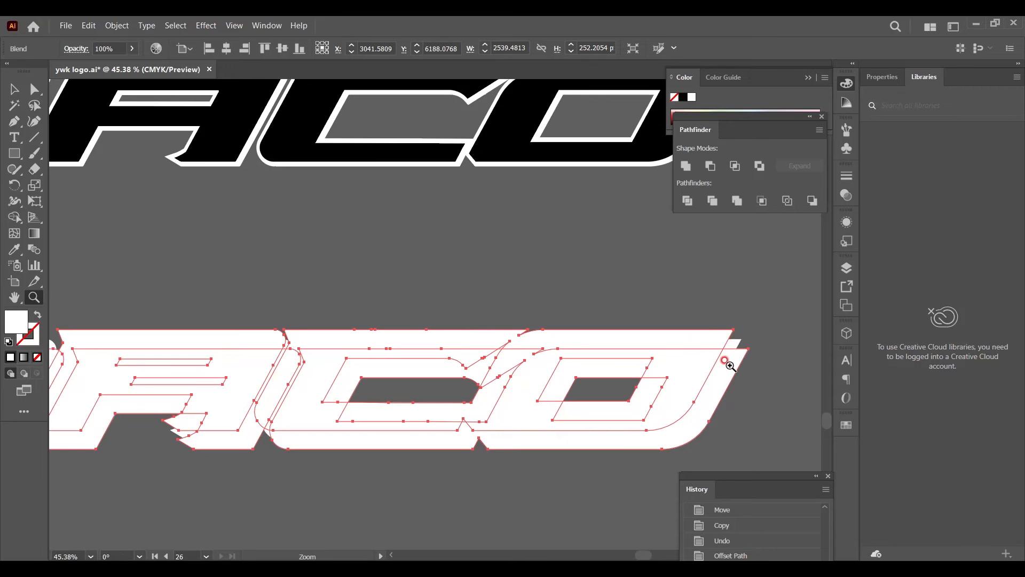
drag(723, 338, 644, 377)
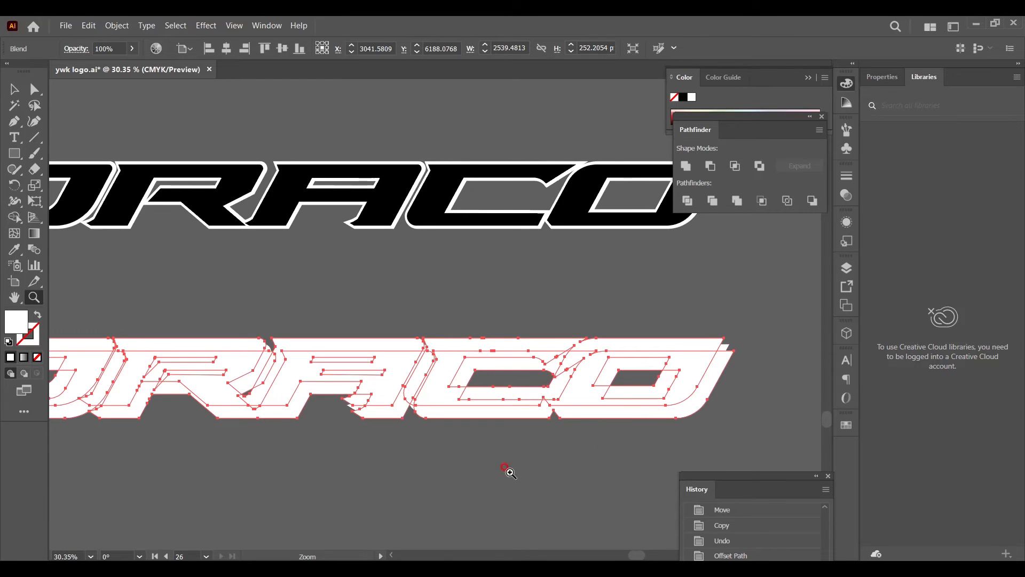
click(33, 252)
double_click(33, 255)
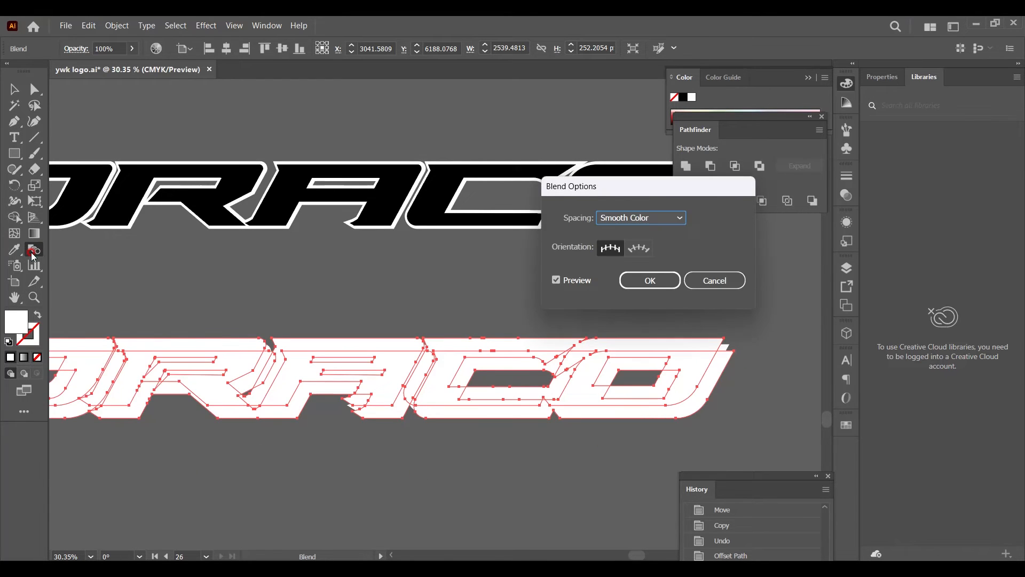
click(654, 220)
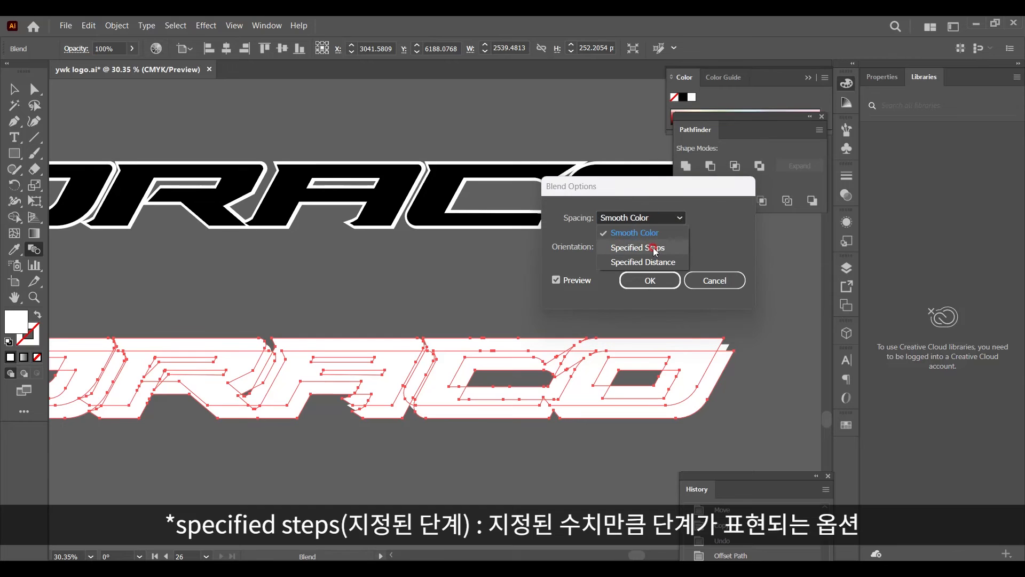
click(670, 249)
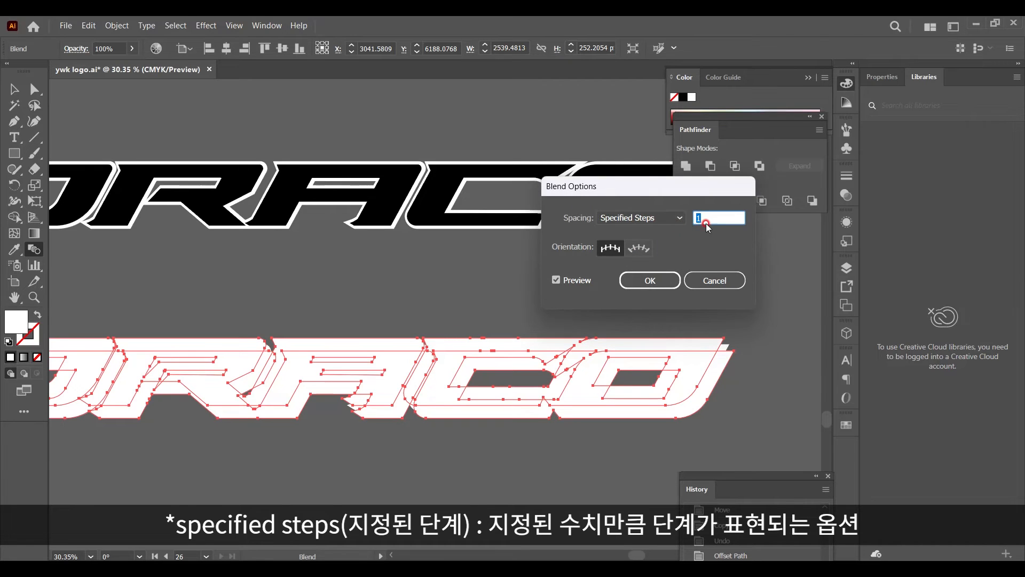
text(100)
click(646, 281)
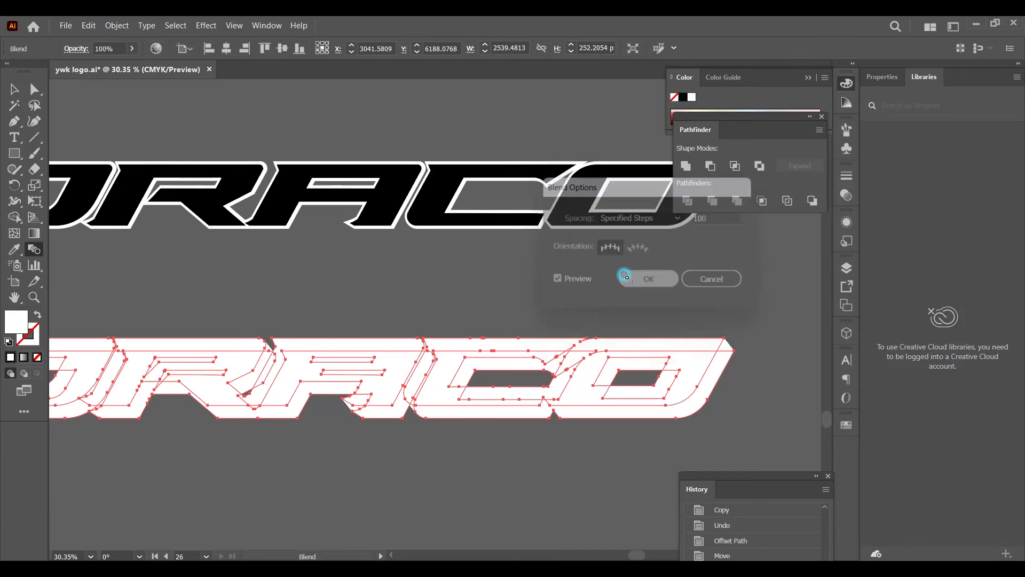
Select the white DRACO blend and switch the document to outline view
key(ctrl+shift+a)
key(z)
alt+click(539, 298)
key(v)
click(560, 329)
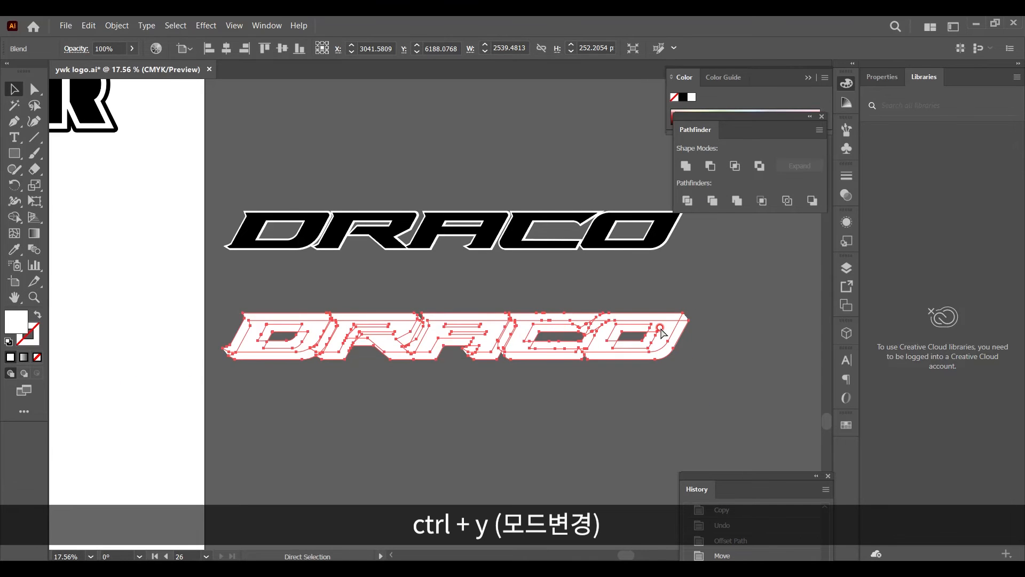
key(ctrl+y)
key(z)
drag(635, 265, 721, 376)
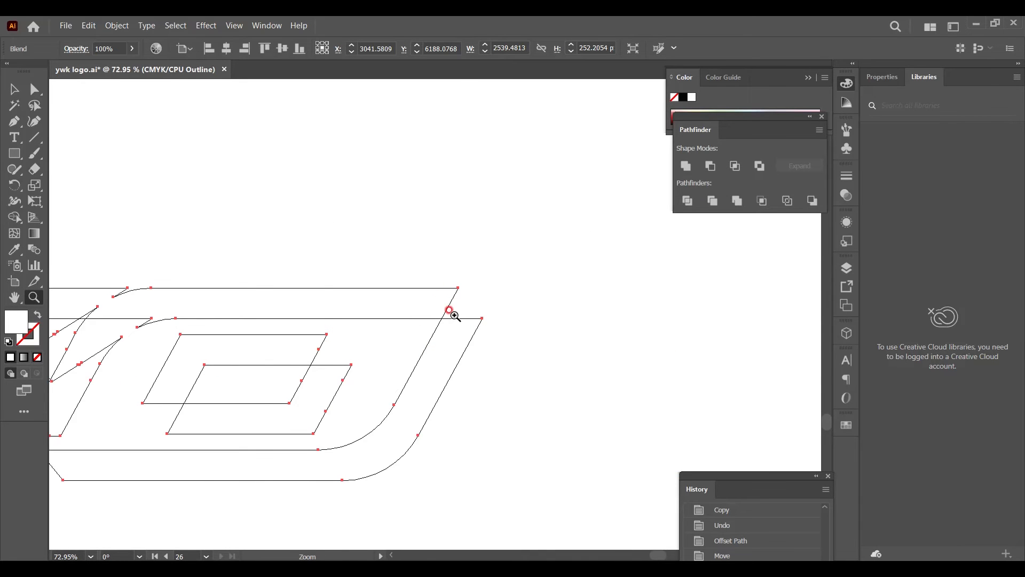
Expand the DRACO blend with both Object and Fill enabled
key(v)
click(444, 336)
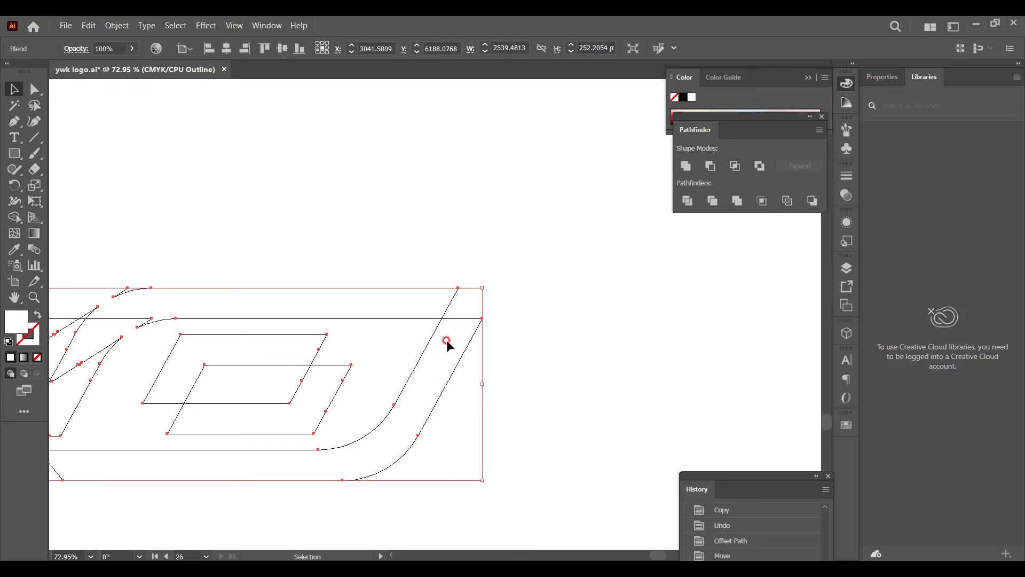
click(114, 29)
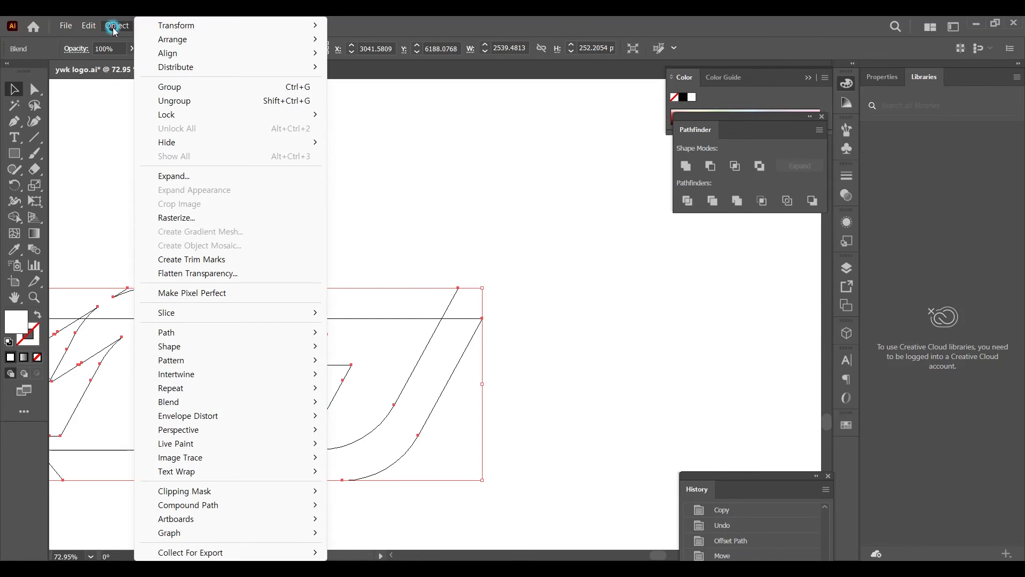
click(240, 179)
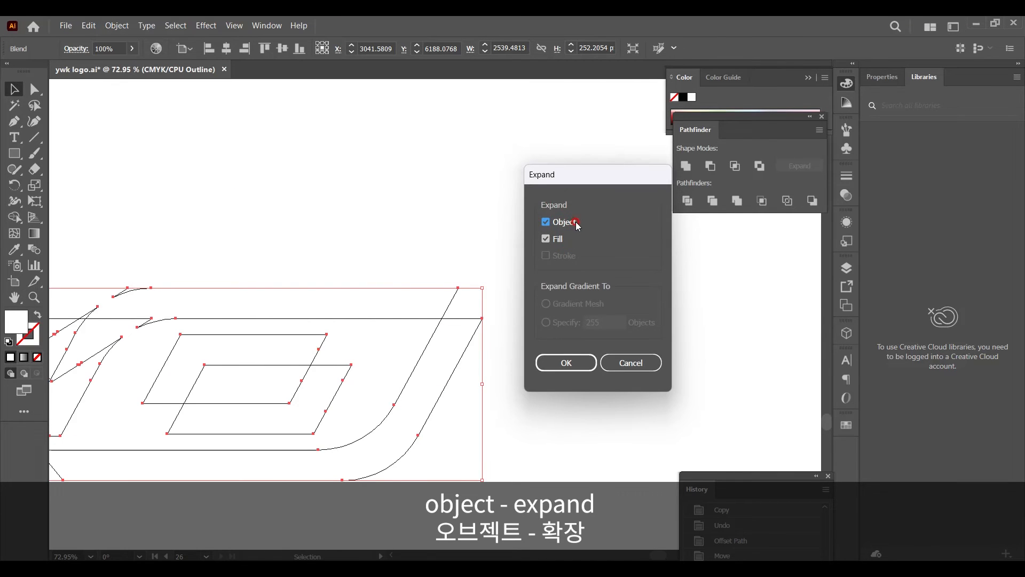
click(566, 363)
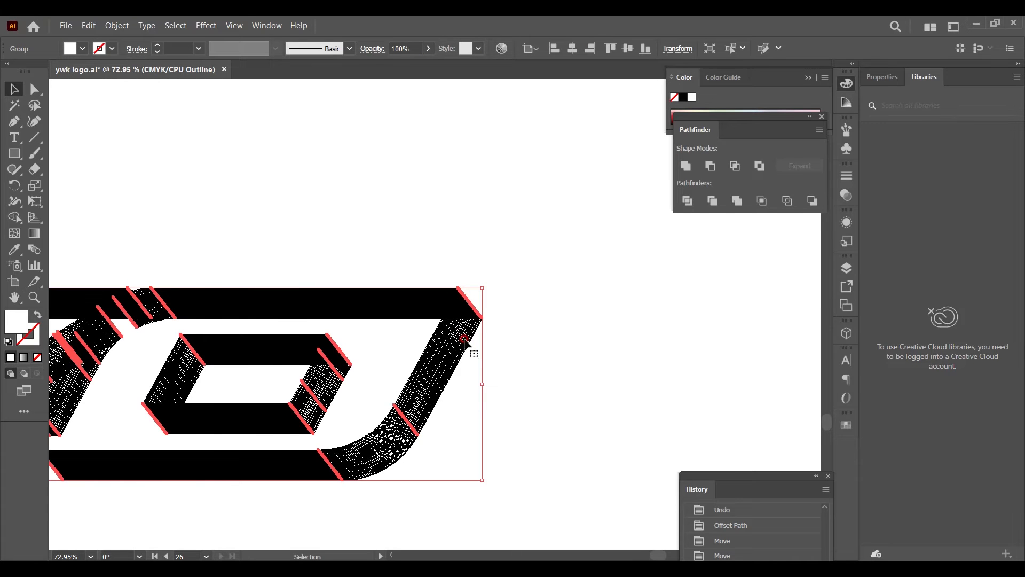
Unite the expanded blend copies into a single shape with Pathfinder and return to preview mode
scroll(464, 341, left, 3)
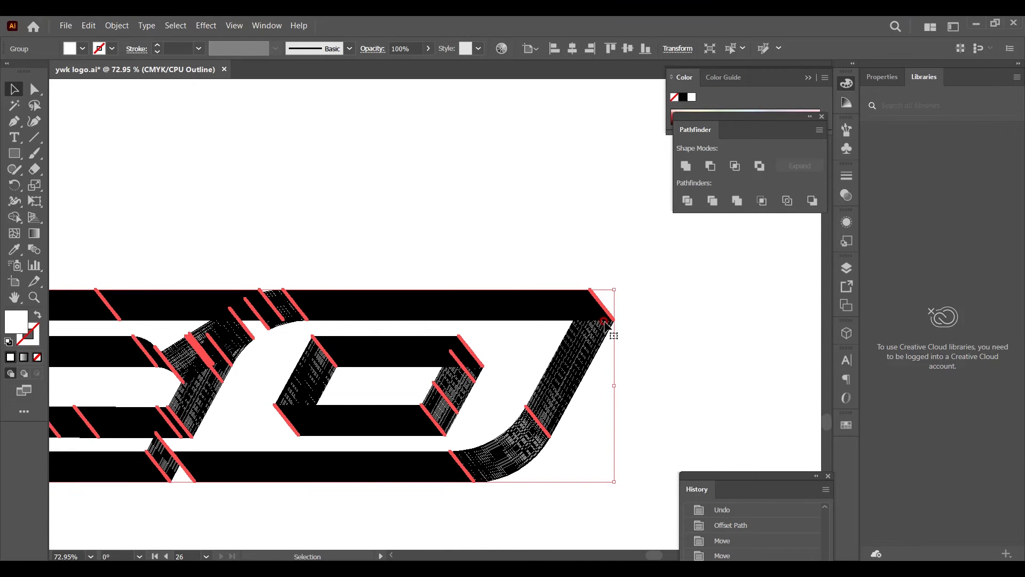
scroll(606, 325, left, 5)
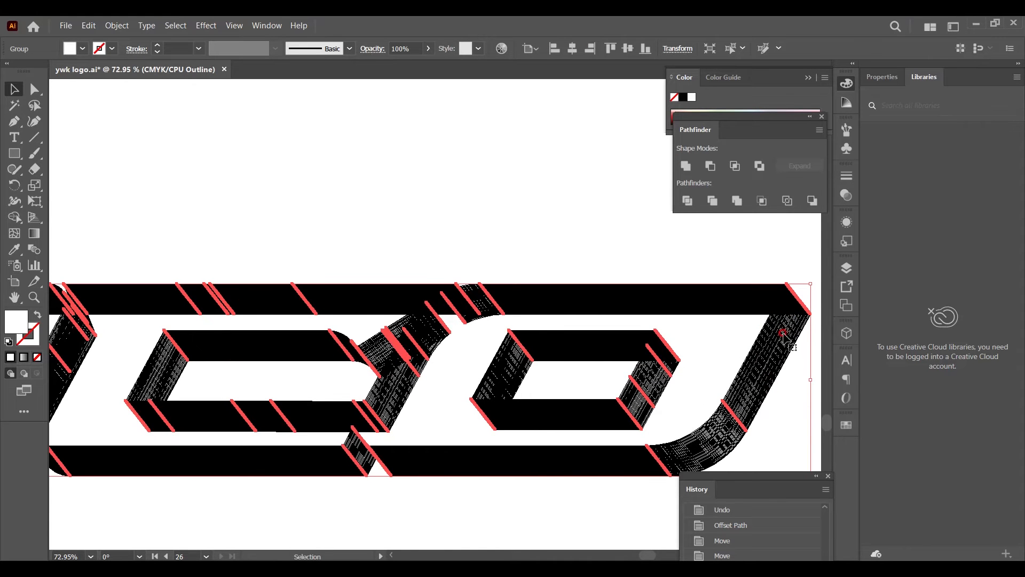
drag(694, 129, 683, 138)
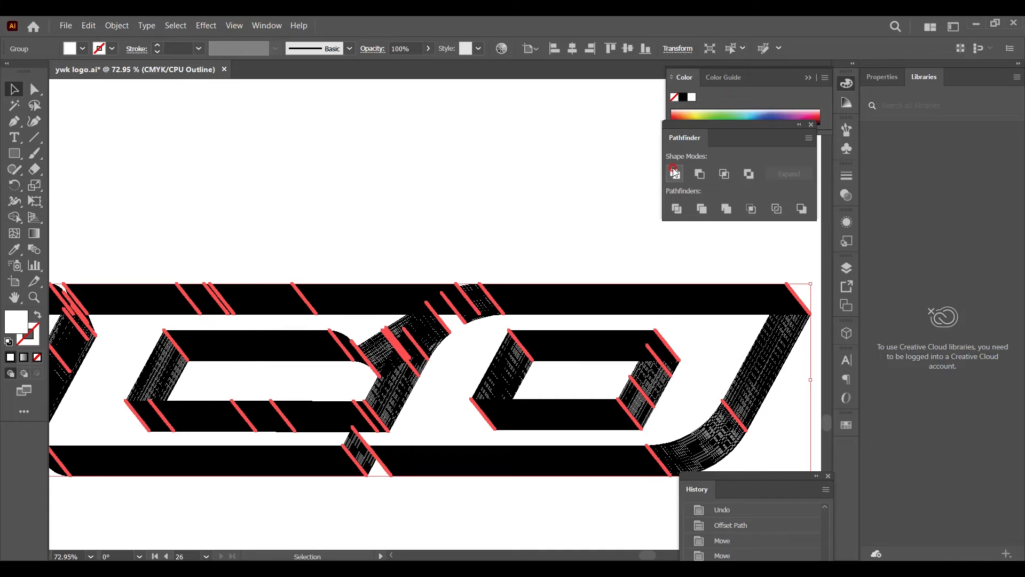
click(674, 174)
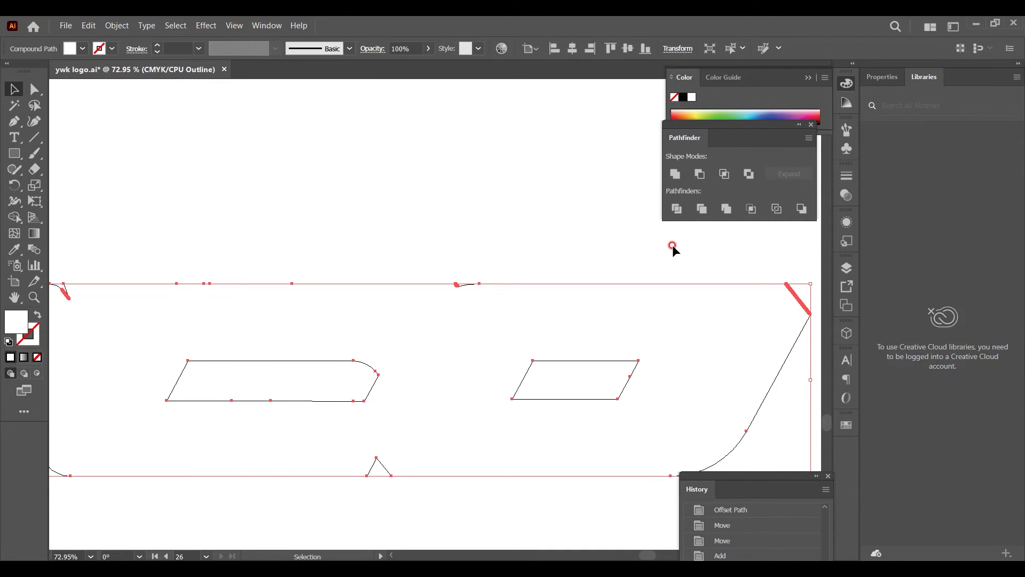
key(a)
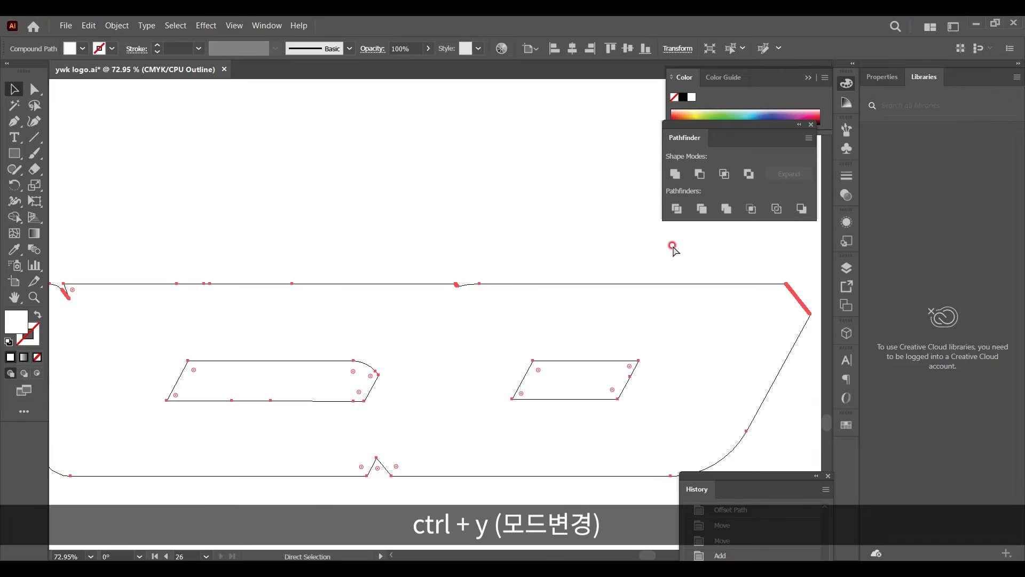
key(ctrl+y)
Fill the united DRACO extrusion shape with black, #000000
key(z)
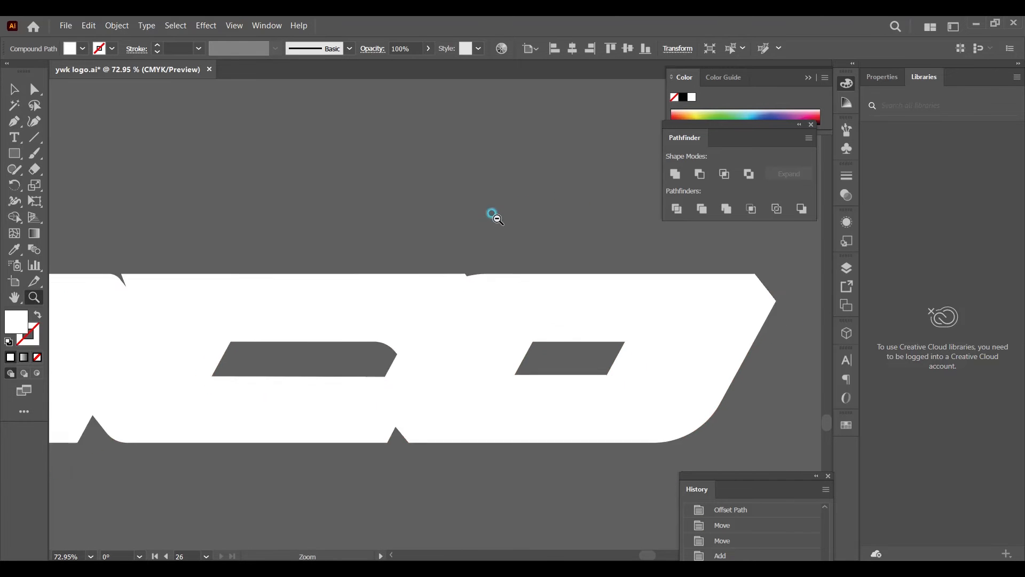
drag(495, 218, 356, 284)
key(v)
click(356, 284)
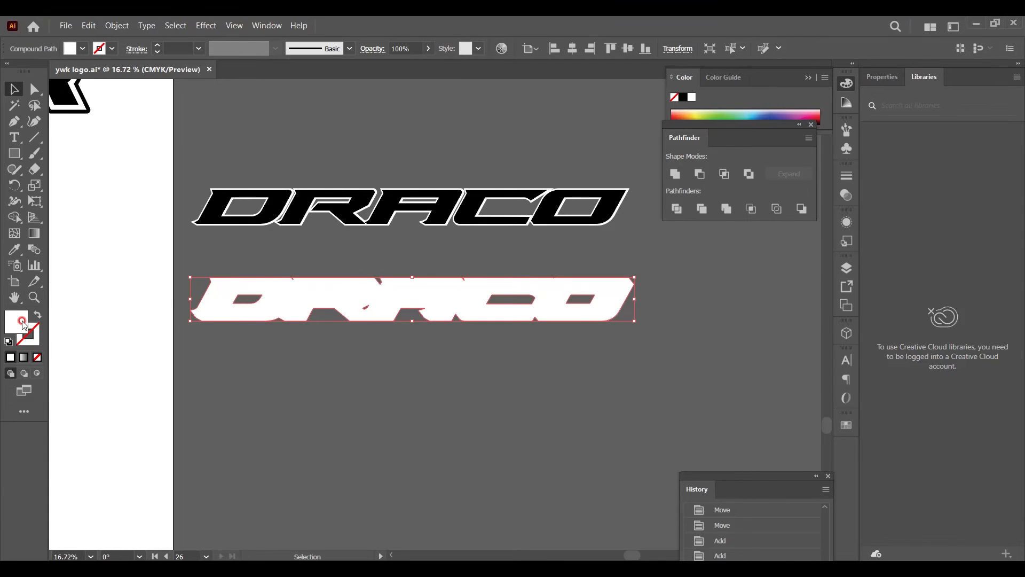
double_click(24, 324)
drag(630, 336, 601, 393)
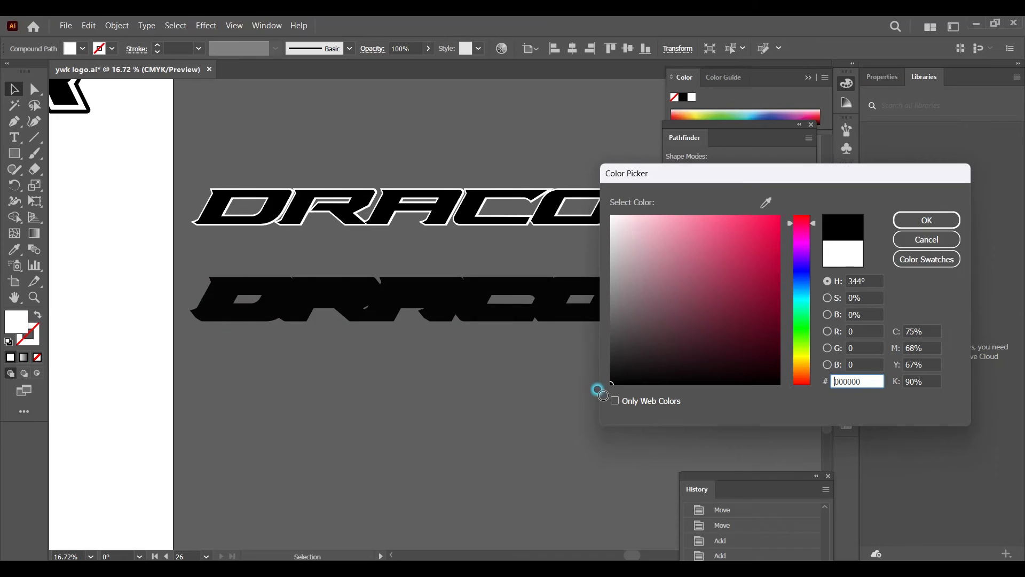
click(927, 220)
Move the black extrusion up onto the DRACO logo, send it to the back and deselect it
click(565, 283)
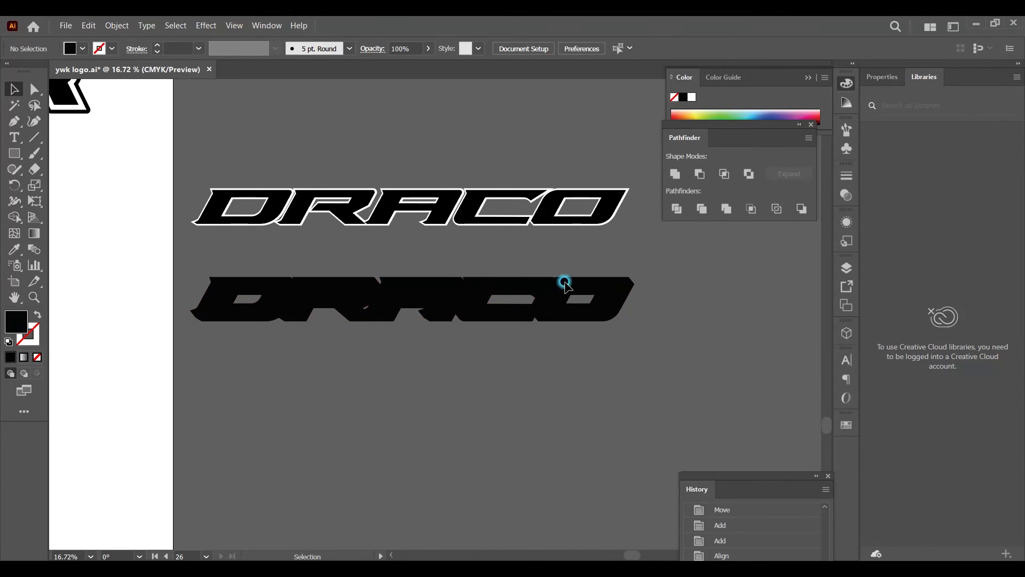
drag(525, 284, 528, 198)
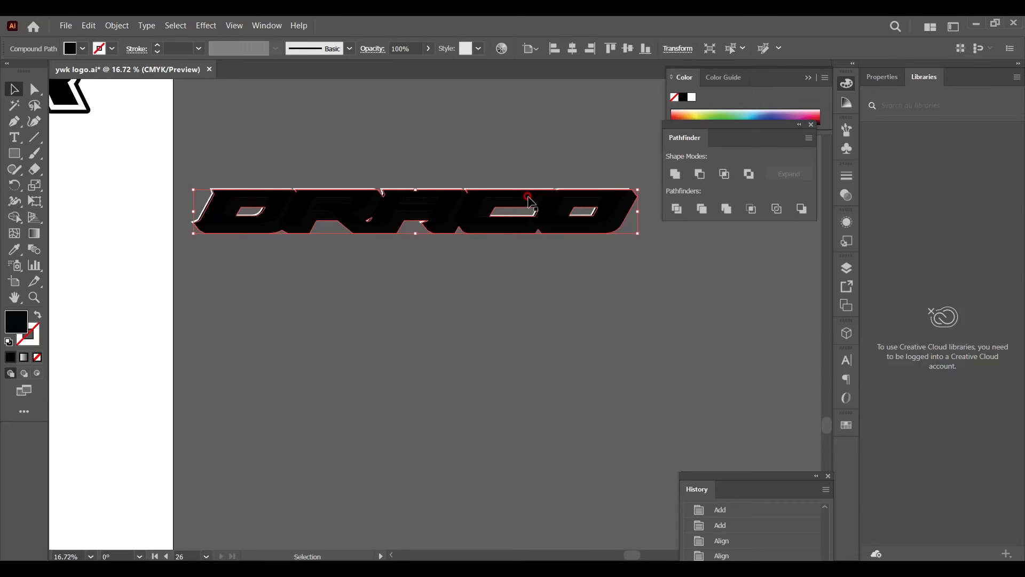
key(ctrl+shift+bracketleft)
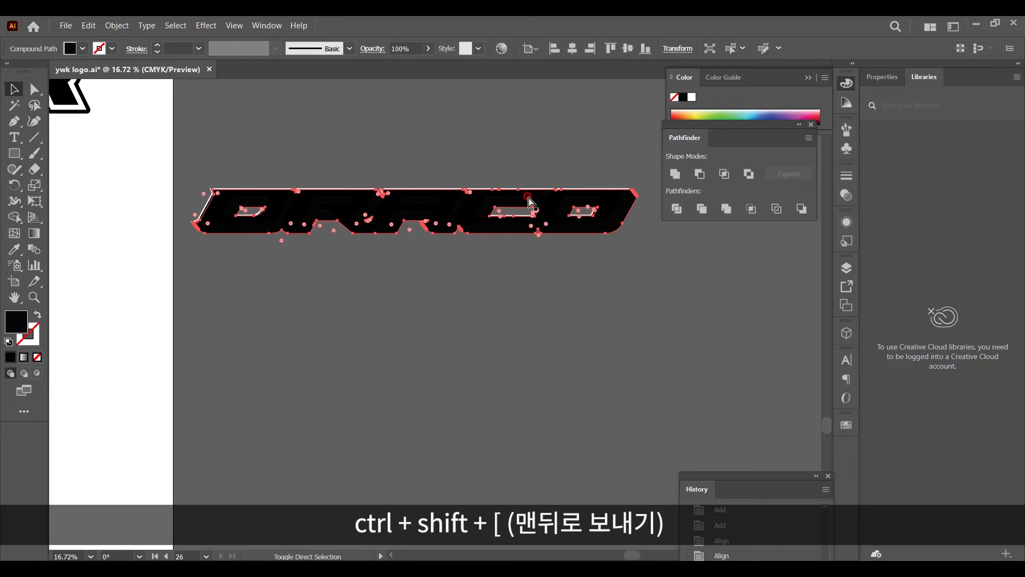
key(ctrl+shift+bracketleft)
click(586, 374)
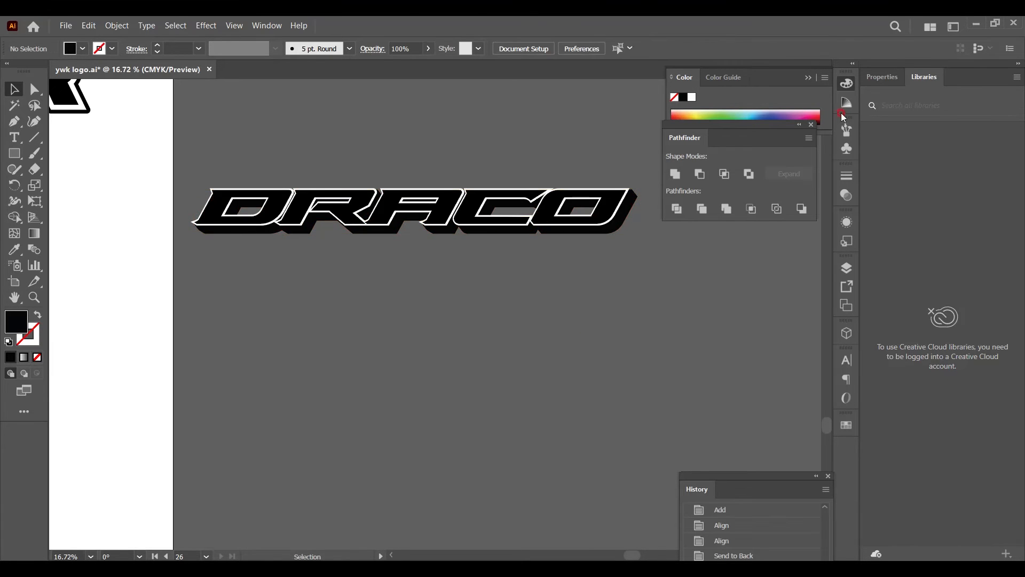
Turn on Smart Guides and adjust the black extrusion's position against the upper corner of the white O outline
key(z)
drag(581, 186, 693, 263)
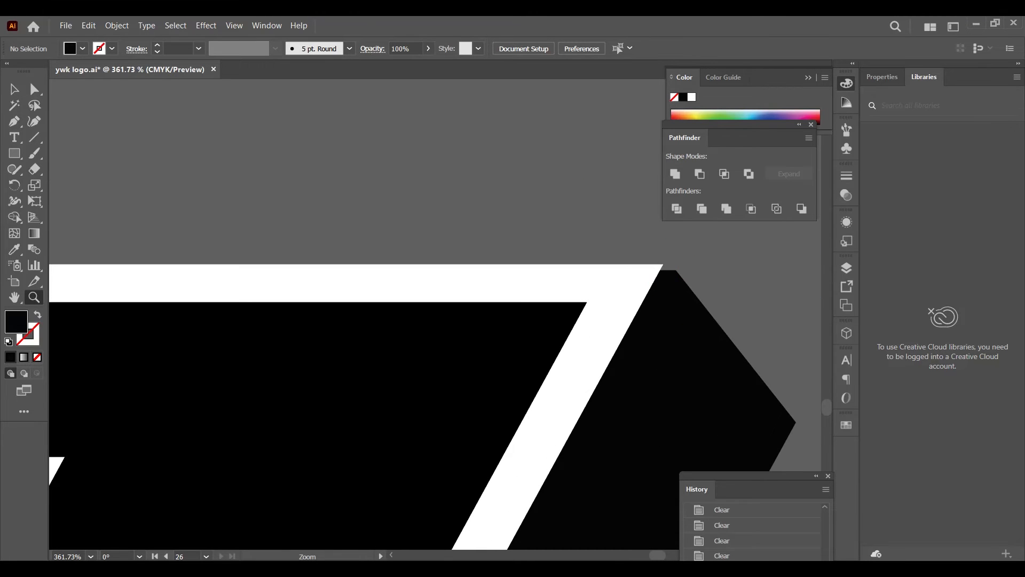
click(235, 26)
click(313, 435)
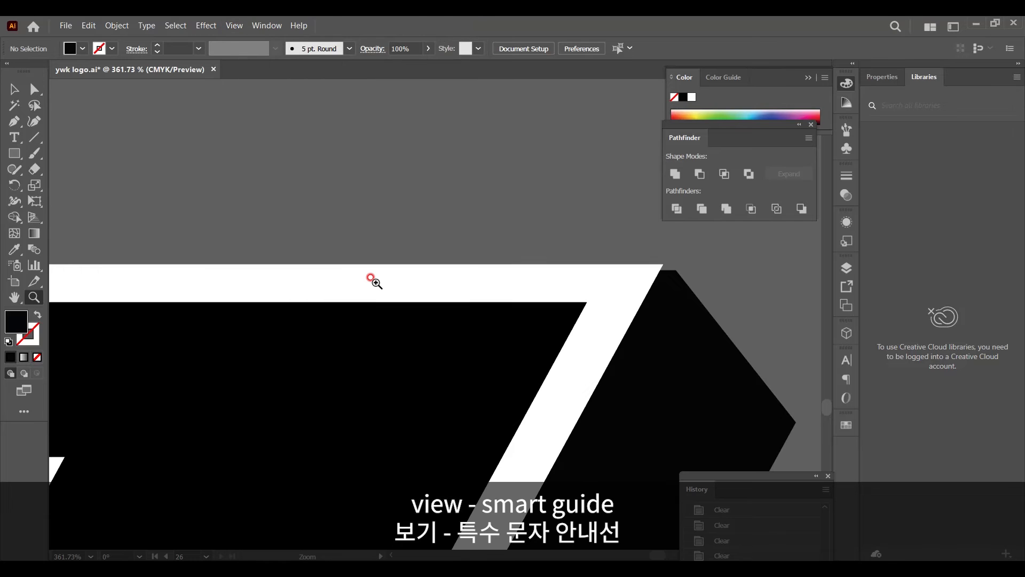
click(13, 89)
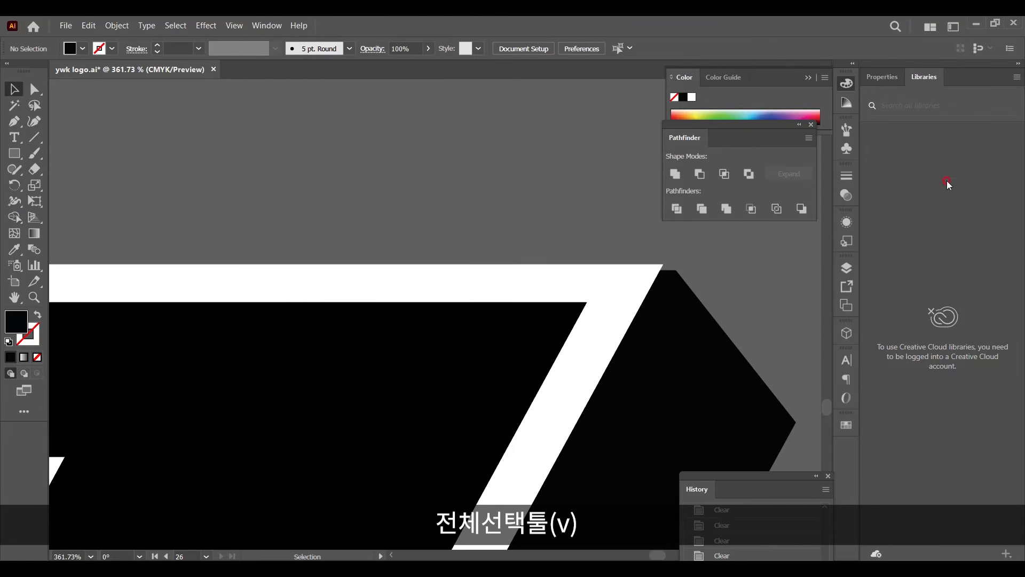
click(693, 326)
drag(692, 327, 715, 316)
Bring the finished DRACO sample from the neighbouring artboard to just above the working DRACO logo as a reference
scroll(683, 322, up, 4)
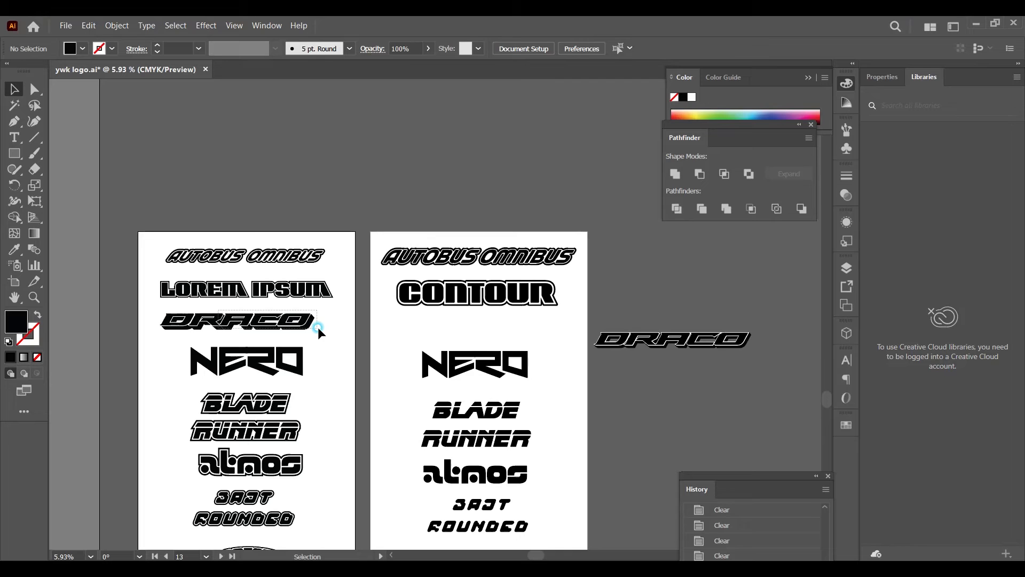
drag(318, 326, 731, 311)
key(z)
drag(621, 312, 666, 264)
key(v)
click(657, 347)
scroll(587, 320, right, 3)
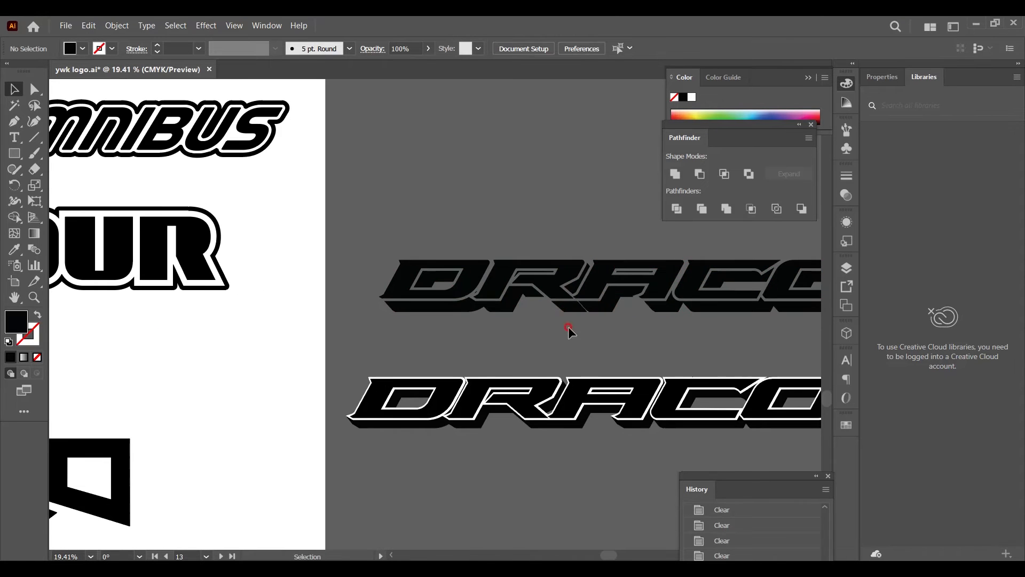
Select the white DRACO outline together with the black extrusion and subtract the outline from it with Pathfinder's Minus Front
key(z)
drag(416, 431, 463, 422)
key(v)
key(z)
drag(527, 308, 346, 344)
drag(652, 321, 492, 327)
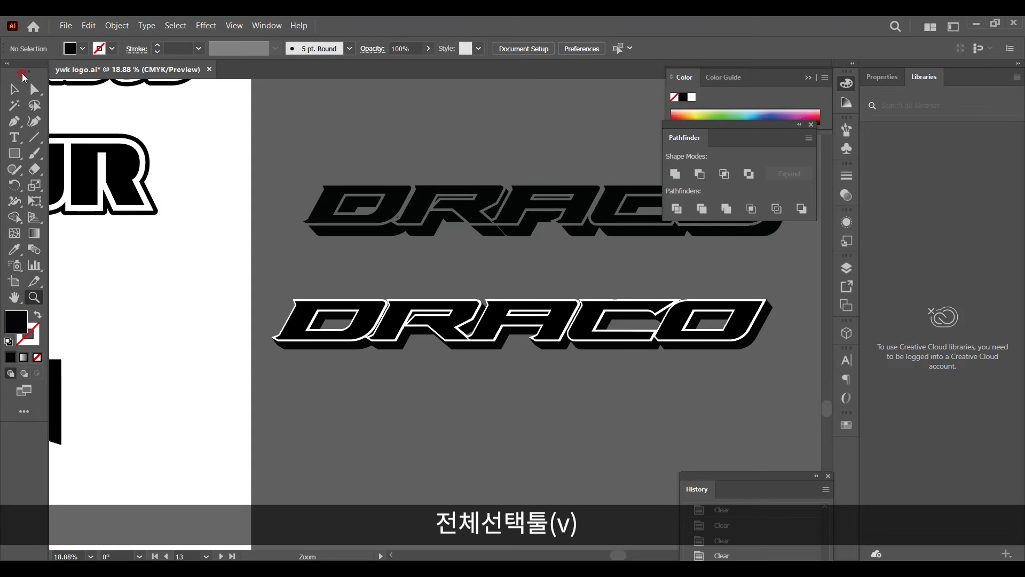
click(14, 90)
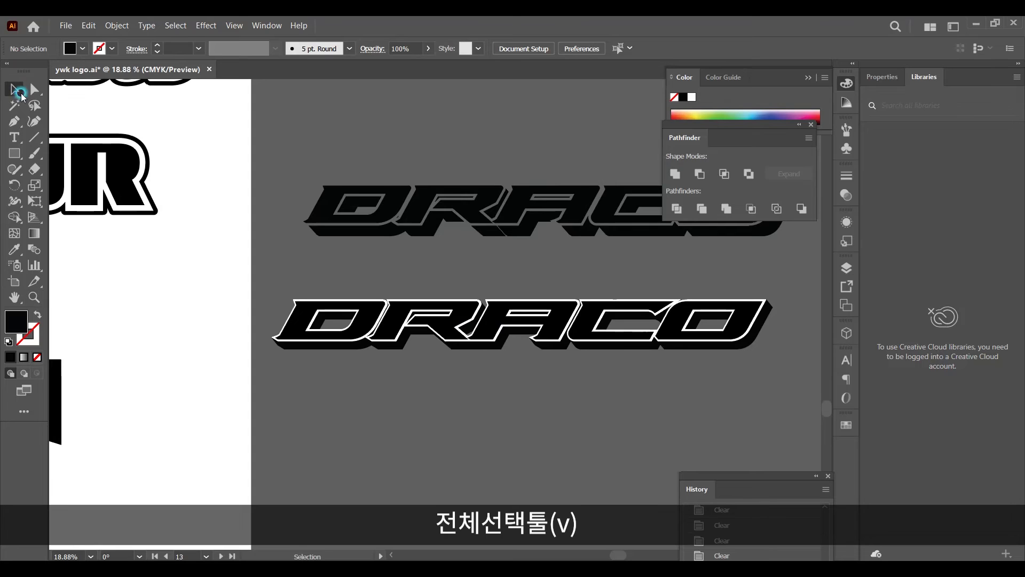
click(299, 302)
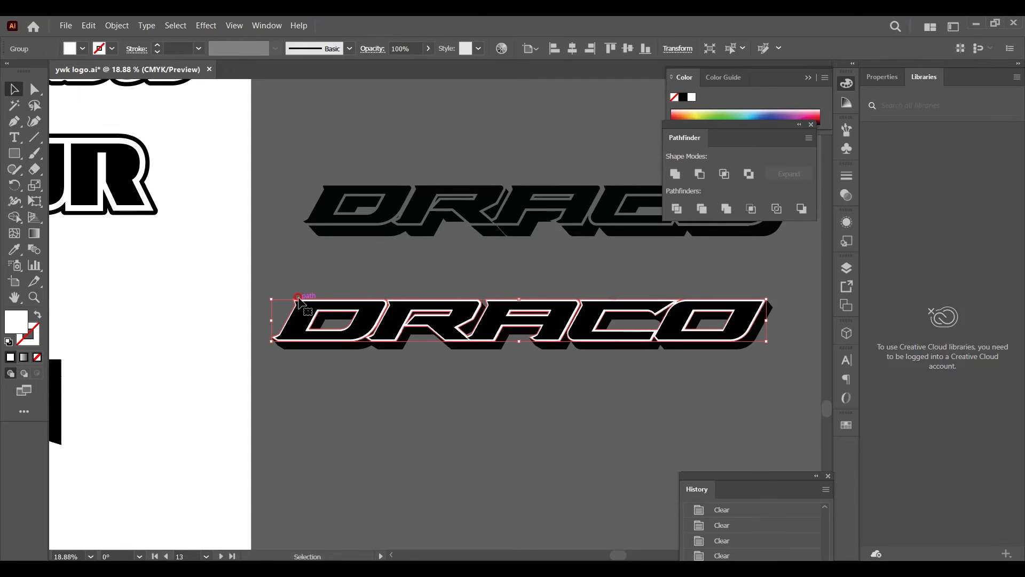
key(shift)
shift+click(490, 349)
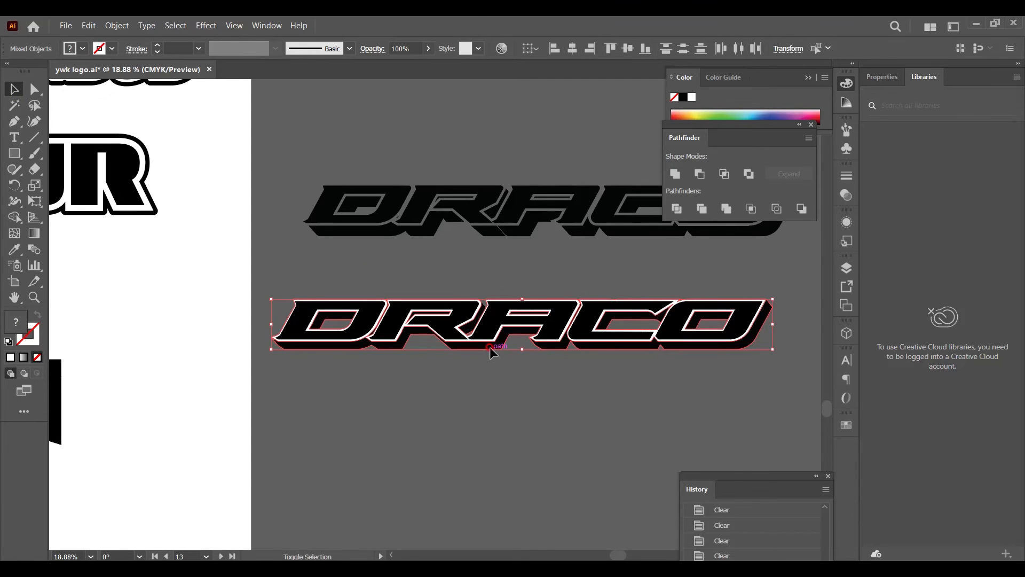
drag(680, 128, 683, 158)
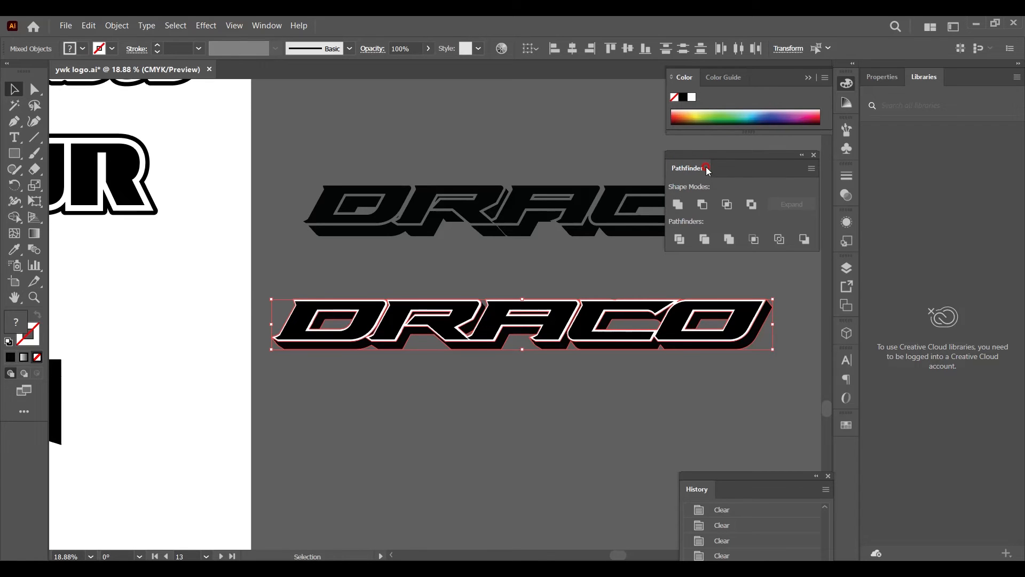
click(701, 204)
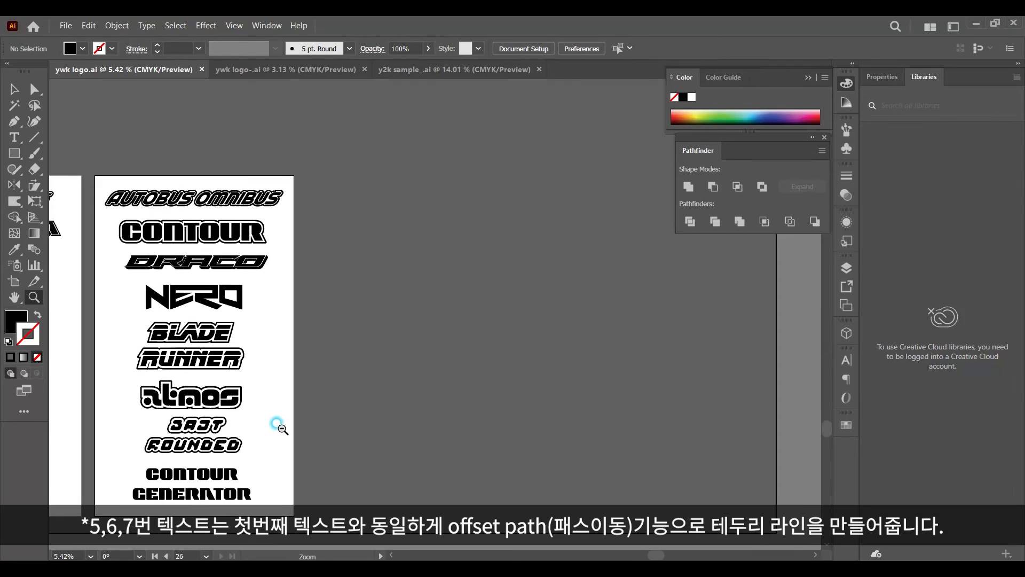
Select the CONTOUR GENERATOR lettering at the foot of the artboard and start an Envelope Distort warp on it
drag(275, 424, 636, 344)
key(v)
drag(506, 396, 513, 398)
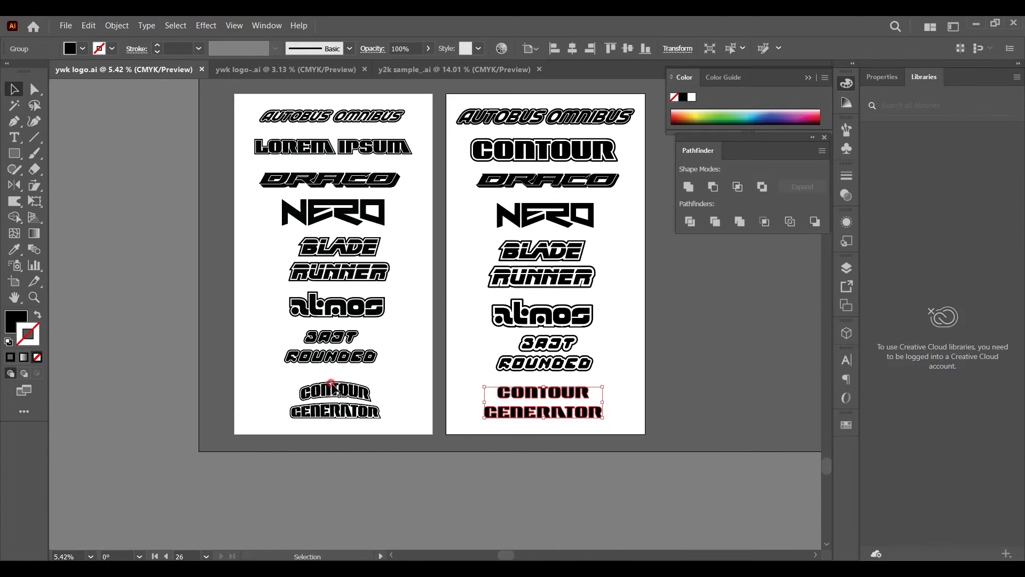
click(463, 464)
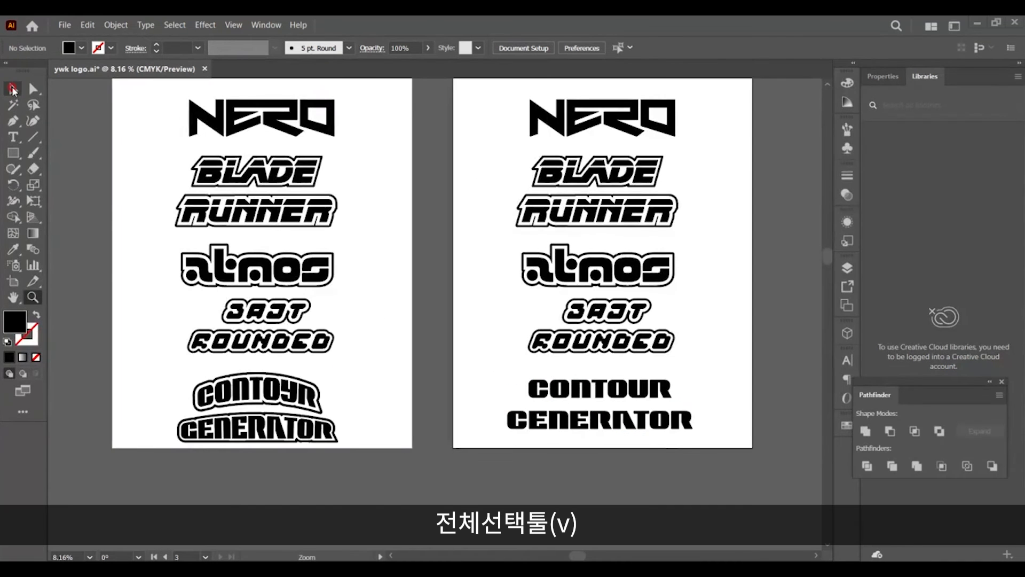
click(14, 90)
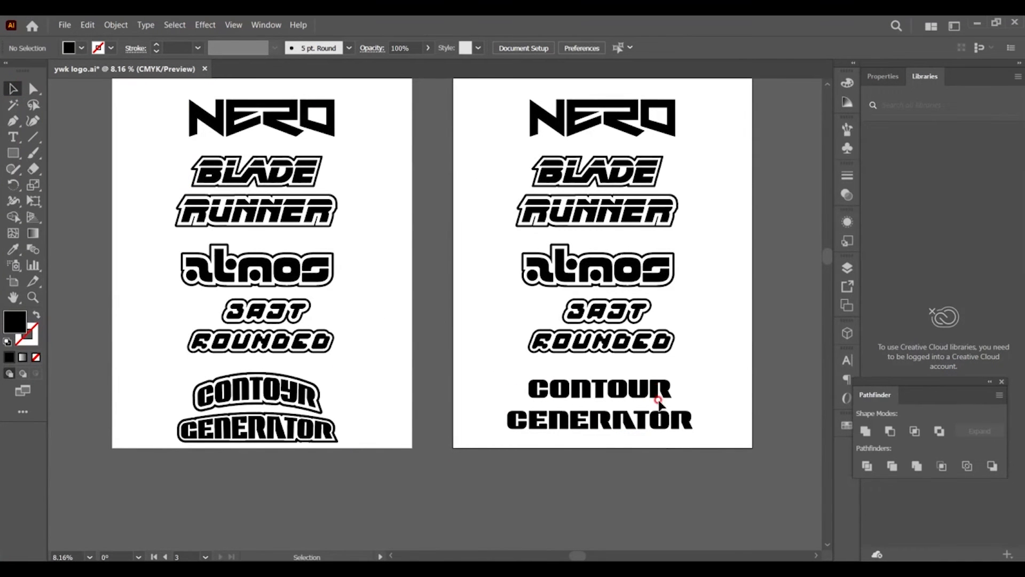
click(655, 393)
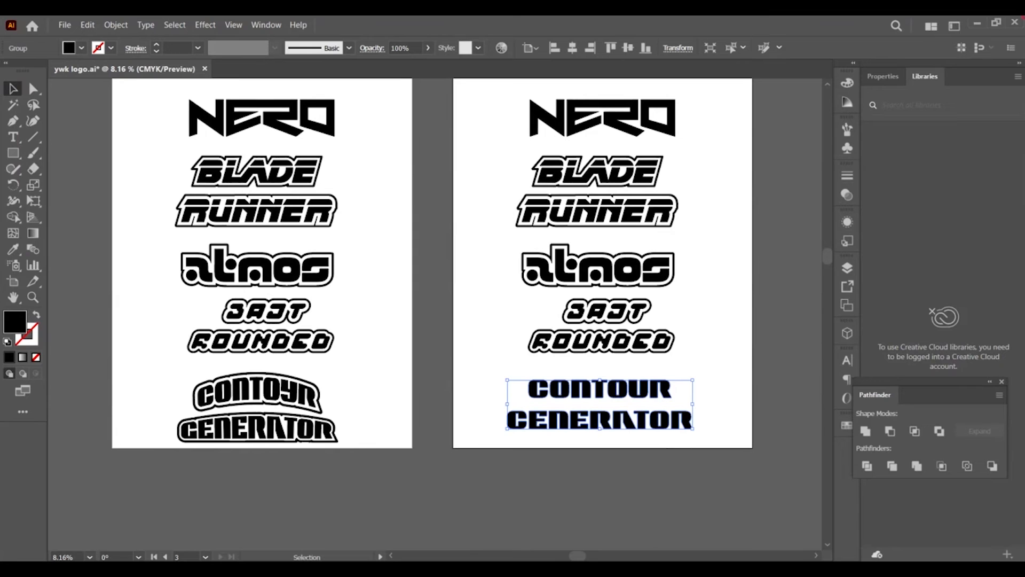
click(116, 25)
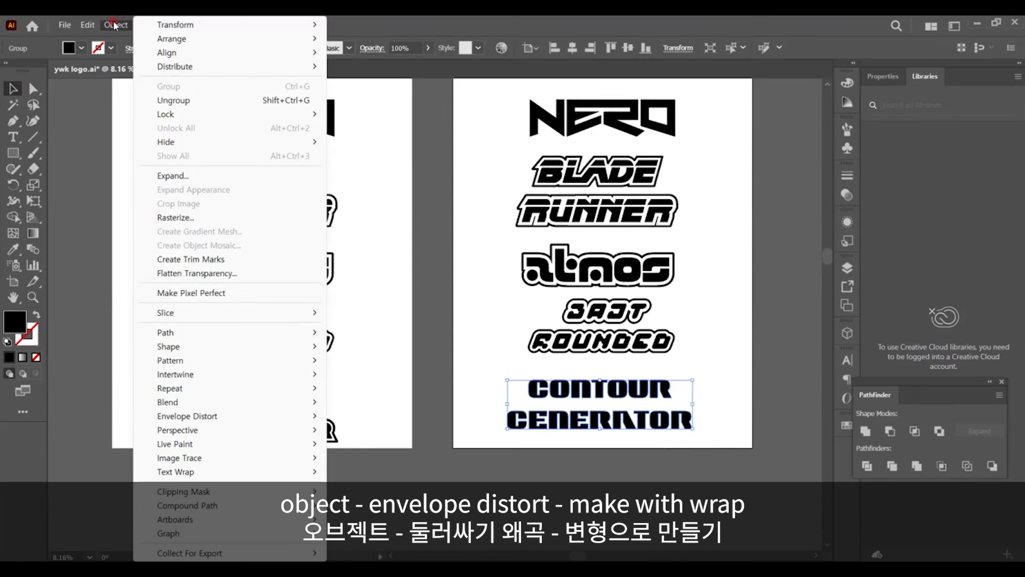
mouse_move(218, 417)
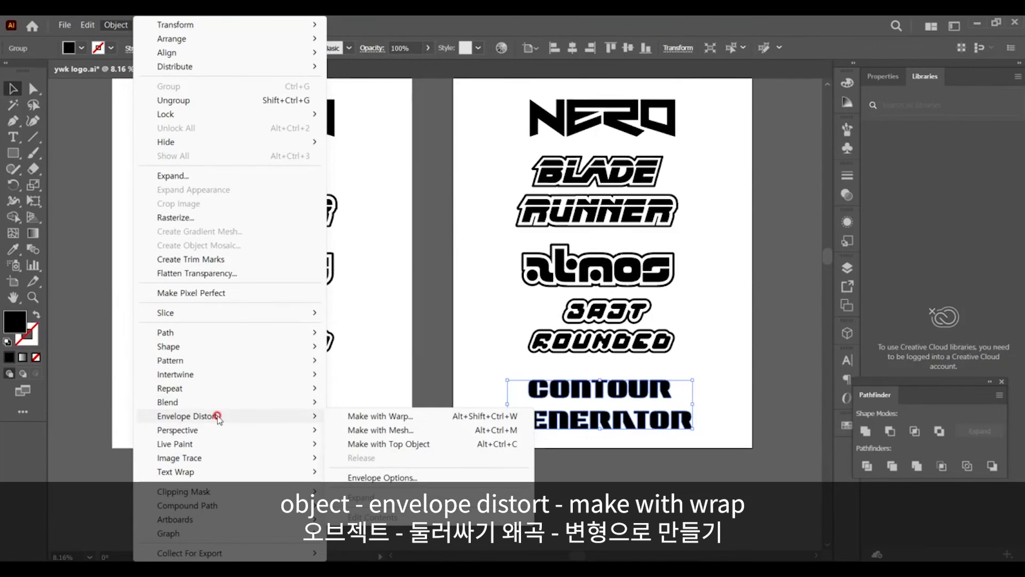
click(350, 416)
drag(740, 235, 755, 153)
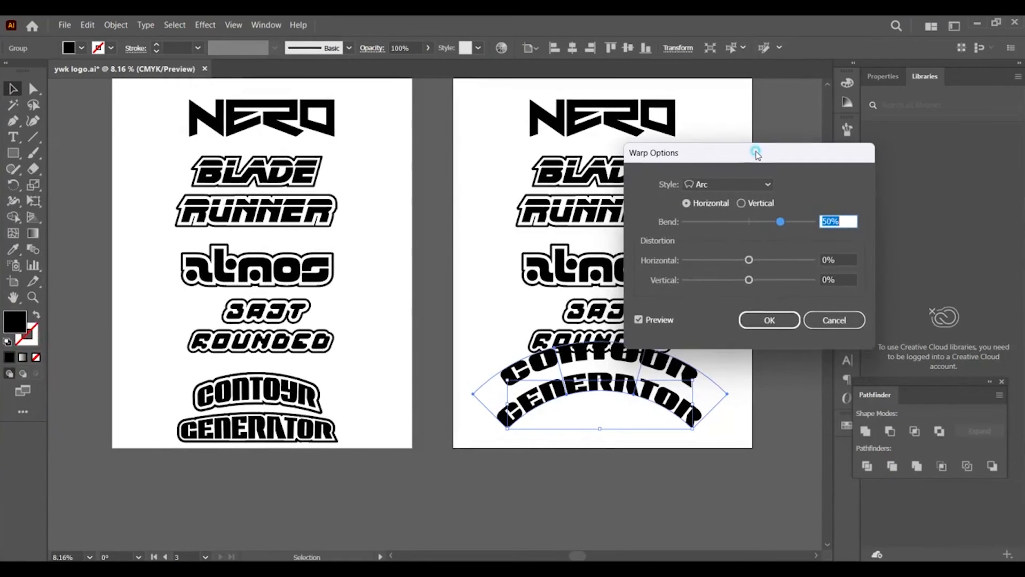
Preview the Arc Lower, Flag, Fish and FishEye warp styles on the CONTOUR GENERATOR lettering
click(706, 187)
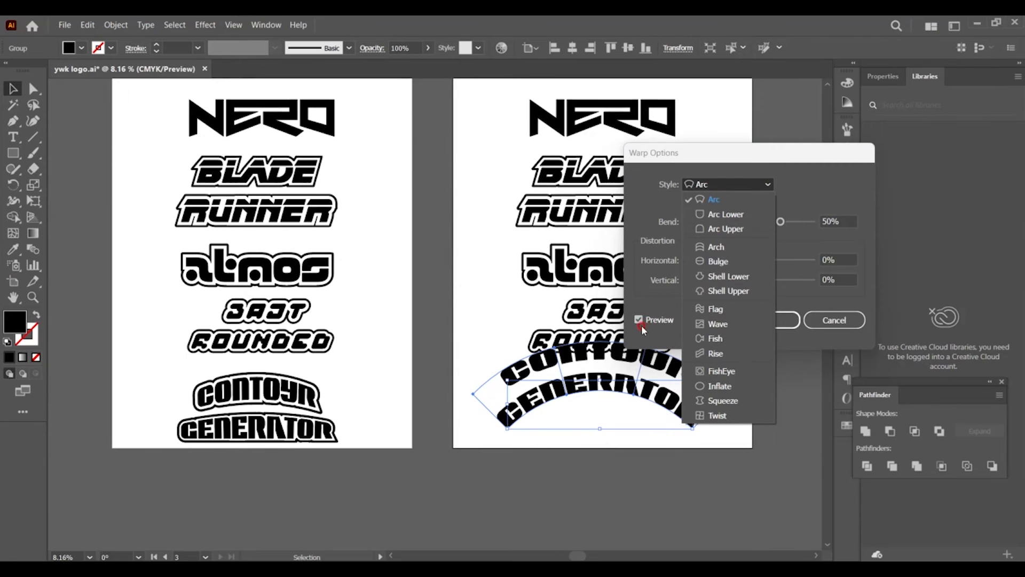
click(726, 214)
click(743, 184)
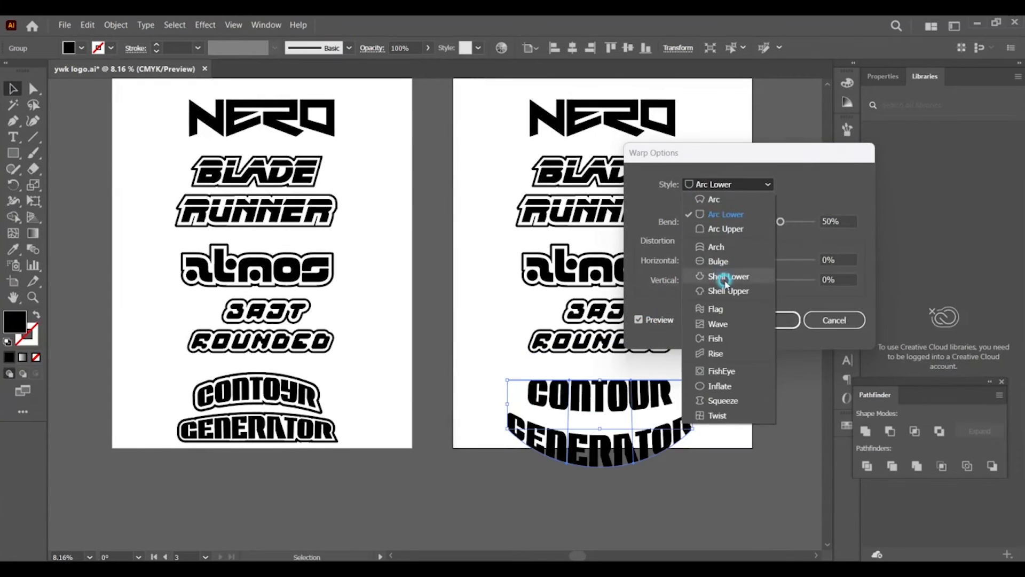
click(716, 309)
click(720, 187)
click(748, 343)
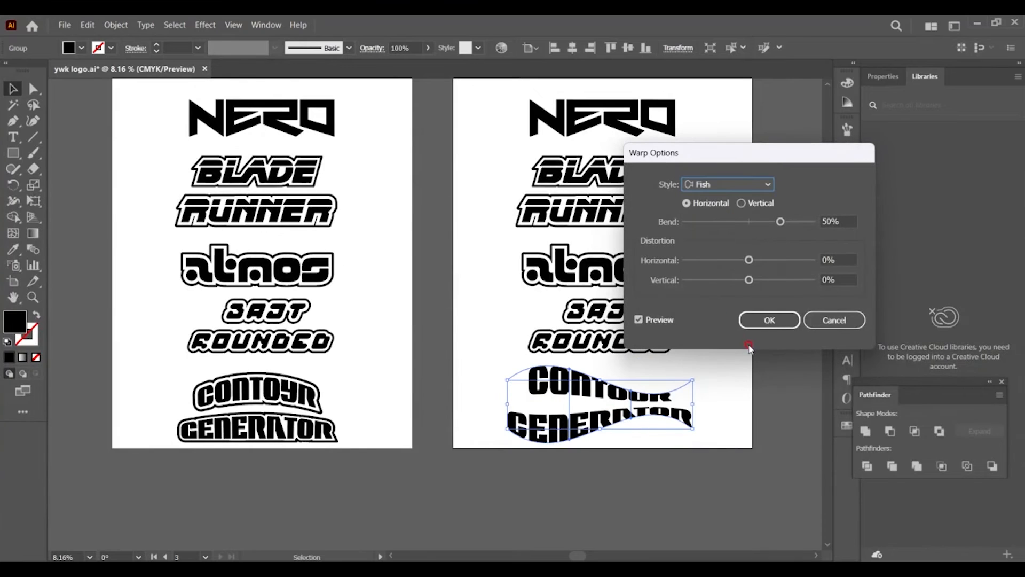
click(729, 184)
click(729, 371)
Warp the CONTOUR GENERATOR lettering with the Arc Upper style at a 34% horizontal bend and scale it down slightly
click(736, 185)
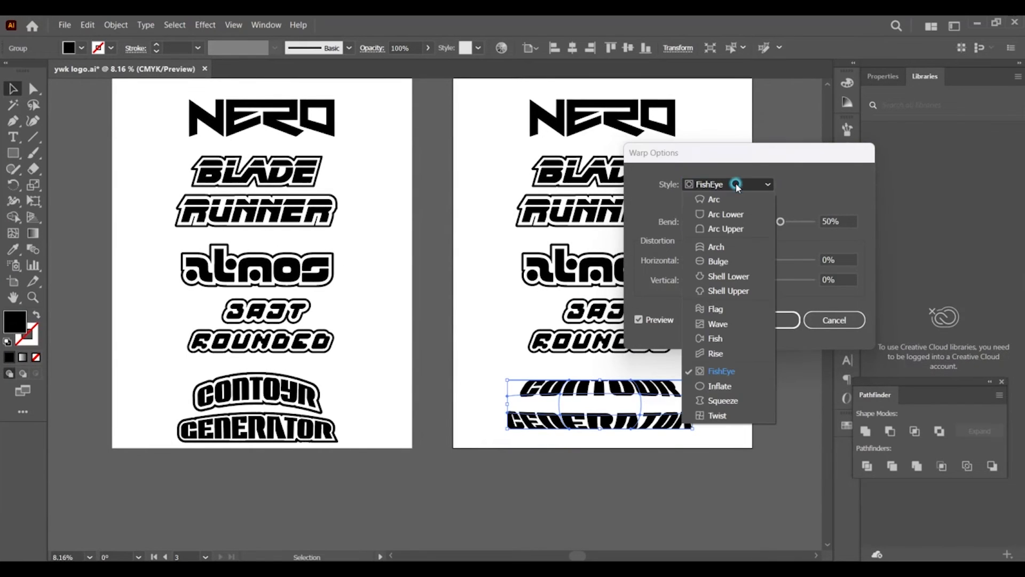
click(736, 229)
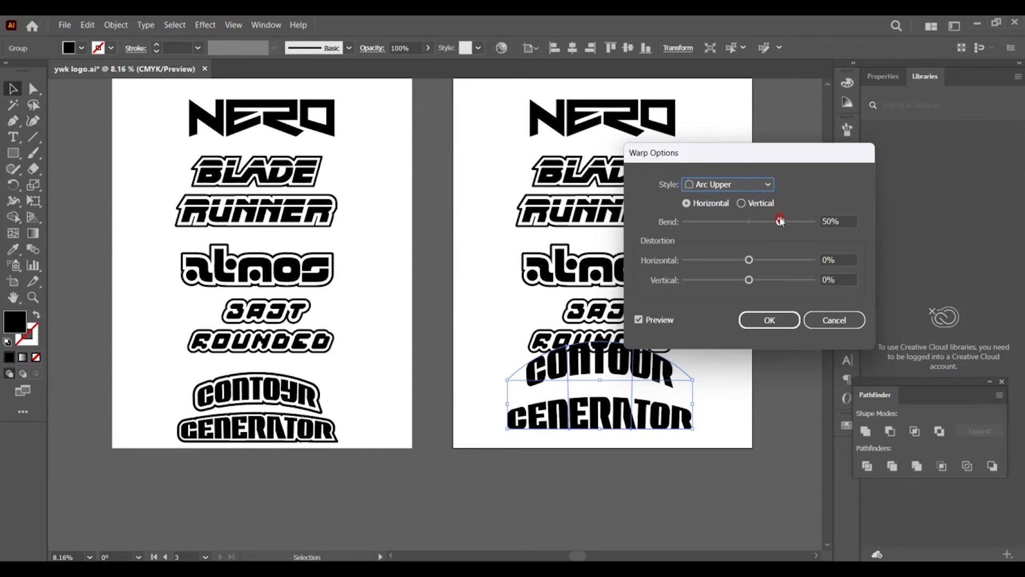
mouse_move(780, 221)
mouse_down()
mouse_move(741, 221)
mouse_move(778, 221)
mouse_up()
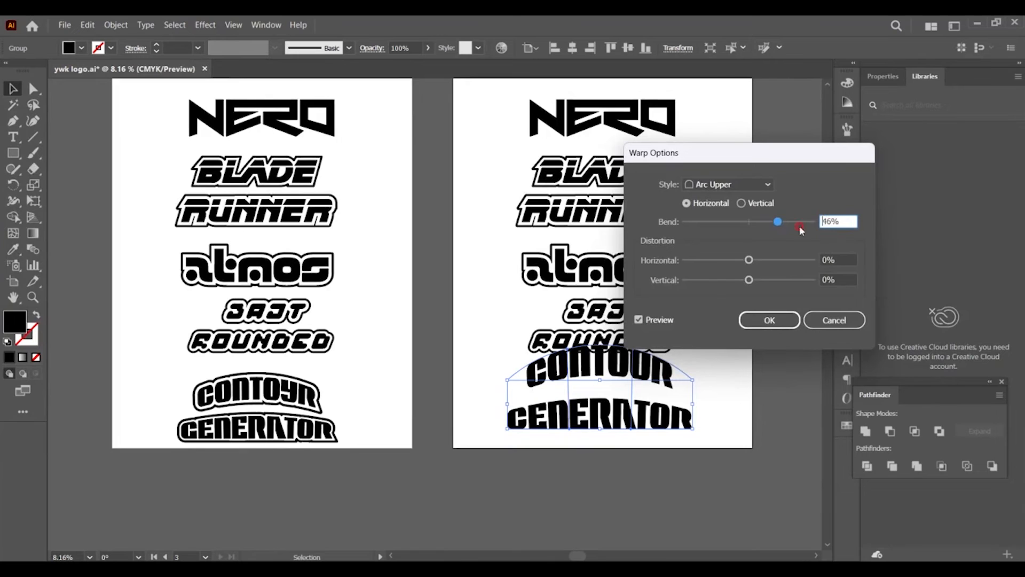
mouse_move(778, 221)
mouse_down()
mouse_move(790, 224)
mouse_move(771, 223)
mouse_up()
click(785, 322)
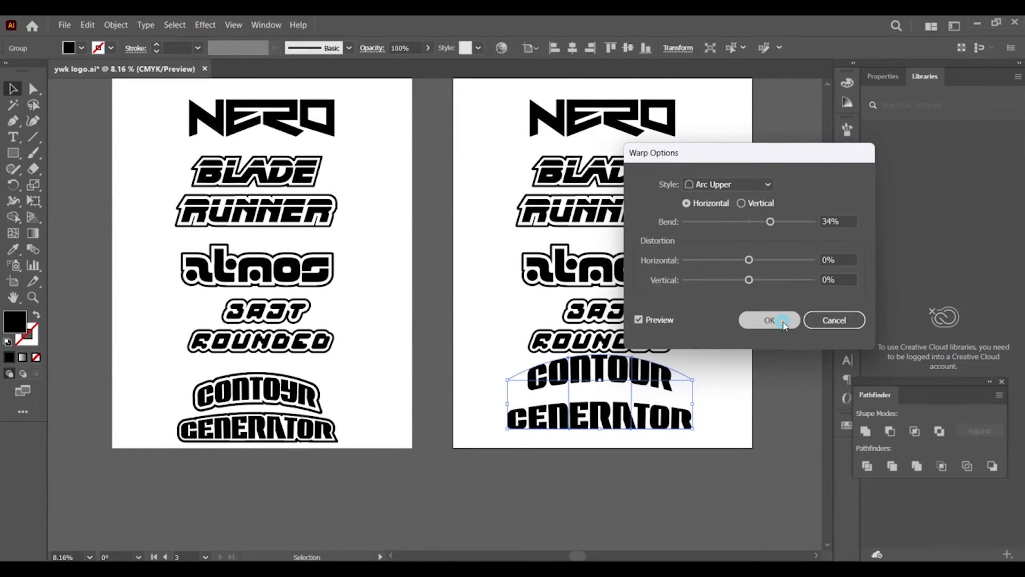
click(700, 424)
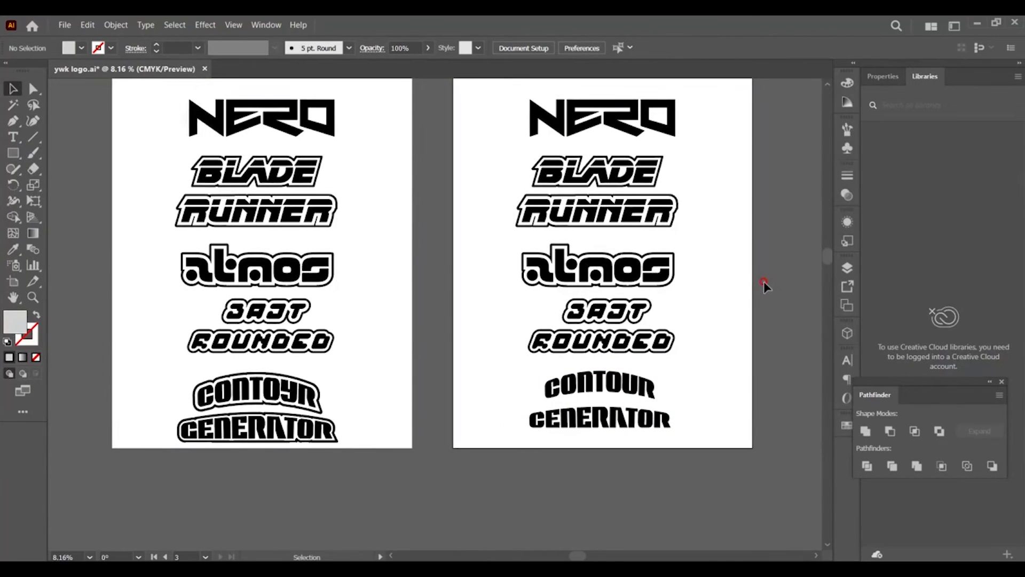
Switch to Outline view and expand the envelope around the warped lettering with Object and Fill enabled
key(ctrl+y)
key(ctrl+y)
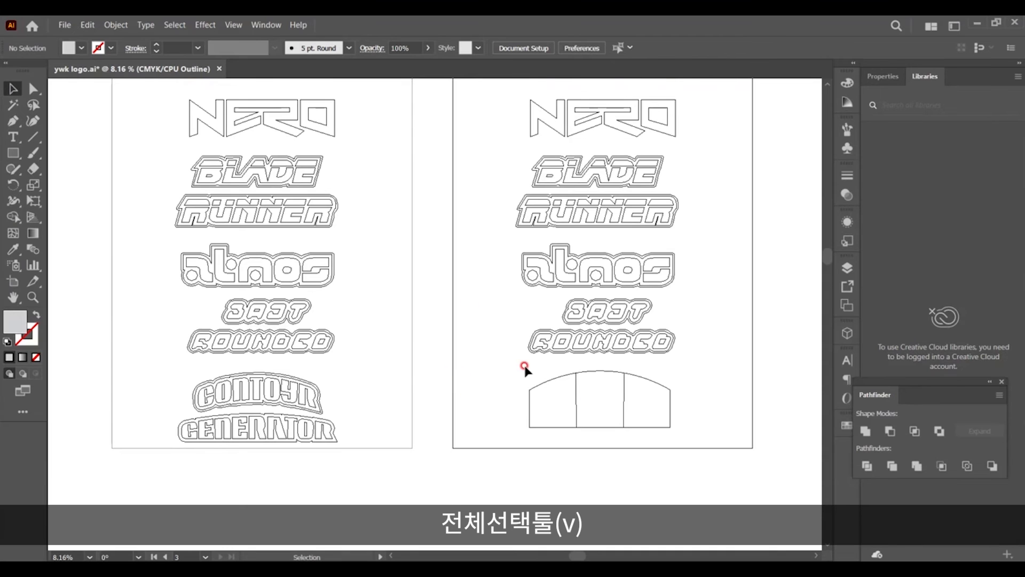
click(575, 381)
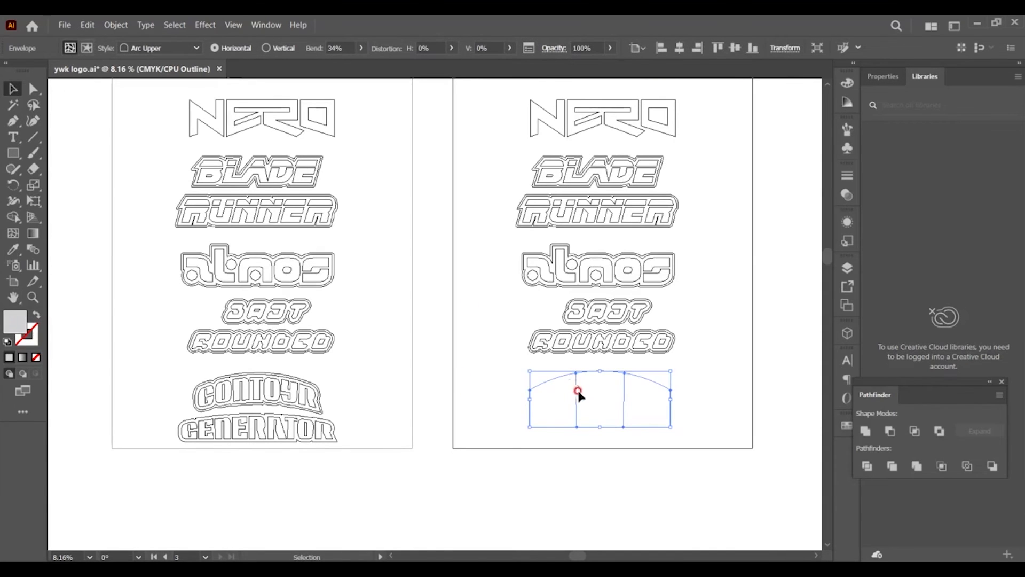
click(116, 25)
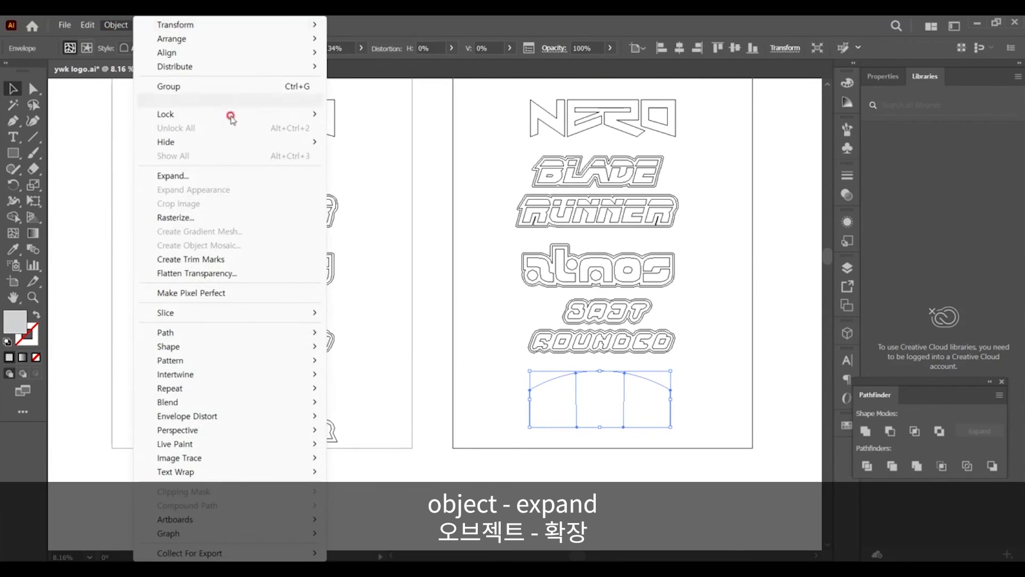
click(232, 180)
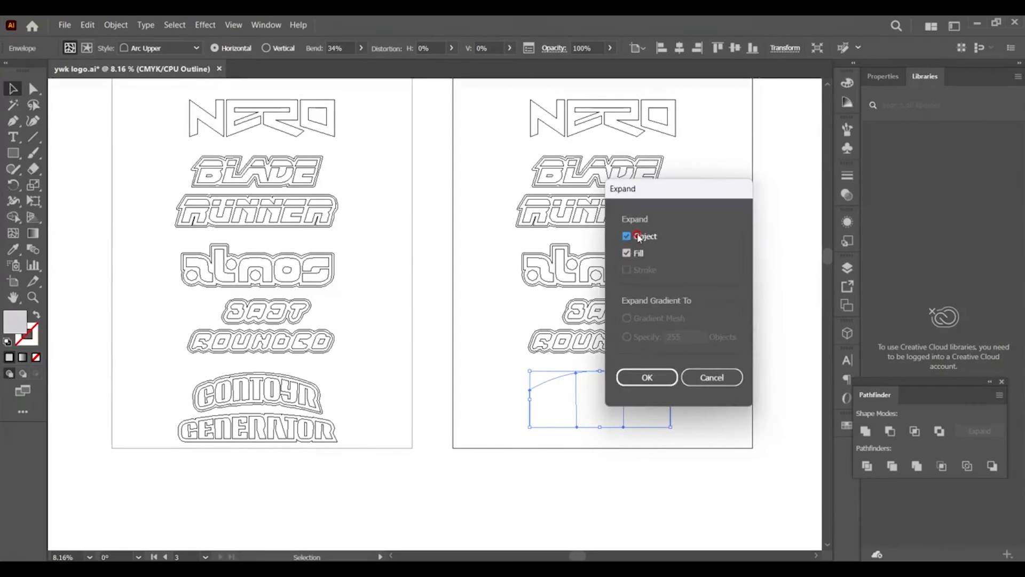
click(642, 380)
click(672, 387)
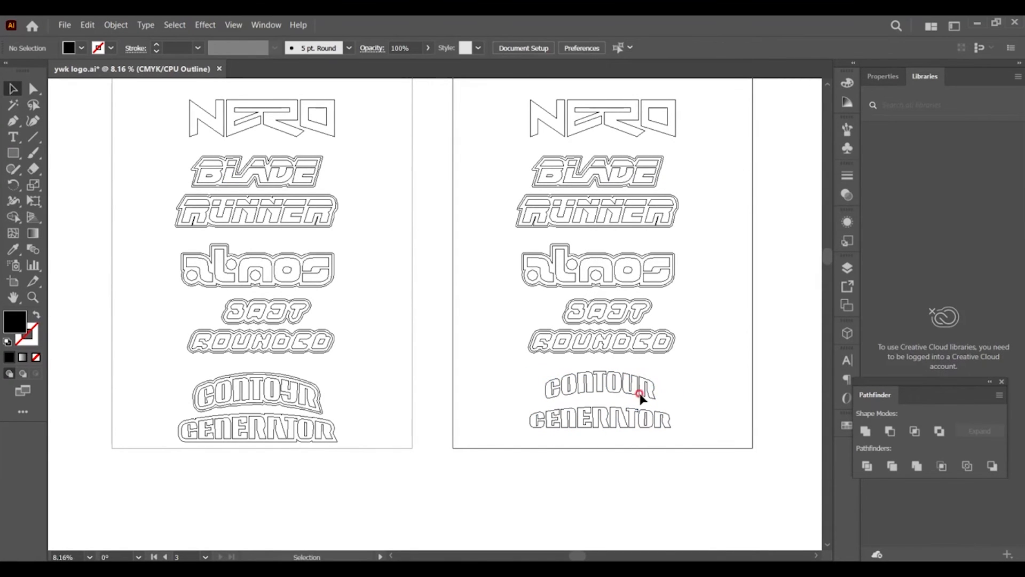
Check the paths of the expanded CONTOUR GENERATOR lettering and return the artwork to Preview mode
click(606, 389)
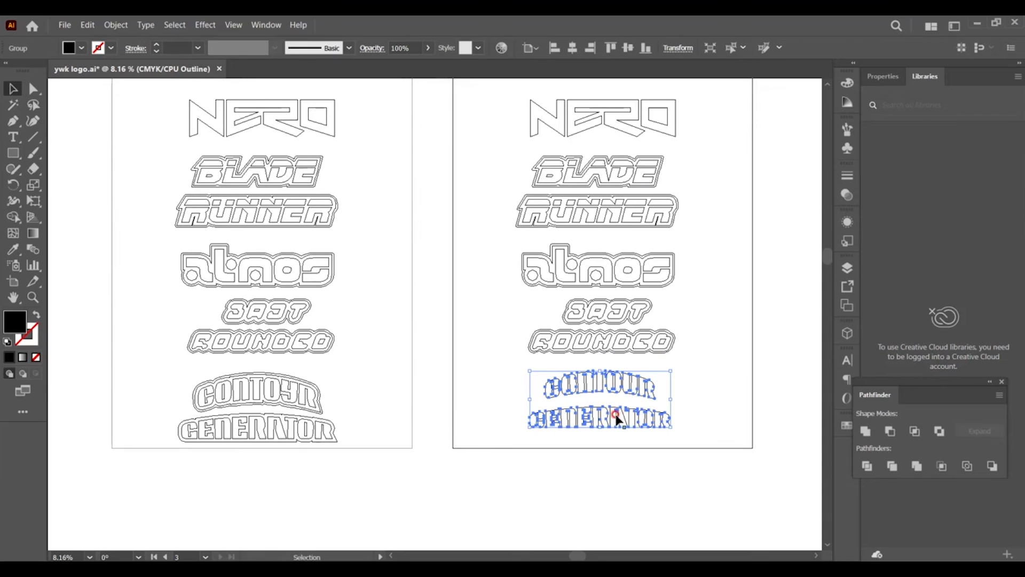
click(717, 393)
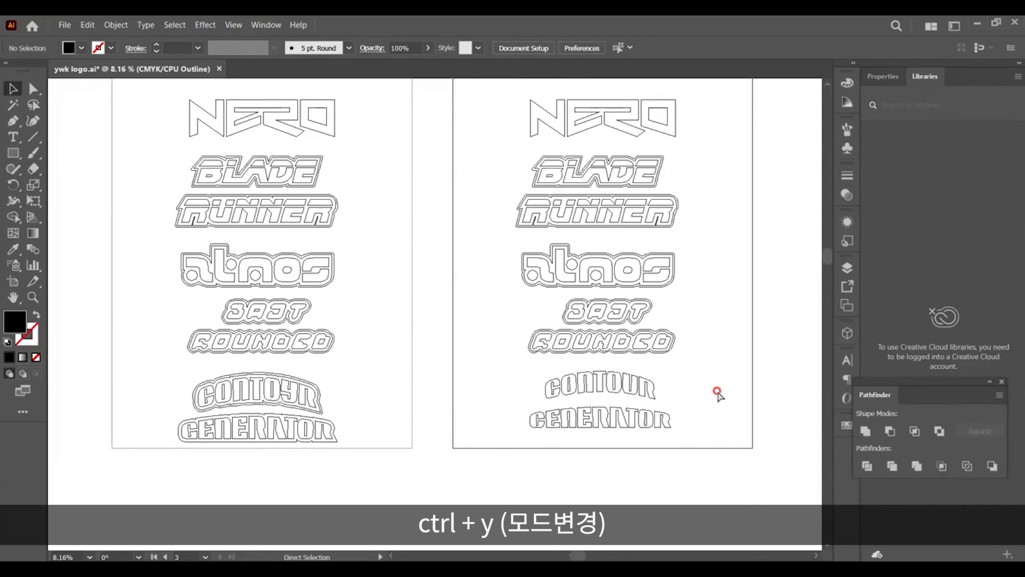
key(ctrl+y)
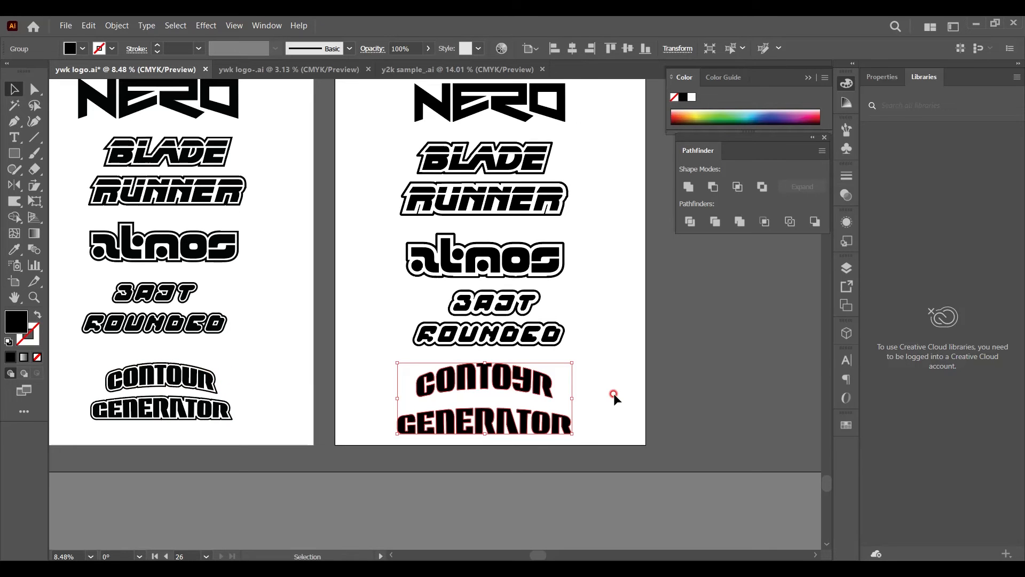
Offset the paths of the arched CONTOUR GENERATOR lettering outward using an Offset Path value of 35
key(ctrl+z)
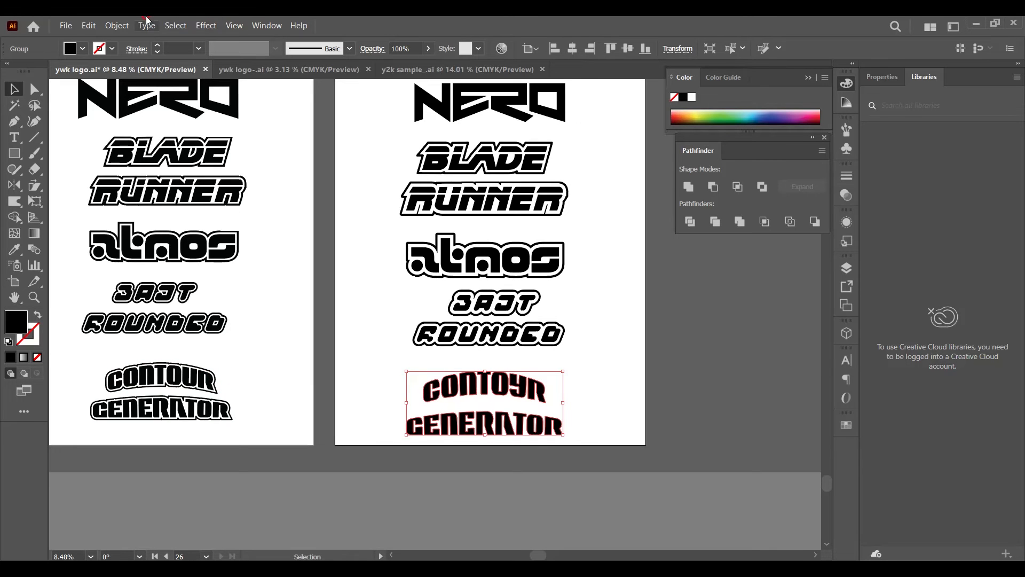
click(120, 26)
mouse_move(203, 334)
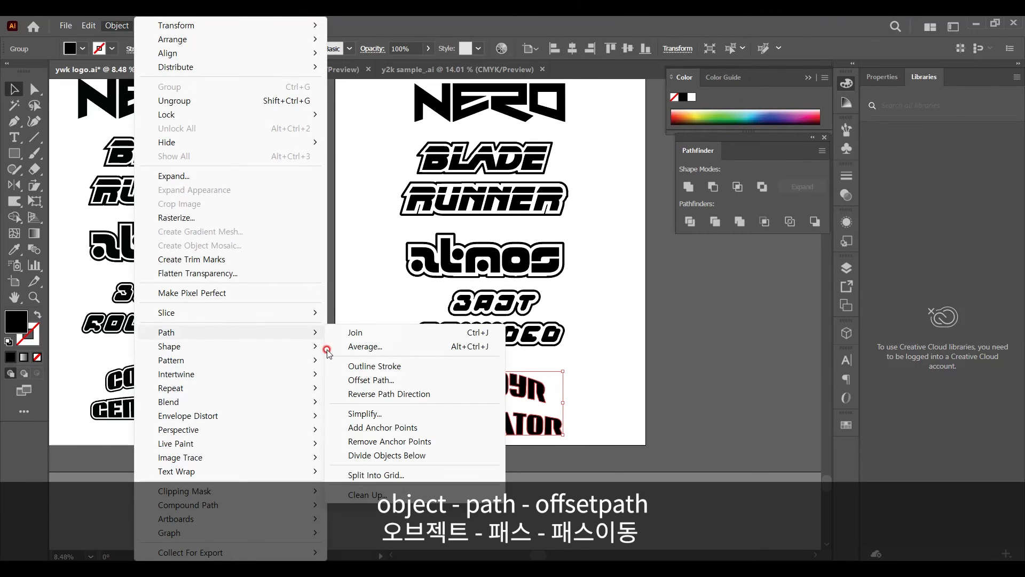
click(386, 380)
text(40)
click(600, 236)
text(35)
click(726, 300)
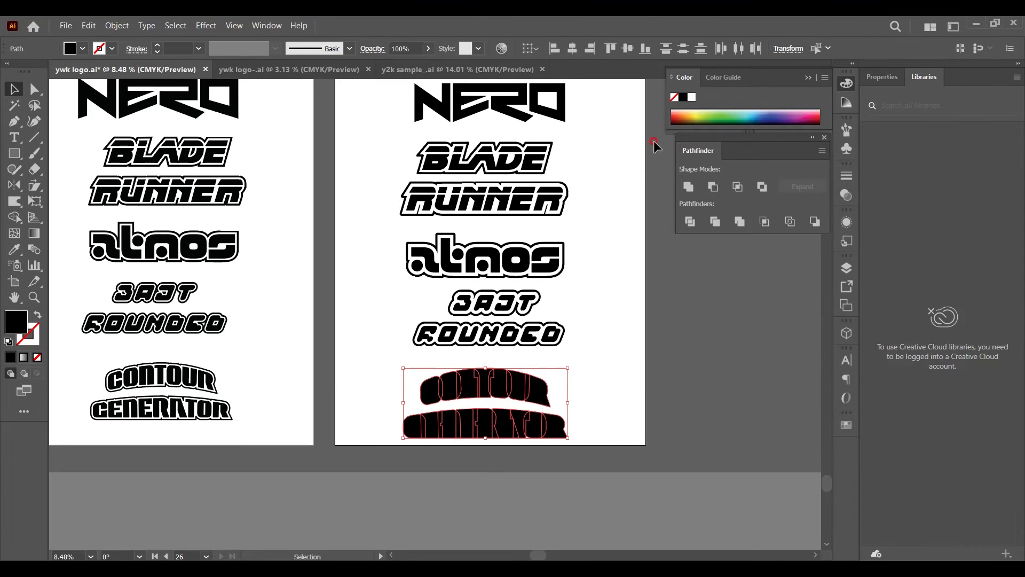
Merge the overlapping offset shapes around the arched lettering with Pathfinder's Unite
drag(694, 152, 633, 214)
click(626, 249)
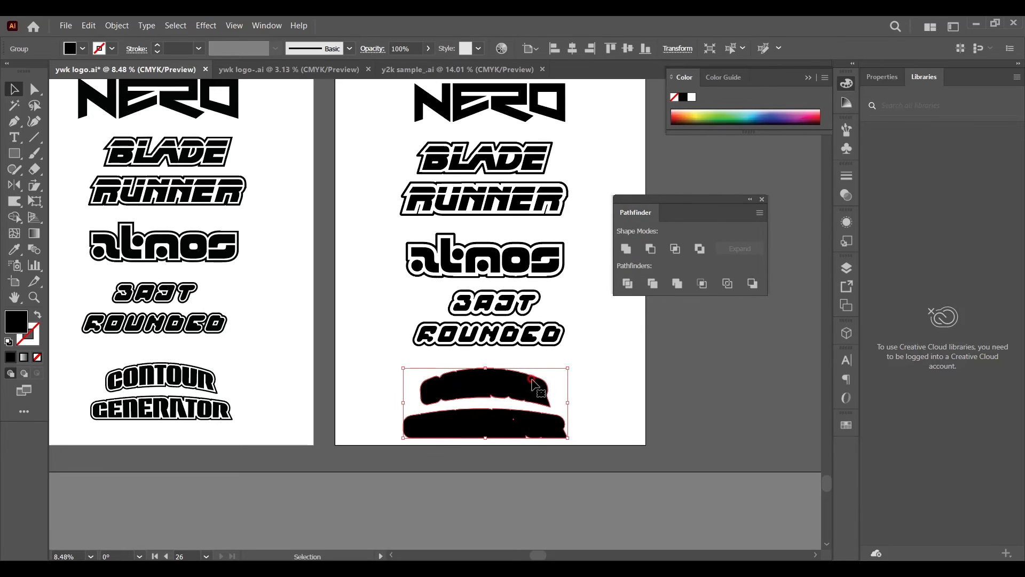
click(525, 428)
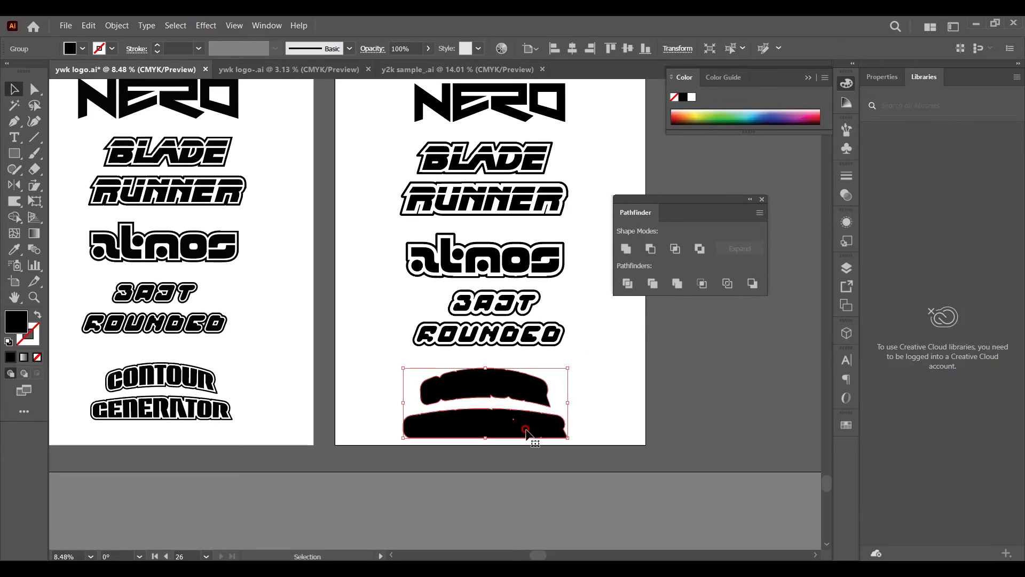
Remove the fill from the united contour, give it a solid stroke and increase the stroke weight to form a thick border
click(37, 358)
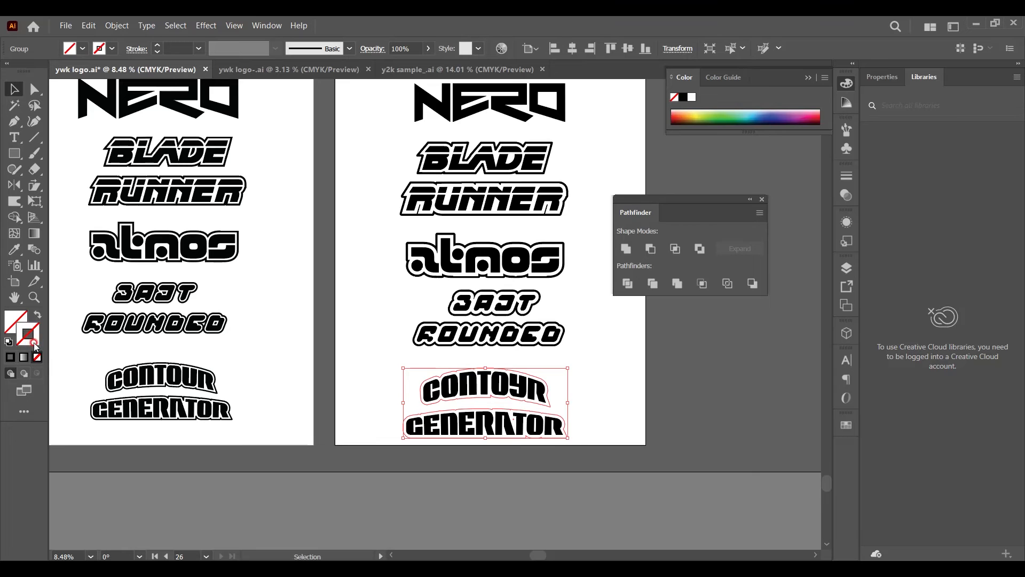
click(14, 355)
click(157, 46)
click(157, 45)
click(157, 45)
click(157, 46)
click(157, 46)
click(157, 46)
click(157, 45)
click(157, 46)
click(157, 45)
click(157, 46)
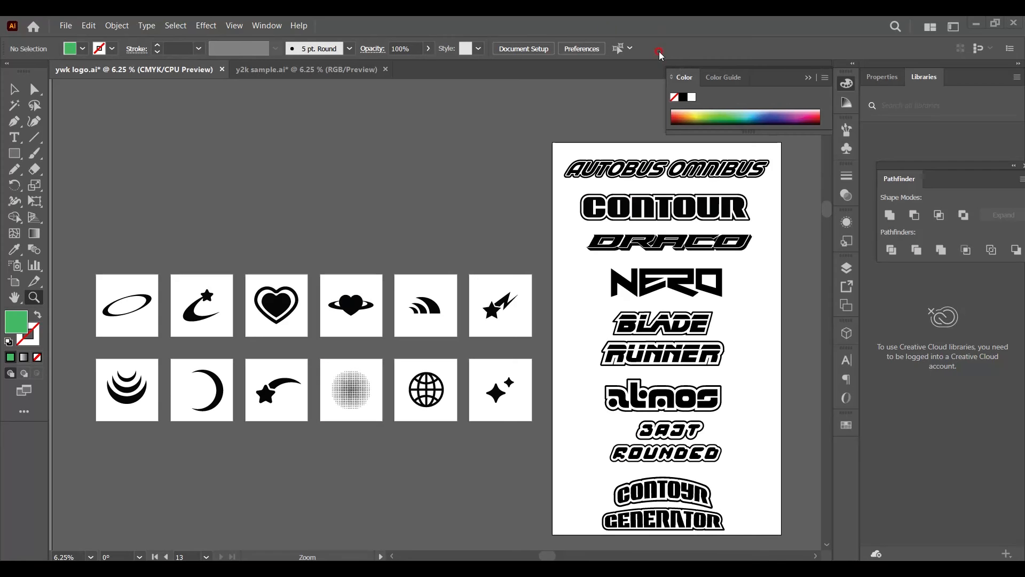
Select the whole AUTOBUS OMNIBUS logo in Outline view and expand it with Fill and Stroke enabled
drag(546, 139, 780, 271)
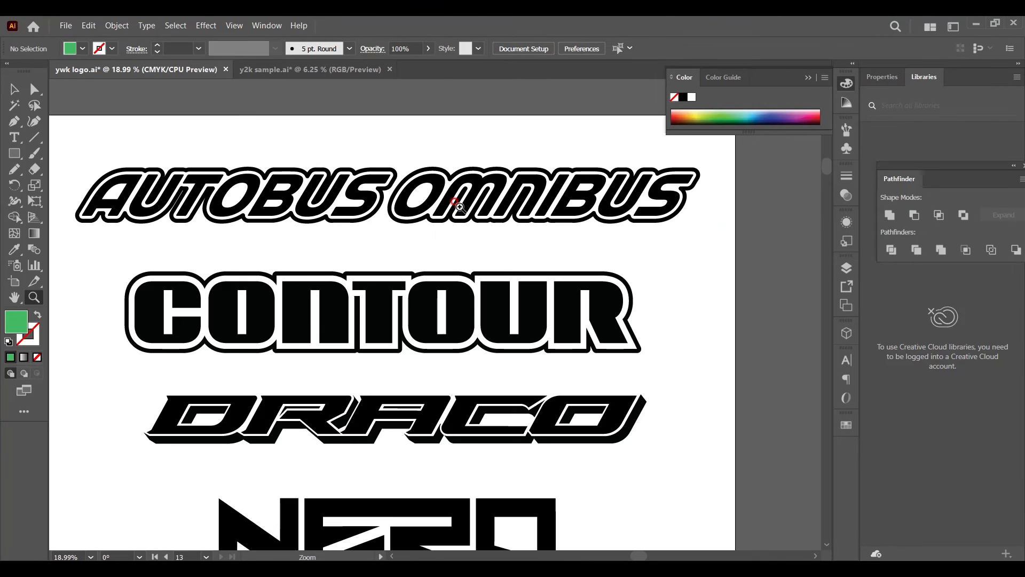
key(ctrl+y)
key(v)
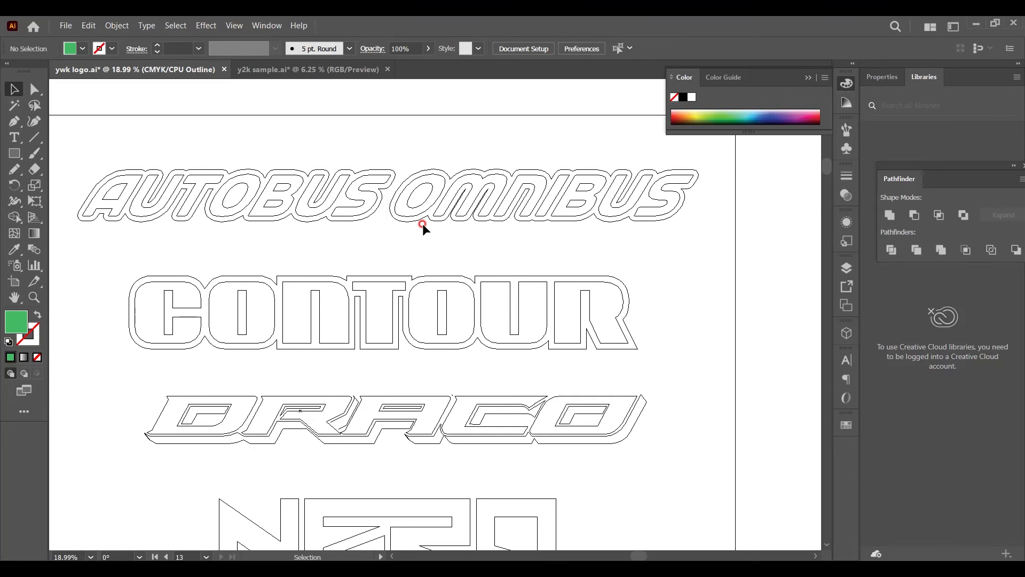
drag(84, 154, 712, 239)
click(116, 26)
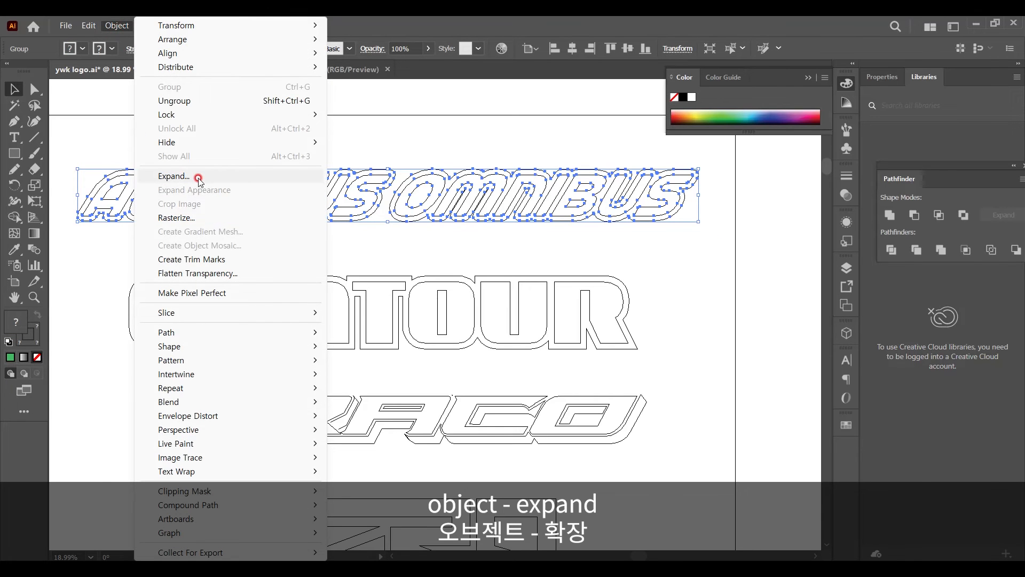
click(199, 179)
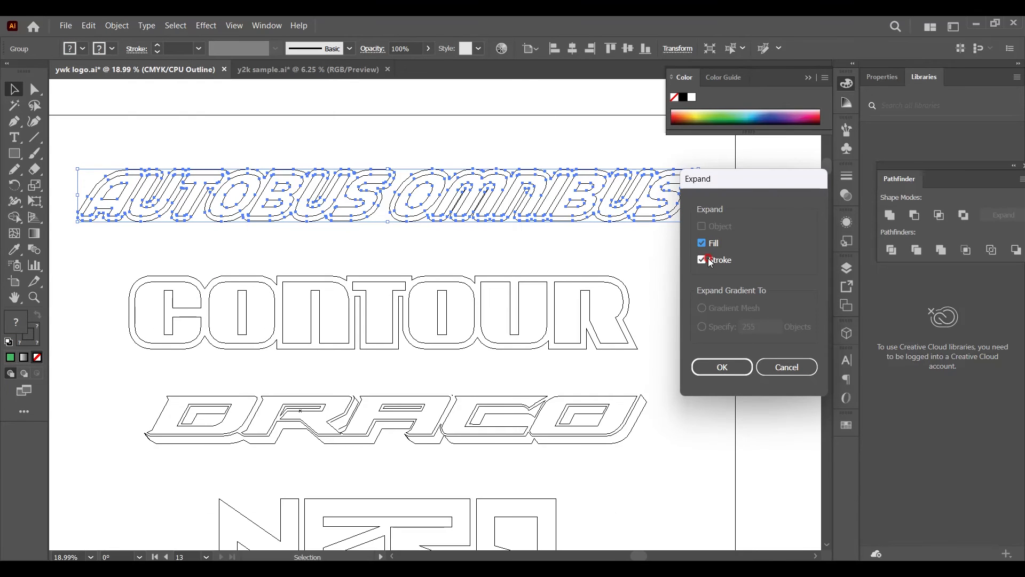
click(729, 369)
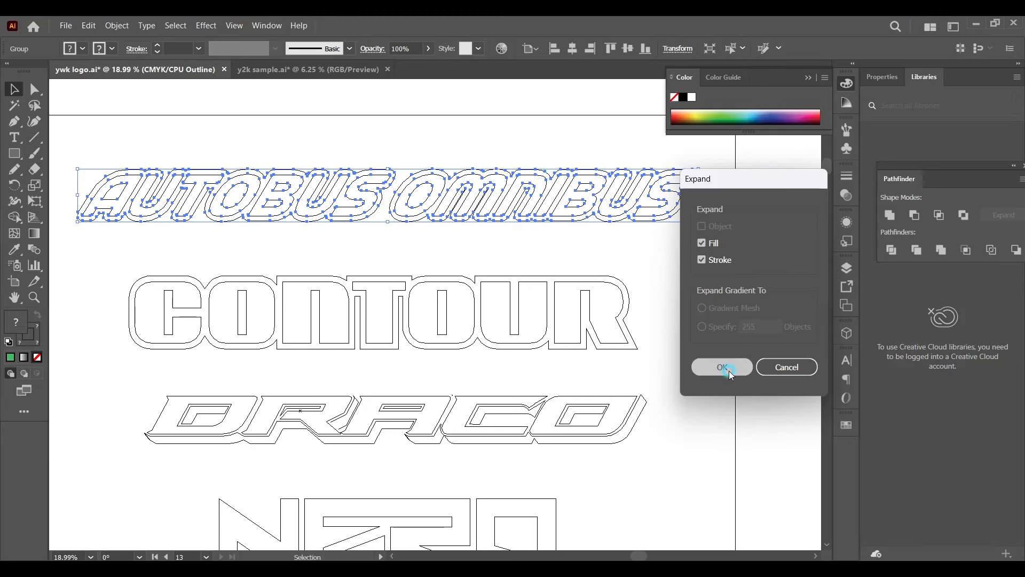
Expand the appearance of the CONTOUR logo in Outline view
click(694, 186)
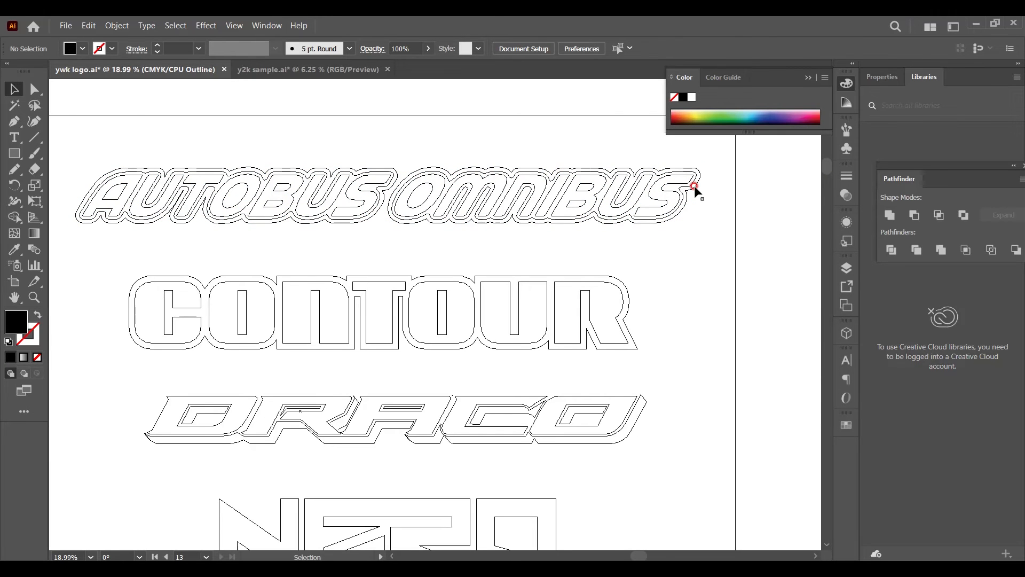
scroll(695, 186, down, 2)
drag(108, 226, 155, 192)
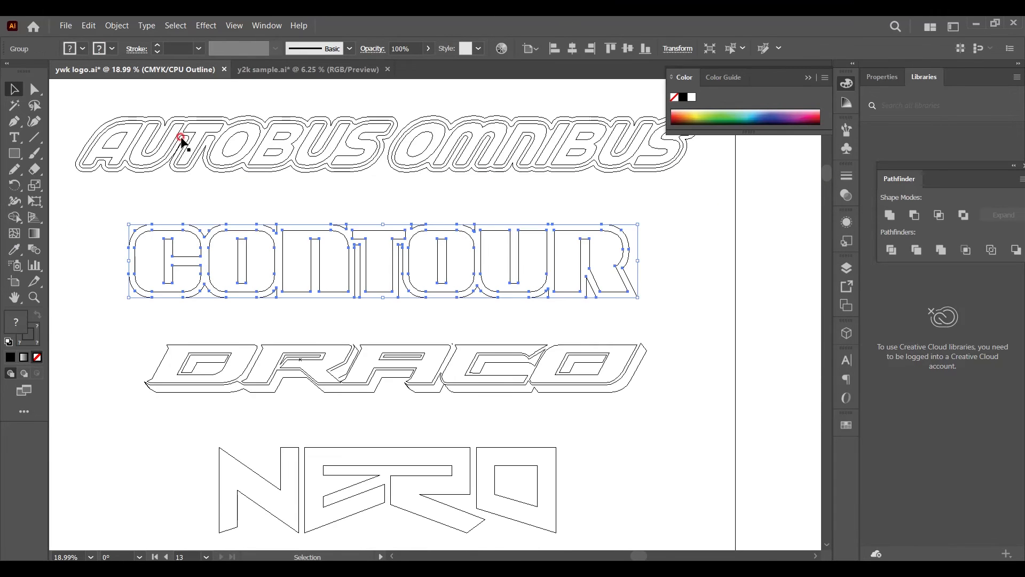
click(115, 27)
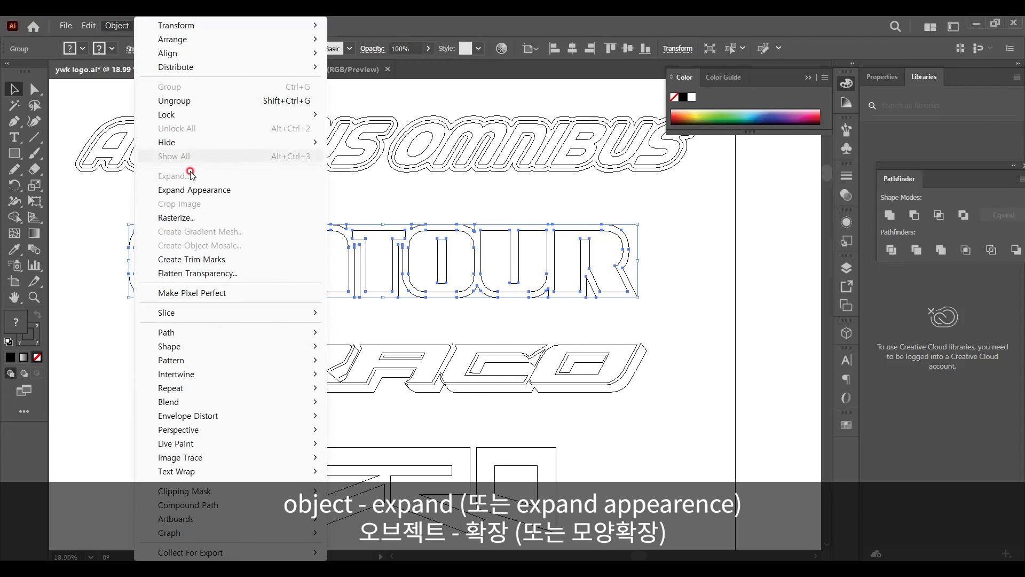
click(200, 190)
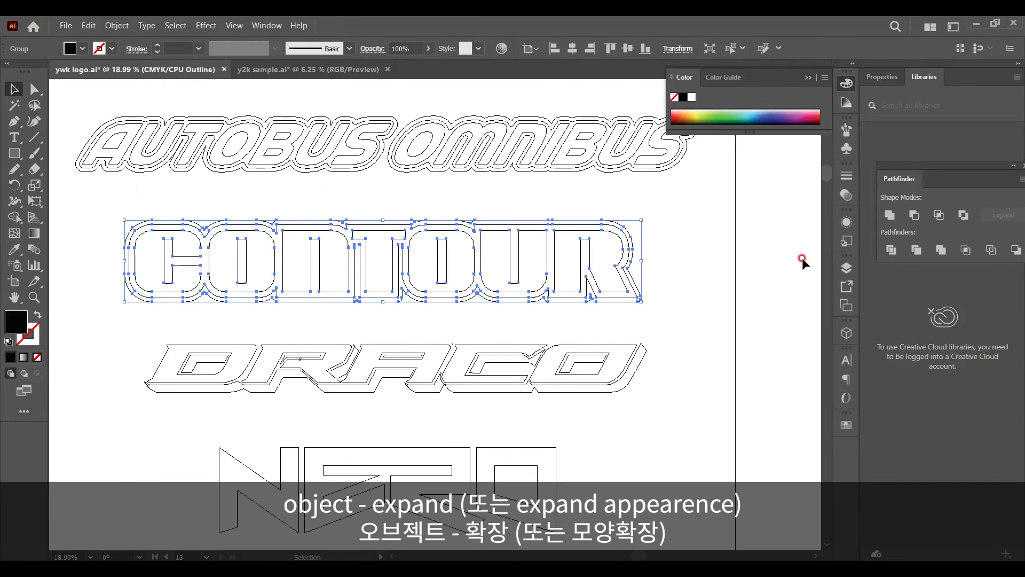
Expand the remaining lettering logos further down the artboard and switch back to Preview mode
scroll(694, 214, down, 3)
click(624, 158)
scroll(766, 355, down, 8)
drag(595, 260, 157, 471)
click(117, 26)
click(182, 191)
click(183, 195)
drag(160, 271, 600, 447)
click(116, 26)
click(190, 176)
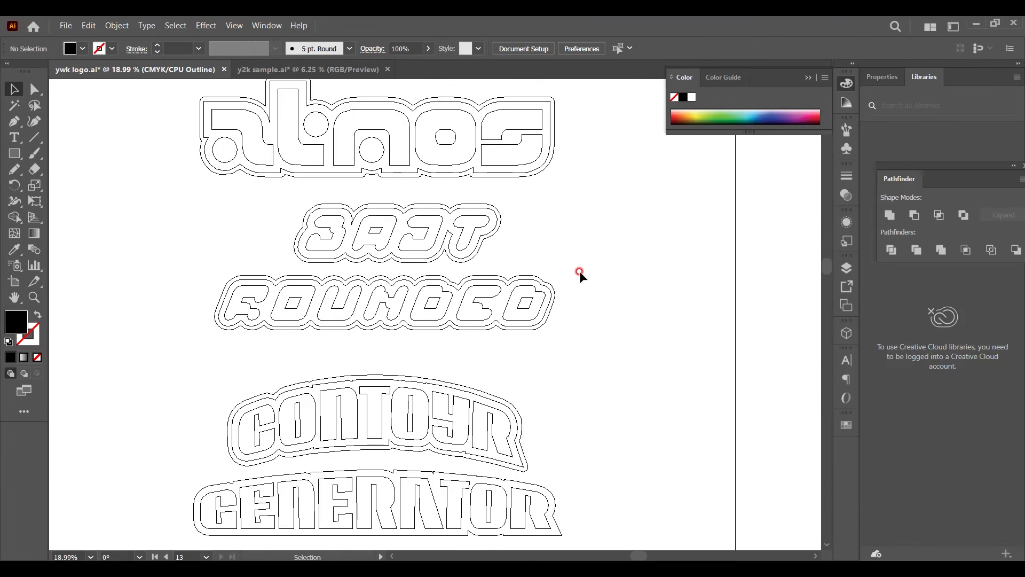
key(ctrl+y)
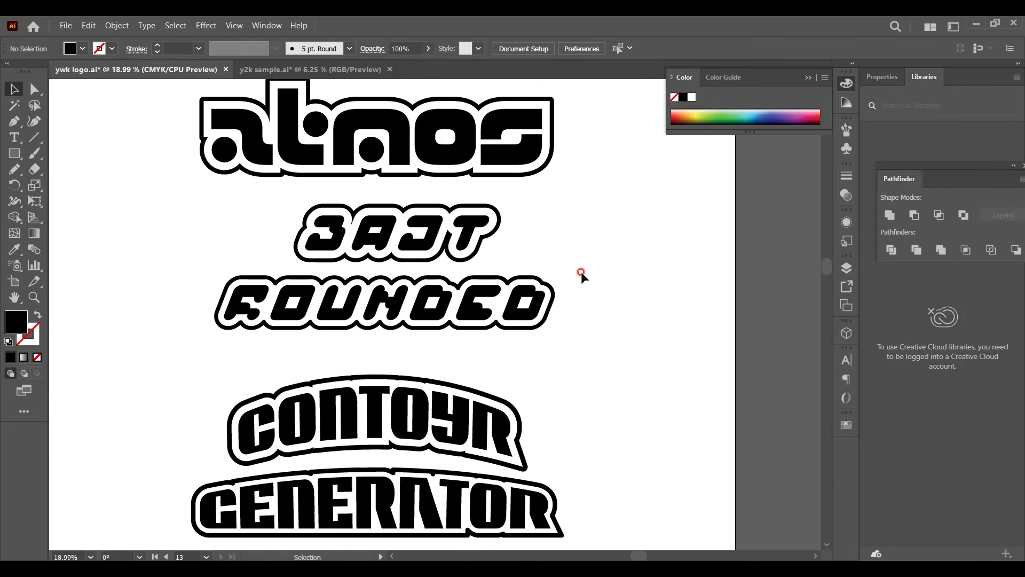
Place a copy of the AUTOBUS OMNIBUS logo on the empty wide artboard below
key(ctrl+alt+0)
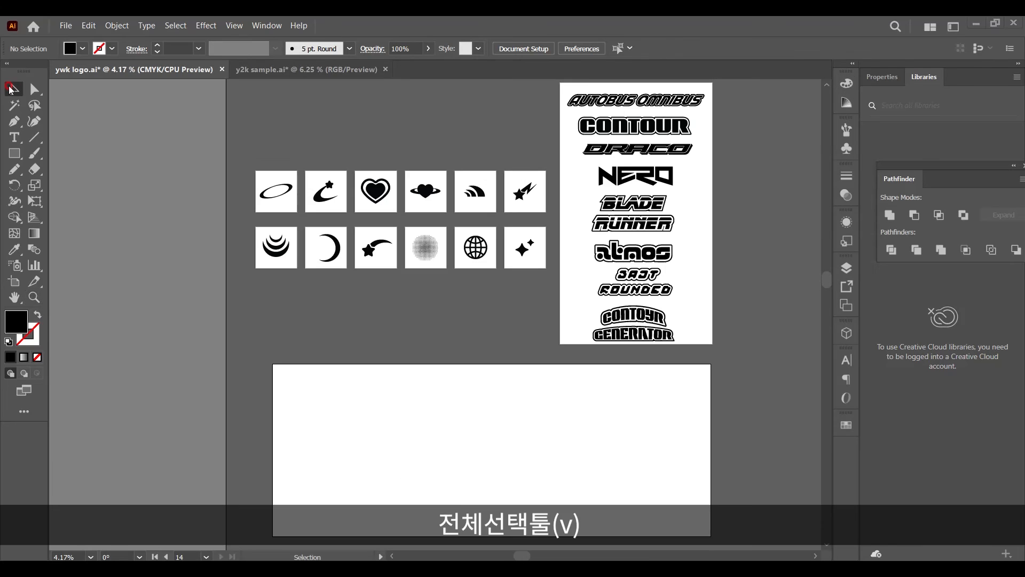
click(14, 89)
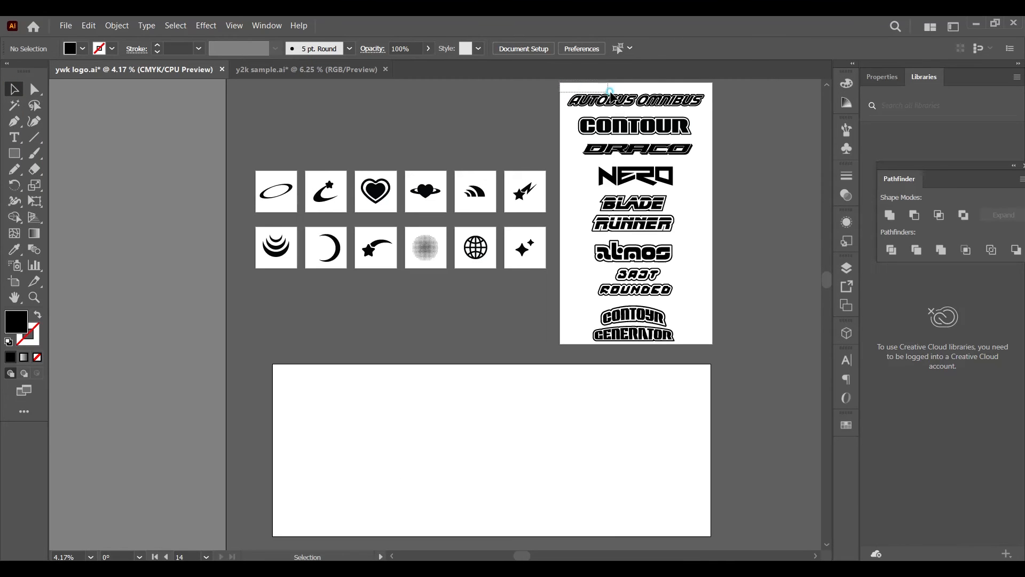
drag(697, 109, 406, 407)
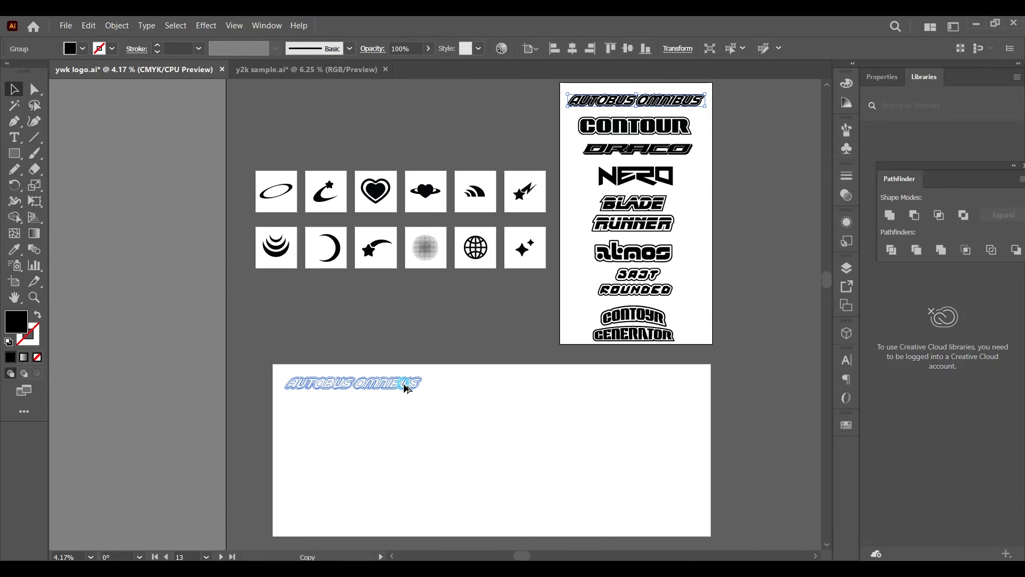
Lasso-select the OMNIBUS half of the copied logo and move it beneath AUTOBUS to form two stacked lines
key(z)
click(348, 319)
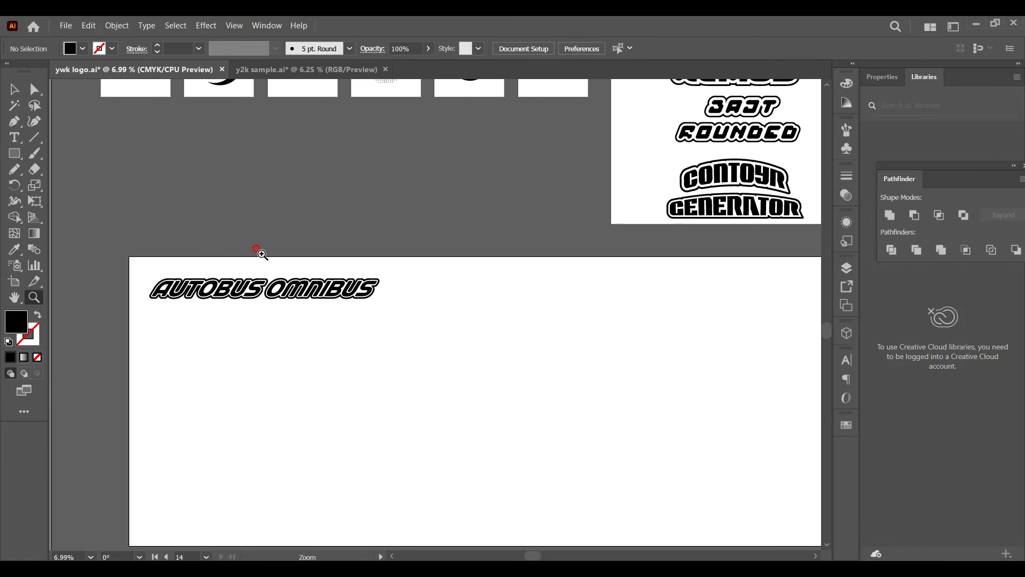
click(149, 195)
click(34, 105)
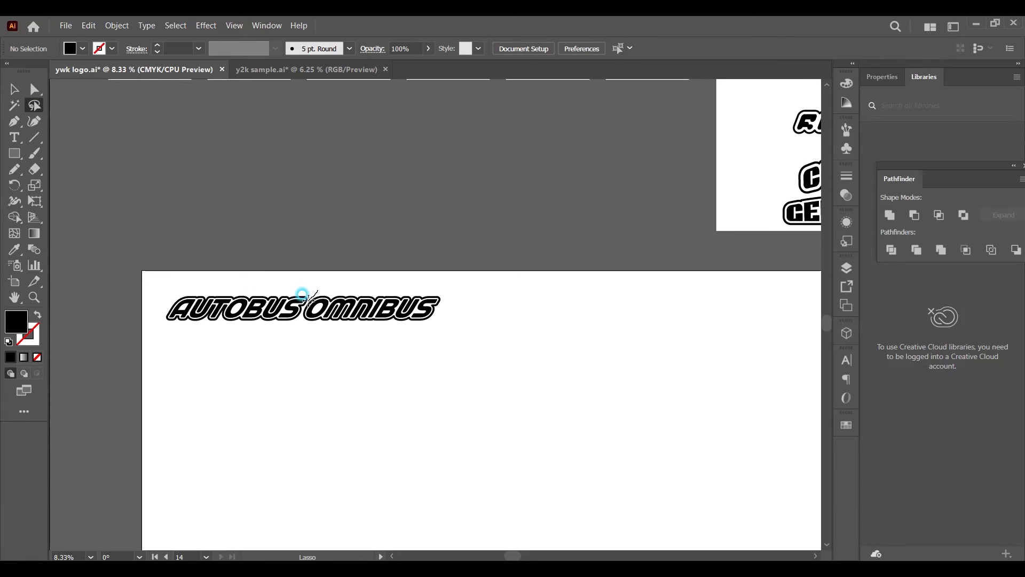
mouse_move(302, 297)
mouse_down()
mouse_move(397, 345)
mouse_move(476, 318)
mouse_up()
drag(415, 279, 411, 279)
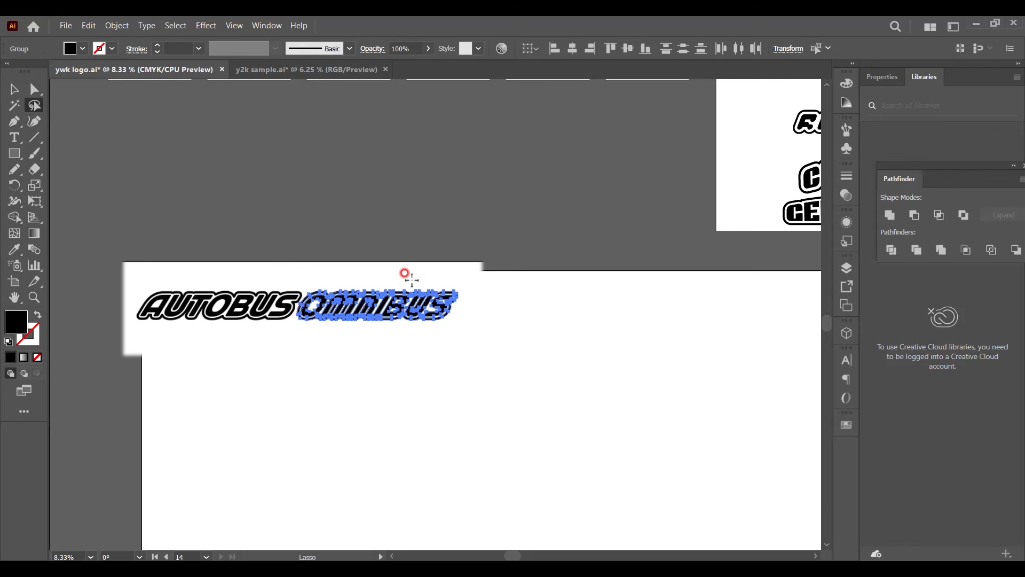
click(14, 89)
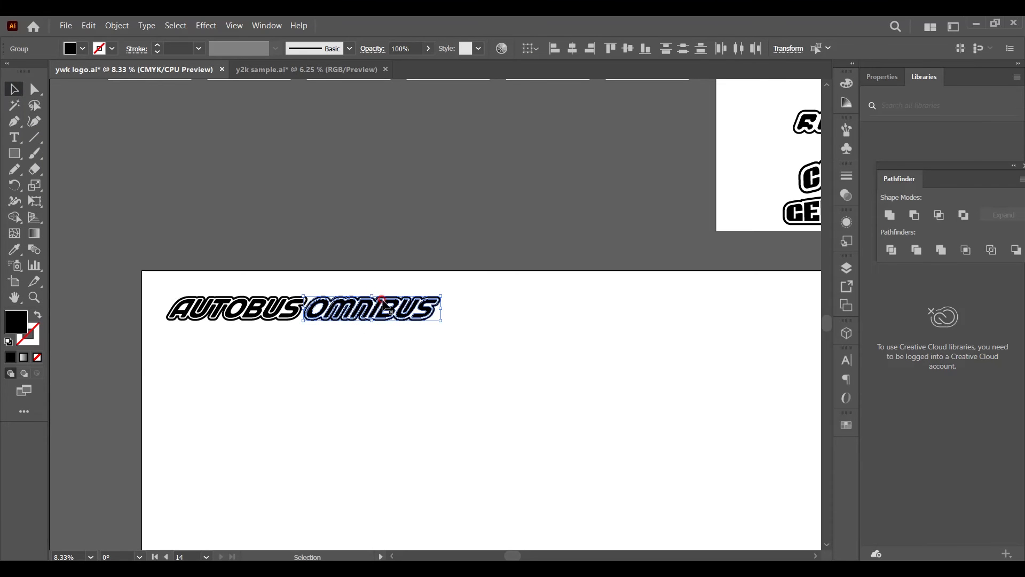
drag(378, 296, 258, 329)
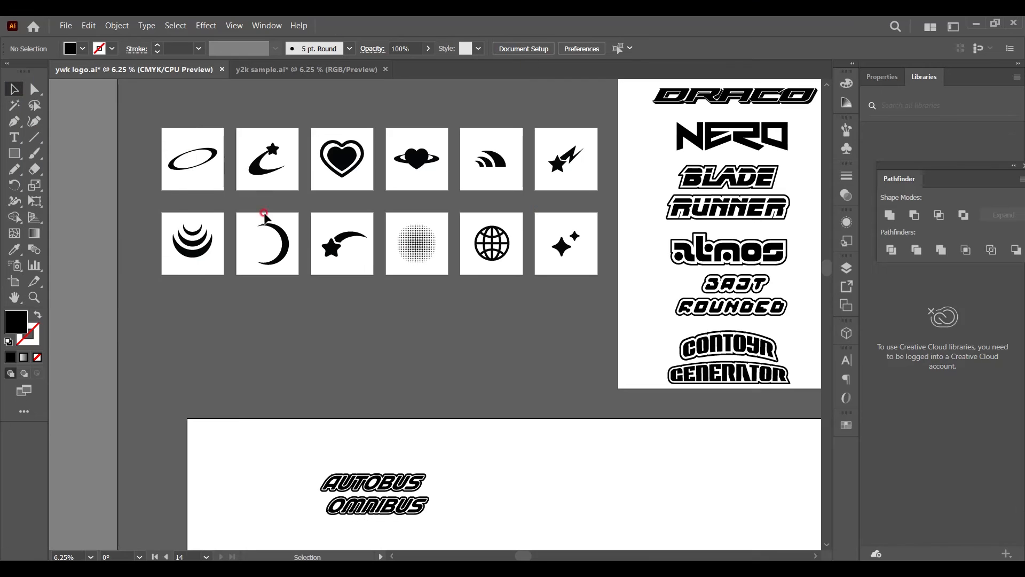
Copy the elliptical ring and sparkle icons onto the stacked AUTOBUS OMNIBUS logo and resize them to frame the lettering
drag(211, 156, 451, 477)
drag(451, 477, 521, 343)
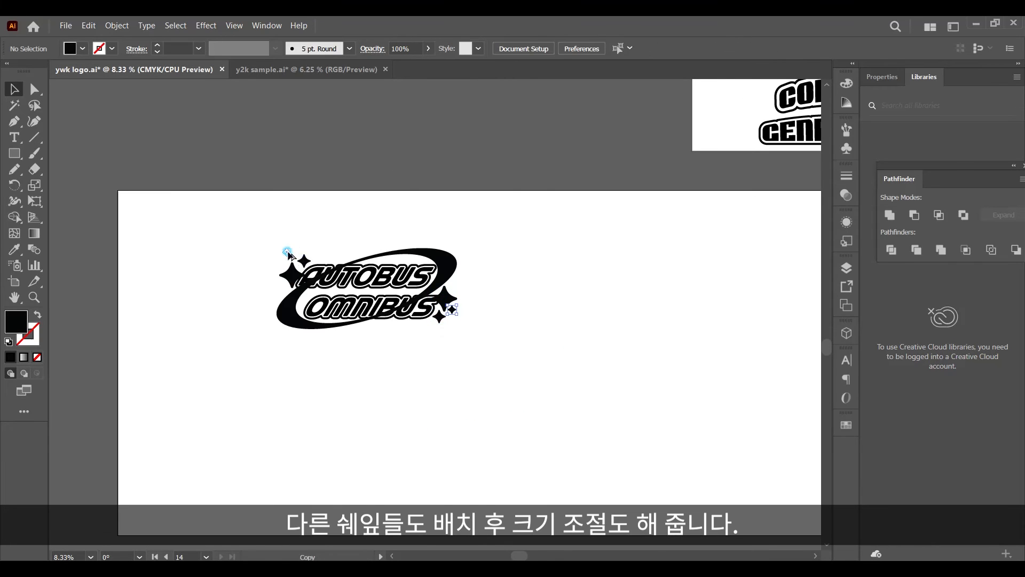
scroll(450, 326, up, 1)
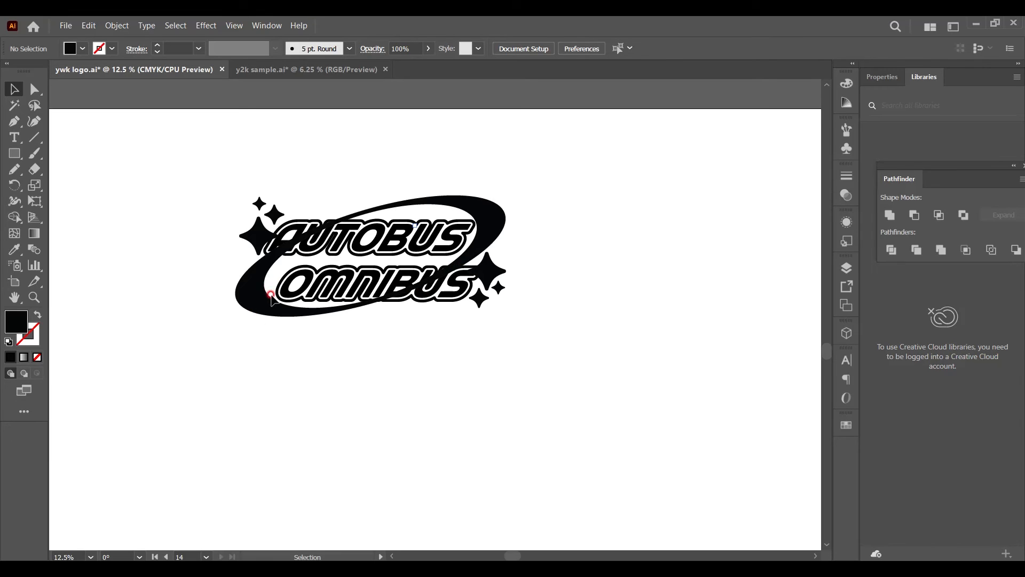
Fill the ring and all the sparkles with a light cyan and send them behind the lettering
click(249, 288)
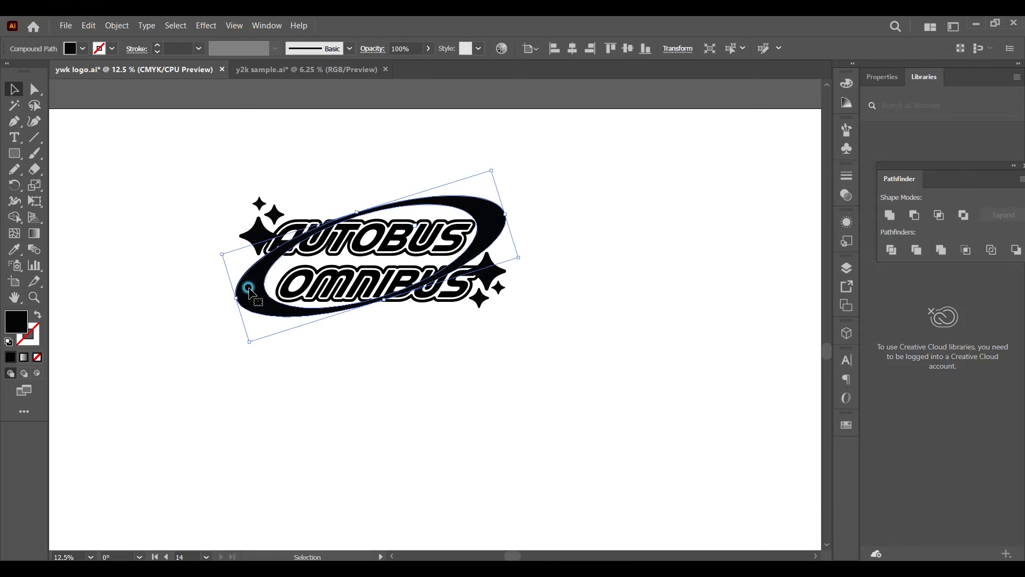
shift+click(484, 303)
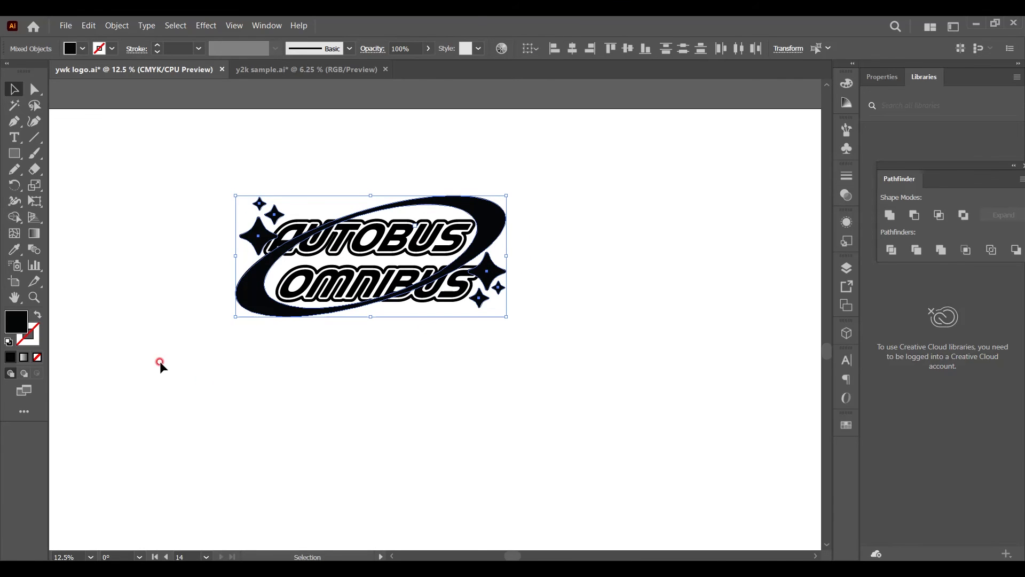
double_click(16, 324)
click(650, 218)
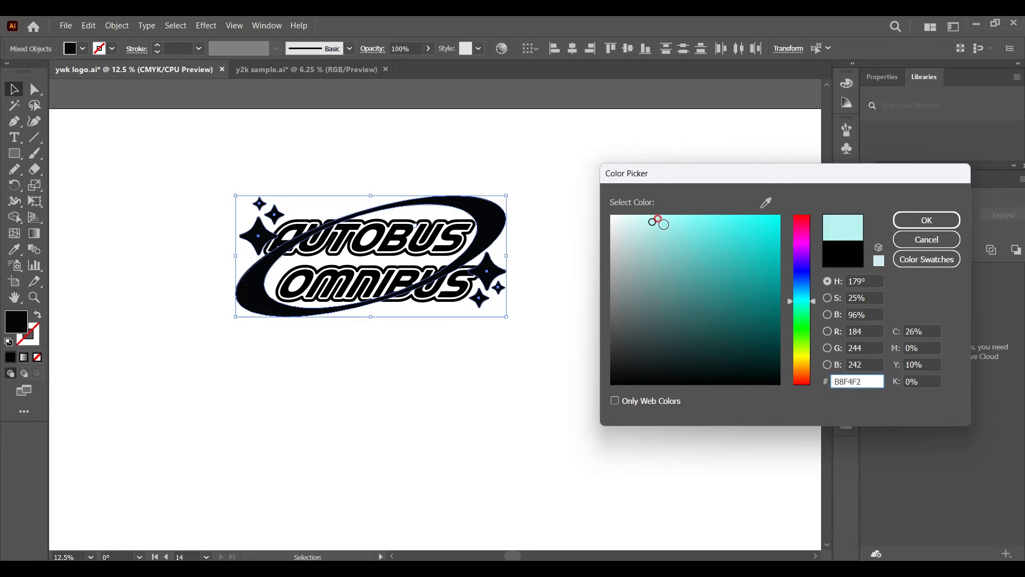
click(934, 216)
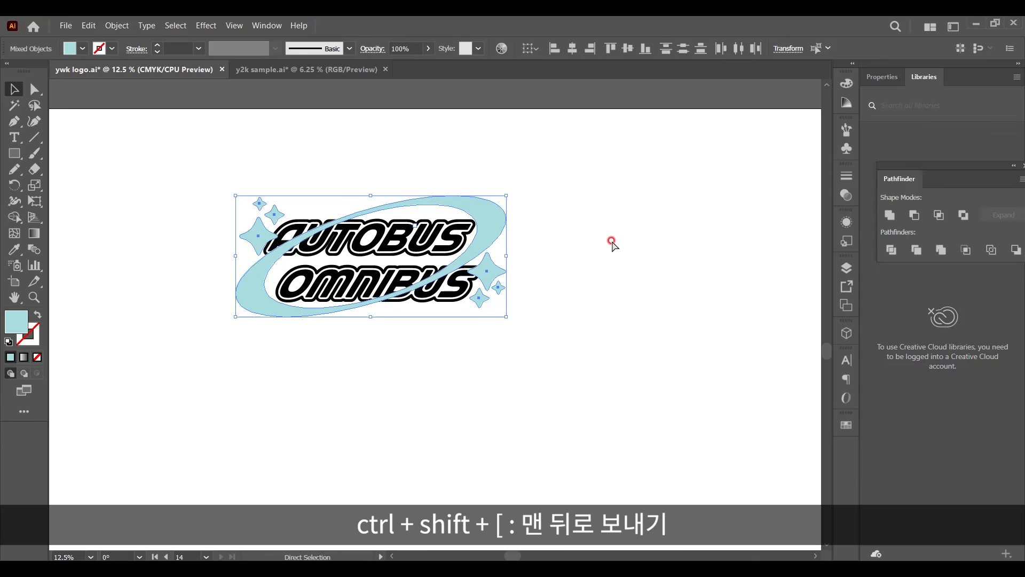
key(ctrl+shift+bracketleft)
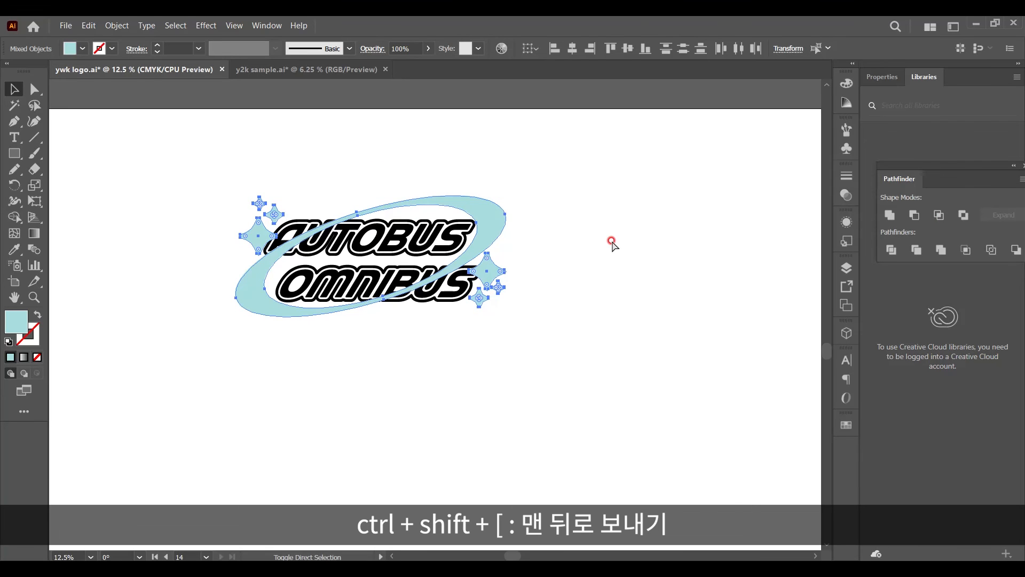
click(611, 241)
Select the whole logo and remove the cyan overlaps inside the AUTOBUS lettering with the Shape Builder tool
key(v)
drag(191, 157, 588, 363)
key(z)
key(ctrl+plus)
key(ctrl+plus)
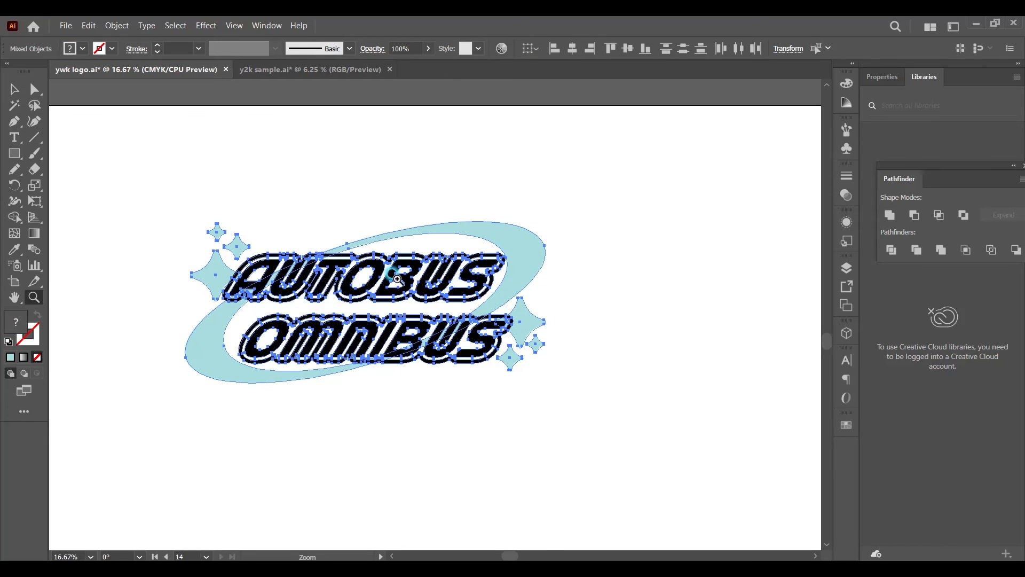
key(v)
key(shift+m)
key(alt)
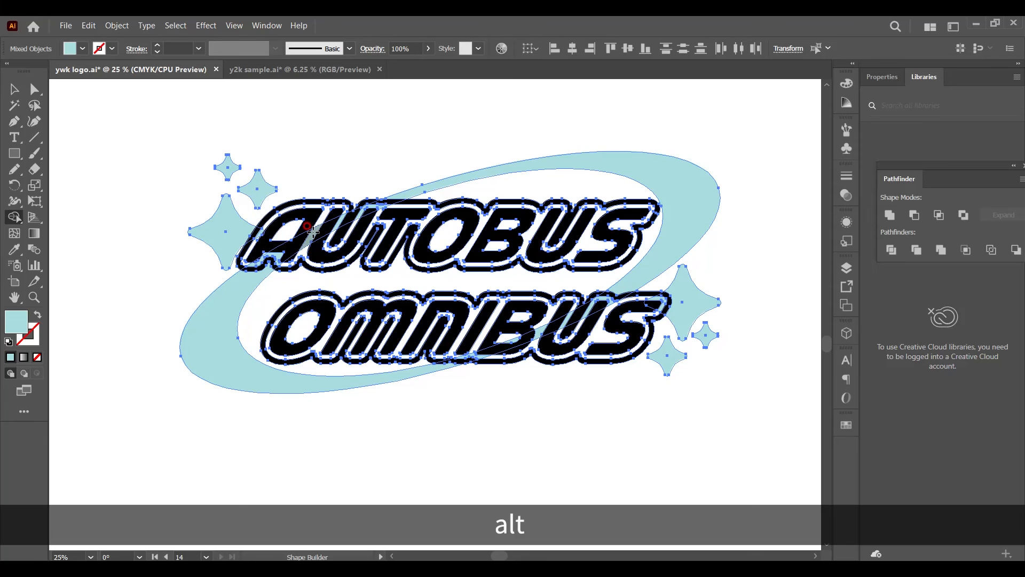
alt+click(306, 226)
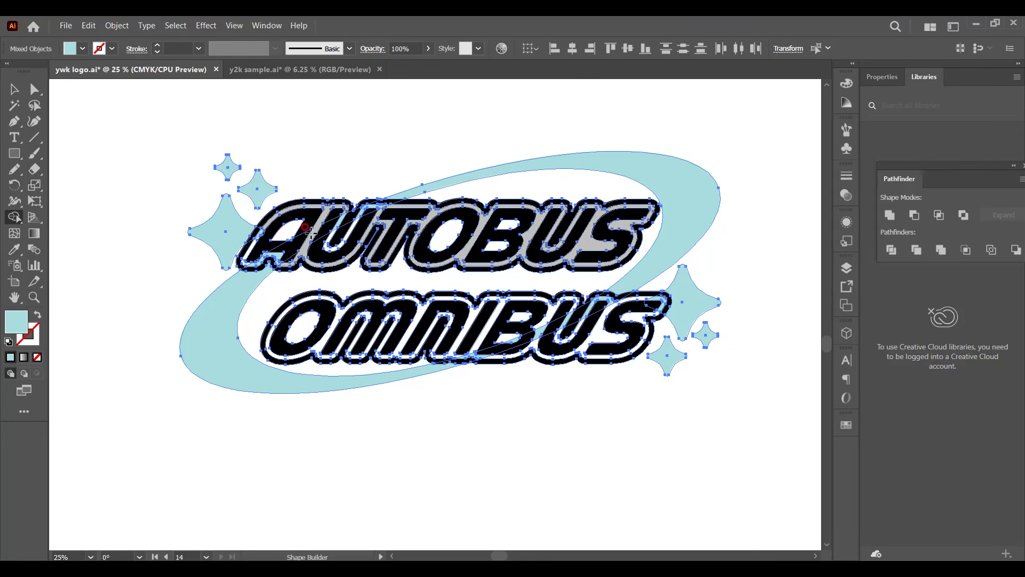
key(v)
key(ctrl+shift+a)
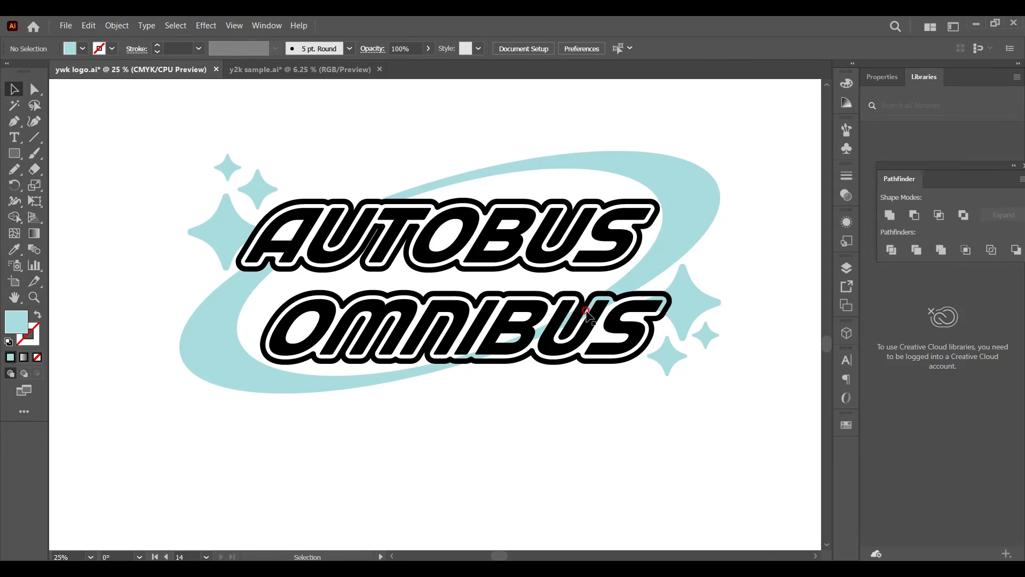
Remove the cyan overlaps inside the OMNIBUS lettering with the Shape Builder tool
click(607, 347)
key(v)
drag(671, 462, 110, 117)
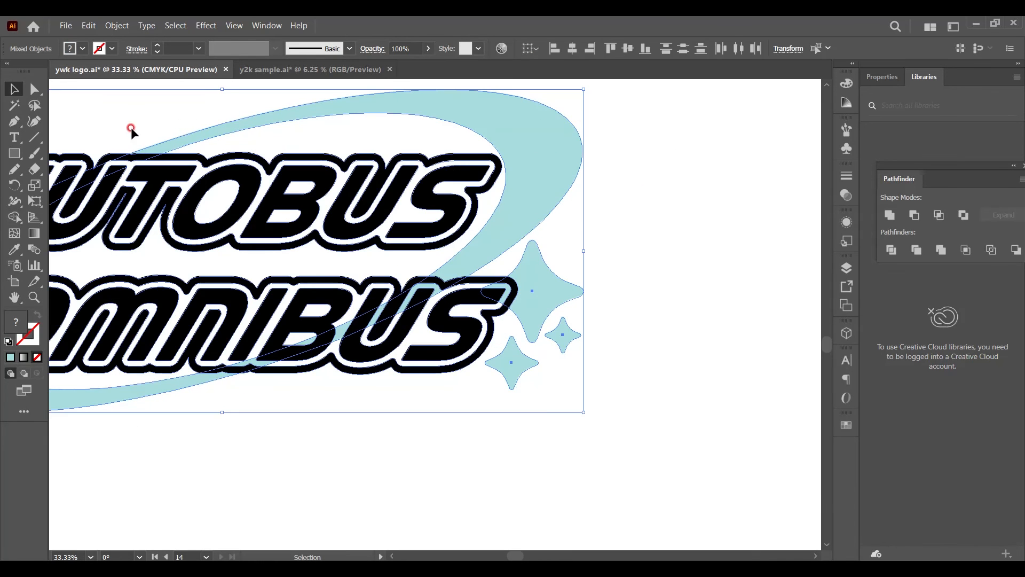
click(14, 218)
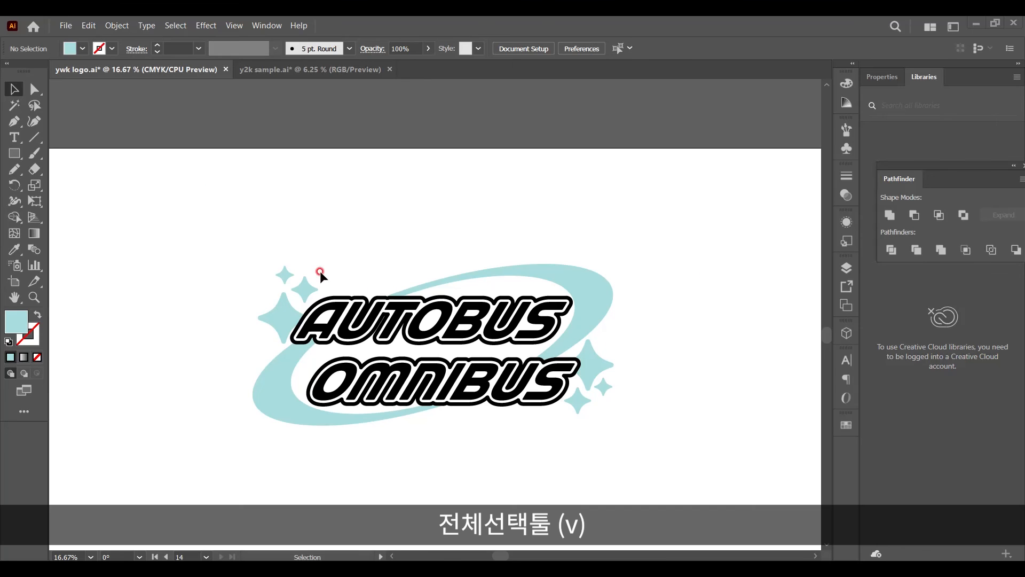
Select the cyan ring and sparkles of the logo and fill them with black (000000)
drag(295, 290, 297, 291)
shift+click(600, 277)
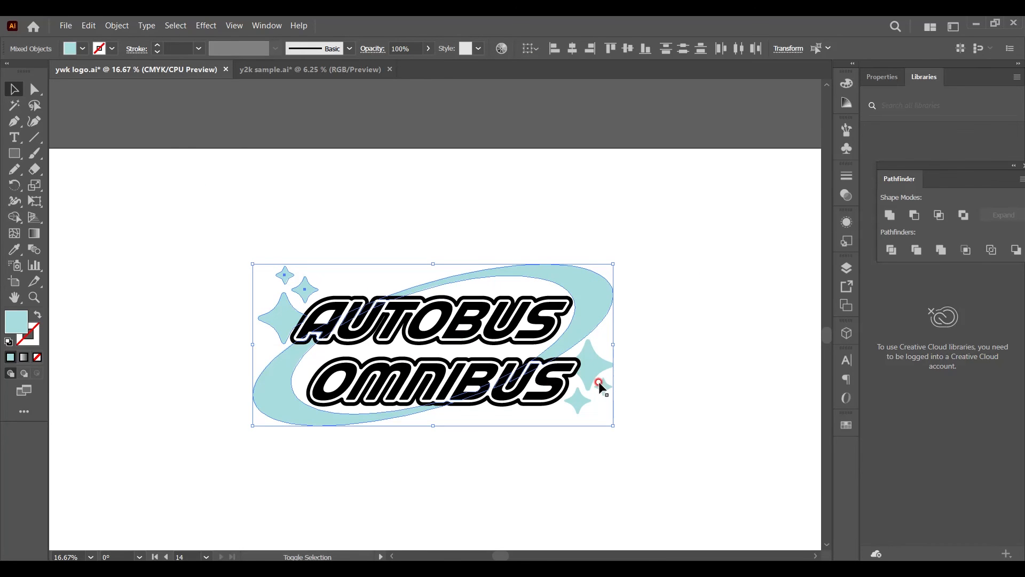
double_click(11, 331)
drag(666, 330, 611, 385)
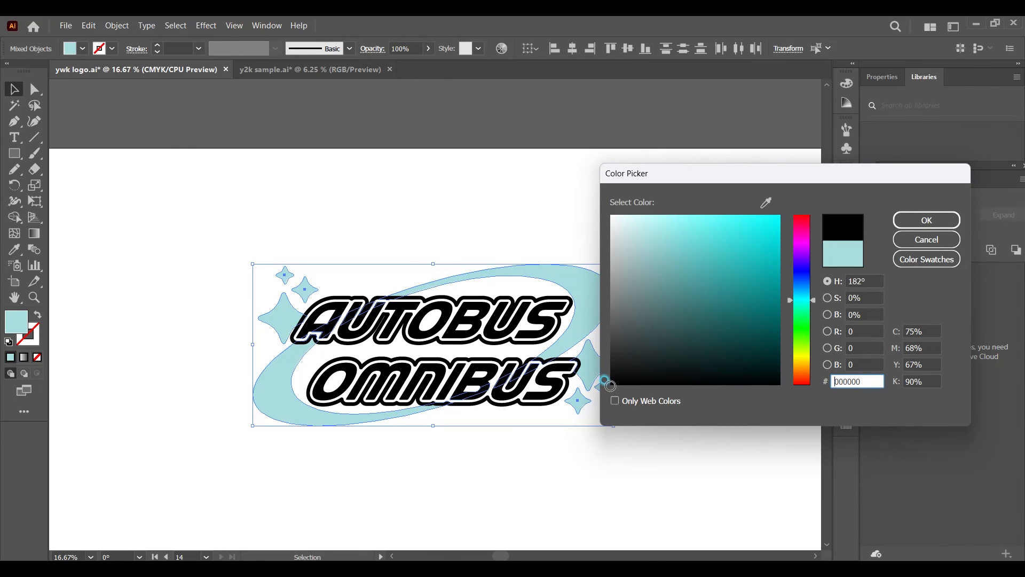
click(908, 219)
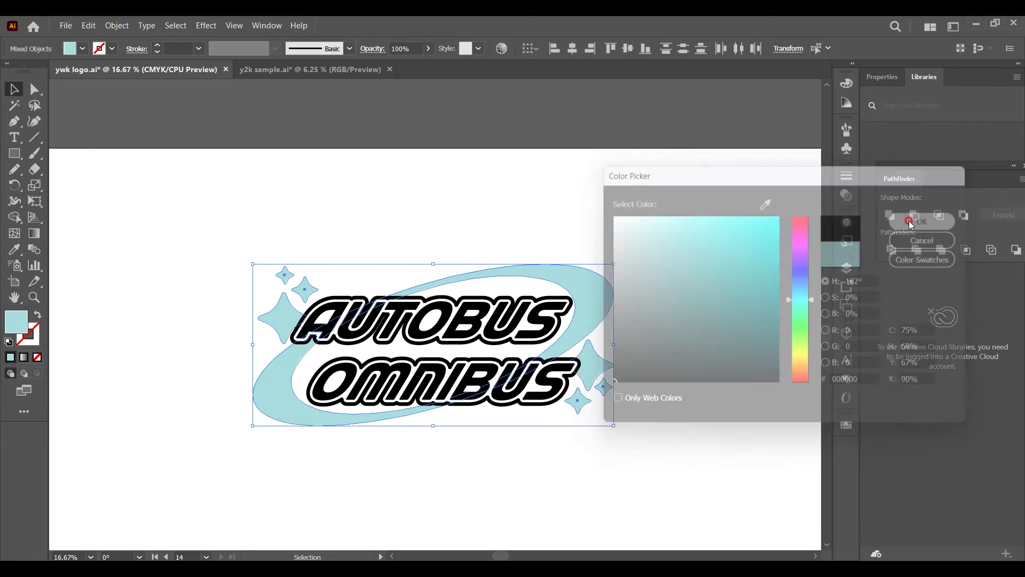
click(708, 245)
Place a copy of the CONTOUR logo on the wide artboard beside the AUTOBUS OMNIBUS composition
key(ctrl+minus)
key(ctrl+minus)
key(ctrl+minus)
key(ctrl+minus)
drag(457, 138, 591, 164)
drag(575, 155, 503, 450)
click(574, 429)
scroll(574, 429, down, 1)
scroll(214, 248, up, 1)
Copy the crescent-and-star icon onto the wide artboard next to the CONTOUR logo and resize it
drag(261, 195, 206, 139)
drag(233, 173, 491, 459)
scroll(491, 459, down, 8)
drag(495, 262, 580, 337)
drag(492, 314, 469, 322)
scroll(607, 247, up, 1)
drag(542, 270, 563, 302)
Arrange the crescent around the start of the CONTOUR lettering with a large and a small star above it
click(630, 285)
drag(630, 285, 506, 353)
drag(464, 339, 390, 363)
drag(405, 354, 412, 354)
click(482, 349)
drag(505, 396, 502, 396)
right_click(379, 400)
click(356, 439)
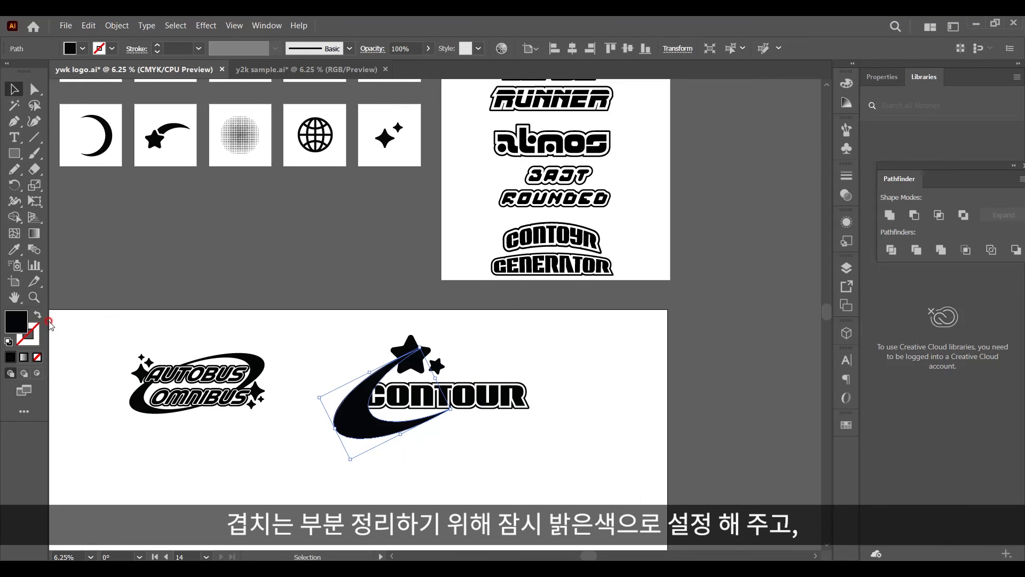
Fill the crescent with a light cyan and send it behind the CONTOUR lettering
double_click(9, 326)
click(686, 222)
click(934, 218)
click(304, 395)
click(366, 421)
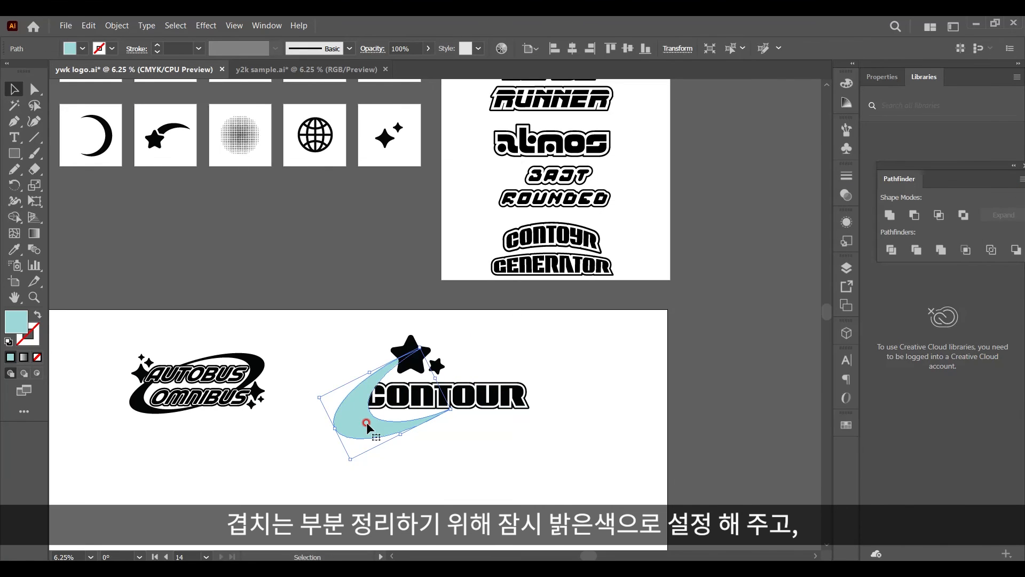
key(ctrl+shift+bracketleft)
click(425, 460)
Clear the crescent's overlaps inside the CONTOUR lettering and fill the crescent with black again
key(z)
drag(311, 325, 505, 443)
scroll(612, 398, right, 3)
click(15, 89)
drag(105, 293, 546, 358)
scroll(546, 358, right, 4)
click(597, 178)
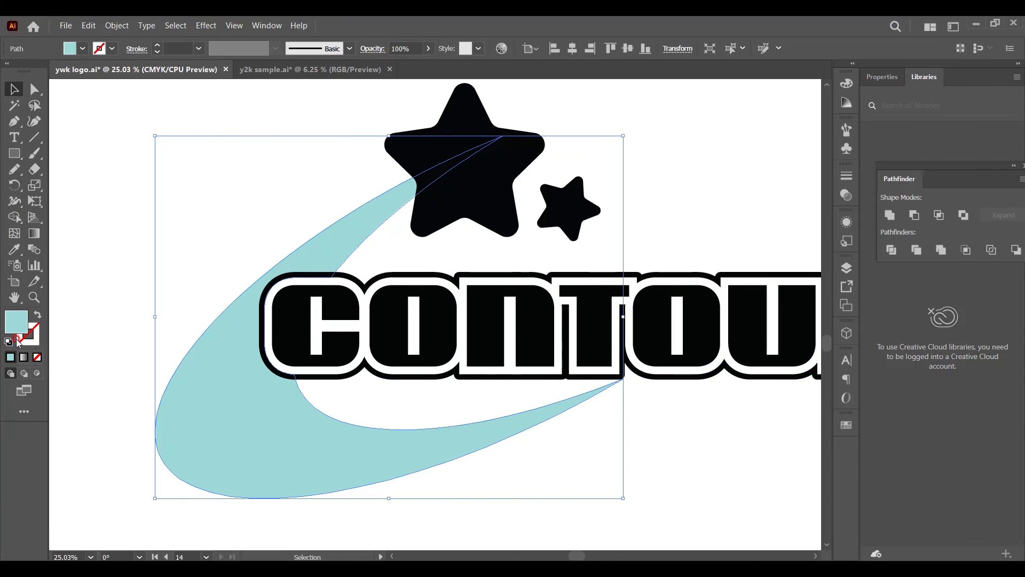
double_click(18, 339)
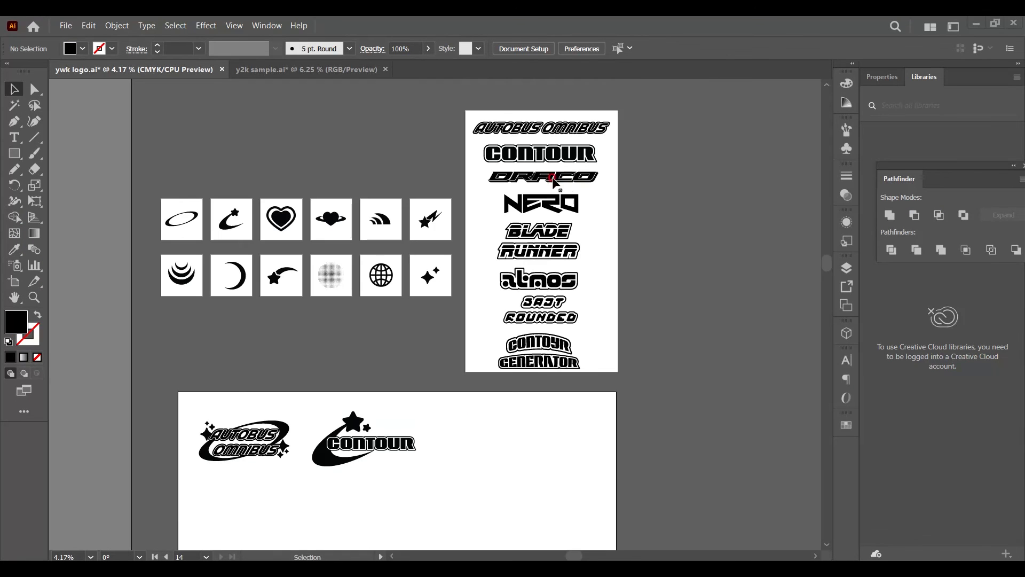
Build the DRACO logo with its heart and stars, replacing the shooting star beside the heart with a mirrored copy of the opposite arc
drag(604, 187, 587, 454)
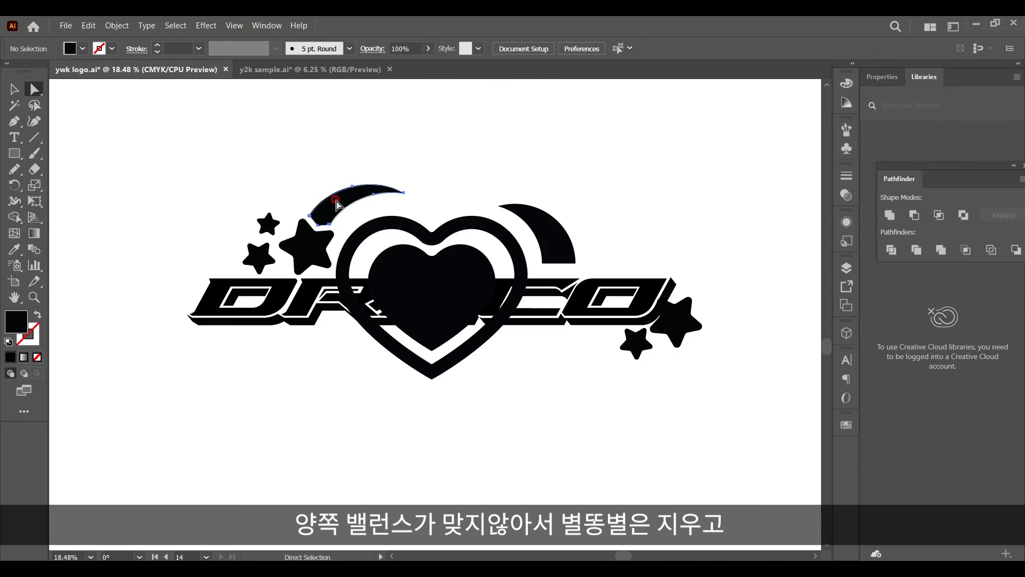
click(309, 254)
key(Delete)
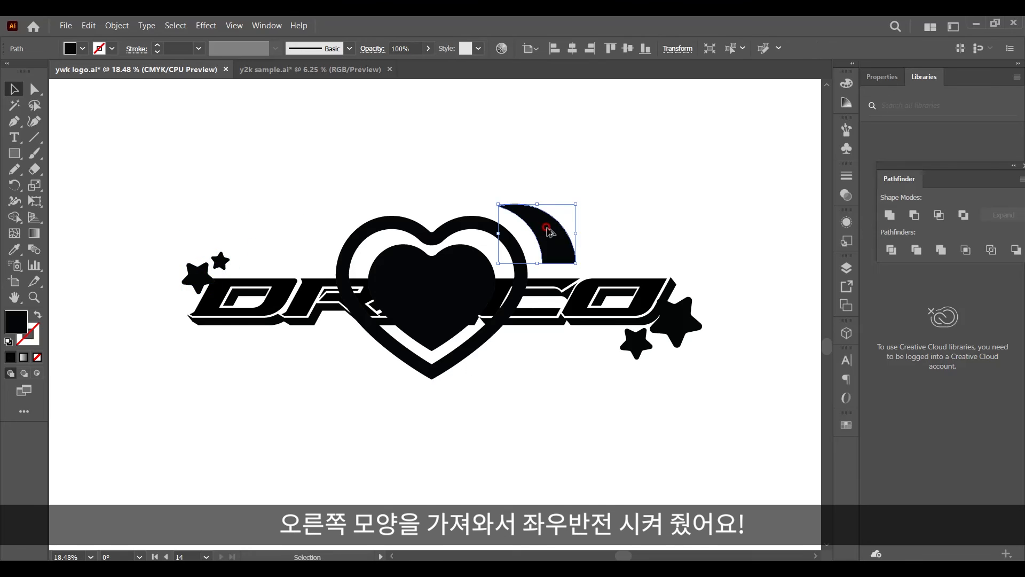
drag(560, 230, 317, 246)
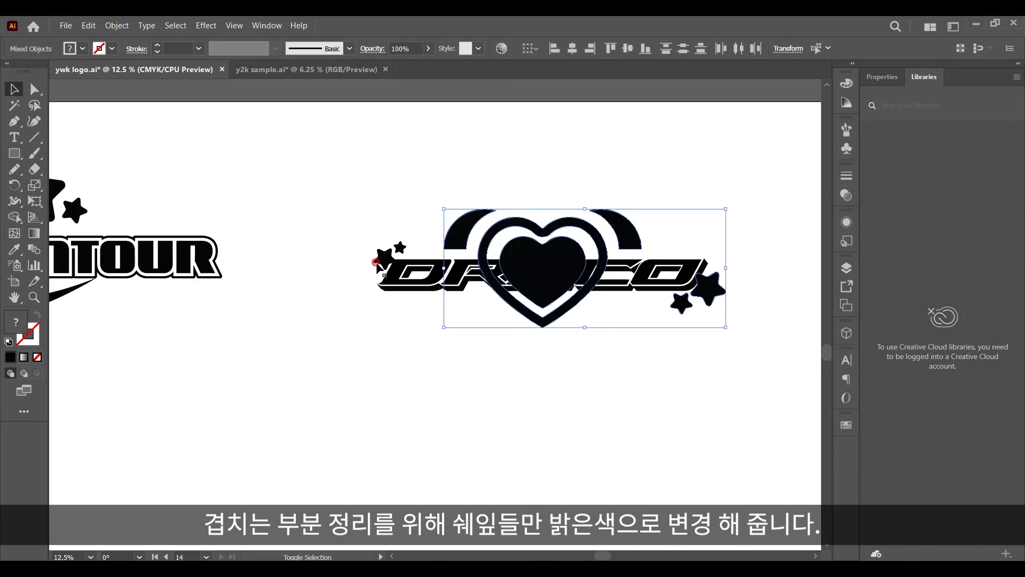
Fill the DRACO logo's heart, arcs and stars with a light cyan and send them behind the lettering
double_click(16, 330)
click(678, 220)
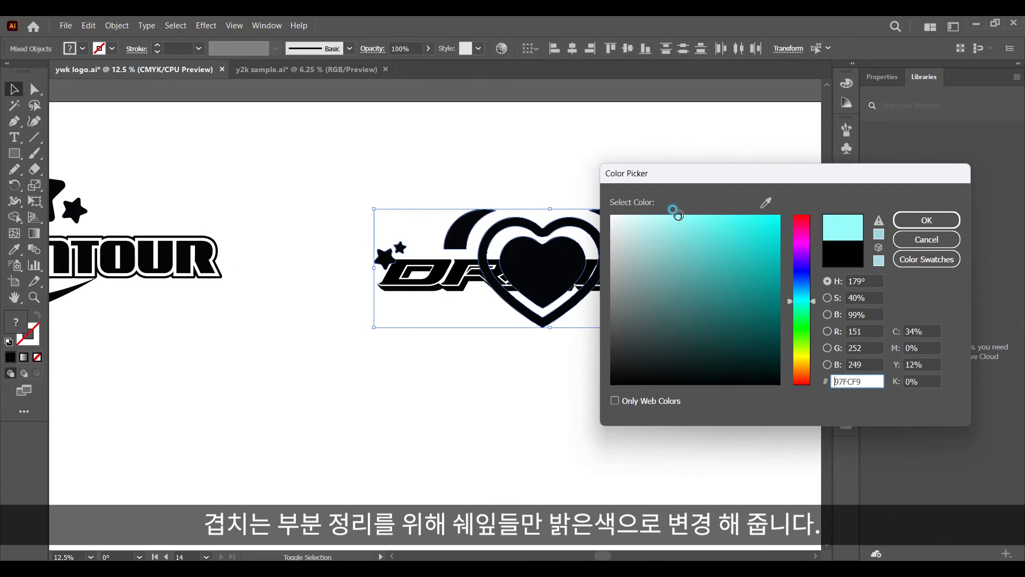
click(926, 220)
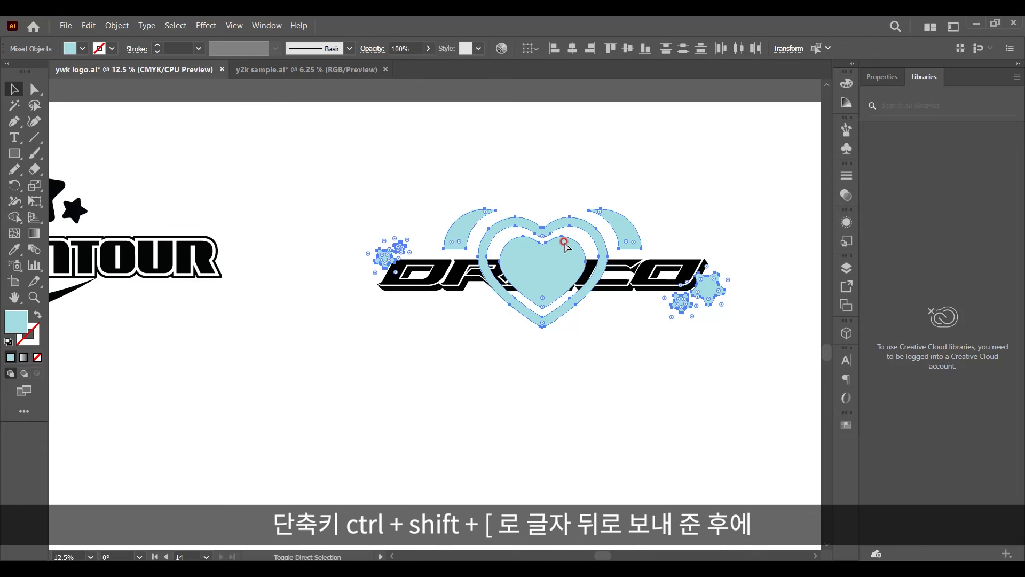
key(ctrl+shift+bracketleft)
click(614, 363)
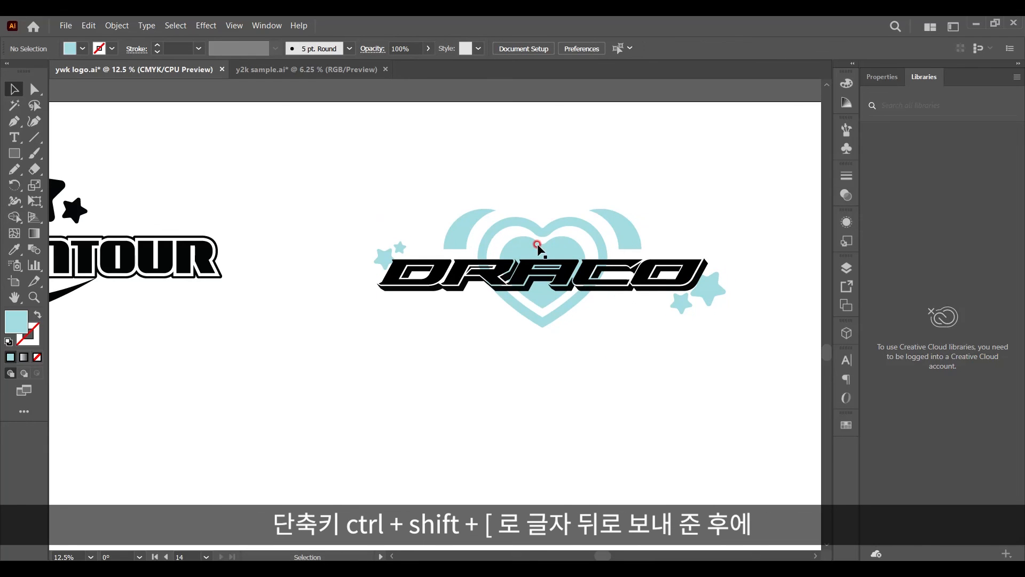
Draw a rectangle across the heart at the height of the DRACO lettering and erase the covered heart parts with Shape Builder
scroll(537, 278, down, 1)
click(14, 153)
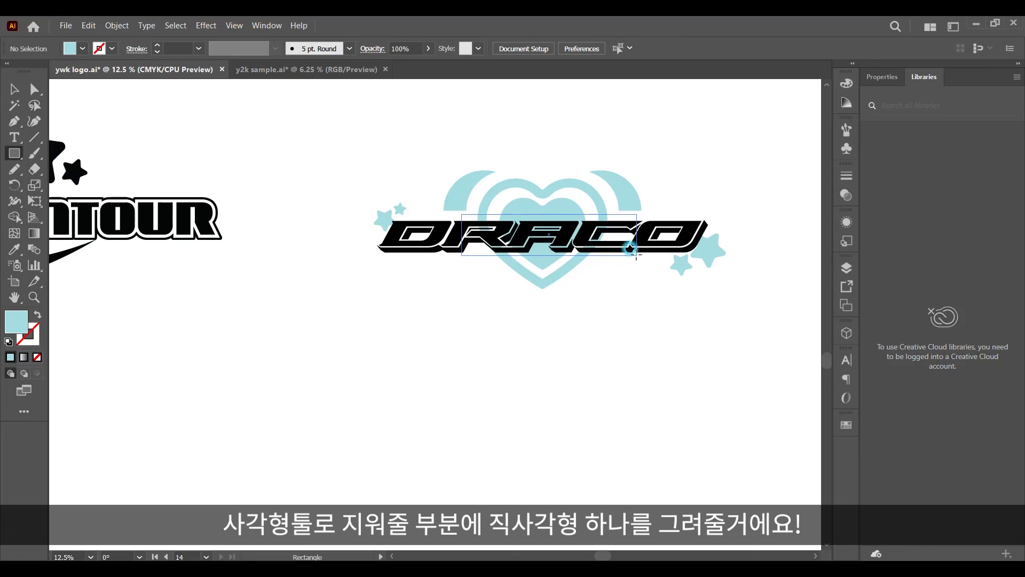
drag(635, 254, 637, 256)
key(v)
shift+click(560, 206)
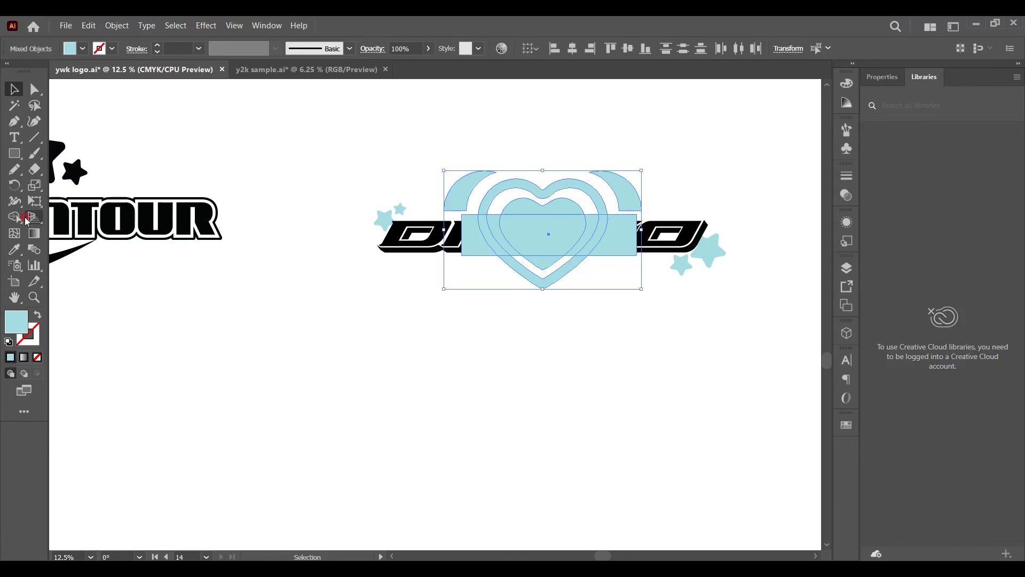
click(24, 218)
drag(453, 235, 636, 233)
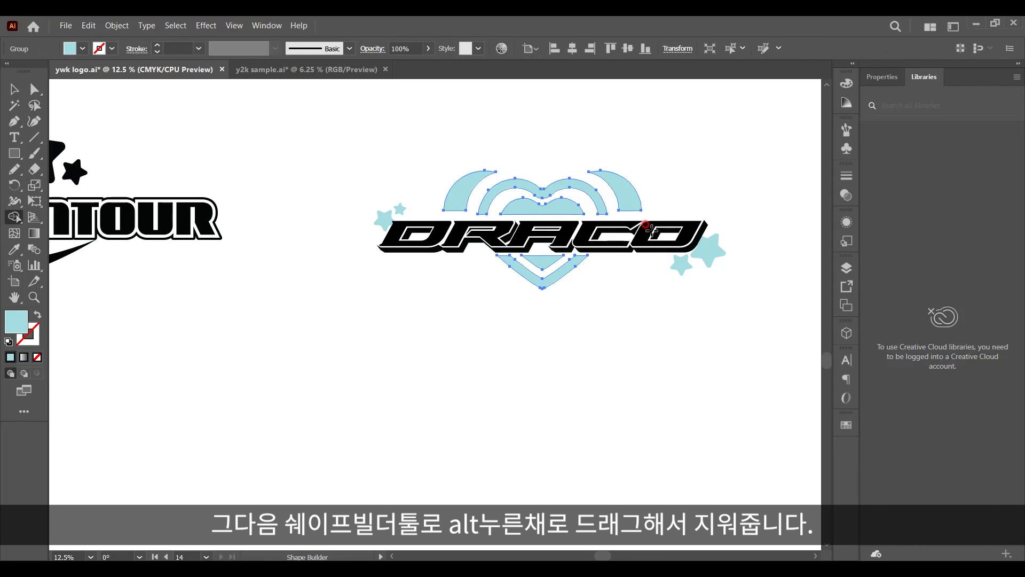
Fill the DRACO logo's heart pieces, arcs and stars with black again
key(v)
shift+click(709, 260)
shift+click(384, 218)
double_click(16, 322)
click(611, 381)
click(934, 219)
key(ctrl+shift+a)
Place the angular lightning-tailed star above the start of the NERO lettering and enlarge it
key(z)
alt+click(303, 301)
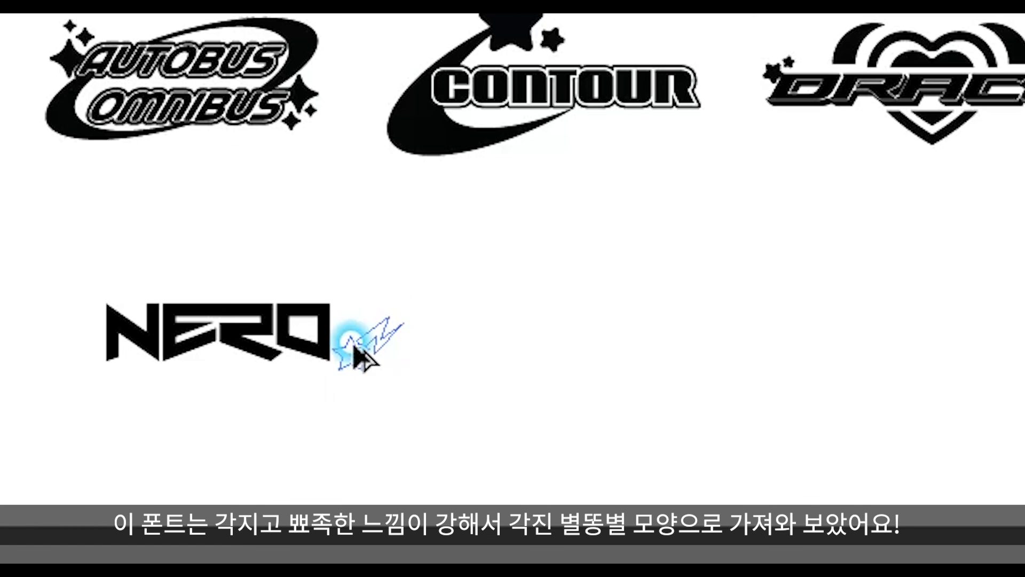
drag(323, 334, 150, 283)
drag(132, 324, 108, 328)
drag(35, 365, 16, 375)
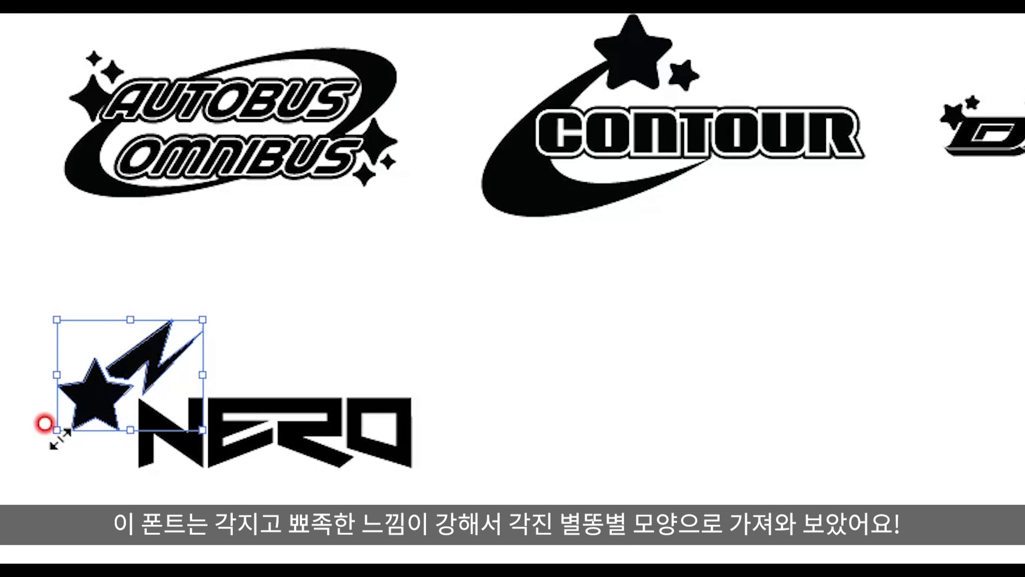
Place a crescent around the end of the NERO lettering and adjust its size and angle
drag(326, 343, 299, 343)
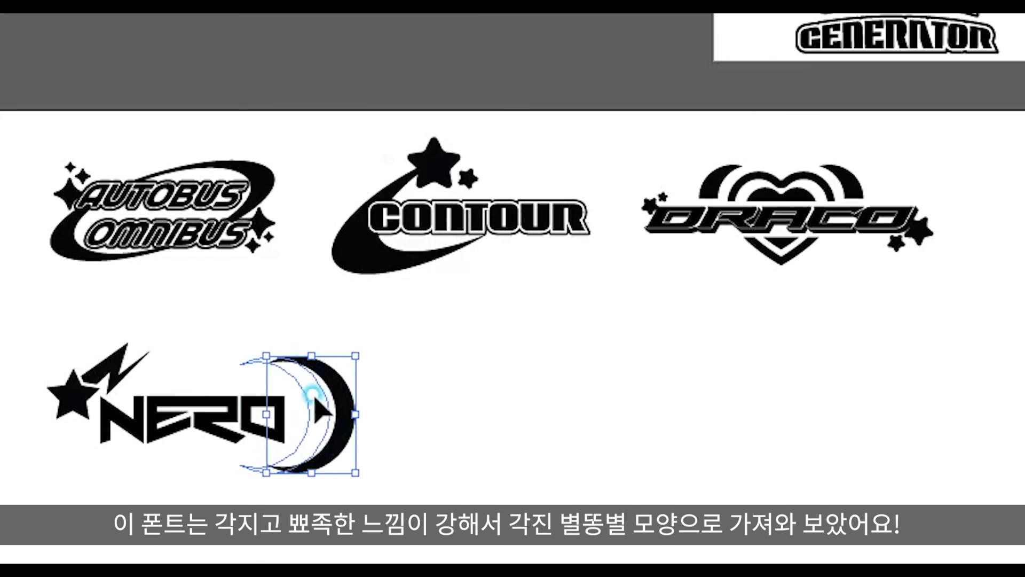
drag(315, 398, 313, 398)
click(487, 393)
click(317, 374)
drag(334, 348, 243, 368)
click(332, 394)
Fit a small four-pointed sparkle inside the O of the NERO lettering
scroll(332, 393, up, 1)
click(314, 432)
click(451, 387)
scroll(451, 387, up, 1)
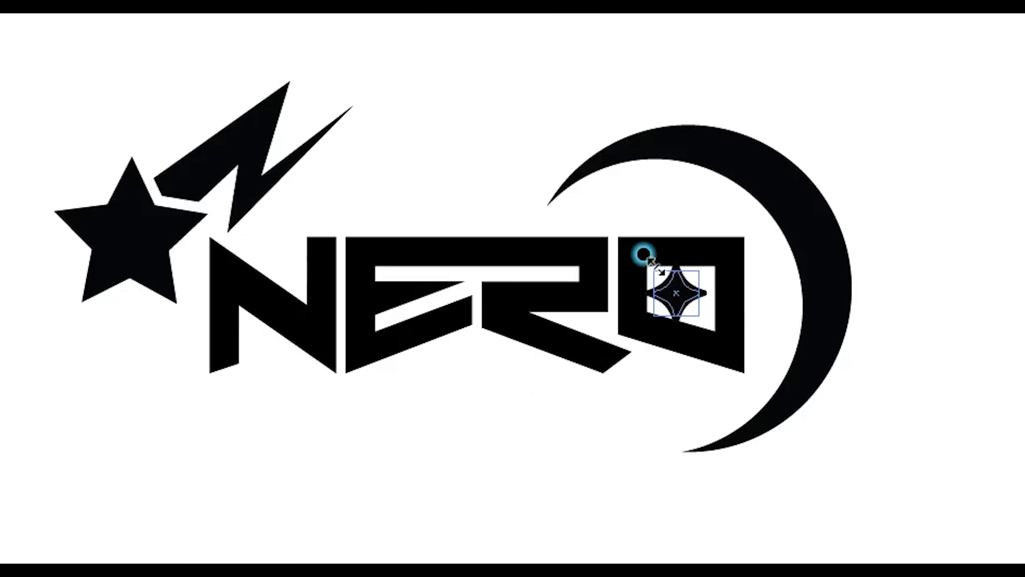
click(728, 287)
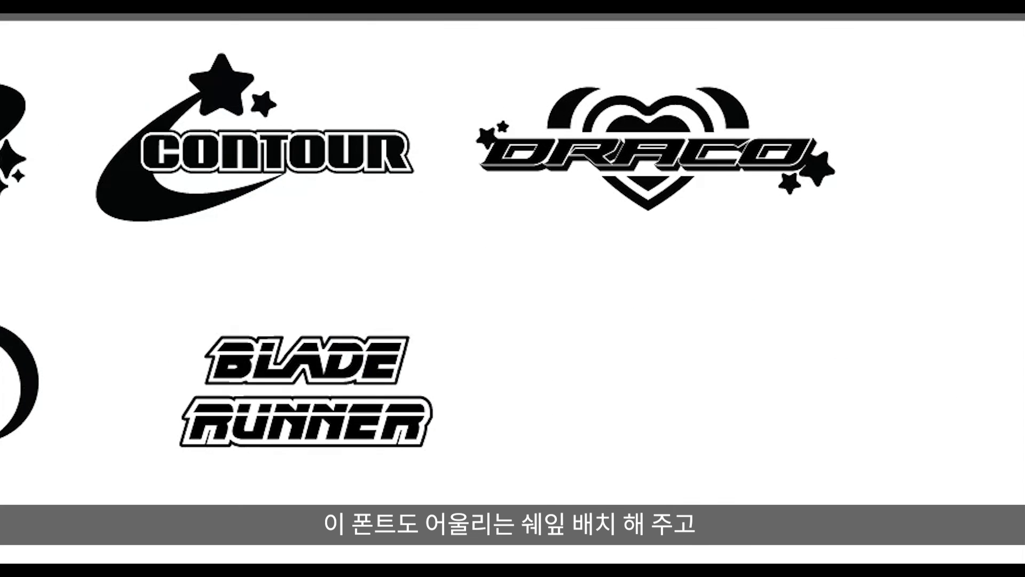
Arrange the layered crescents over the end of the BLADE RUNNER lettering and three stars of different sizes along its start
drag(488, 374, 414, 303)
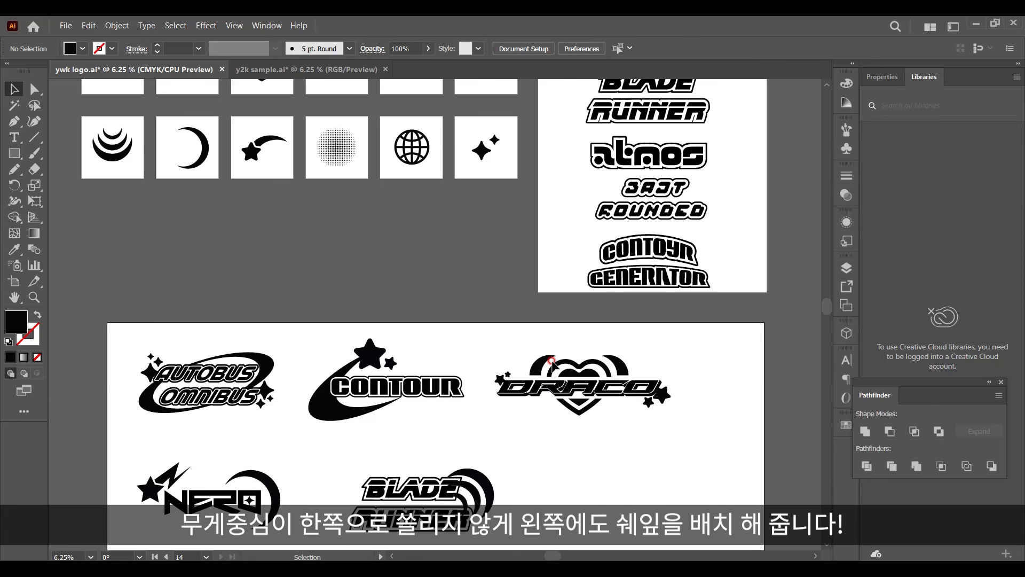
scroll(416, 299, up, 2)
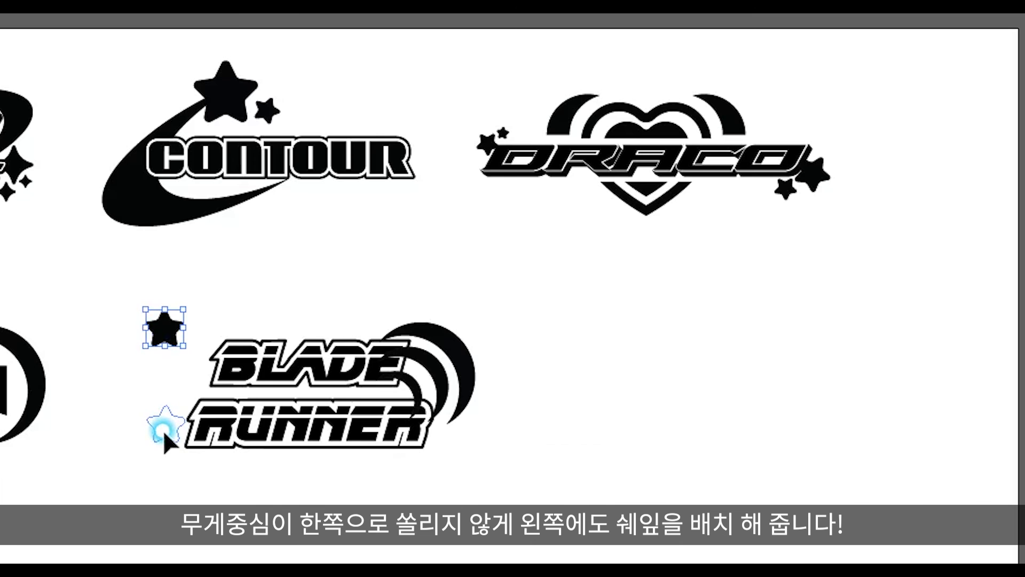
drag(164, 433, 157, 433)
drag(183, 401, 175, 386)
drag(162, 420, 180, 378)
drag(181, 355, 205, 298)
drag(195, 402, 189, 393)
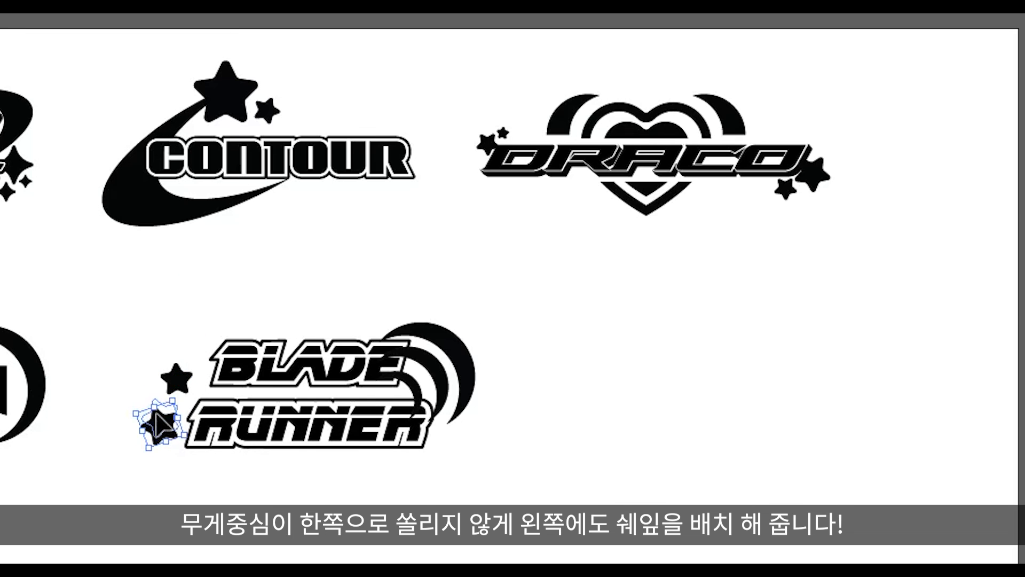
drag(371, 339, 376, 315)
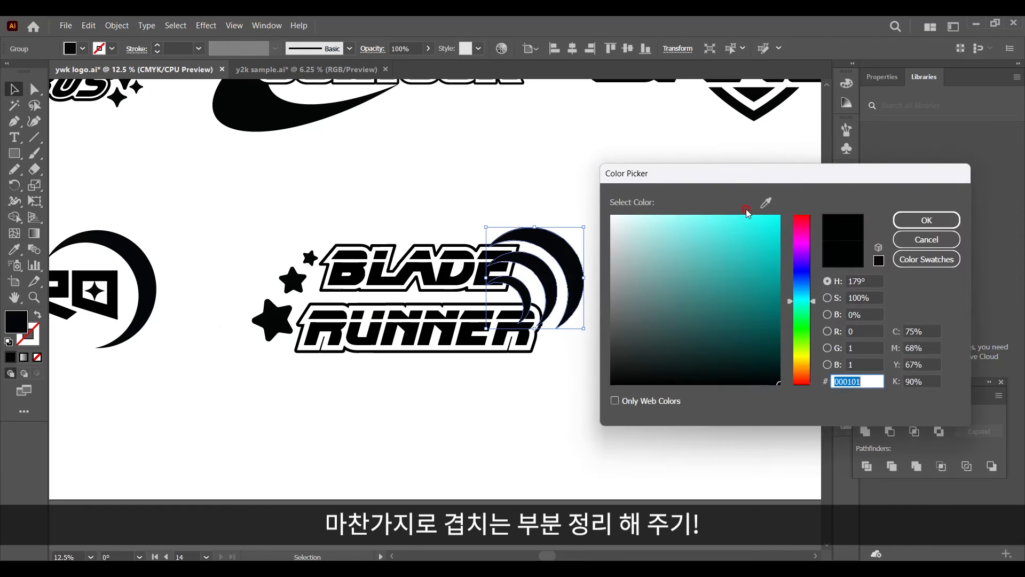
Fill the layered crescents with cyan, place them behind BLADE RUNNER and clear the overlaps with Shape Builder
key(Return)
key(ctrl+shift+a)
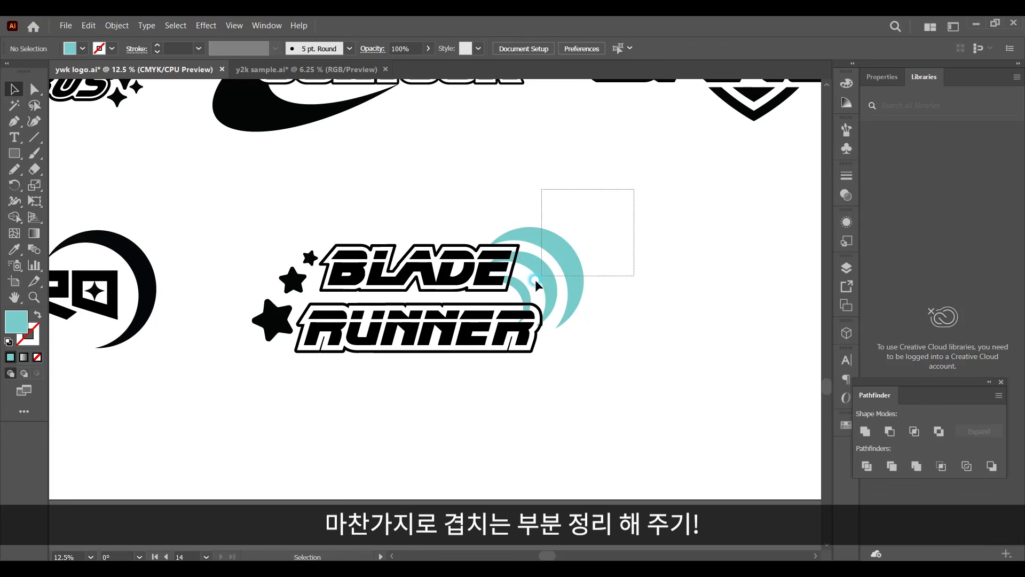
drag(537, 286, 534, 288)
click(15, 217)
Arrange an enlarged shooting star over the start of the atmos lettering and three small stars around its end
scroll(621, 300, up, 5)
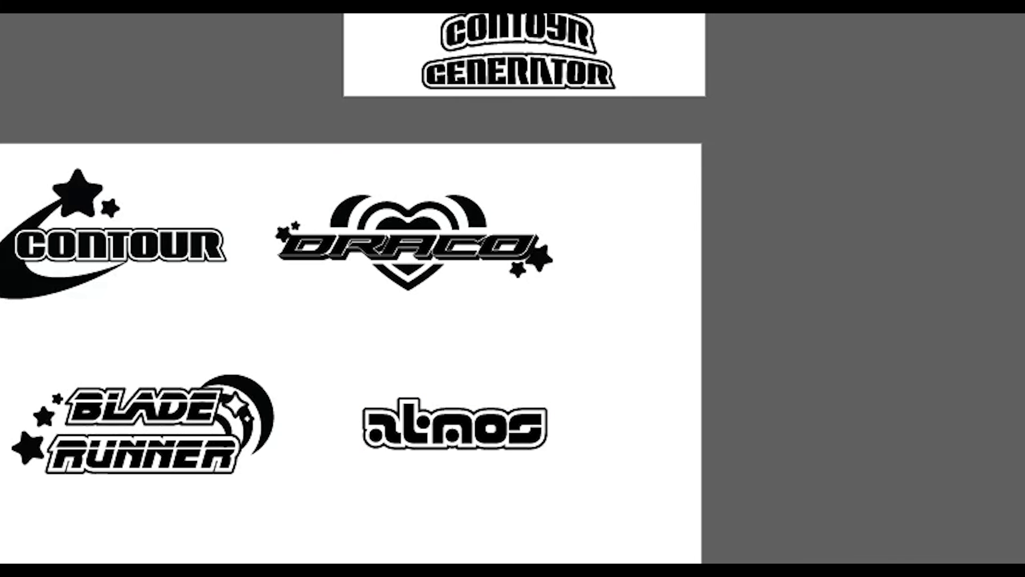
drag(262, 193, 466, 415)
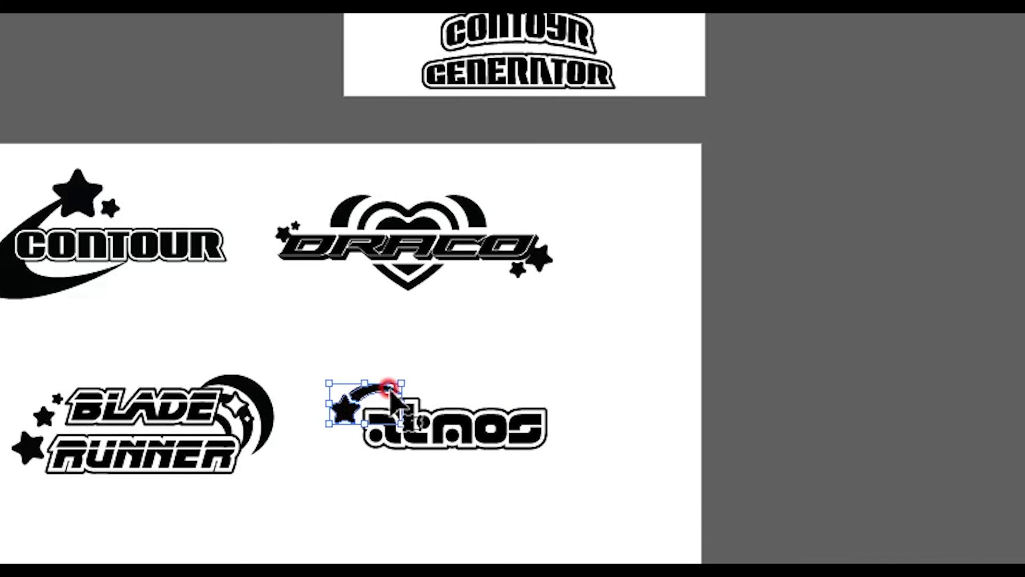
drag(402, 424, 455, 453)
drag(455, 383, 472, 376)
drag(329, 454, 321, 459)
click(697, 347)
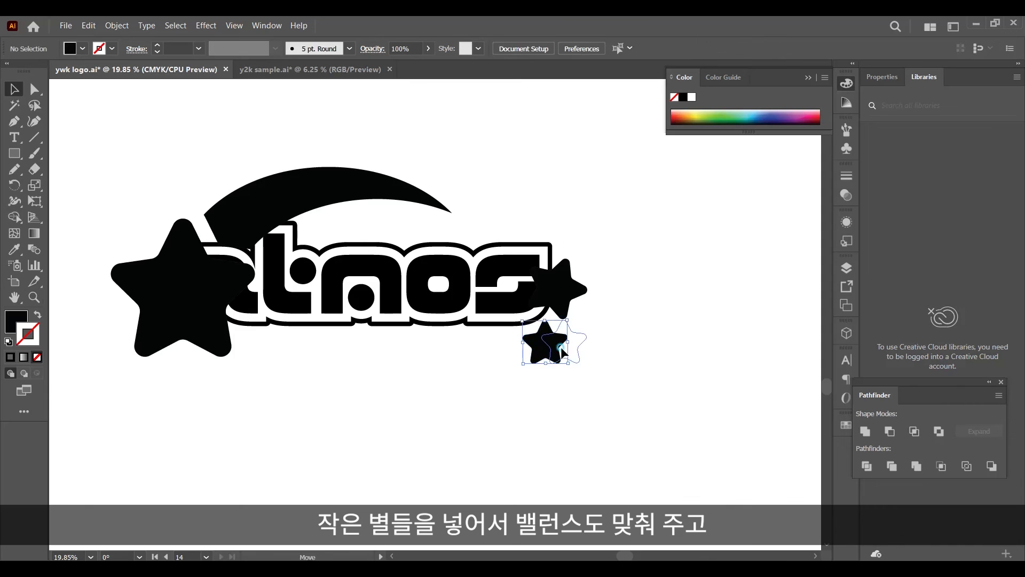
drag(608, 240, 575, 236)
Clear the shooting star's and small stars' overlaps with the atmos lettering using Shape Builder, keeping the shapes behind it in black
key(ctrl+a)
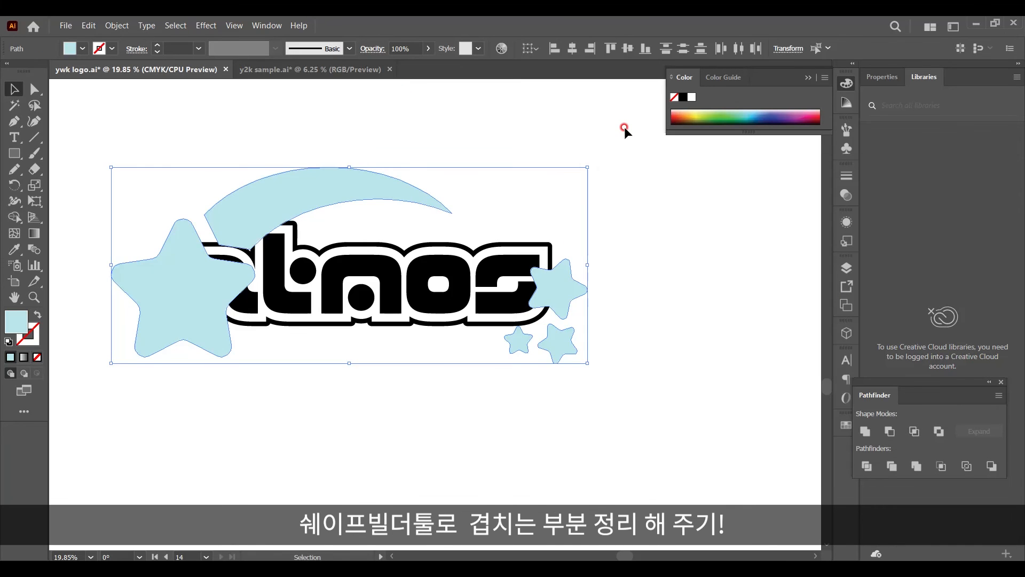
key(shift+m)
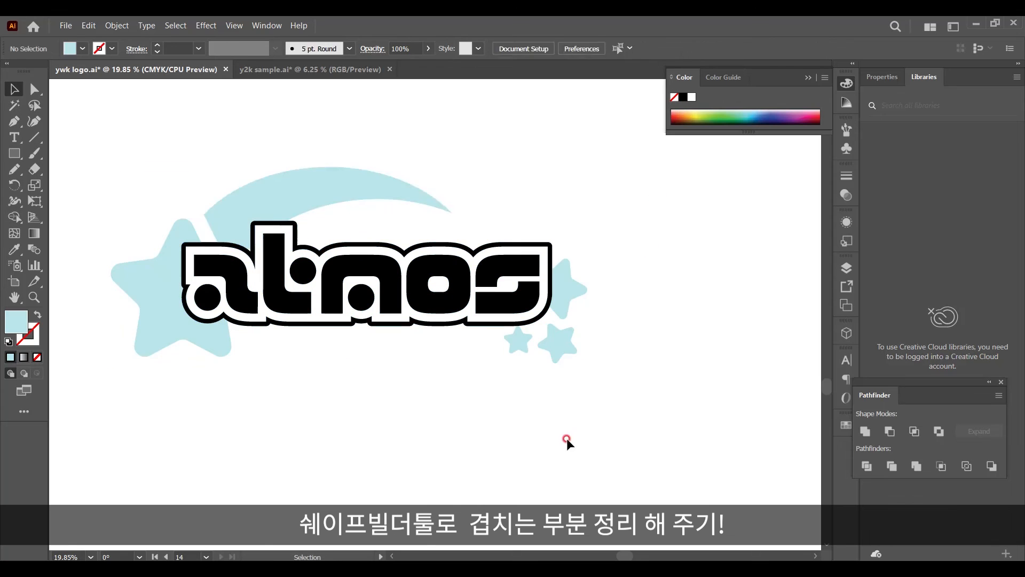
key(ctrl+a)
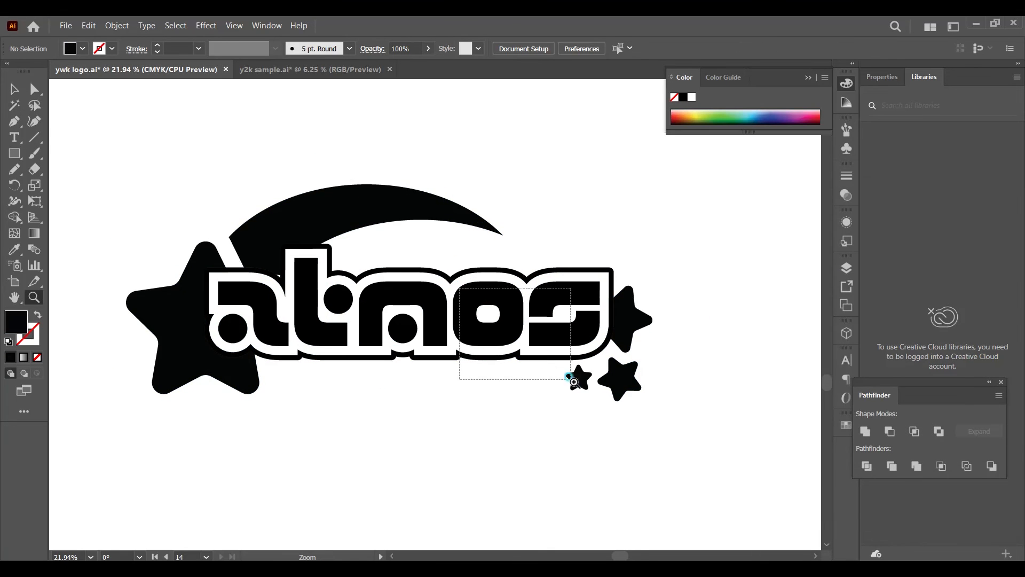
Copy the solid inner heart from the heart icon onto the wide artboard
drag(573, 382, 571, 380)
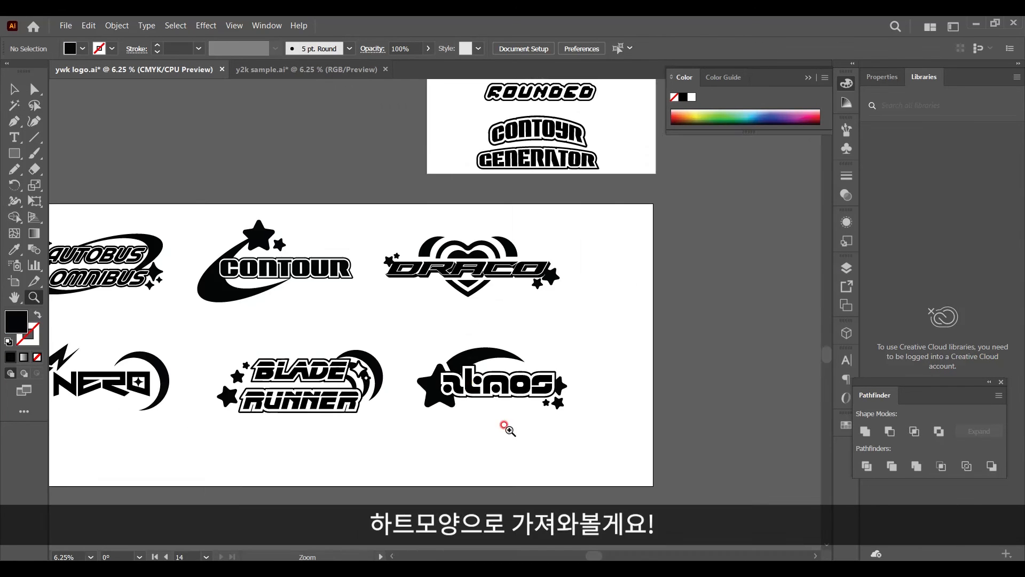
scroll(508, 425, up, 5)
scroll(507, 426, left, 5)
key(v)
click(331, 144)
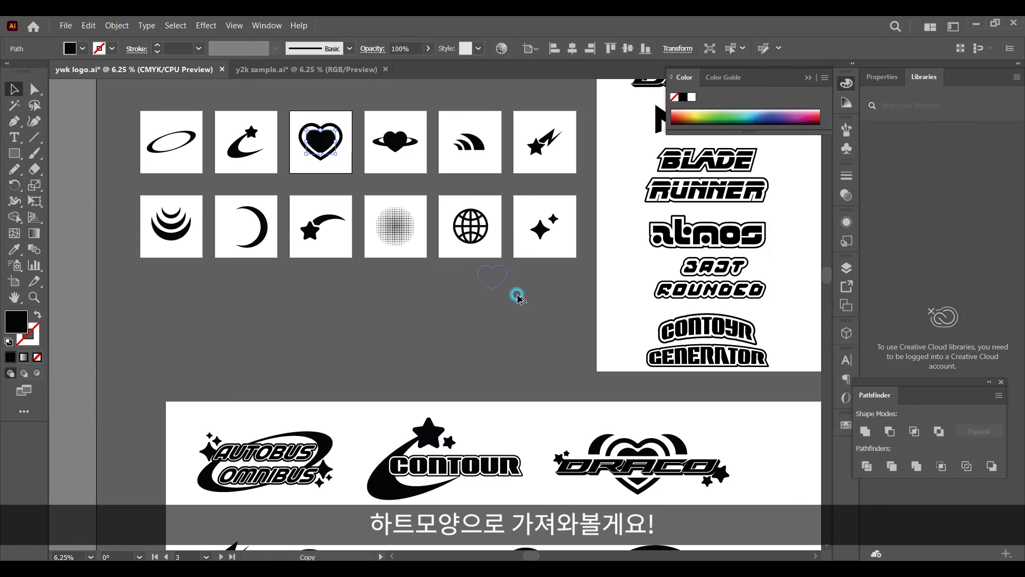
alt+drag(518, 296, 603, 533)
Move the copied heart beside the atmos logo and shrink it to about the size of the hole in the O
drag(650, 503, 435, 267)
key(z)
drag(334, 242, 609, 418)
key(v)
drag(161, 182, 536, 257)
shift+drag(560, 218, 505, 265)
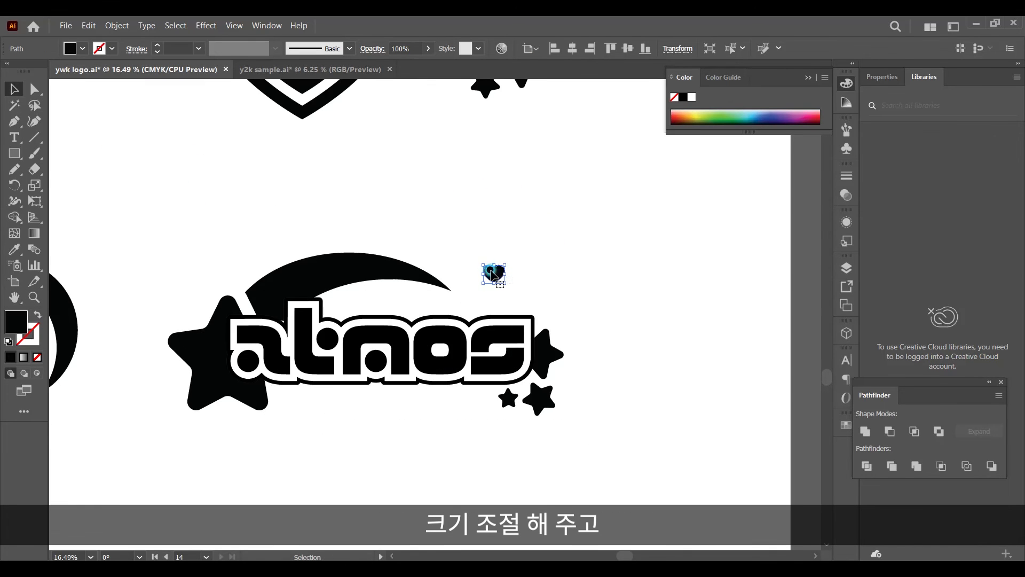
Fill the small heart with white and position it over the hole in the O of atmos
double_click(18, 322)
drag(629, 231, 593, 204)
click(914, 217)
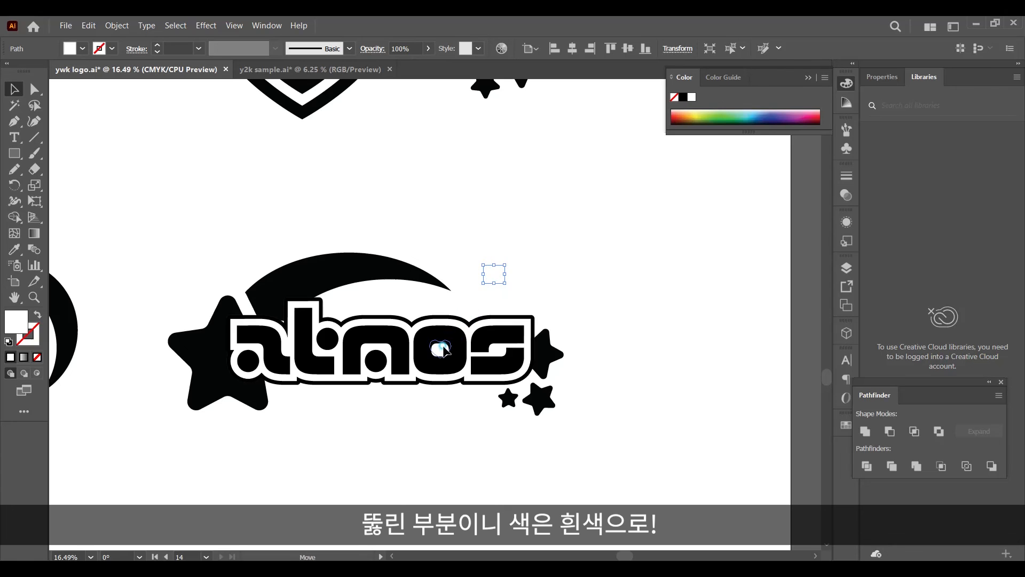
Cut the heart shape out of the O of the atmos lettering with Shape Builder
scroll(421, 356, up, 3)
drag(279, 202, 439, 353)
click(15, 217)
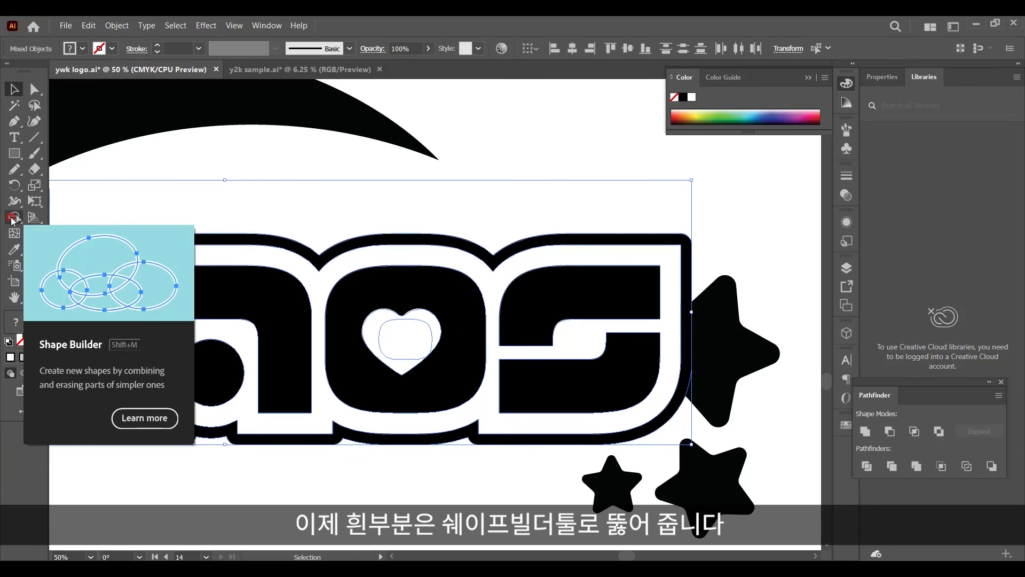
alt+click(376, 315)
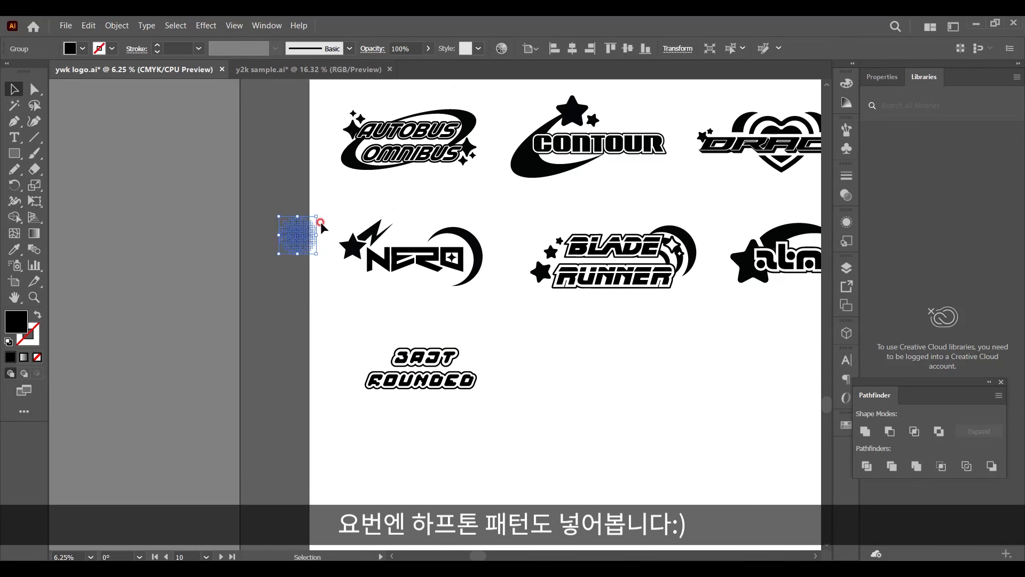
Place the halftone circle behind the SAJT ROUNDED lettering and a copy of the comet tail at the lettering's start
drag(298, 234, 417, 366)
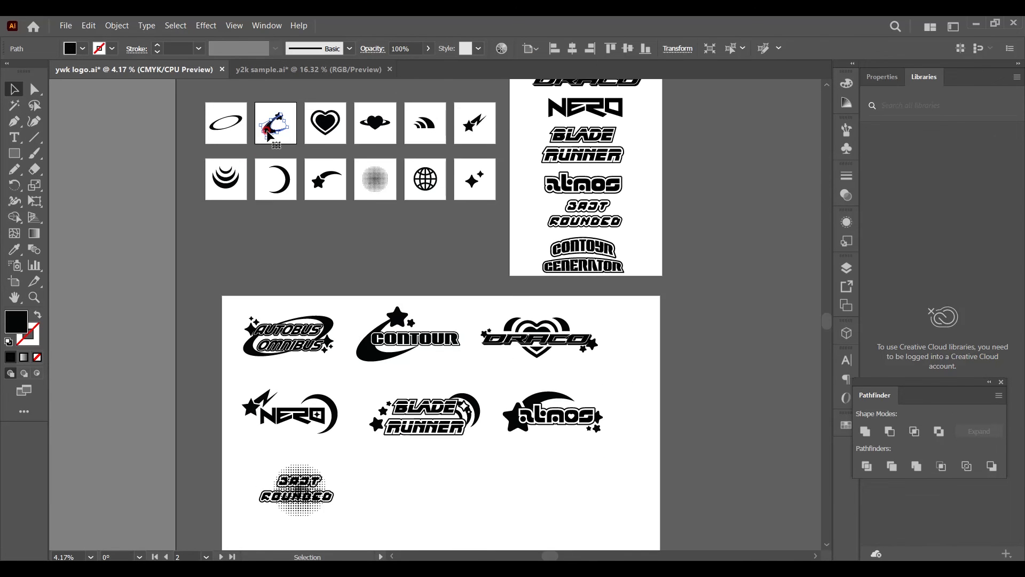
drag(272, 131, 269, 181)
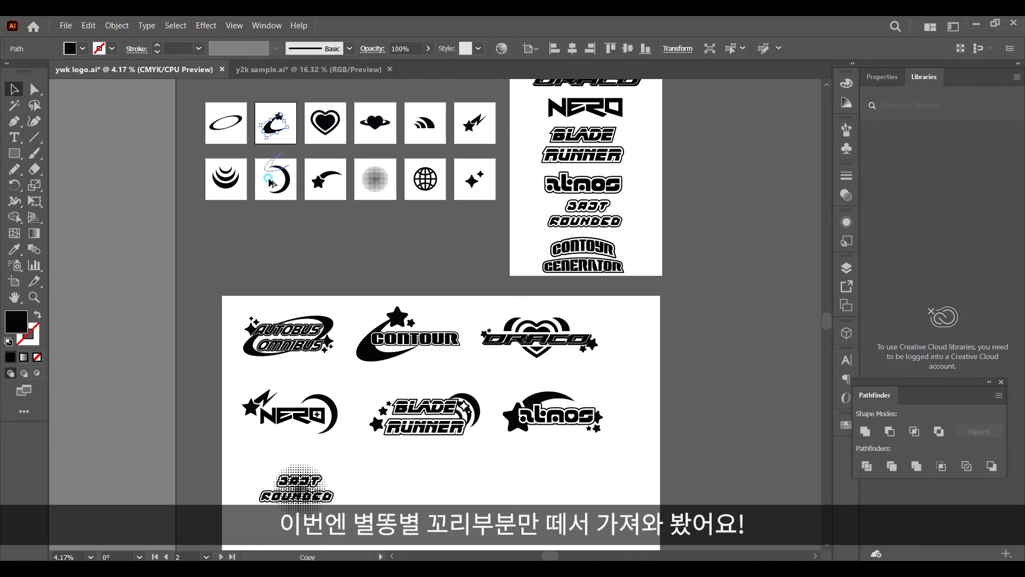
drag(247, 497, 261, 490)
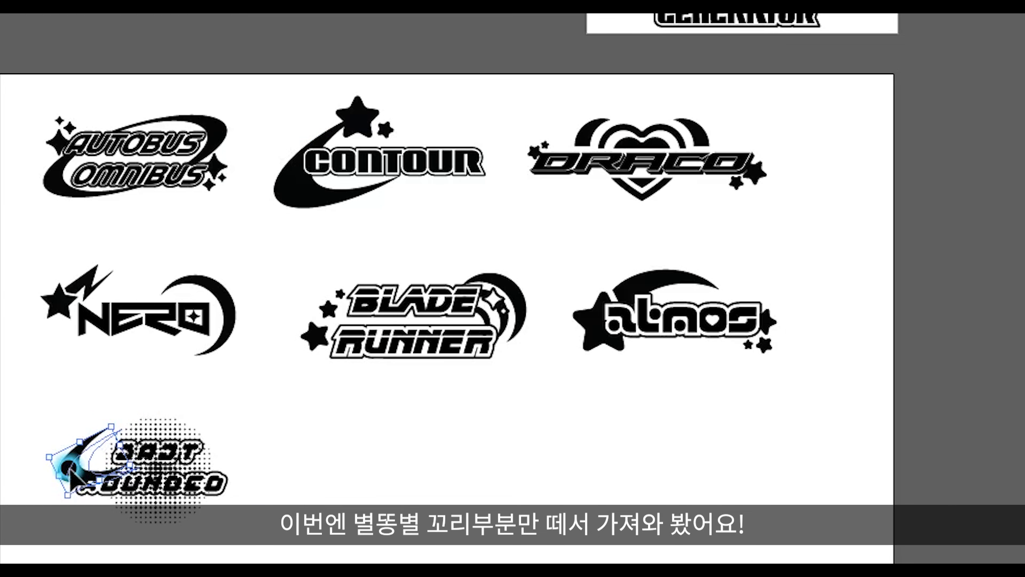
click(447, 454)
scroll(458, 392, down, 1)
click(87, 420)
drag(77, 448, 67, 459)
Copy the comet tail to the end of the SAJT ROUNDED lettering and turn it to sweep the opposite way
drag(78, 414, 196, 424)
drag(228, 369, 194, 457)
mouse_move(258, 398)
mouse_down()
mouse_move(237, 398)
mouse_move(251, 396)
mouse_up()
click(426, 288)
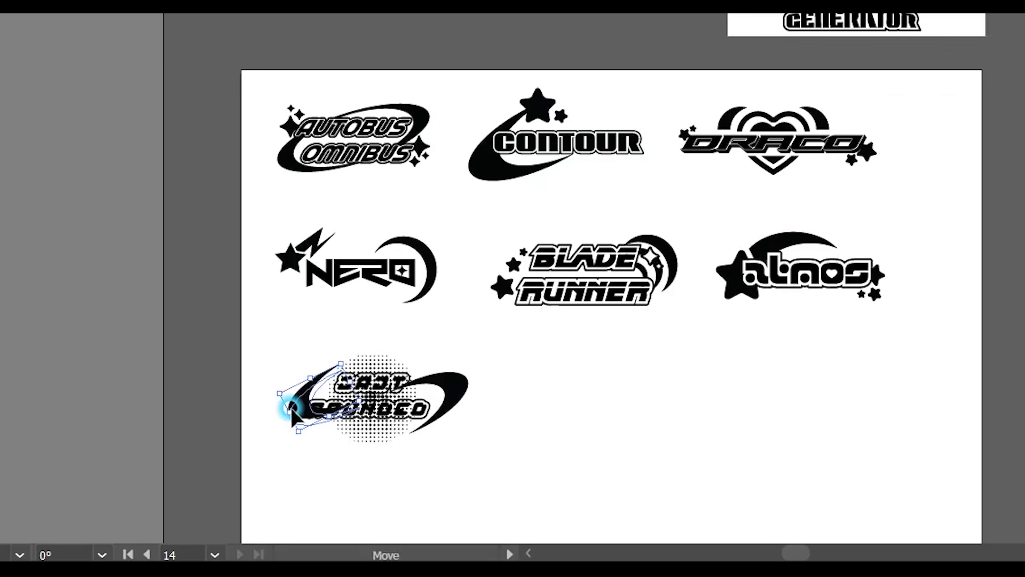
Place a cluster of three rounded stars over the comet tail at the start of the SAJT ROUNDED lettering, resized and turned
scroll(347, 404, up, 5)
drag(623, 118, 319, 99)
drag(302, 109, 246, 108)
drag(278, 98, 271, 106)
drag(315, 117, 304, 111)
click(431, 19)
Erase the halftone dots that overlap both lines of the SAJT ROUNDED lettering
drag(777, 200, 263, 58)
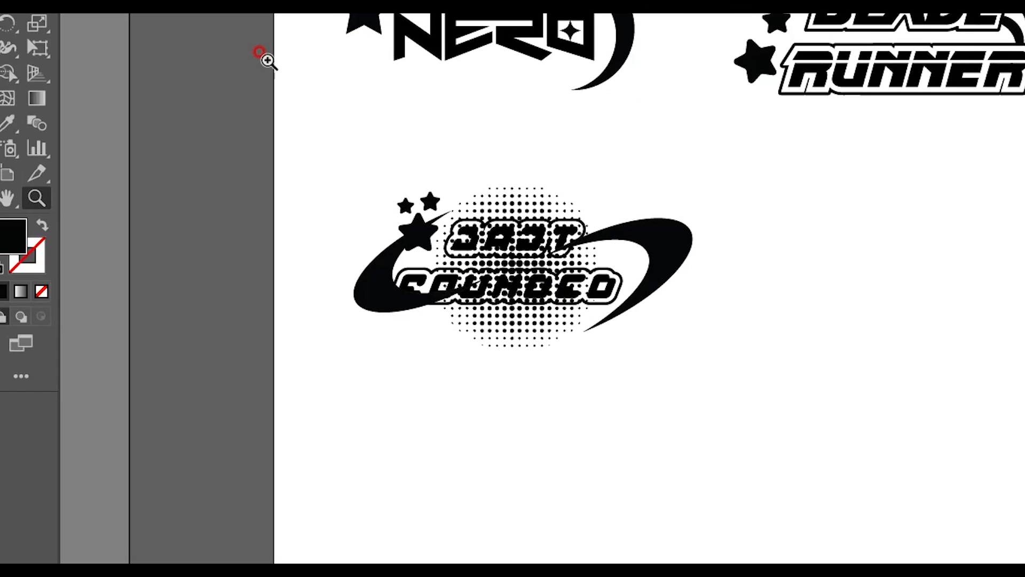
click(546, 85)
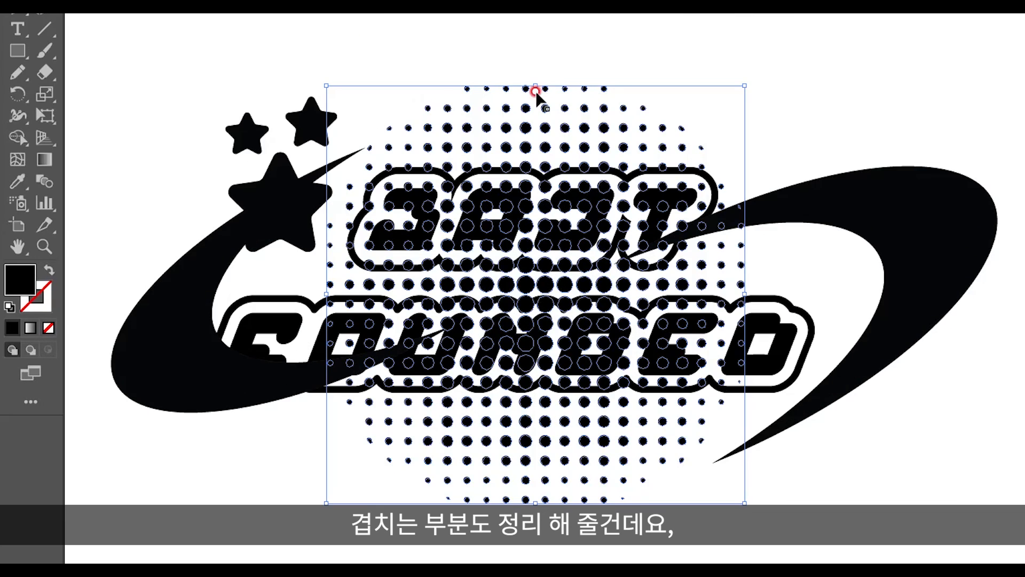
click(43, 71)
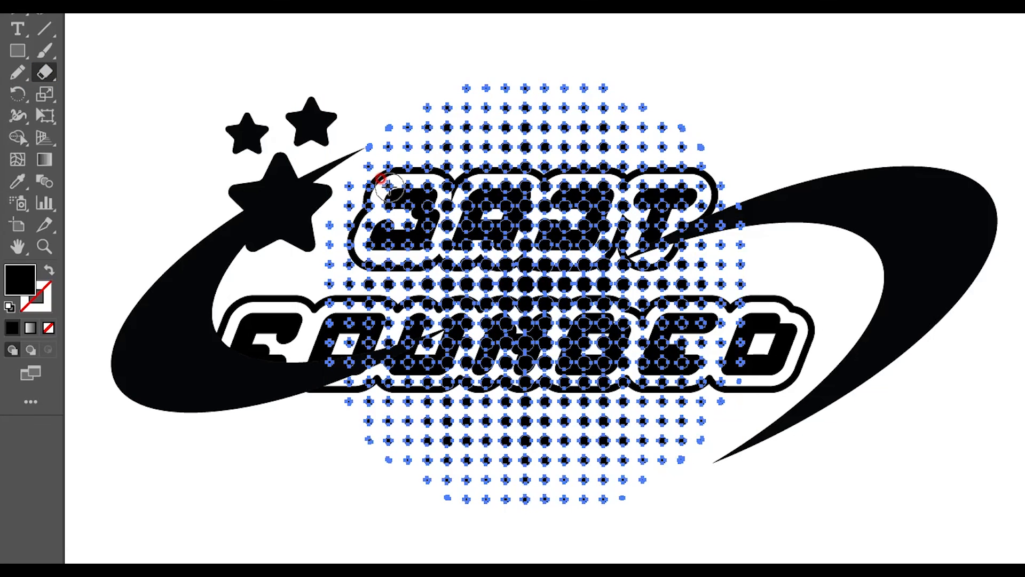
mouse_move(388, 197)
mouse_down()
mouse_move(412, 222)
mouse_move(534, 190)
mouse_up()
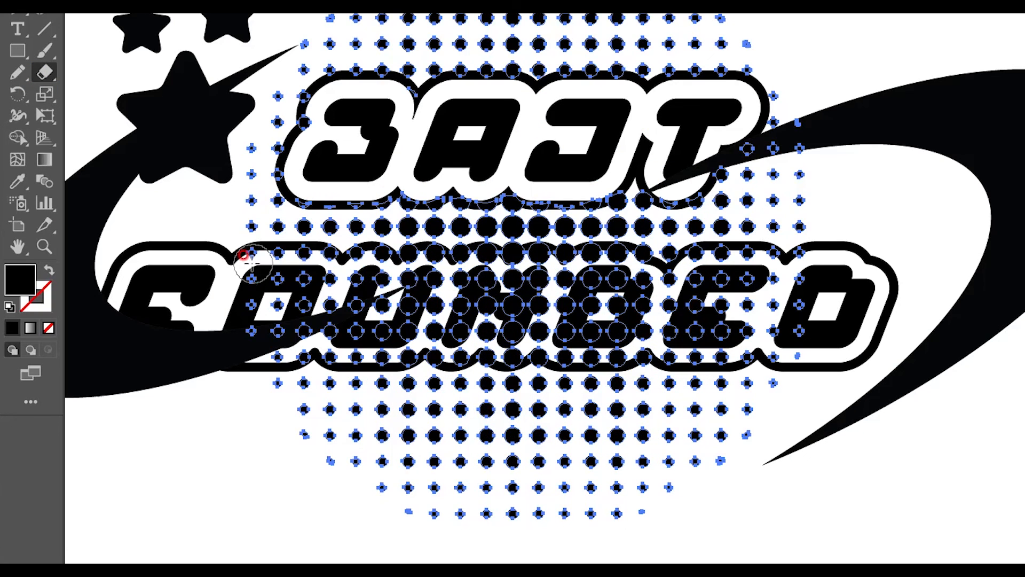
mouse_move(235, 267)
mouse_down()
mouse_move(609, 266)
mouse_move(604, 349)
mouse_up()
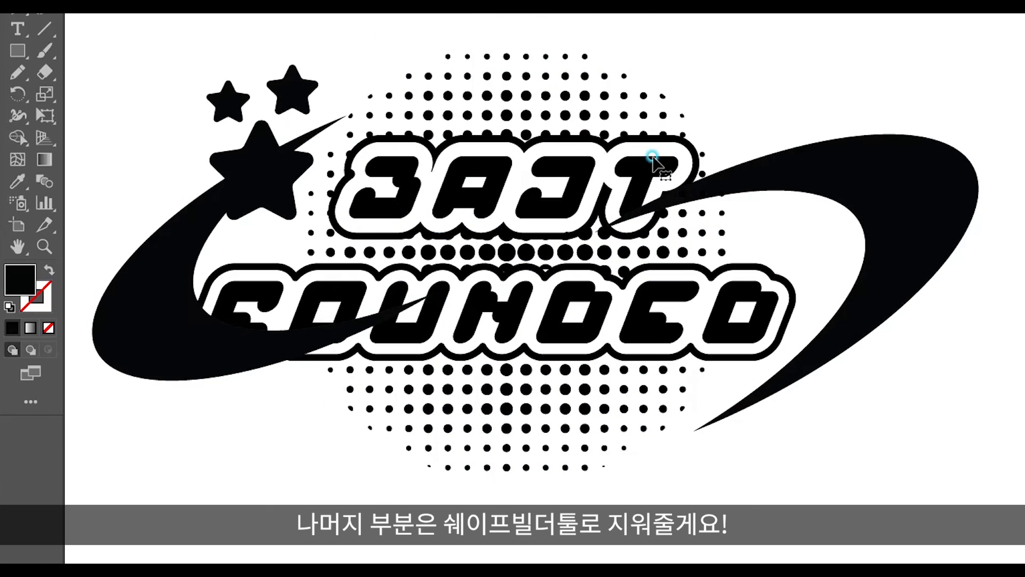
Remove the parts of both comet tails that overlap the SAJT ROUNDED lettering with Shape Builder
click(657, 160)
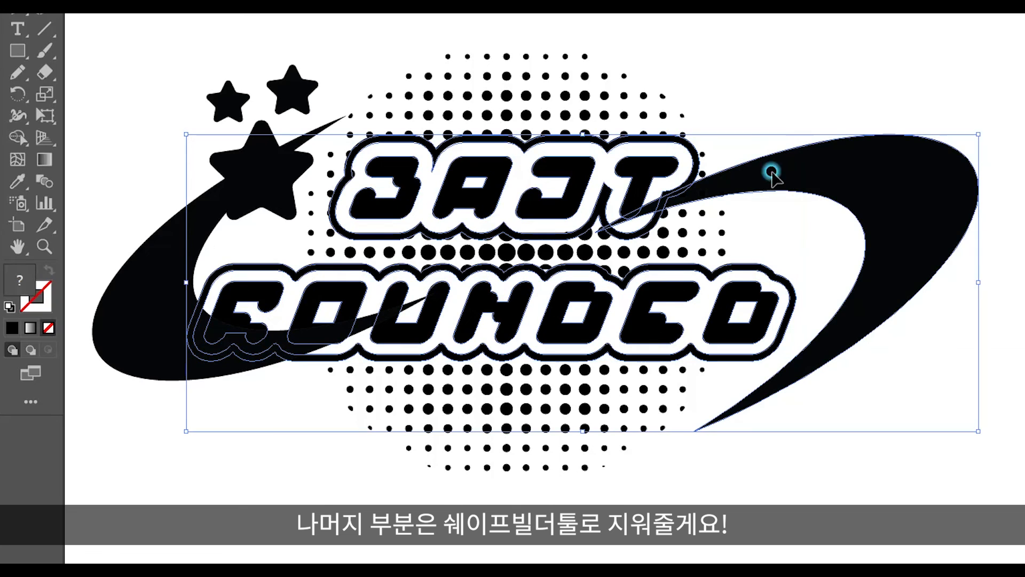
click(18, 138)
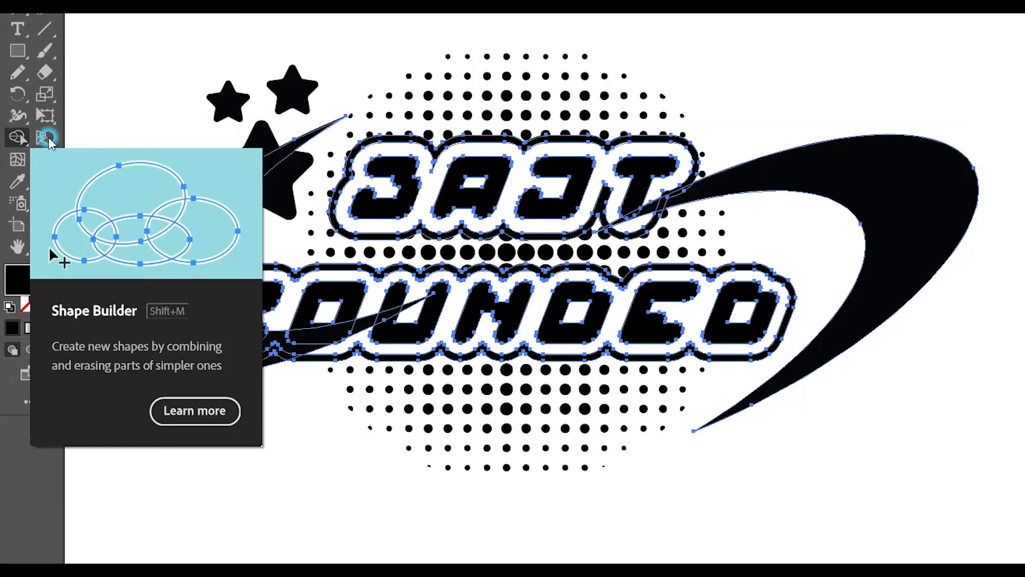
alt+click(213, 334)
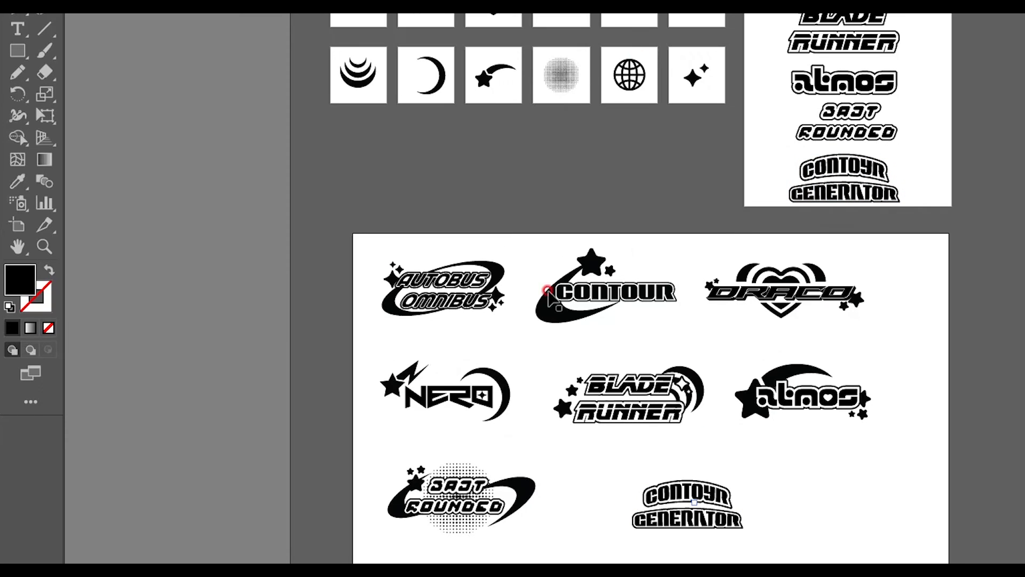
Place a copy of the globe icon, slightly tilted, at the start of the CONTOYR GENERATOR lettering
drag(630, 75, 663, 470)
scroll(646, 470, down, 3)
drag(626, 402, 618, 408)
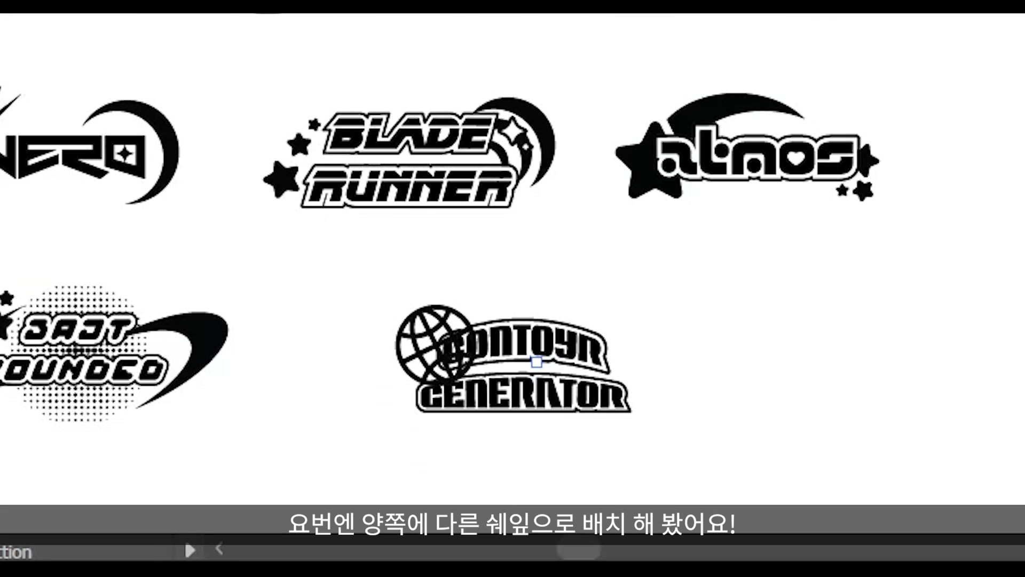
Place a tilted, enlarged copy of the heart planet at the end of the CONTOYR GENERATOR lettering, with sparkles below it
drag(604, 21, 649, 360)
drag(622, 328, 588, 271)
drag(702, 356, 715, 355)
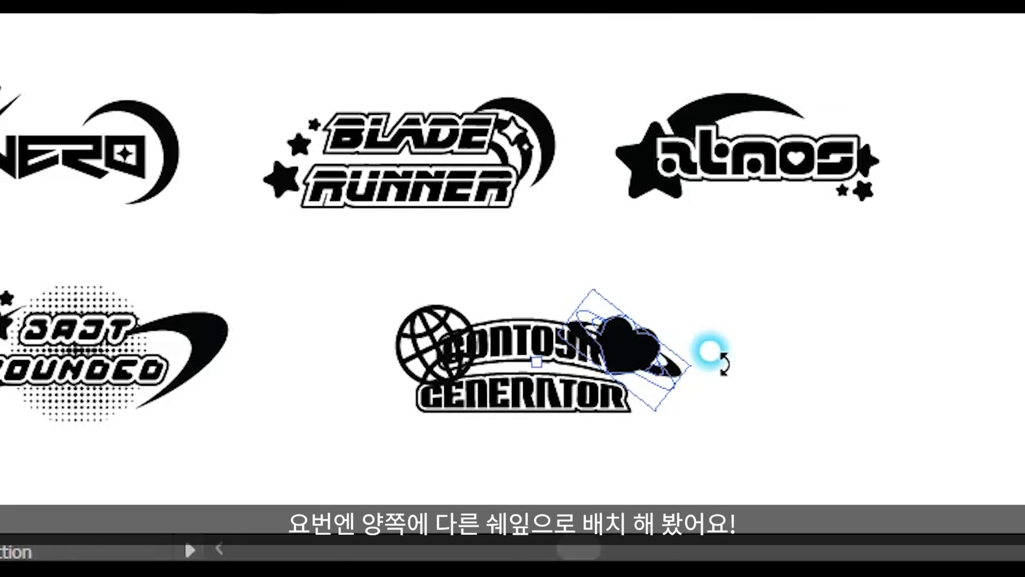
drag(666, 409, 684, 426)
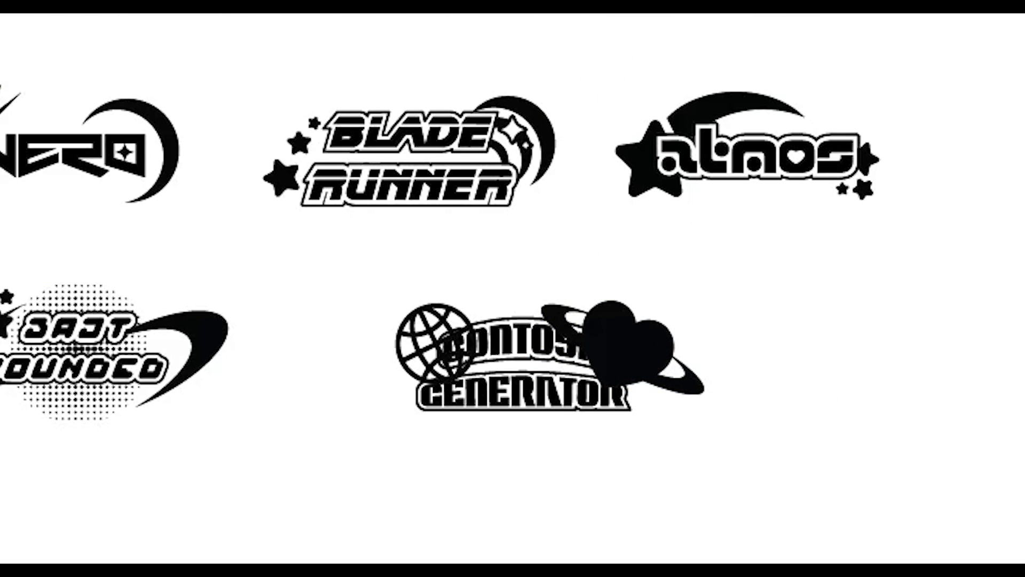
drag(653, 410, 681, 411)
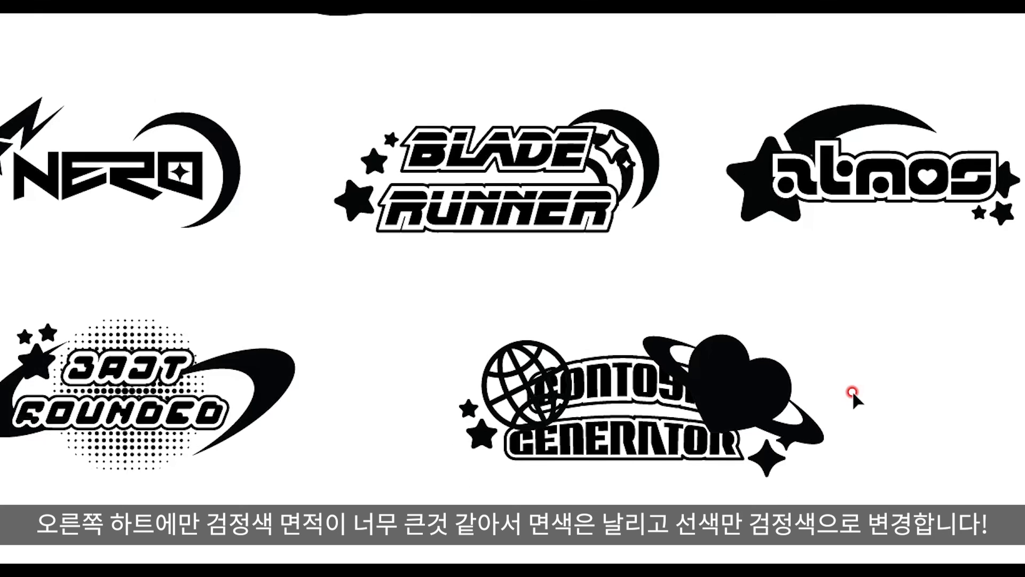
scroll(853, 393, down, 1)
Remove the fill of the heart planet and its sparkles and give them a 43 pt black stroke aligned to the outside
scroll(854, 392, up, 3)
click(661, 188)
click(842, 193)
drag(827, 283, 731, 390)
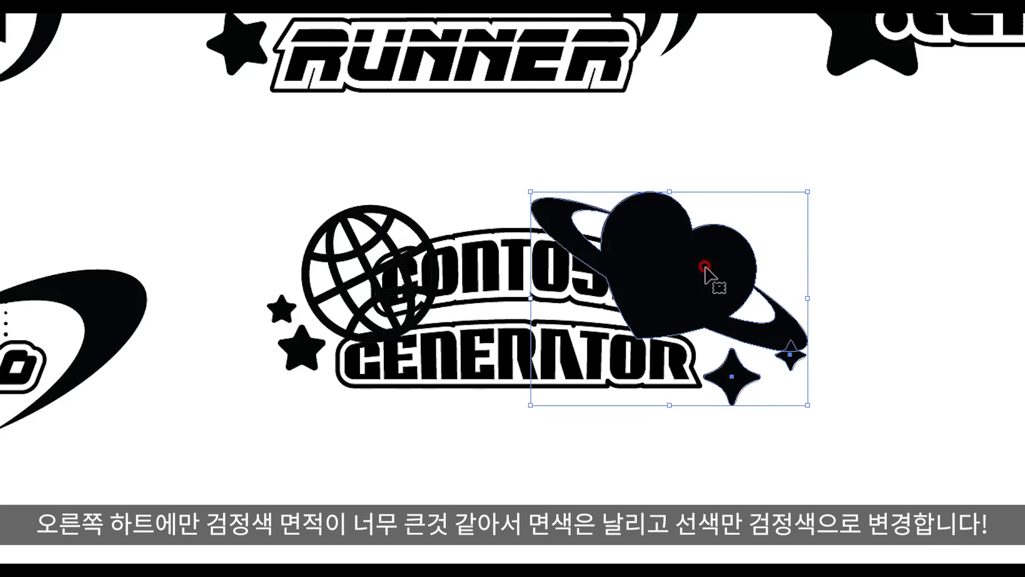
click(46, 350)
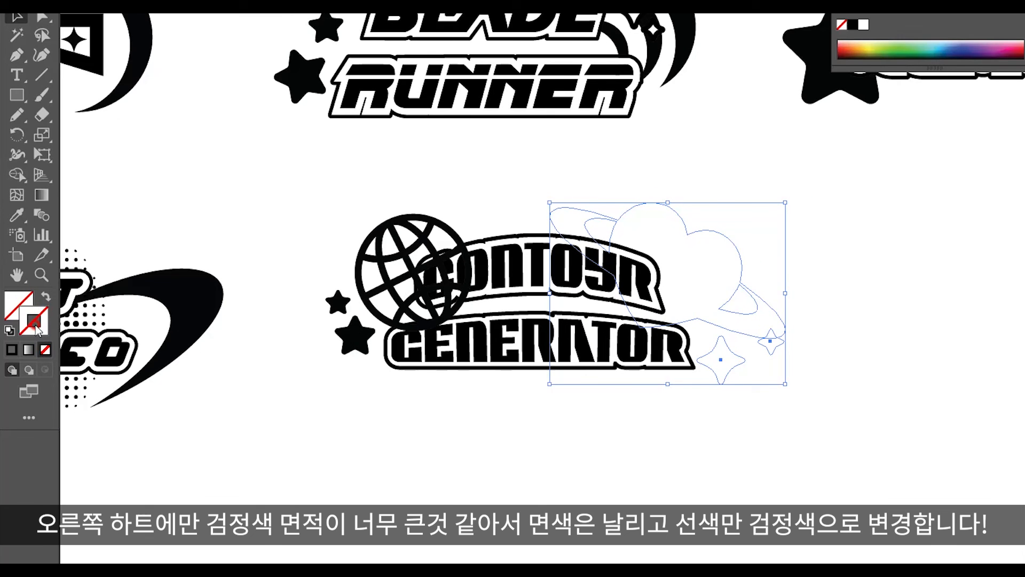
click(12, 349)
click(160, 29)
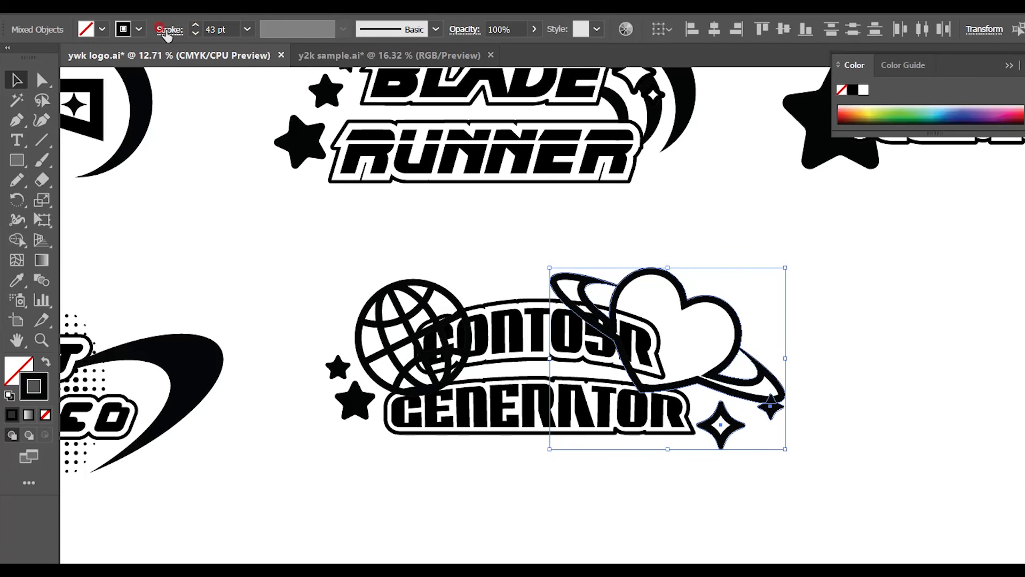
click(101, 116)
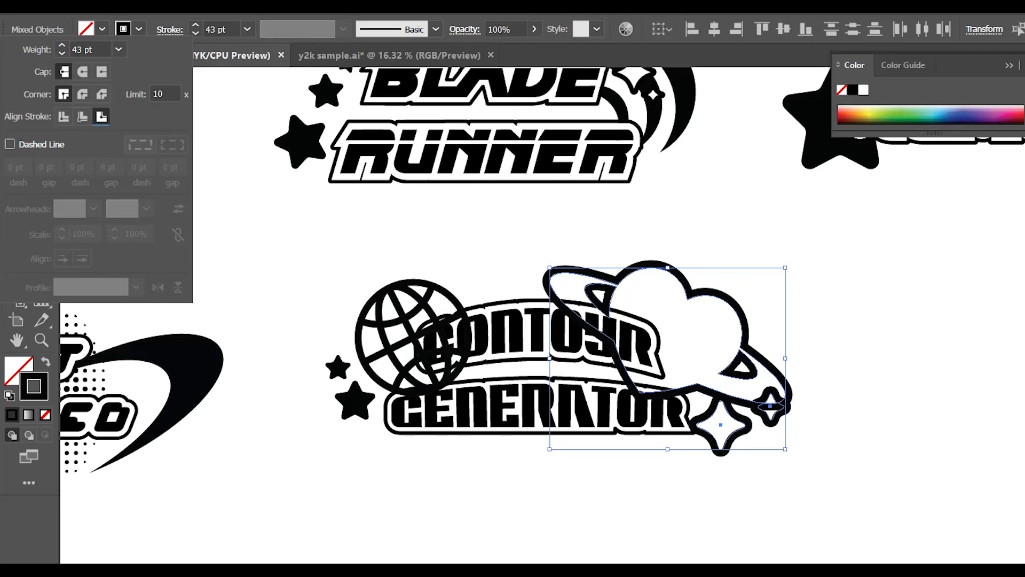
Expand the strokes of the heart planet and sparkles into filled shapes and check their paths in outline view
click(780, 272)
click(789, 419)
key(ctrl+y)
click(732, 324)
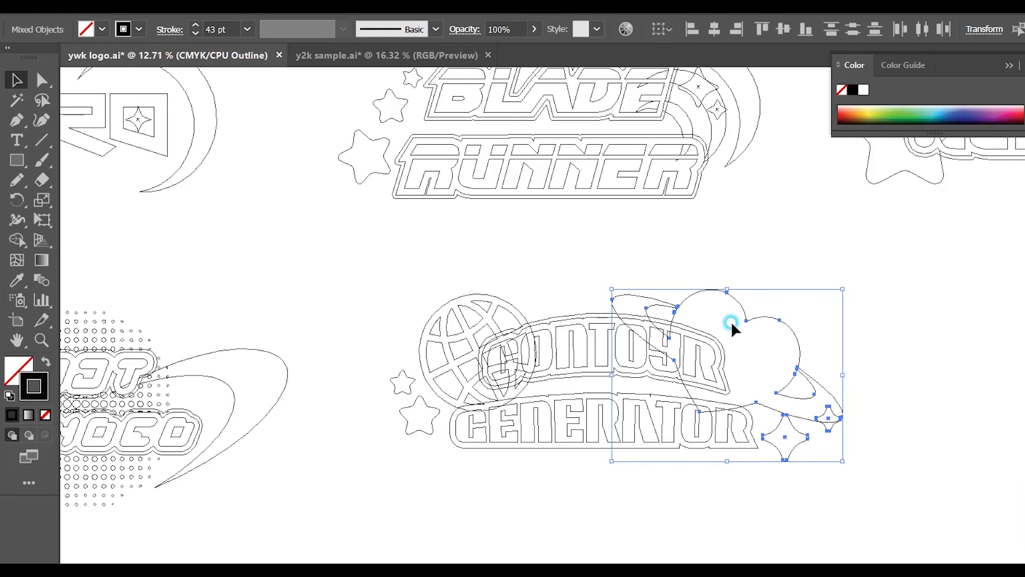
click(875, 320)
click(747, 320)
click(200, 7)
click(267, 206)
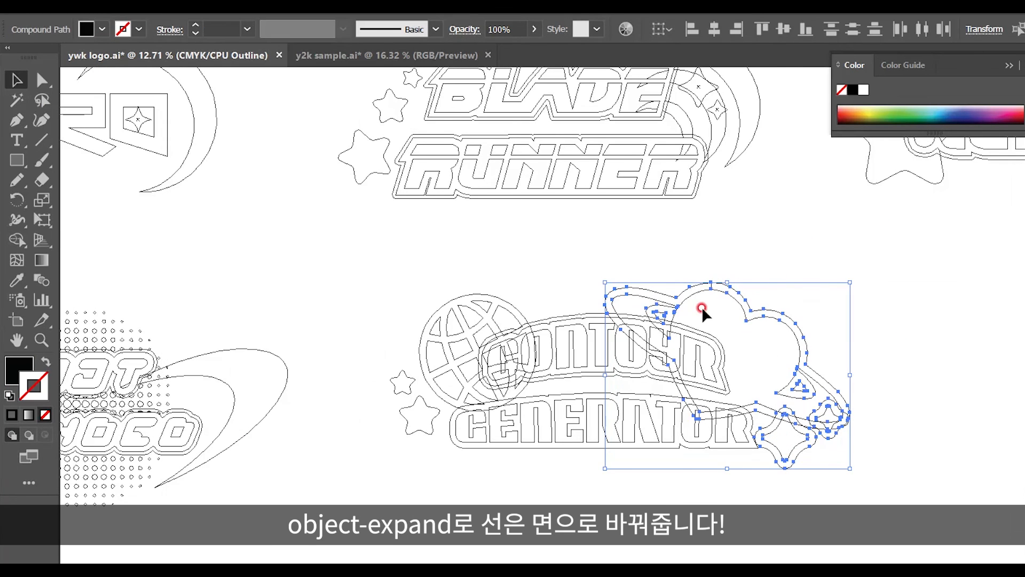
click(702, 308)
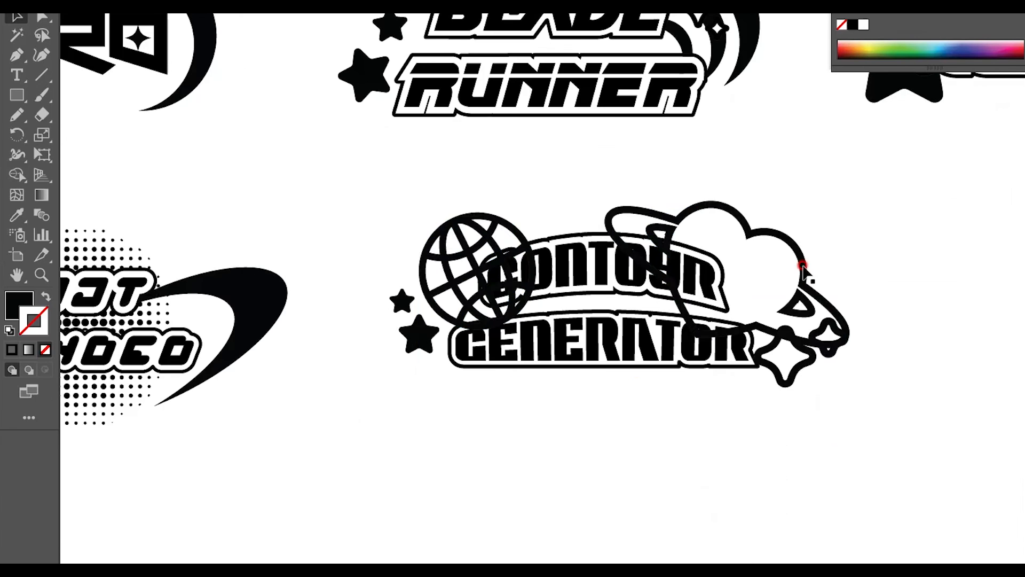
Fill the globe, heart planet and sparkles with light blue and send them behind the CONTOYR GENERATOR lettering
click(802, 272)
click(915, 160)
click(800, 249)
shift+click(497, 224)
key(ctrl+shift+bracketleft)
Cut away the globe and heart planet parts that overlap the CONTOYR GENERATOR lettering with Shape Builder
shift+click(607, 337)
drag(625, 295, 717, 222)
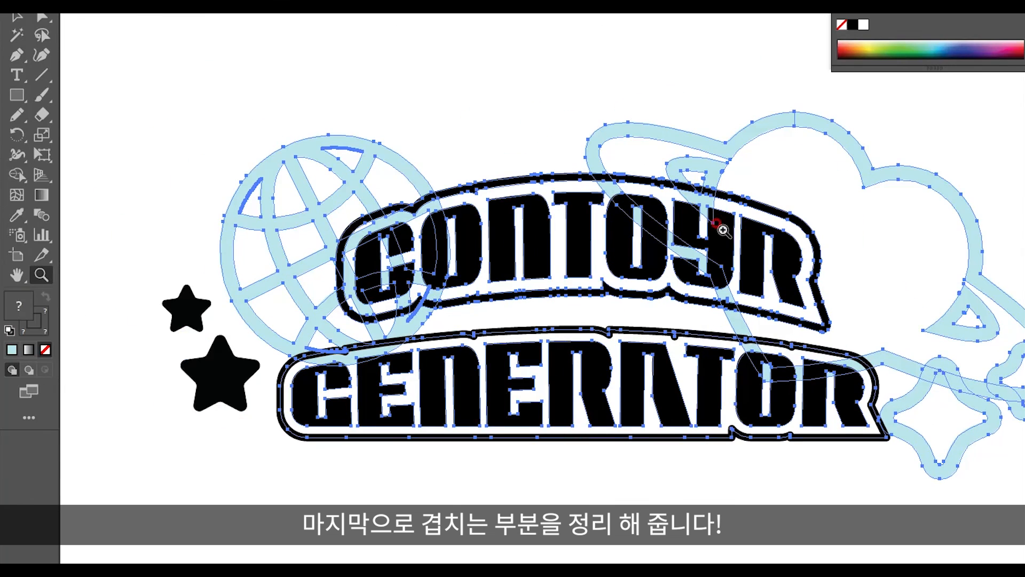
click(17, 175)
alt+click(378, 201)
Trim the heart planet's ring where it crosses the sparkles with Shape Builder
key(v)
click(870, 251)
key(ctrl+minus)
click(716, 335)
click(17, 175)
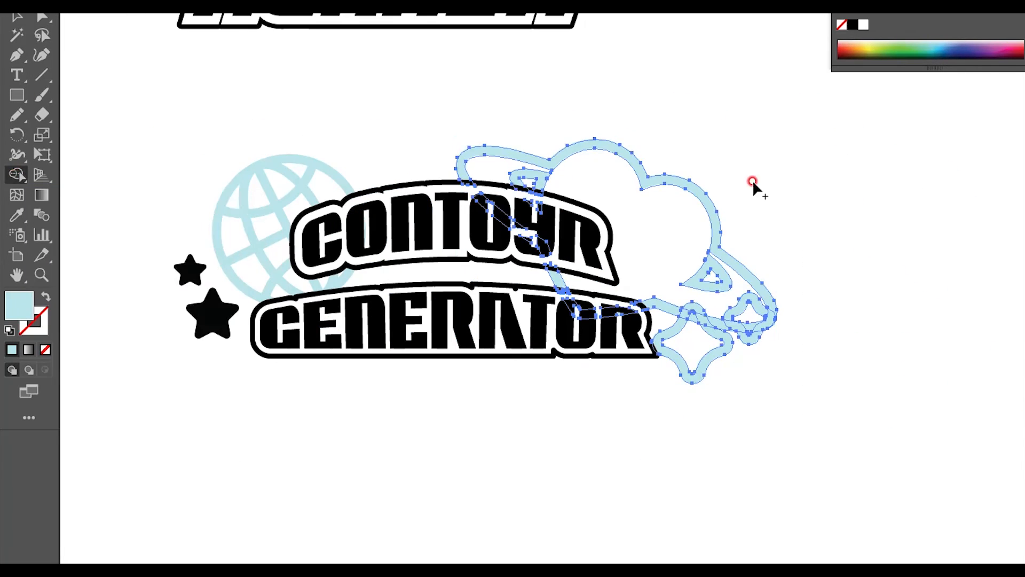
key(ctrl+plus)
key(ctrl+minus)
Select all the artwork and set its fill to black
key(ctrl+a)
double_click(19, 306)
key(Return)
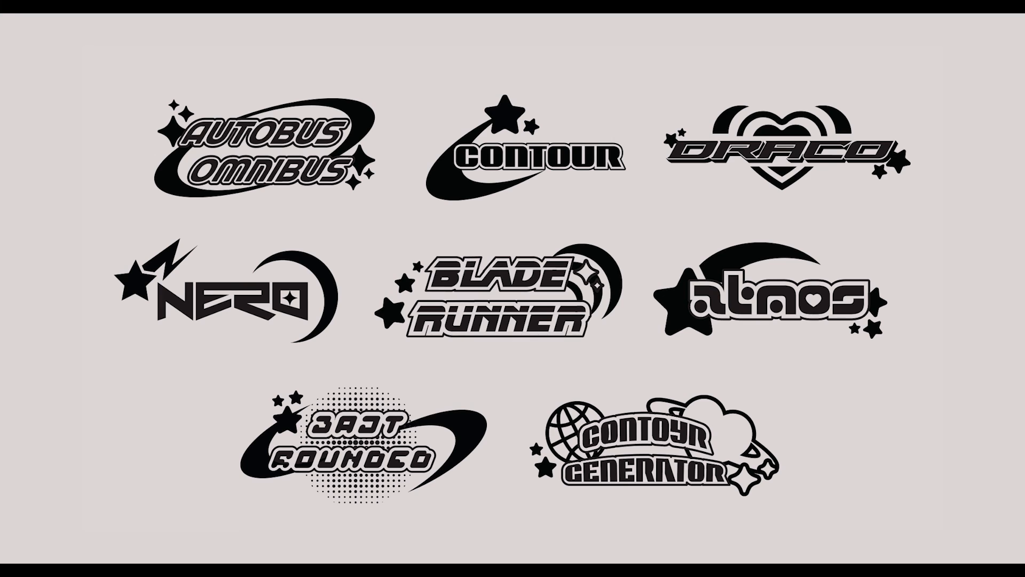